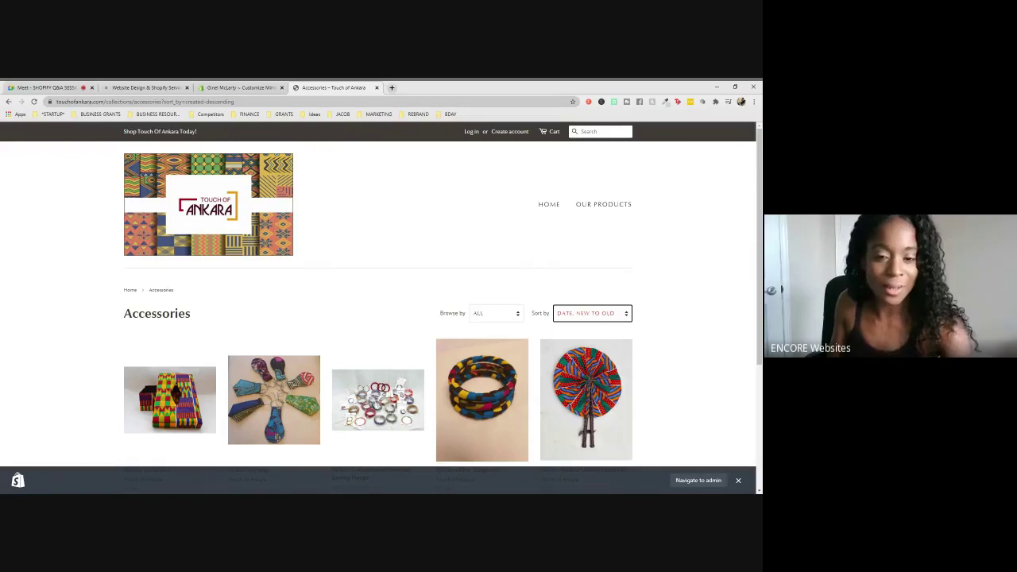
- Sort Accessories by Best selling, browse the store homepage, then return to the theme editor
key("b")
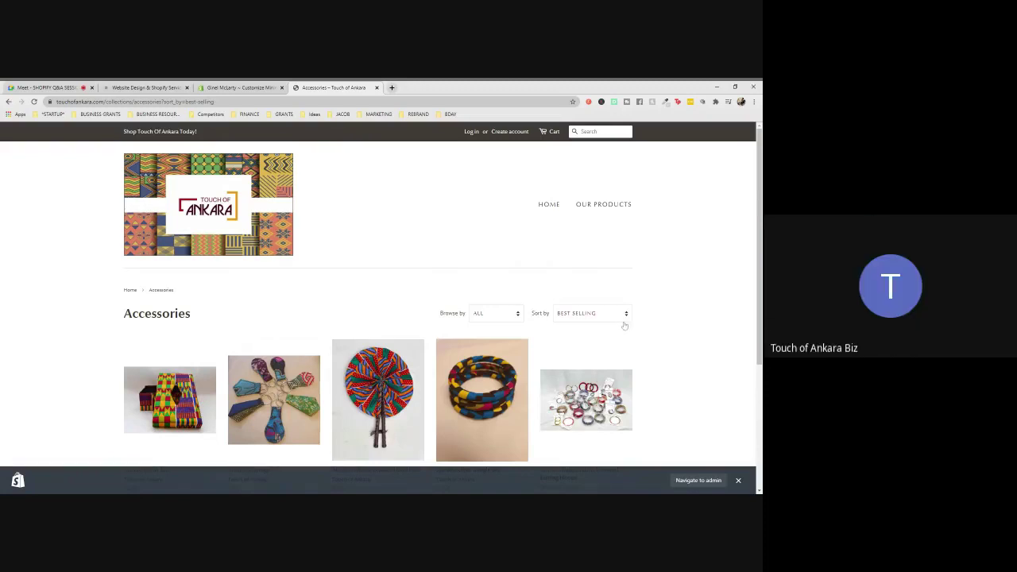
left_click(131, 291)
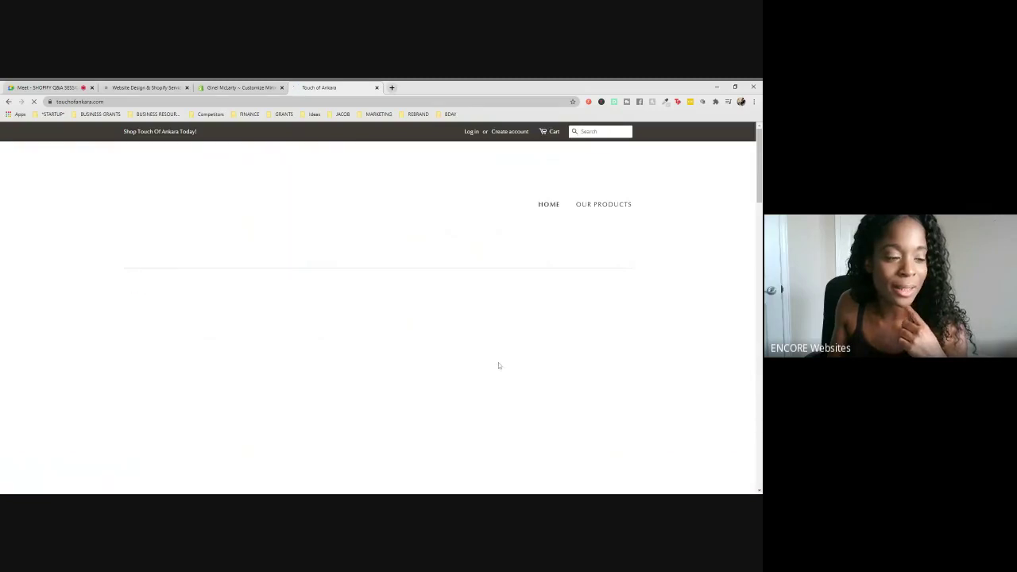
scroll(523, 391, "down", 7)
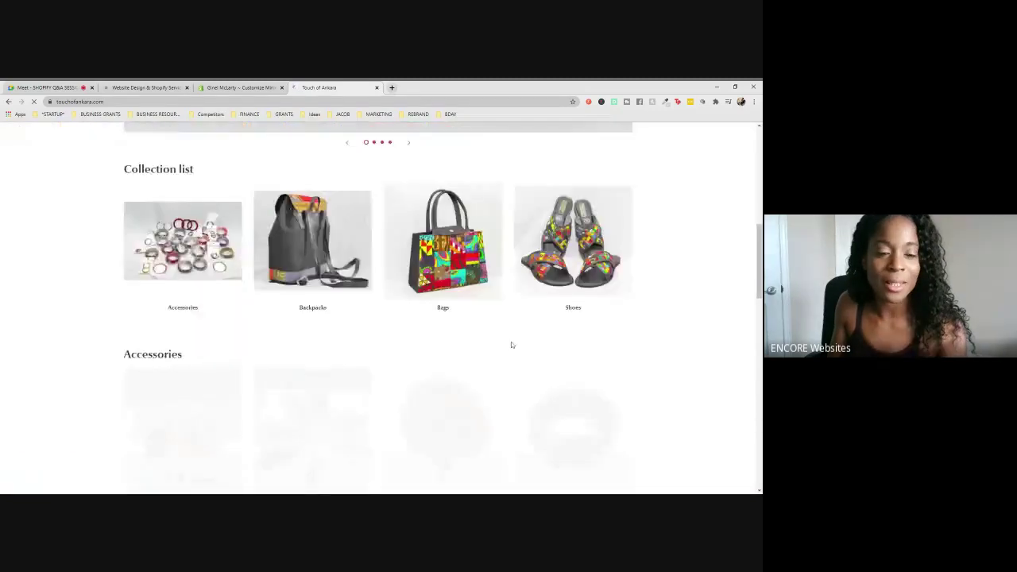
scroll(511, 345, "up", 2)
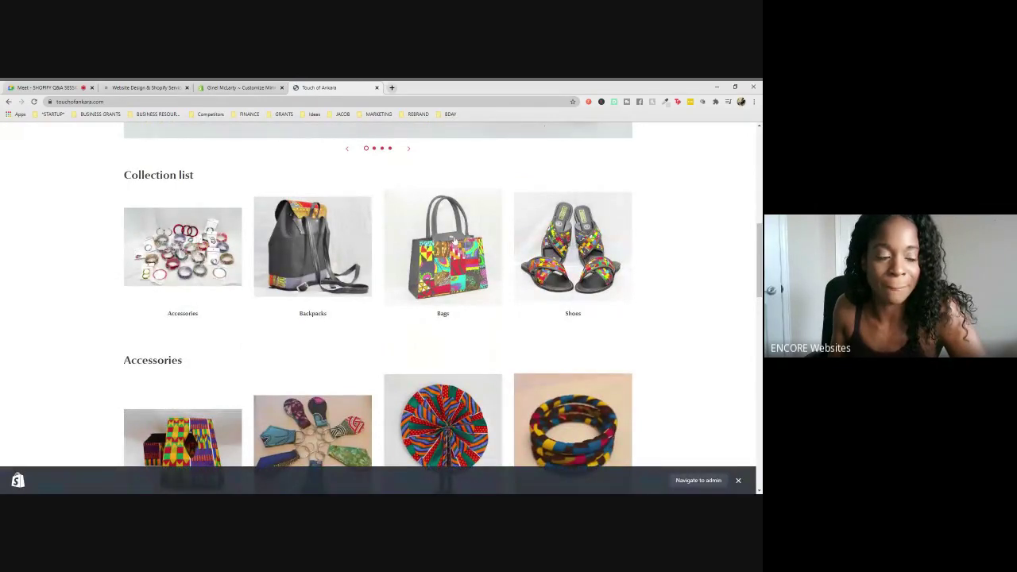
left_click(238, 87)
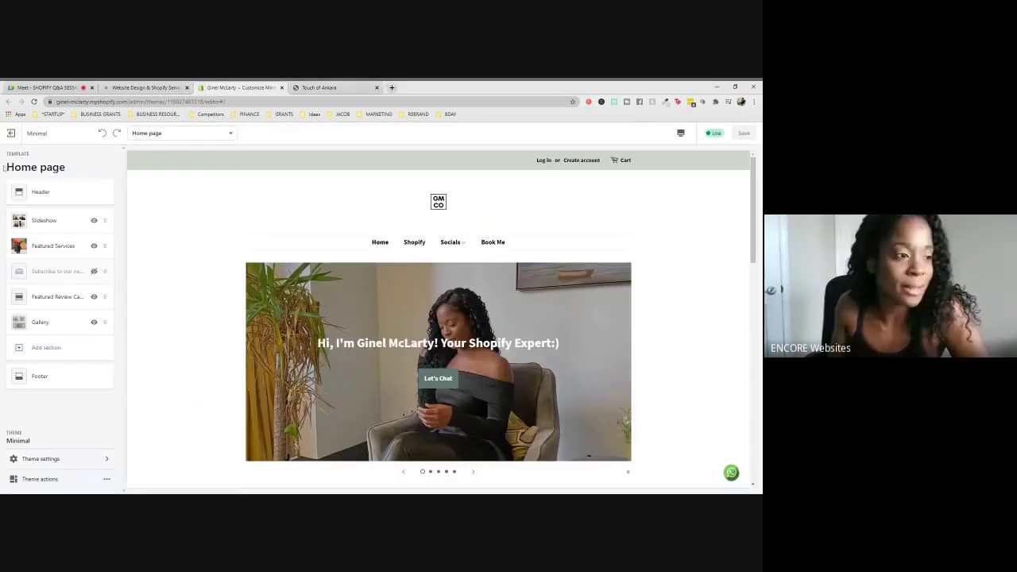
- Exit the theme editor, open Home Page Active under Products > Collections, then return to the store
left_click(17, 135)
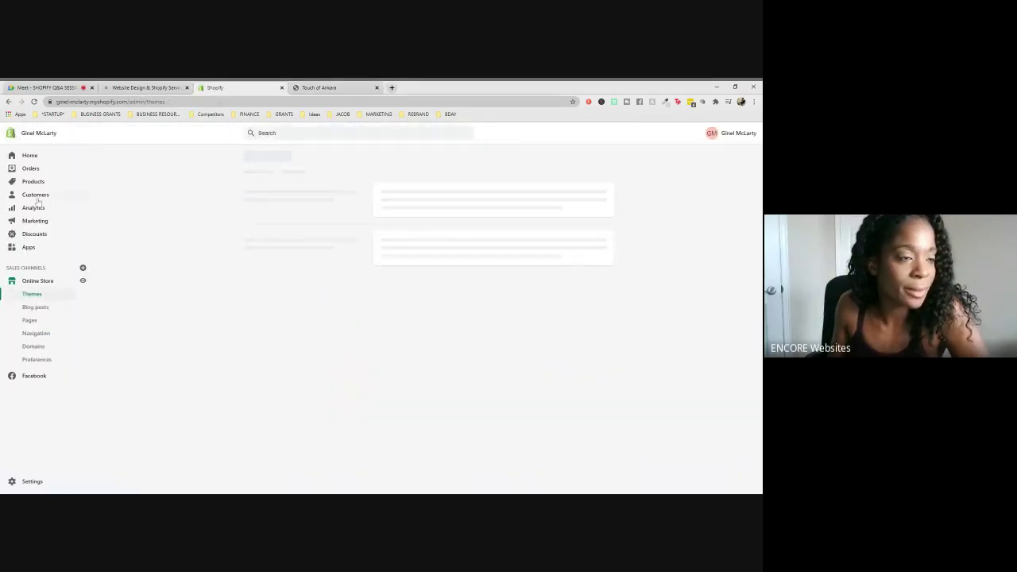
left_click(34, 182)
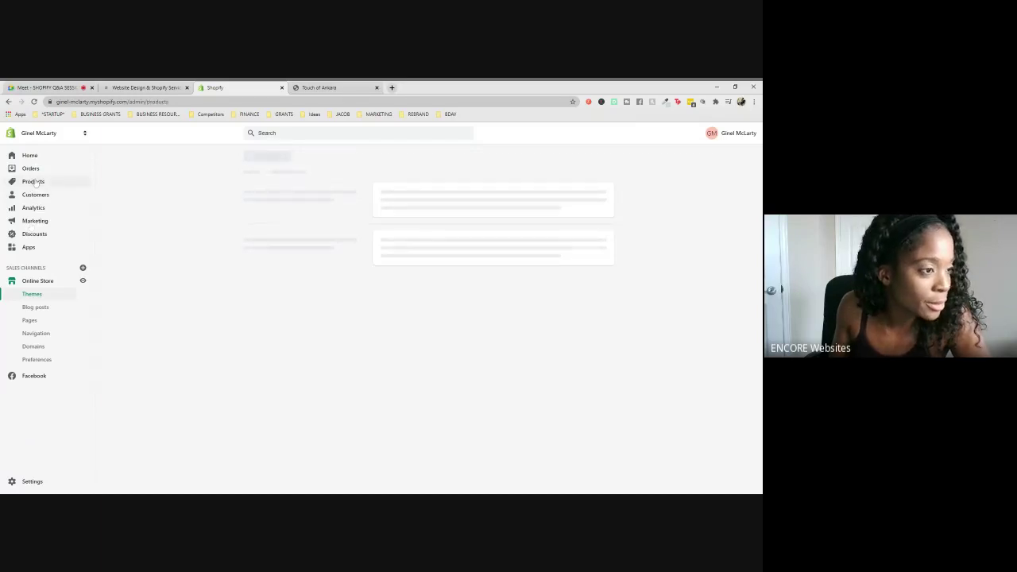
left_click(35, 232)
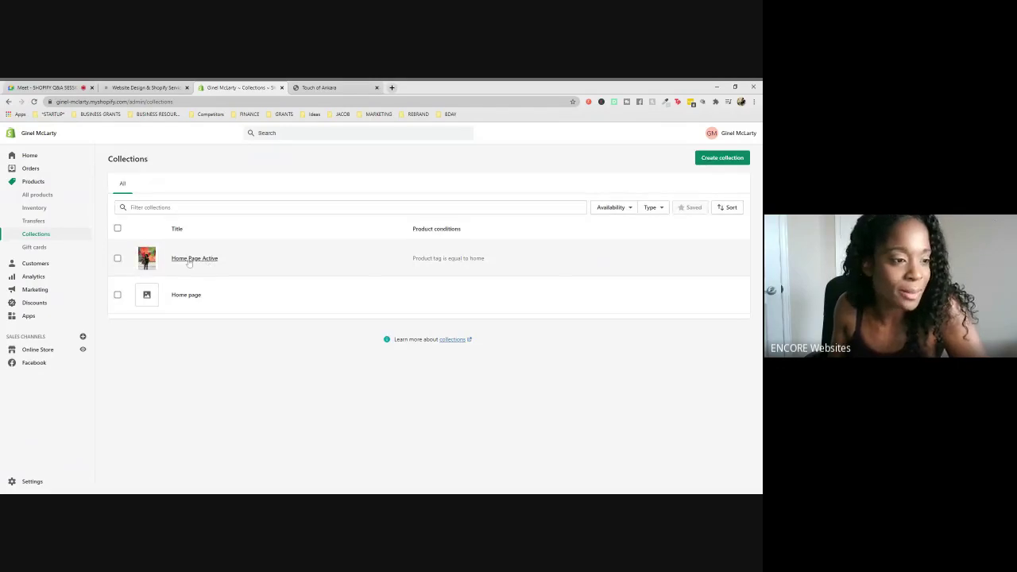
left_click(188, 259)
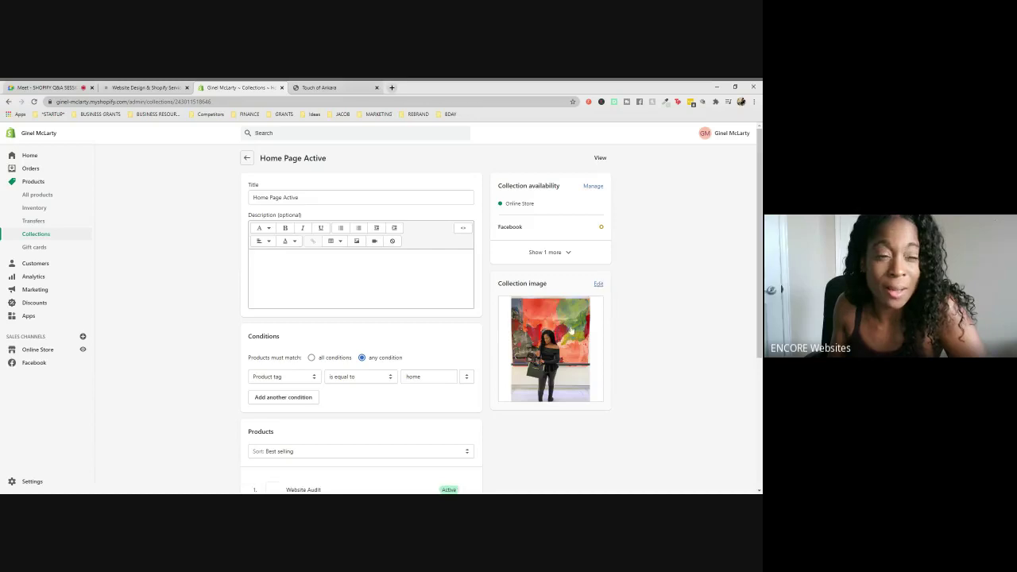
left_click(328, 88)
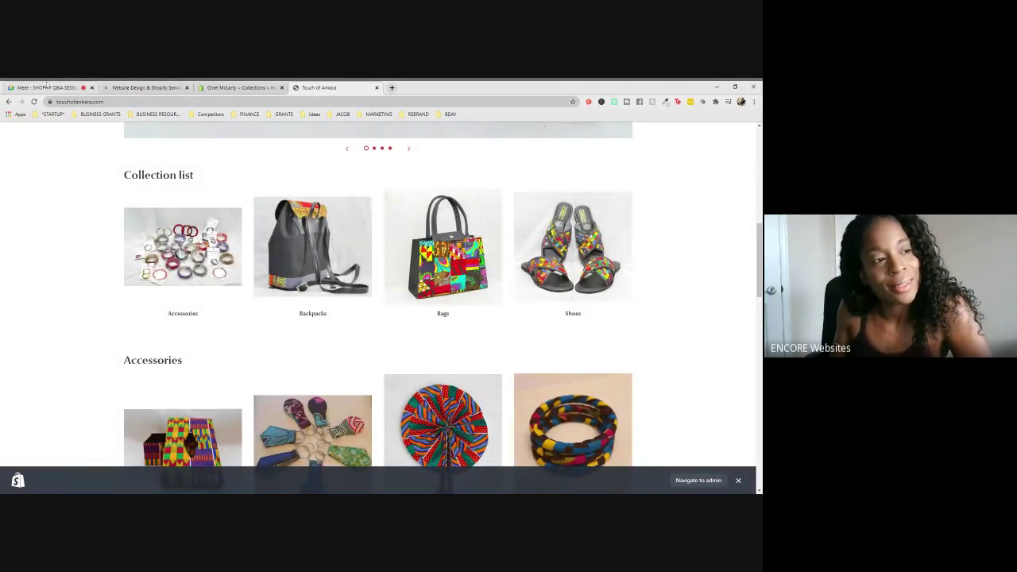
scroll(363, 230, "down", 1)
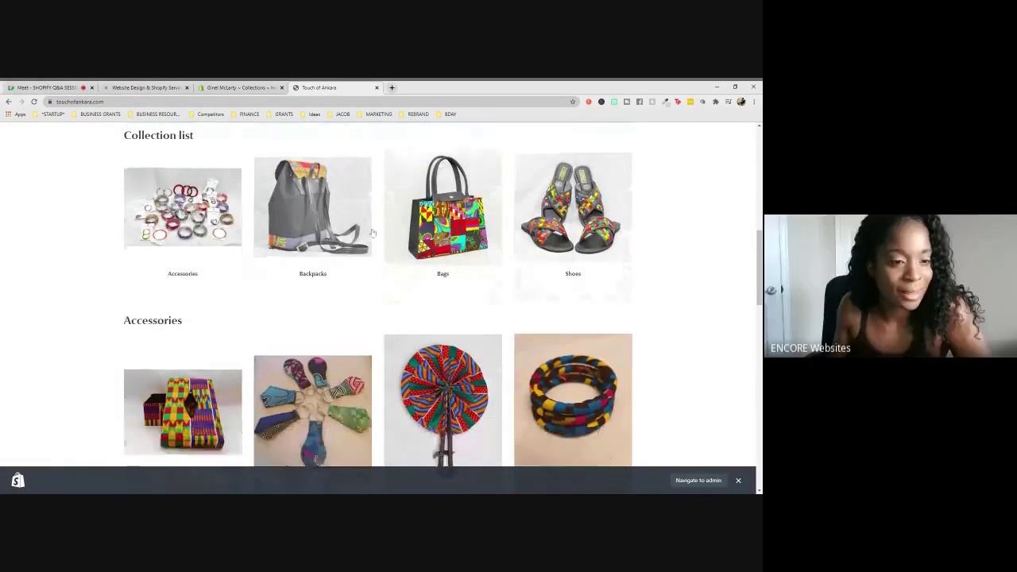
scroll(363, 231, "up", 2)
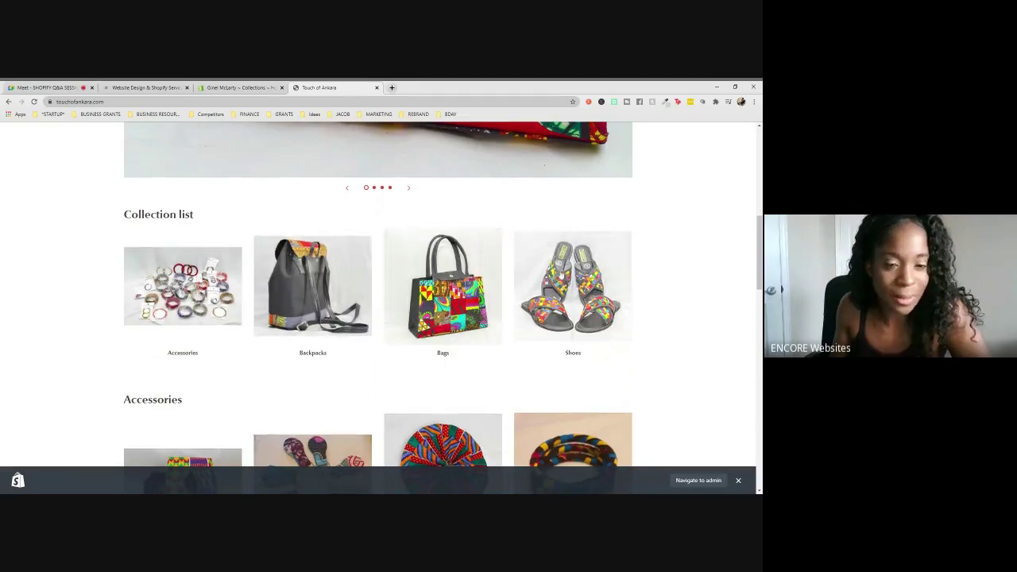
scroll(359, 379, "down", 3)
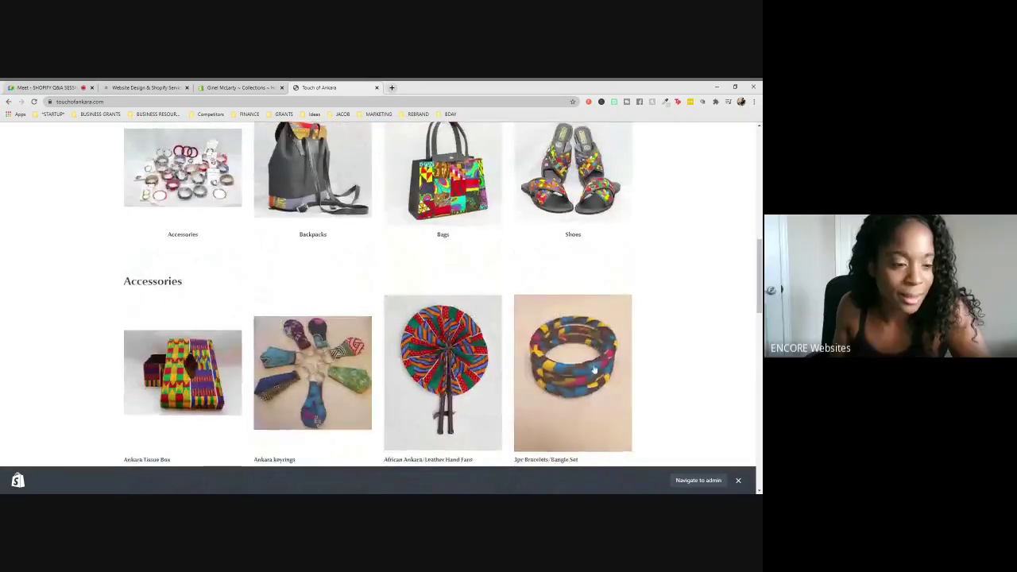
scroll(584, 370, "up", 5)
scroll(591, 368, "up", 5)
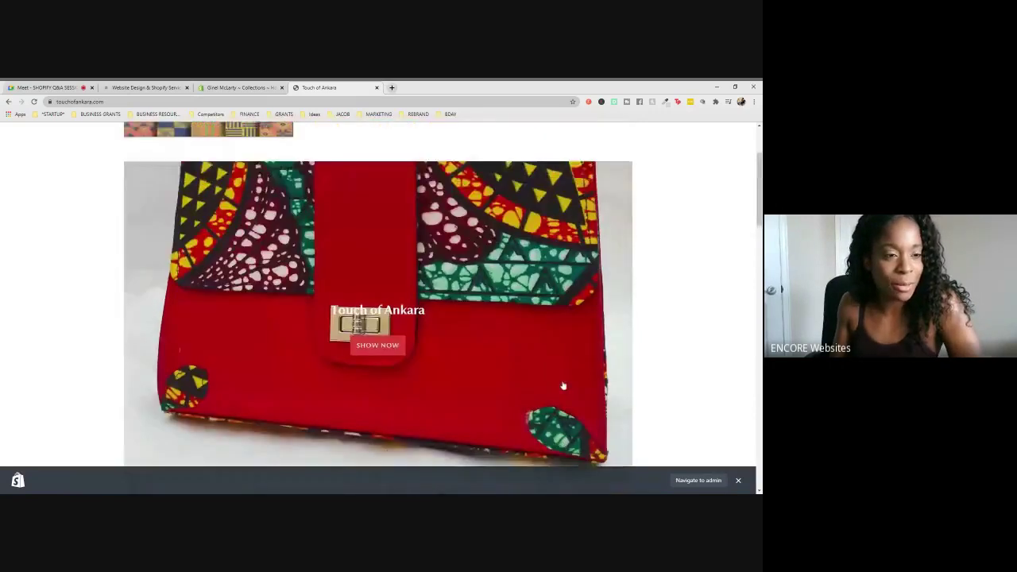
scroll(566, 376, "down", 4)
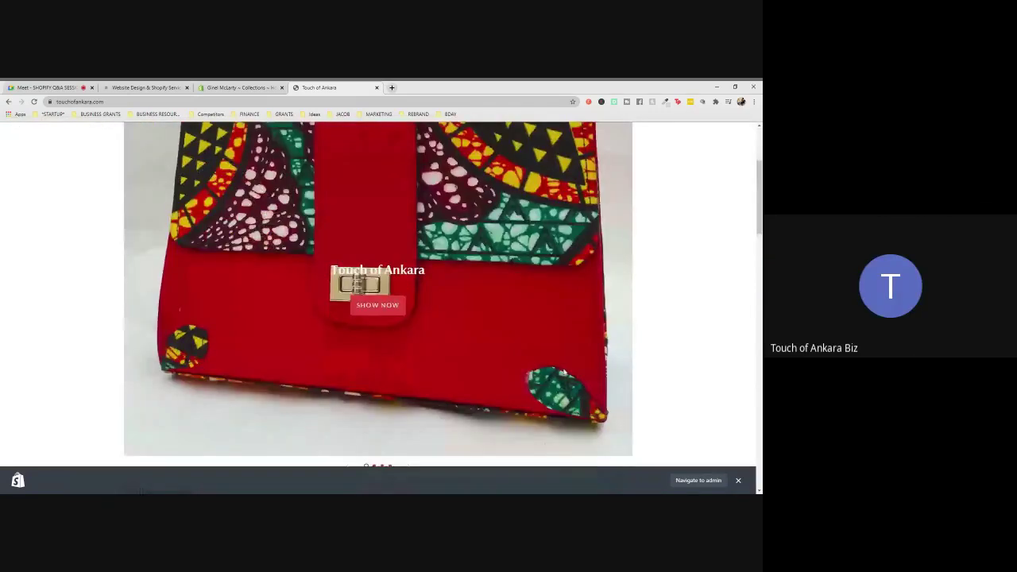
scroll(566, 376, "down", 2)
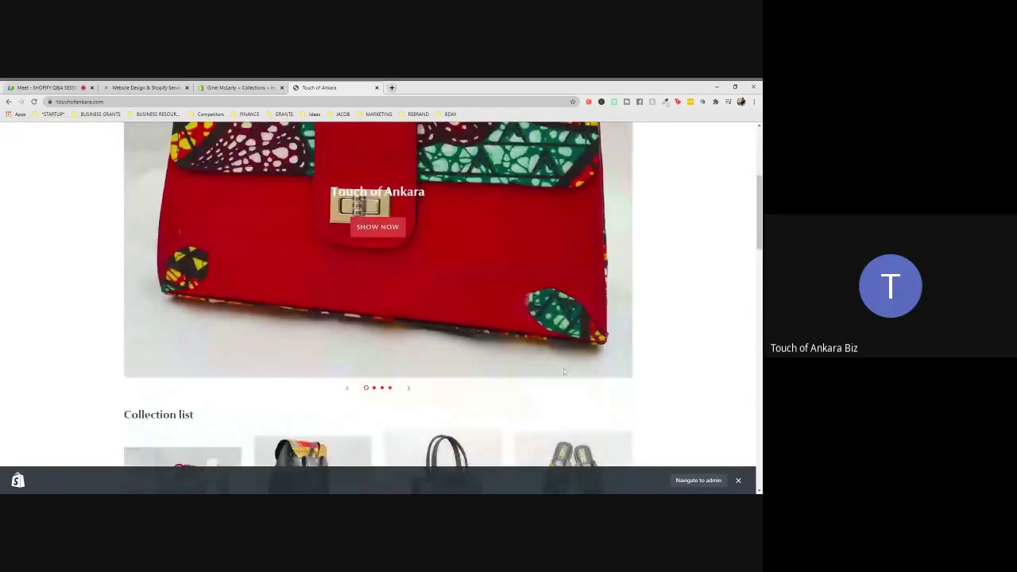
- Load the Canva website in a new browser tab
left_click(392, 87)
type("canva.com")
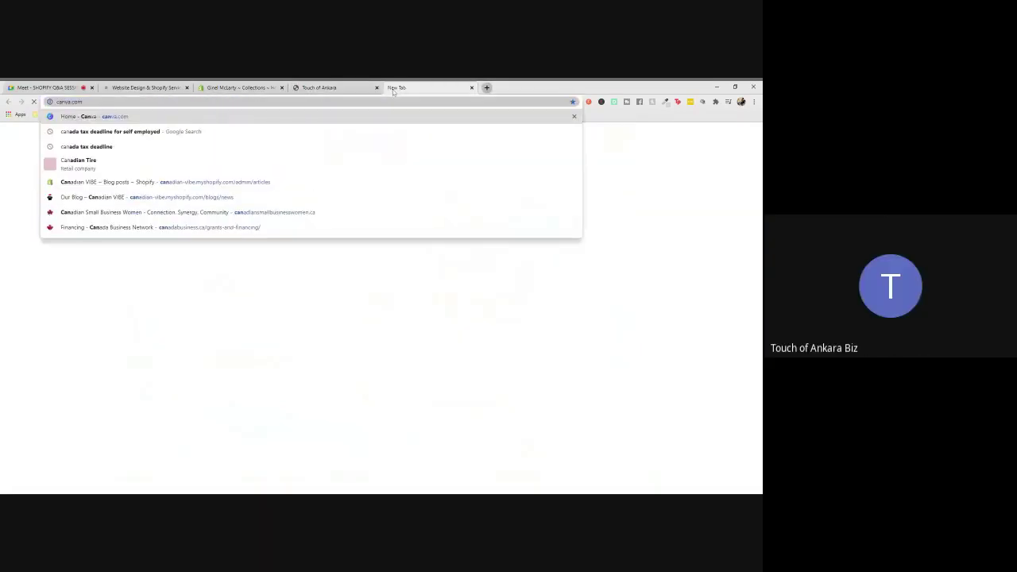
key("Return")
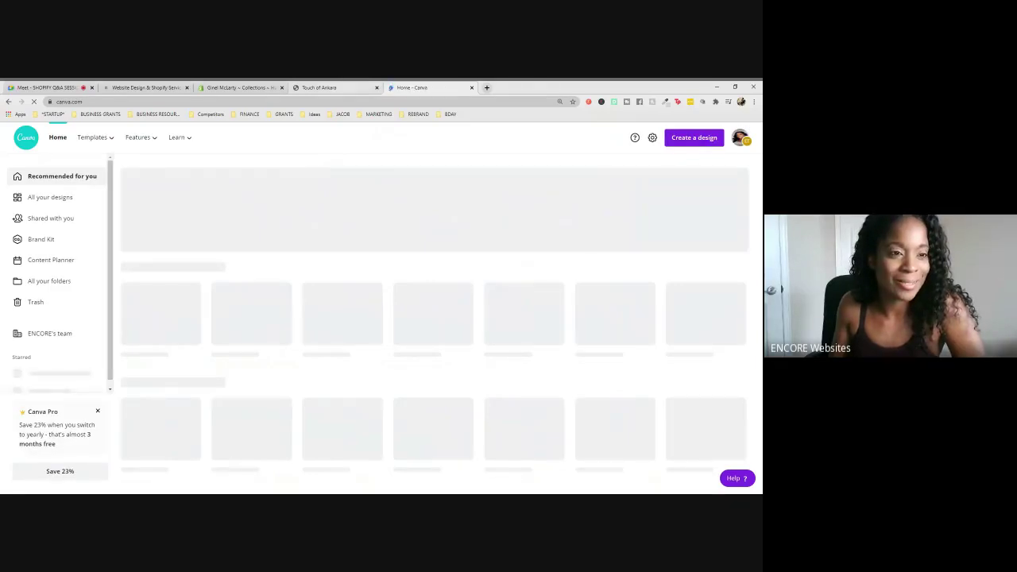
- Scroll the Touch of Ankara homepage to its Collection list, then switch to the Canva home page
key("ctrl+shift+Tab")
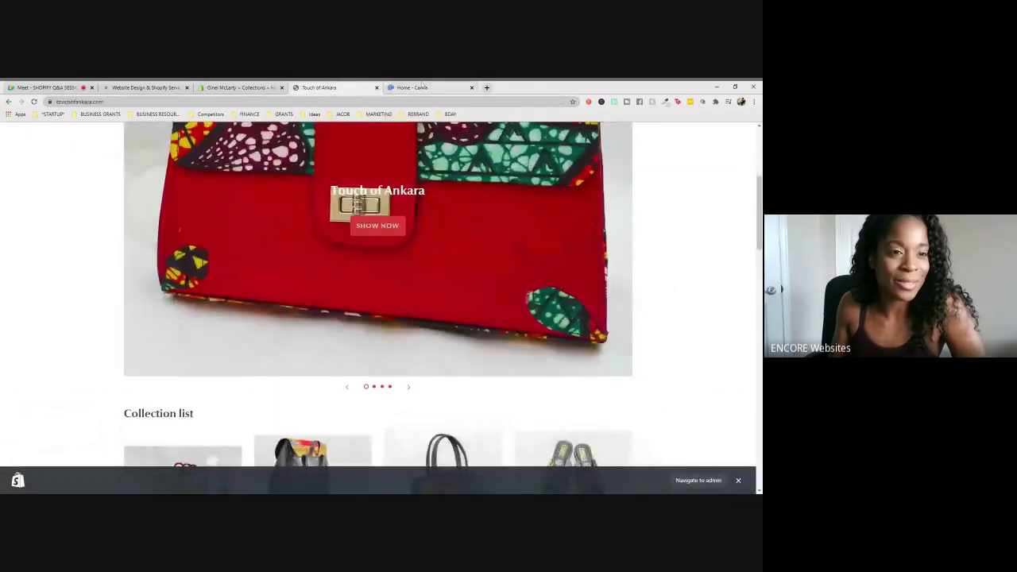
scroll(315, 380, "down", 5)
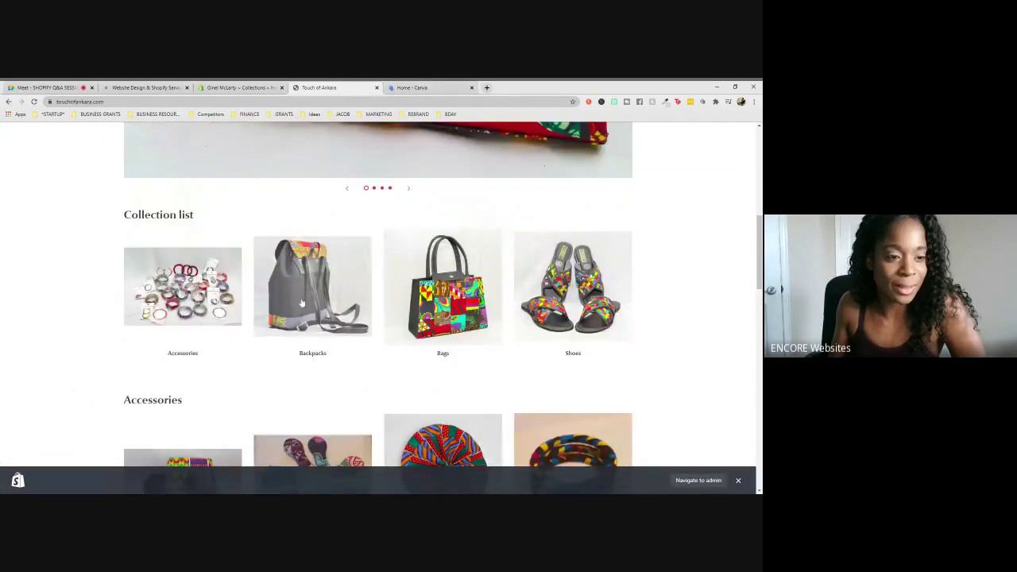
left_click(409, 88)
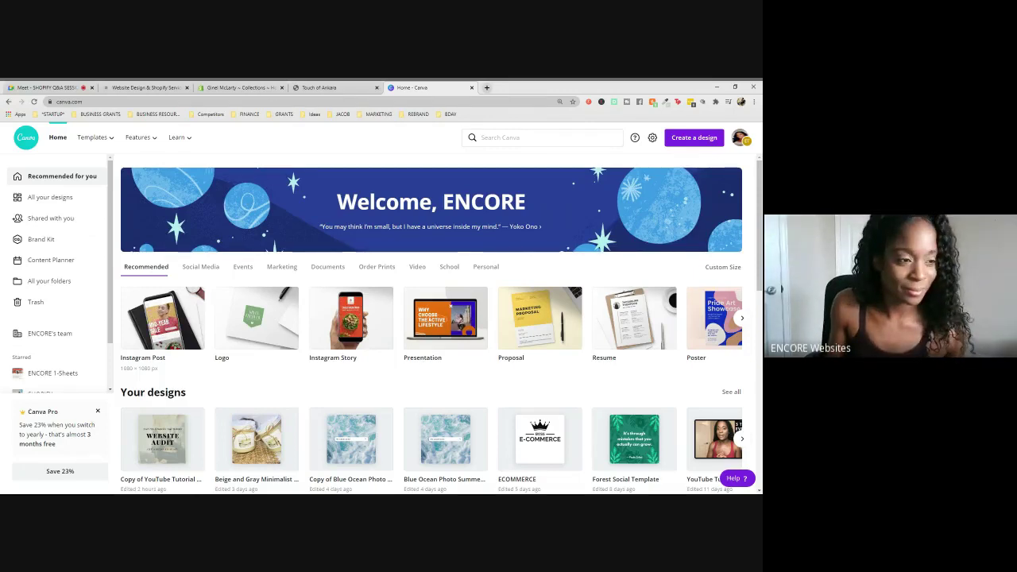
- Check the Meet call, look over the Canva home page, then return to the Home Page Active collection
left_click(56, 85)
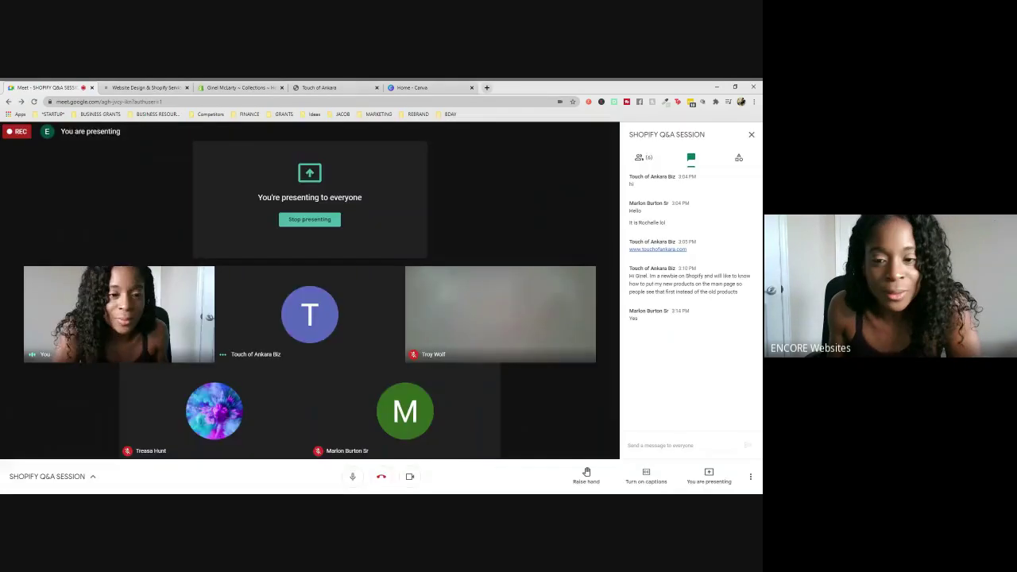
left_click(412, 88)
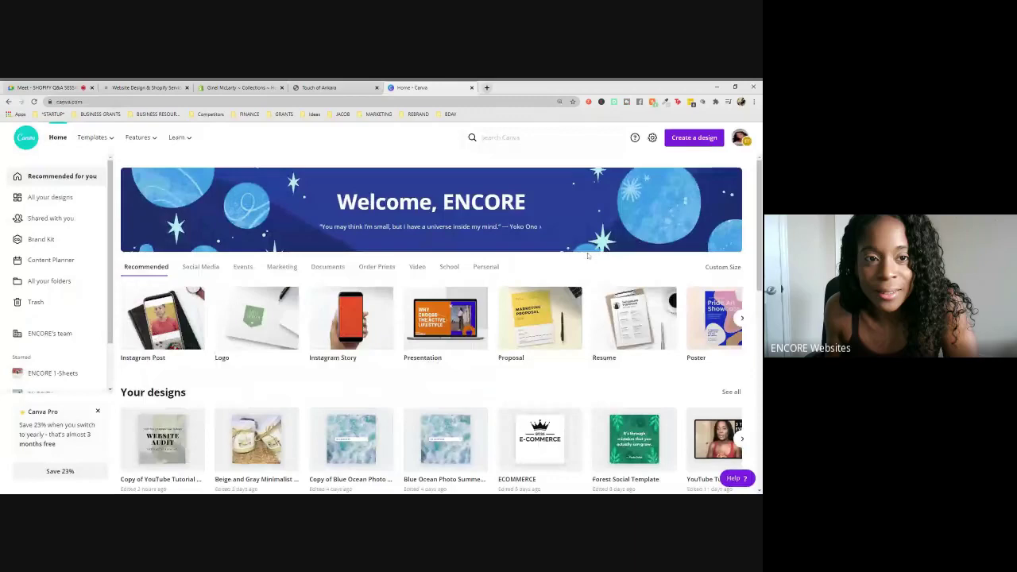
scroll(588, 254, "down", 3)
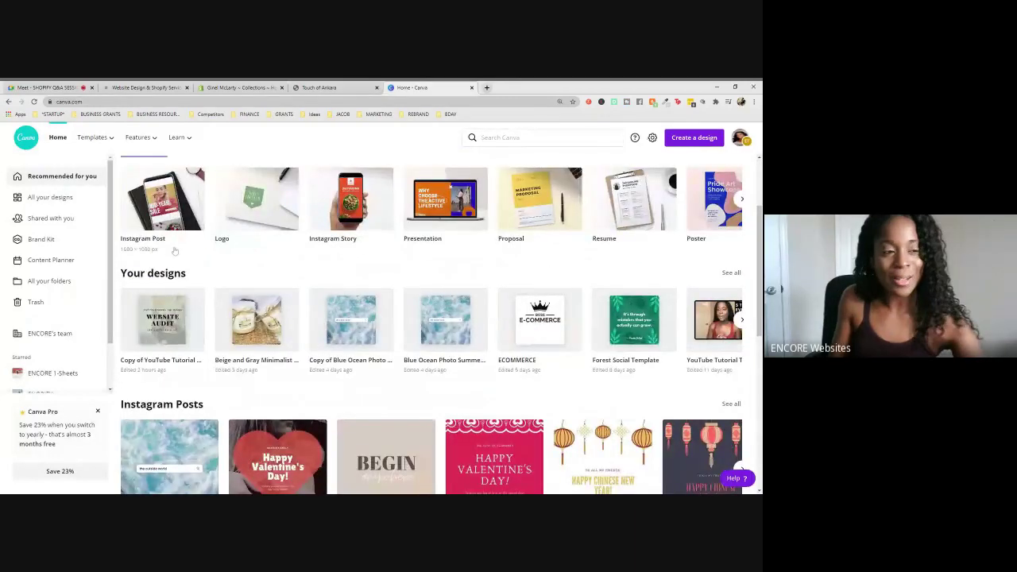
scroll(226, 256, "up", 2)
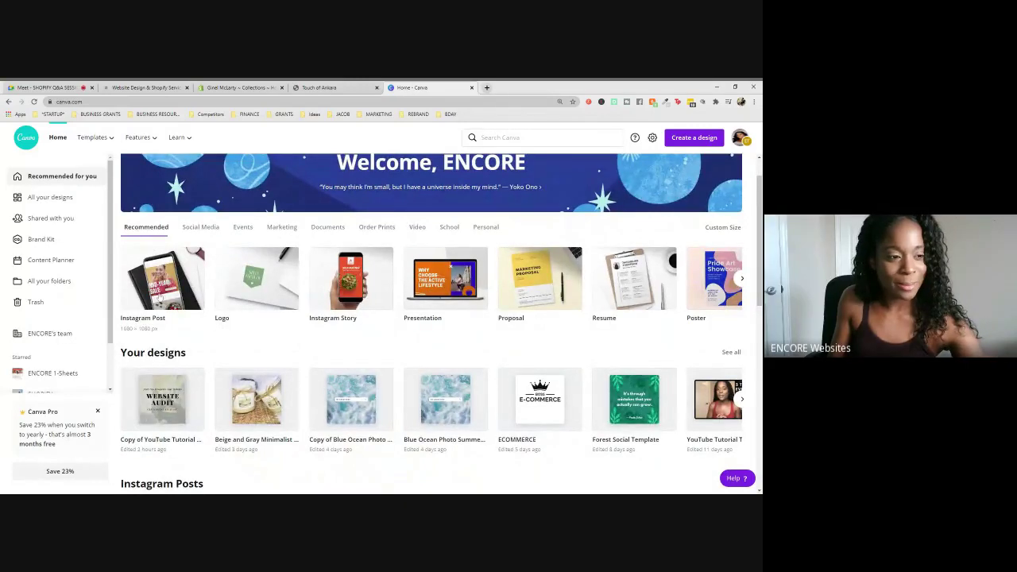
left_click(239, 88)
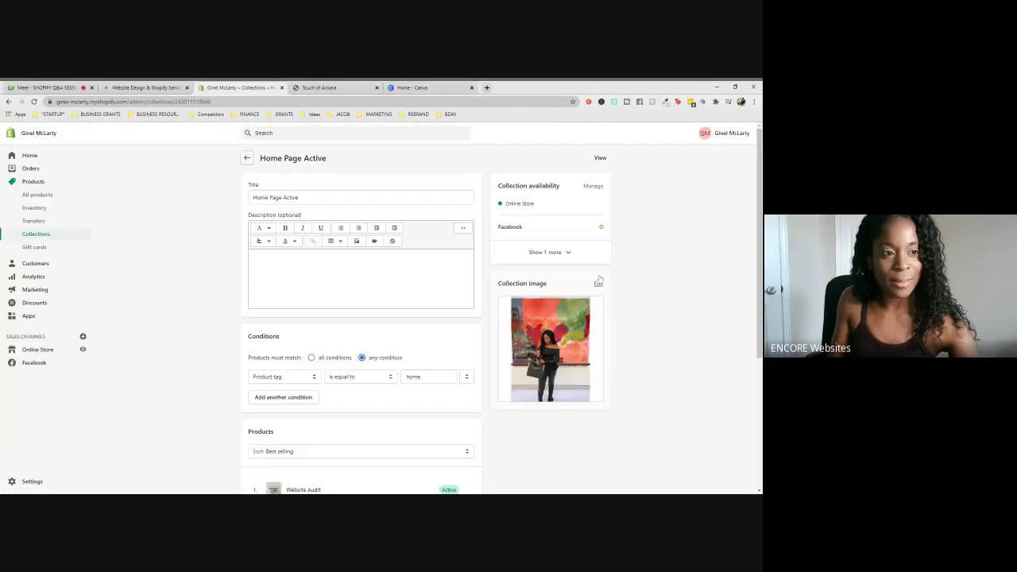
- Preview the live store, scroll through its Featured Services and footer, then switch to Canva
left_click(83, 350)
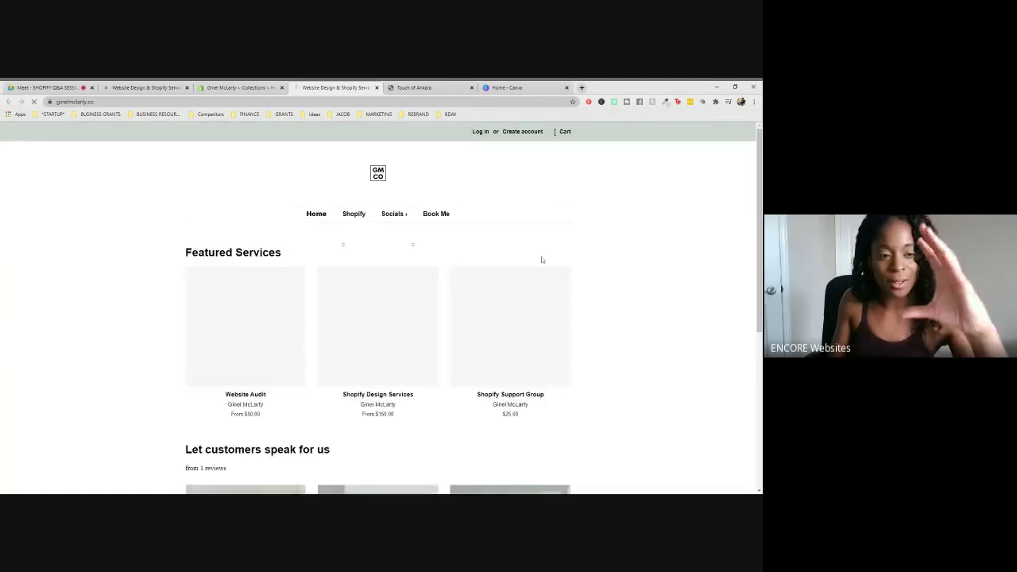
scroll(561, 290, "down", 1)
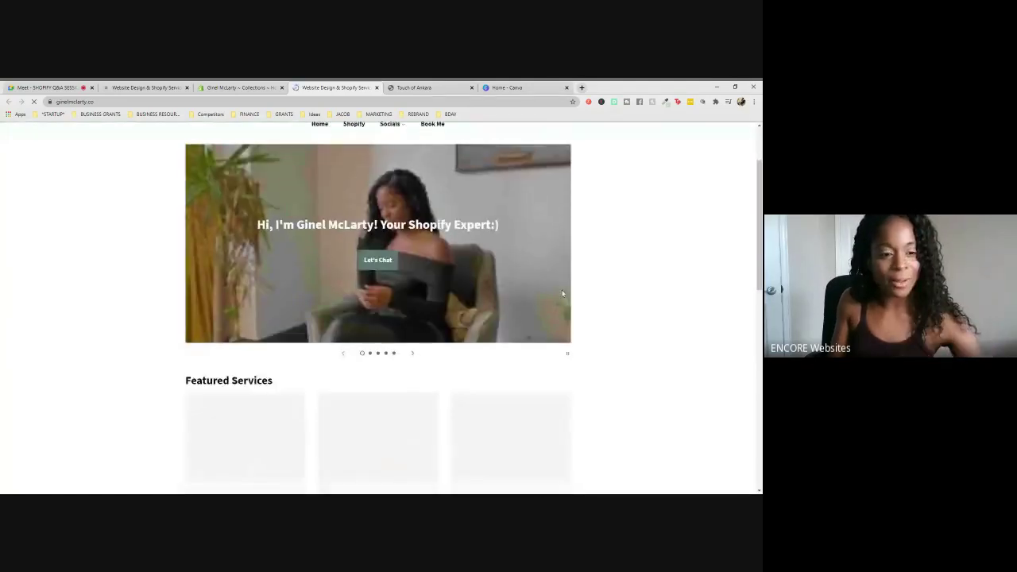
scroll(562, 292, "down", 2)
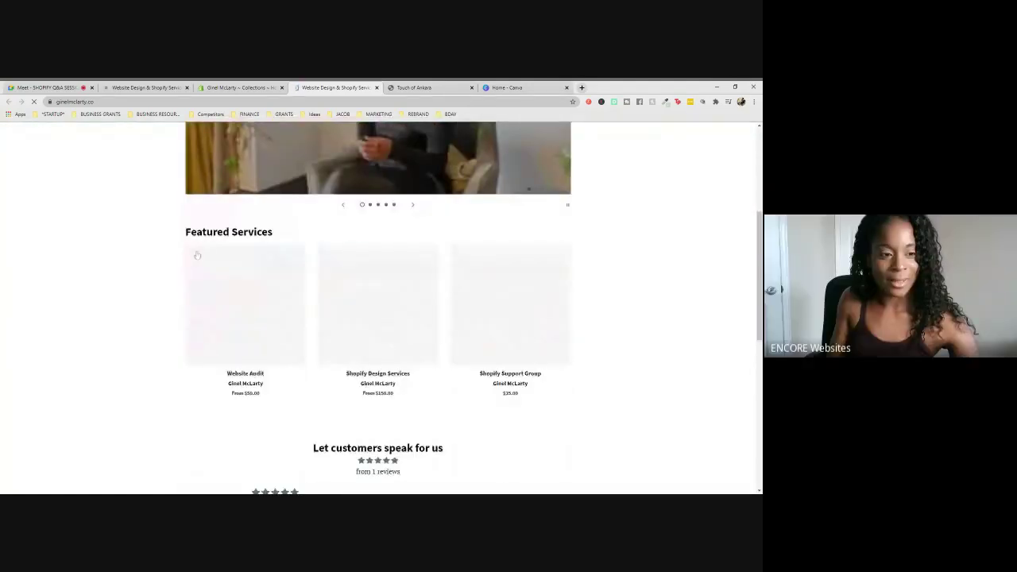
scroll(597, 273, "down", 5)
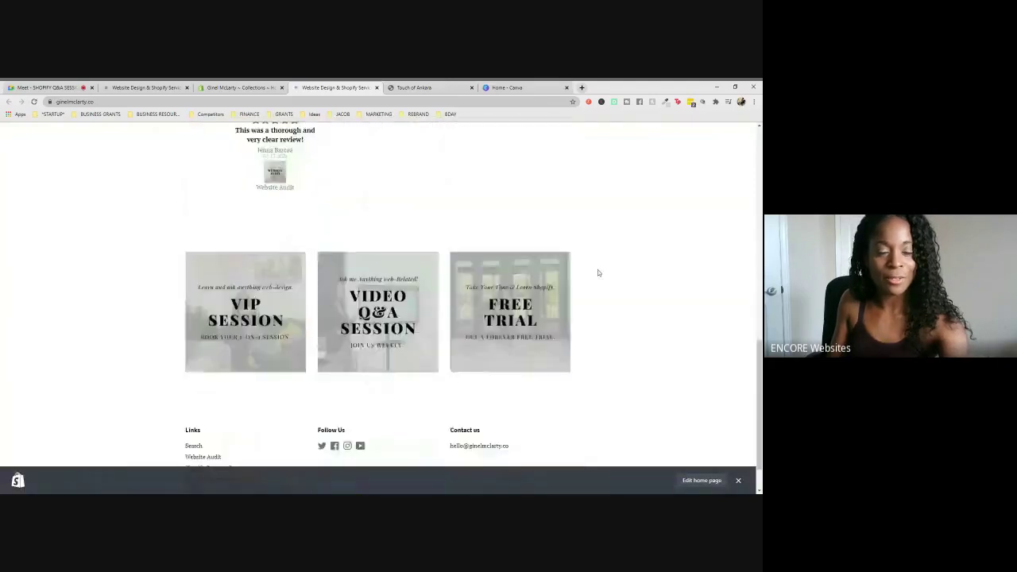
scroll(598, 273, "down", 1)
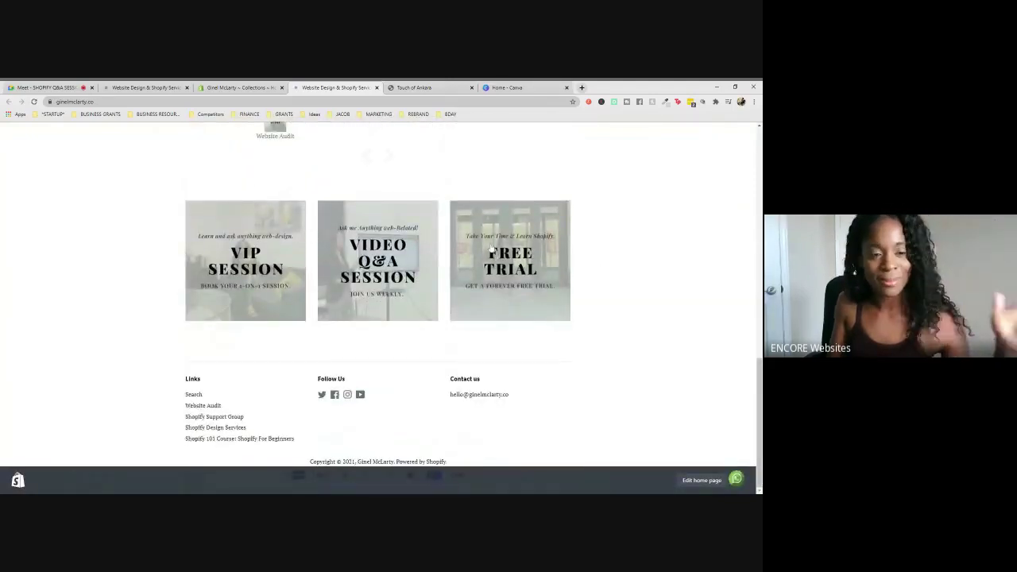
left_click(500, 88)
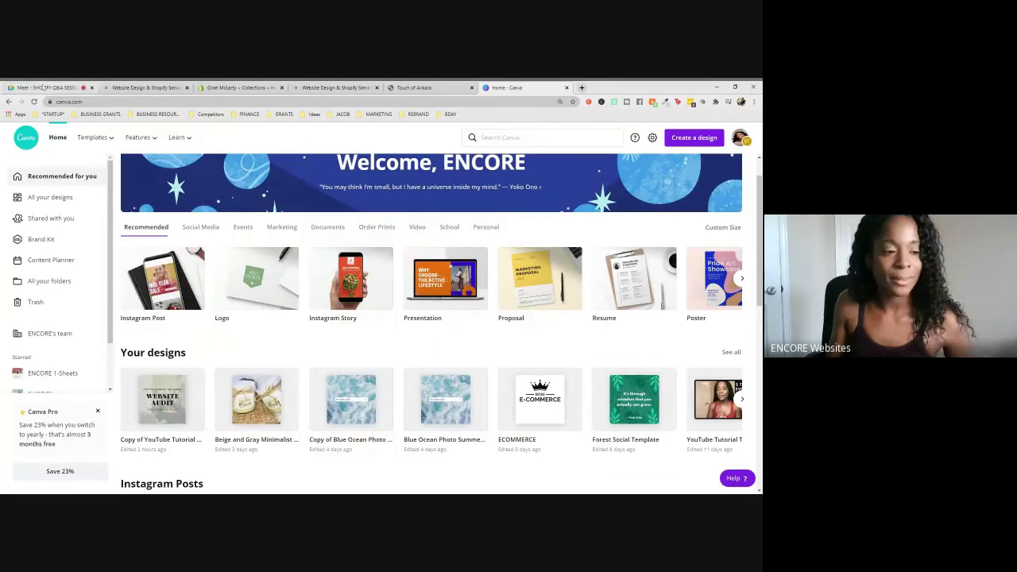
- Check the Meet call, then create a new Instagram Post design from the Canva home page
left_click(44, 85)
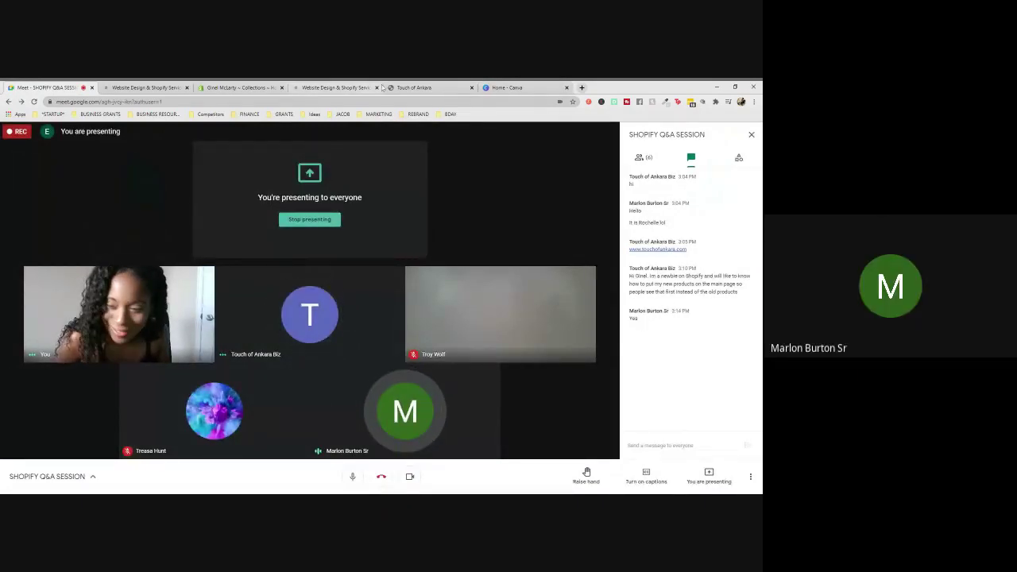
left_click(508, 87)
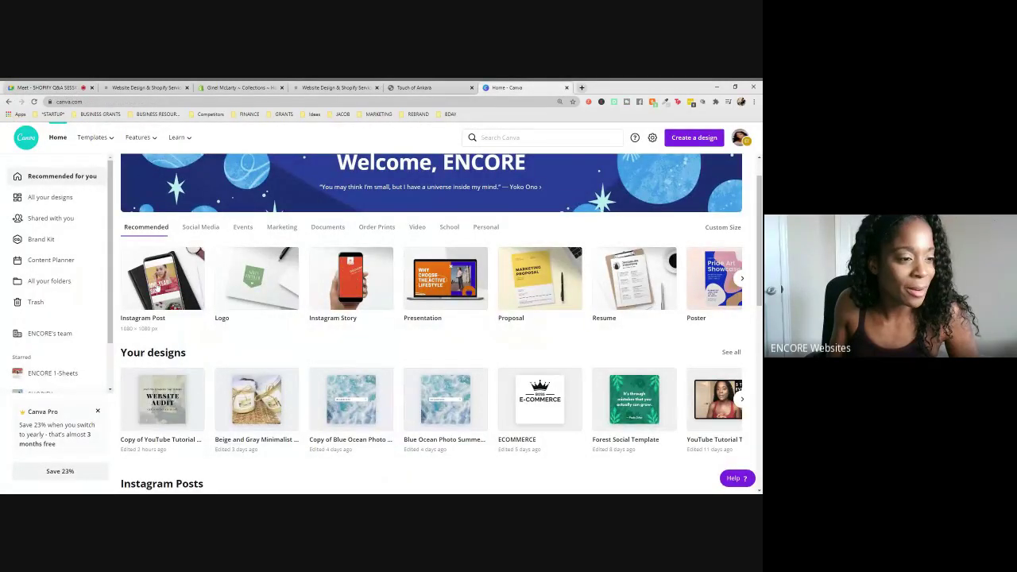
left_click(156, 401)
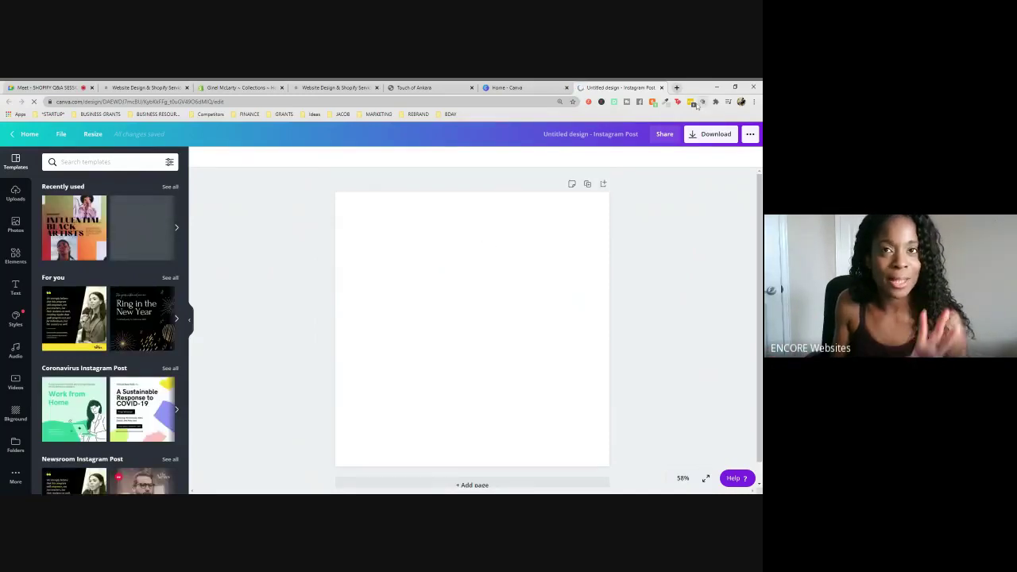
- Show the images already uploaded to Canva, then return to the Google Meet session
scroll(606, 286, "down", 1)
scroll(604, 289, "up", 1)
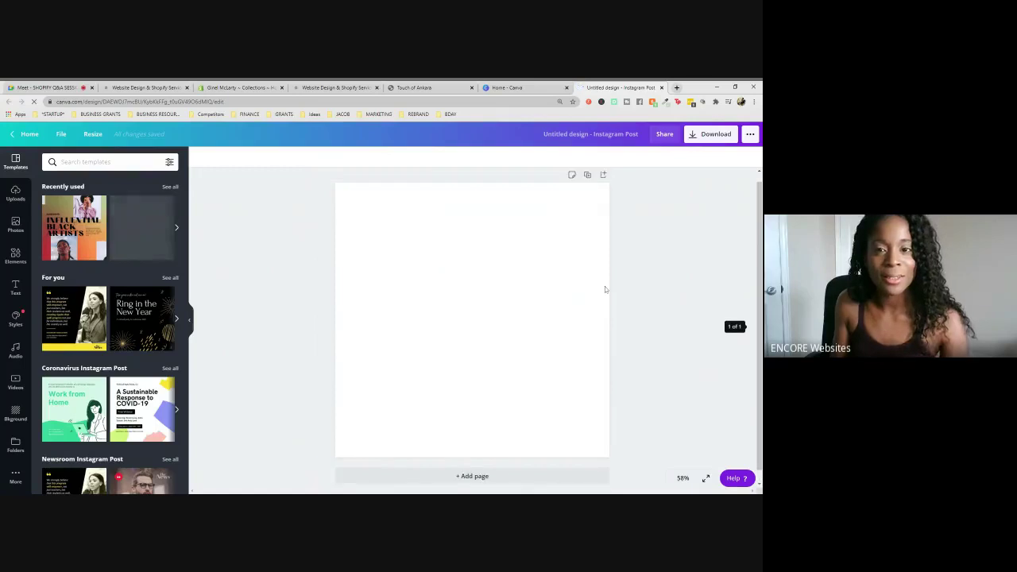
left_click(16, 193)
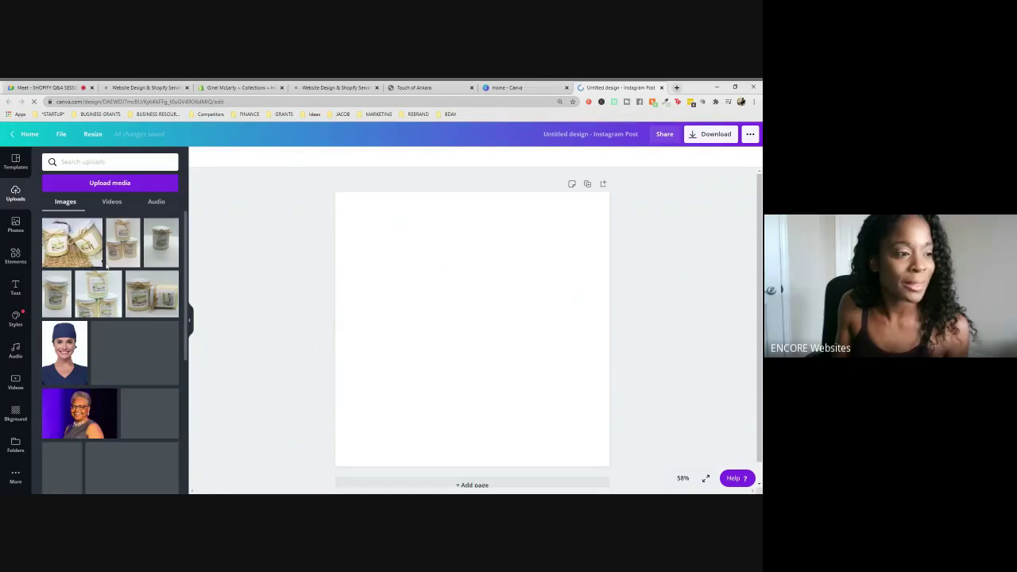
left_click(48, 87)
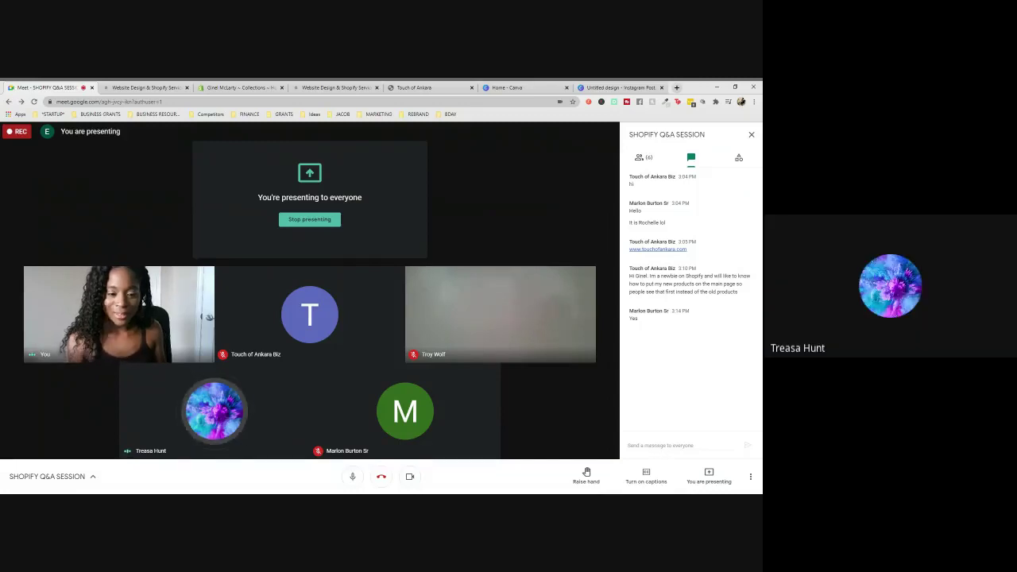
- Close the Instagram design and Touch of Ankara tabs, then open the store link shared in chat
left_click(680, 445)
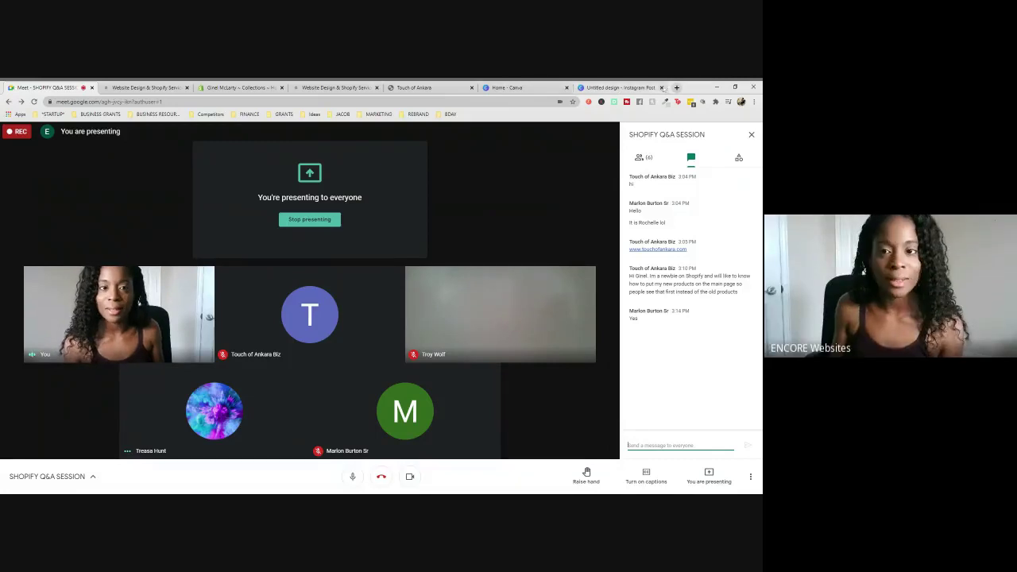
left_click(662, 87)
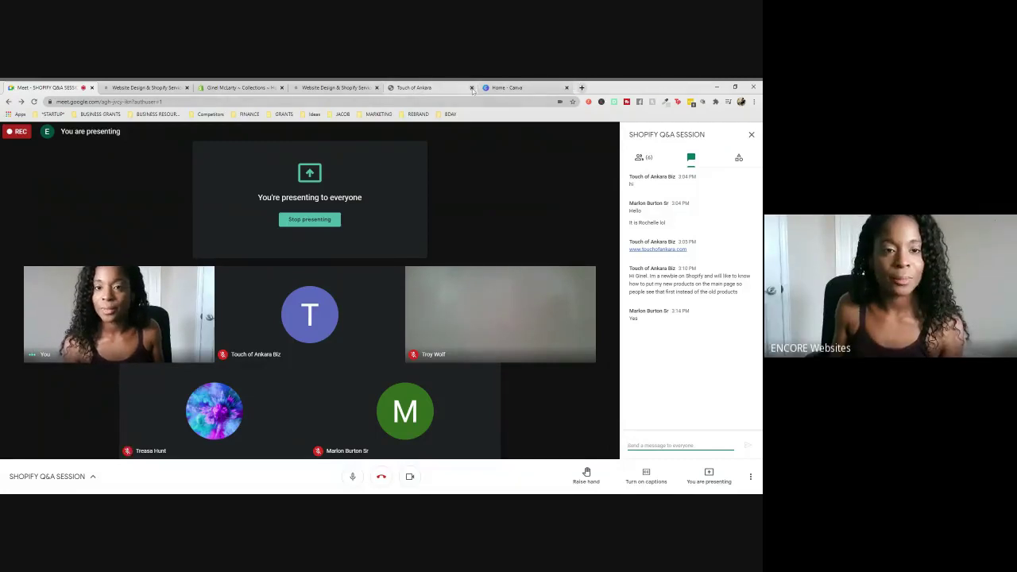
left_click(472, 88)
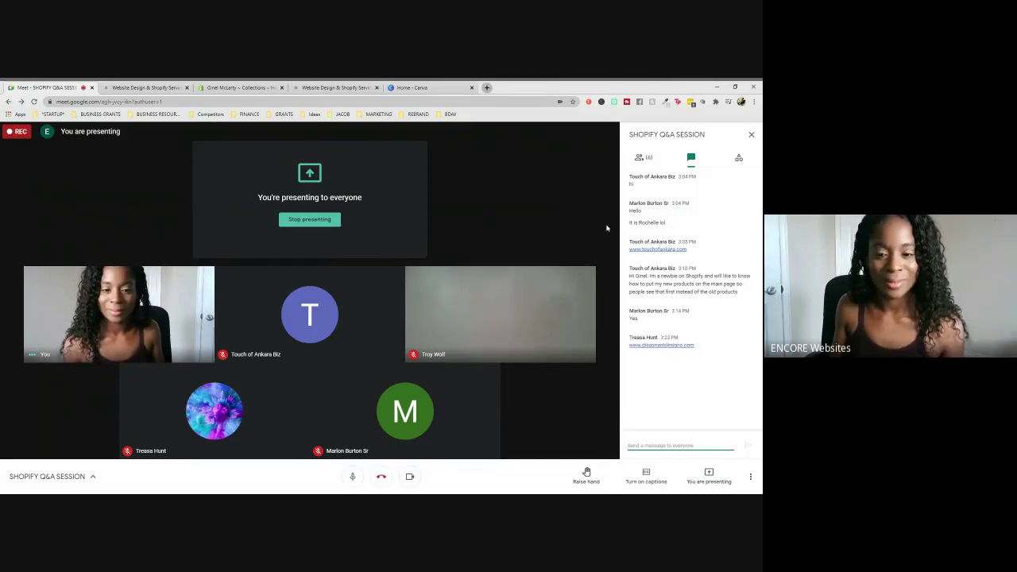
left_click(661, 345)
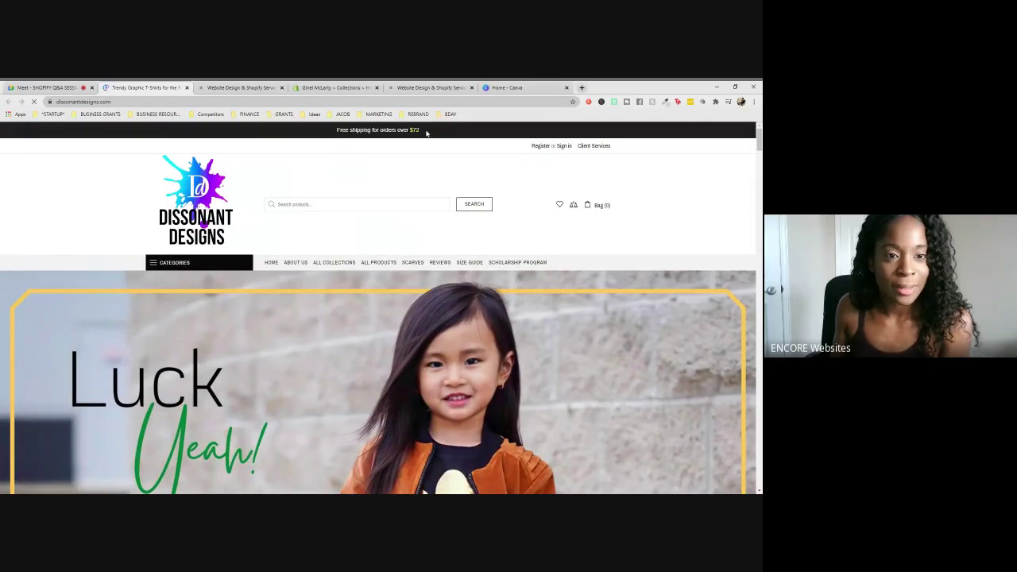
- Highlight the $72 free-shipping amount in the Dissonant Designs banner, then clear the selection
double_click(414, 130)
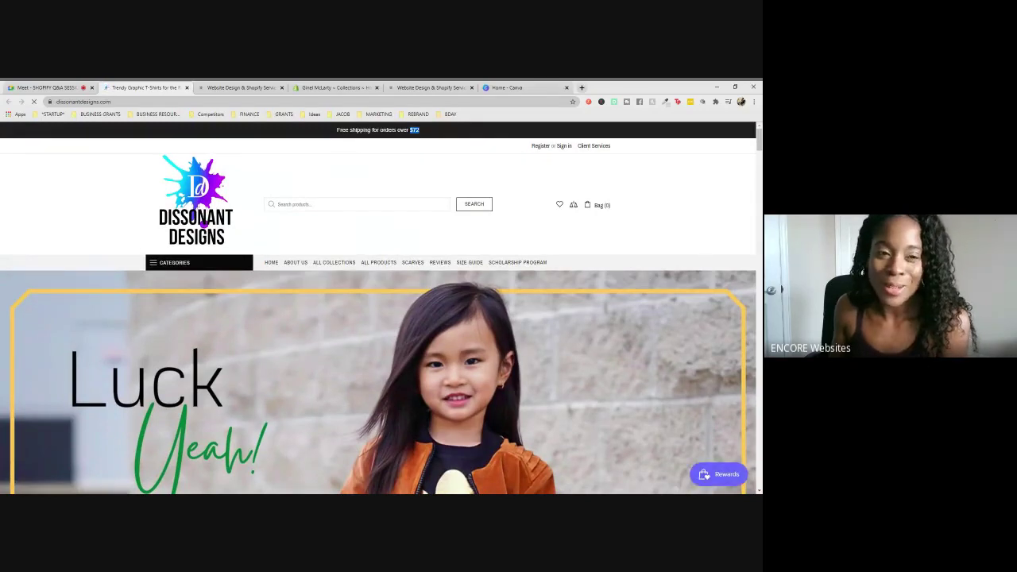
left_click(421, 132)
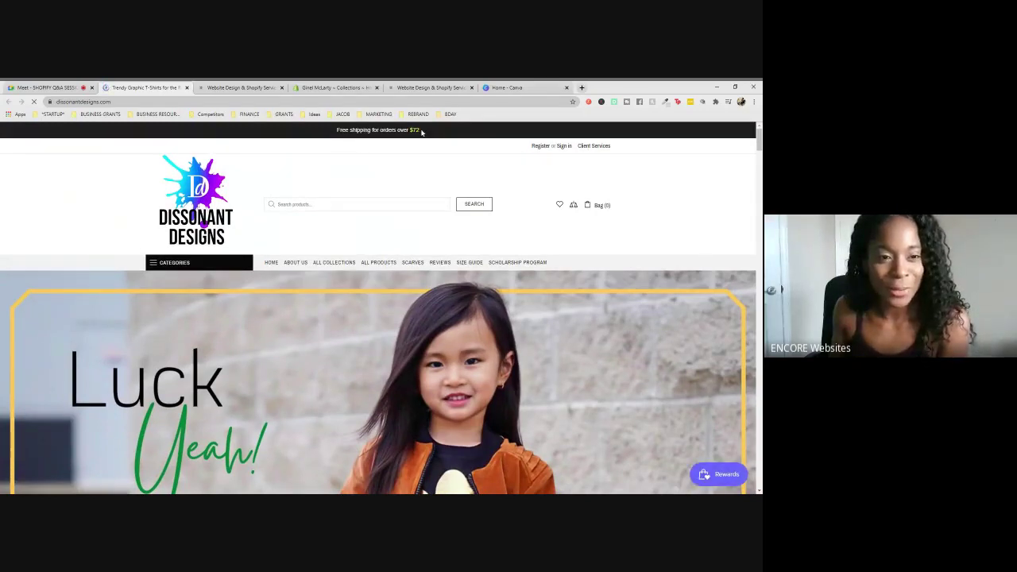
double_click(414, 130)
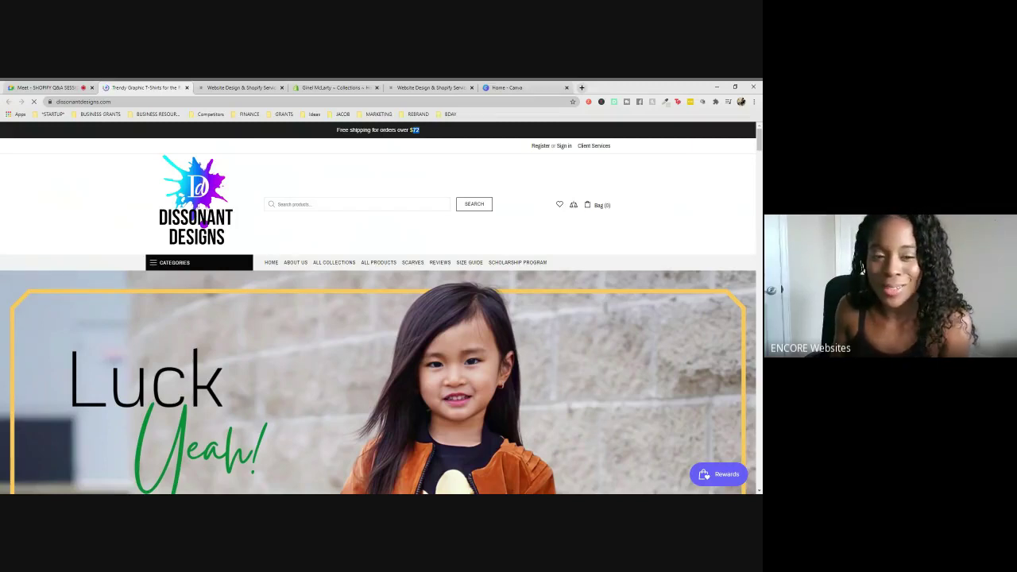
left_click(421, 132)
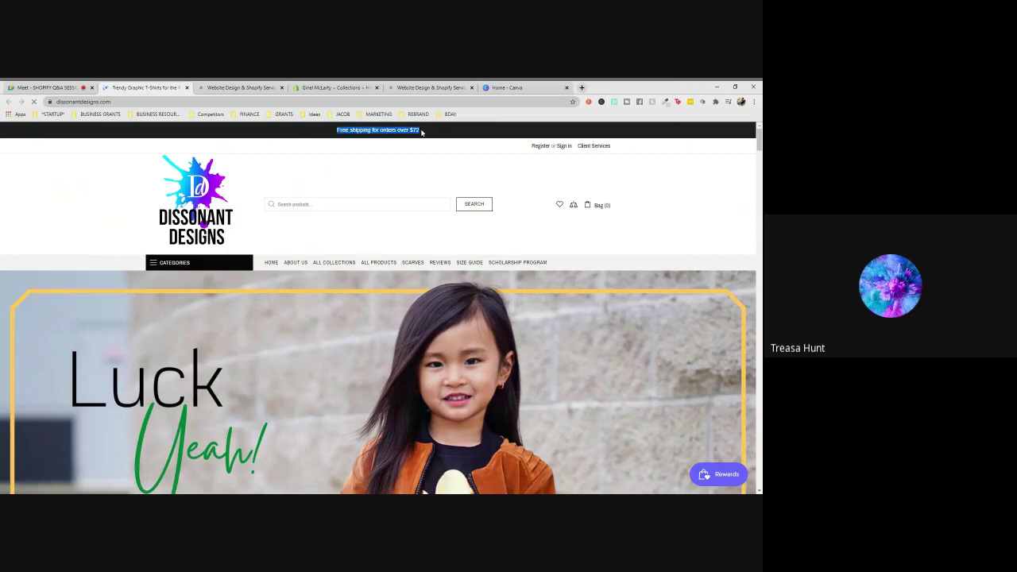
left_click(422, 133)
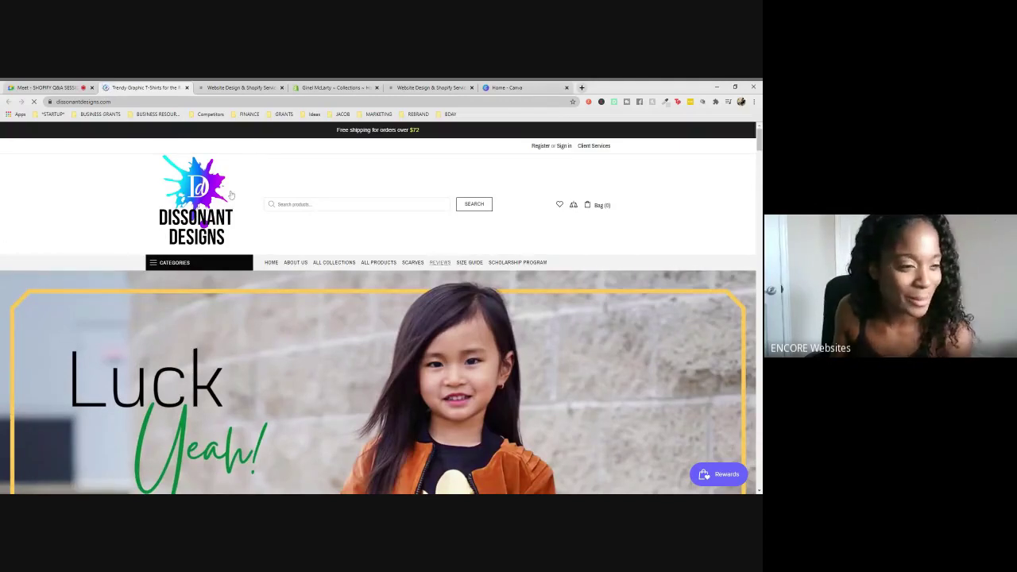
- Scroll from the St. Patty's banner past Boho Grunge Scarves and 'Fun, Functional Tees' to 'Bold Design meets Superior Comfort'
scroll(549, 261, "down", 3)
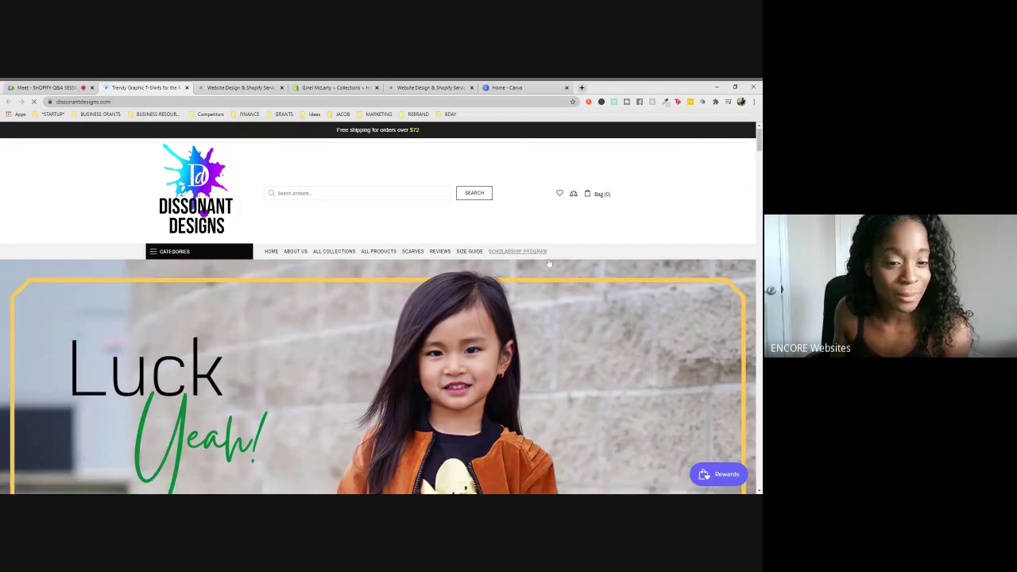
scroll(549, 260, "down", 5)
scroll(549, 258, "up", 8)
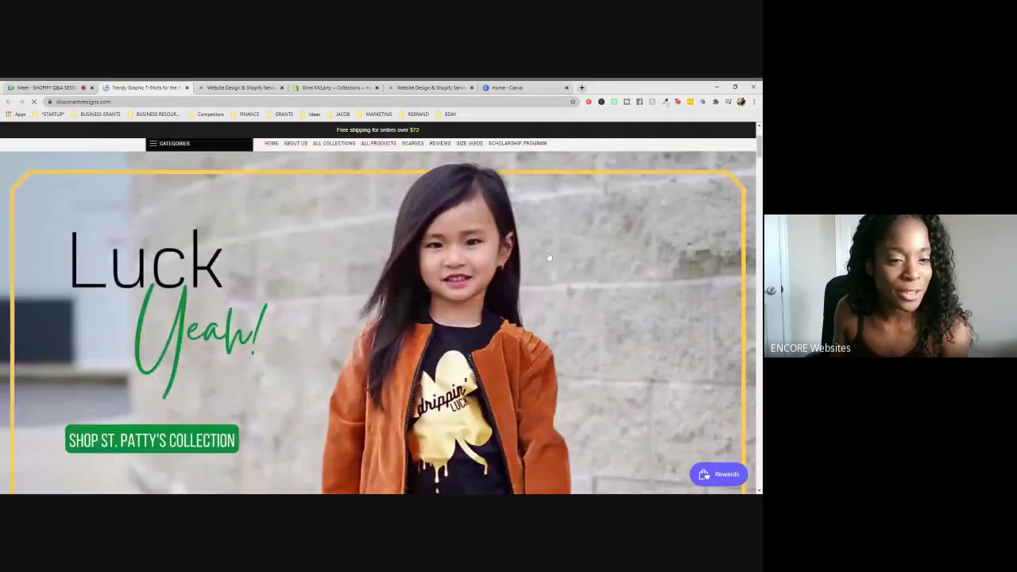
scroll(658, 338, "down", 5)
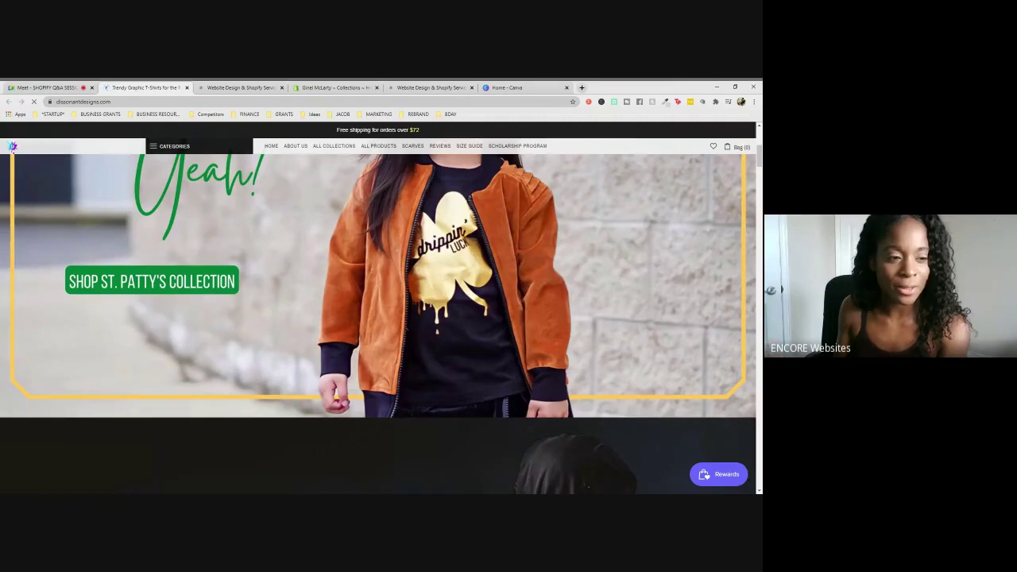
scroll(633, 306, "down", 3)
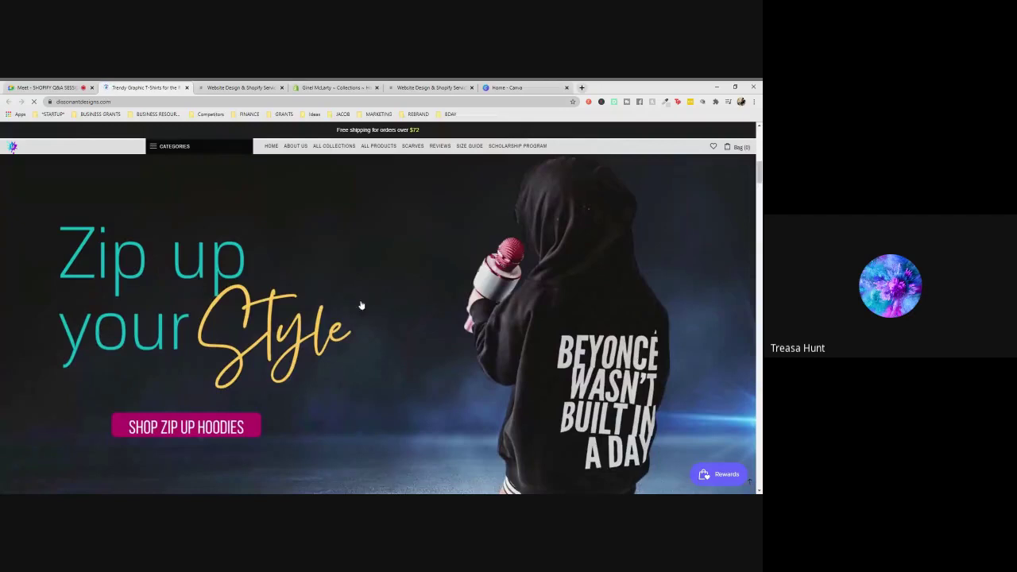
scroll(363, 338, "down", 1)
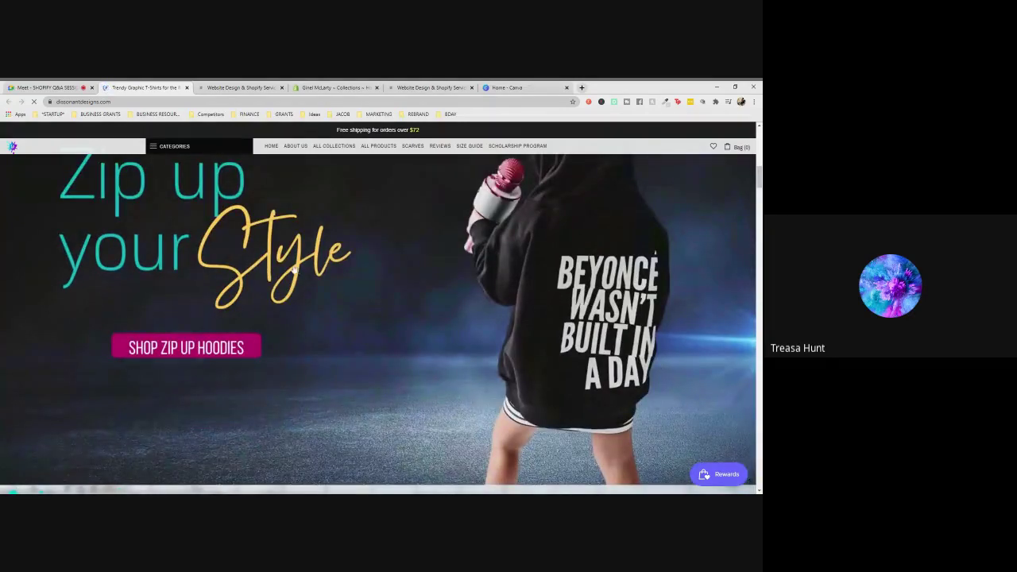
scroll(484, 286, "down", 3)
scroll(484, 285, "down", 3)
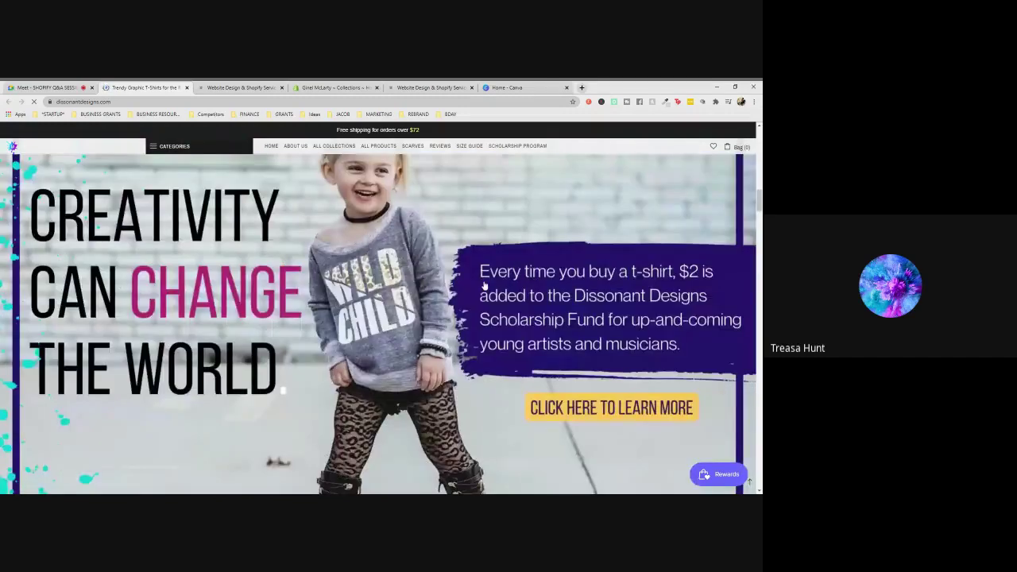
scroll(484, 284, "down", 1)
scroll(484, 284, "down", 3)
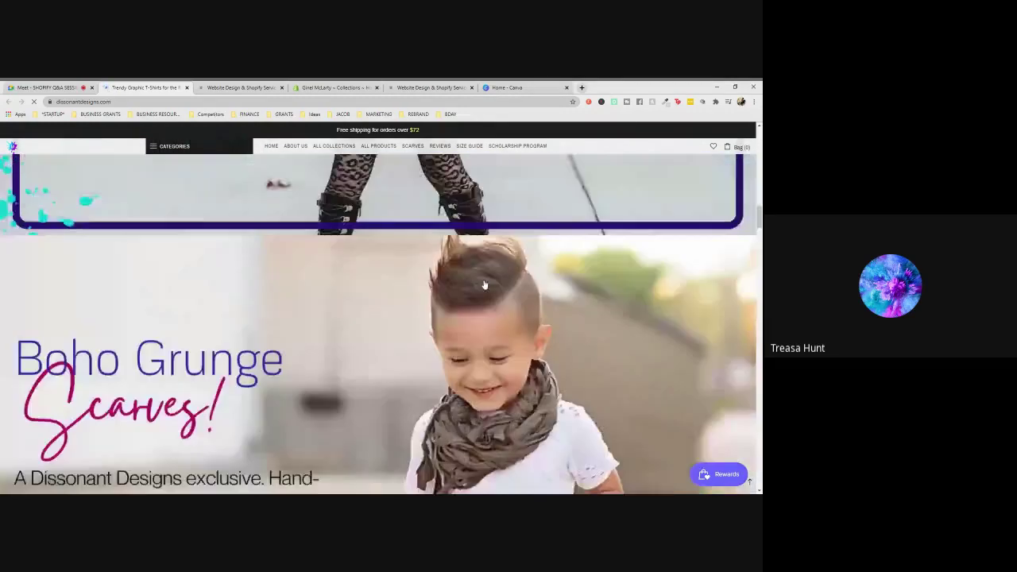
scroll(484, 285, "down", 3)
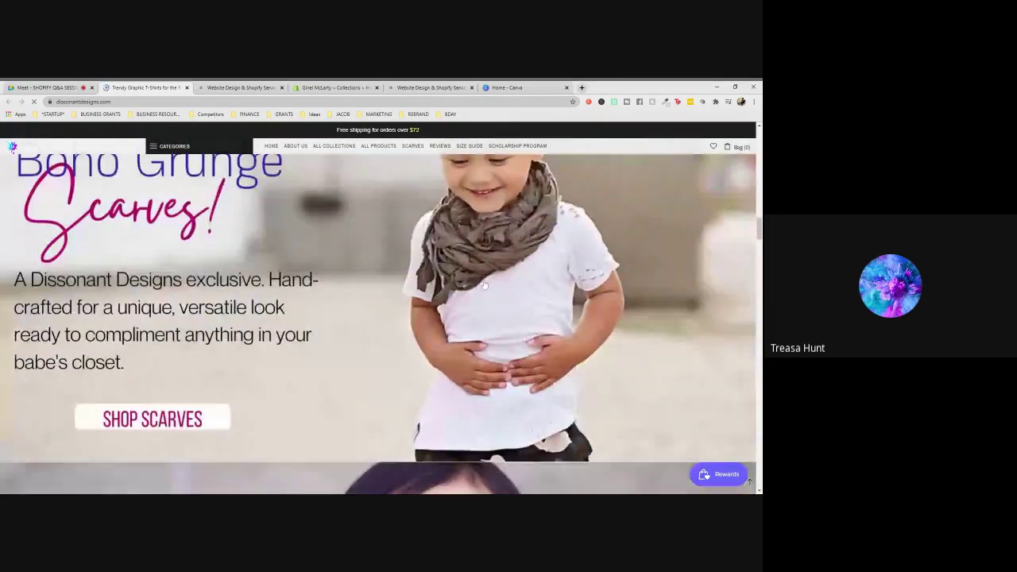
scroll(484, 285, "down", 4)
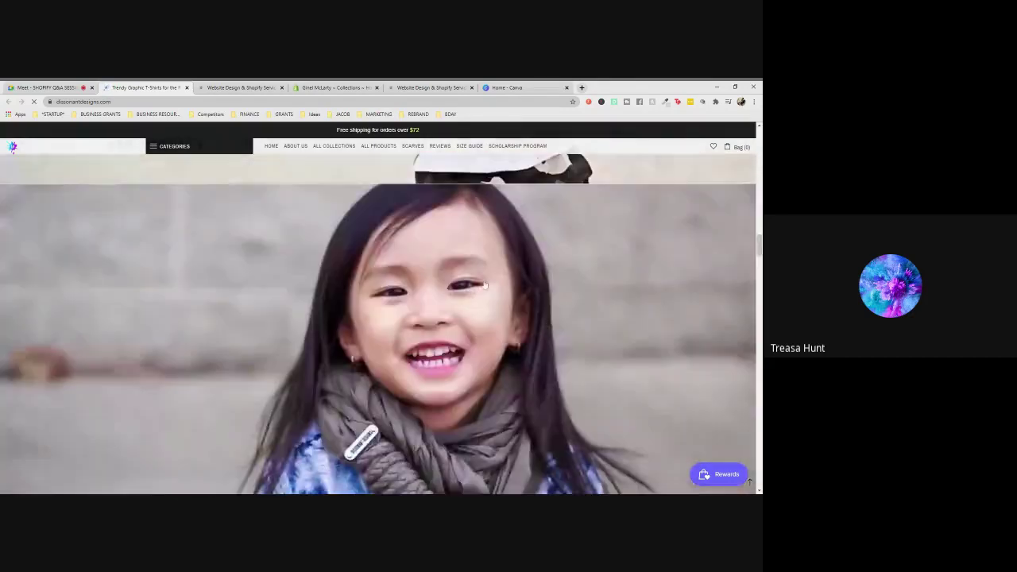
scroll(484, 284, "down", 6)
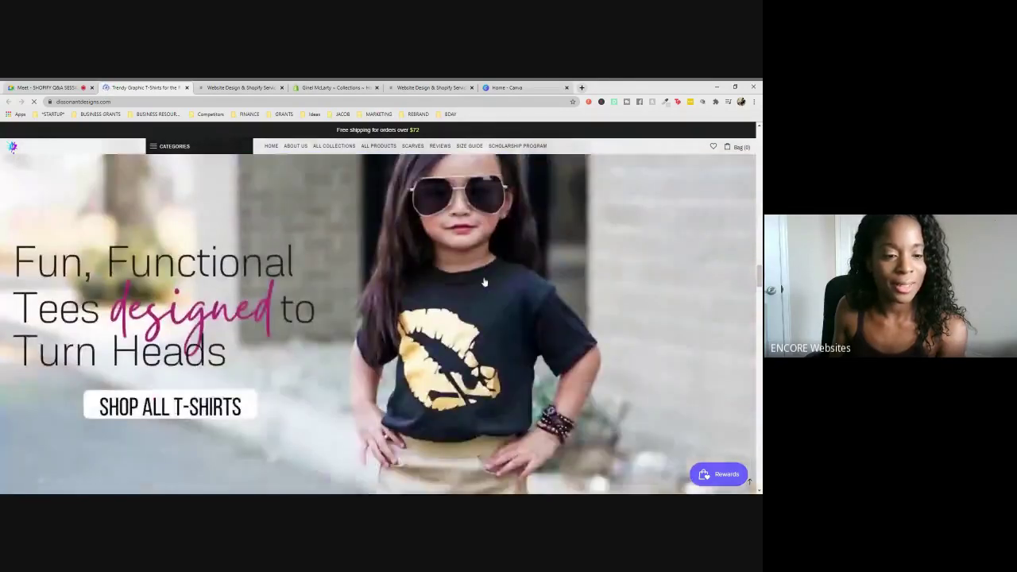
scroll(484, 282, "down", 7)
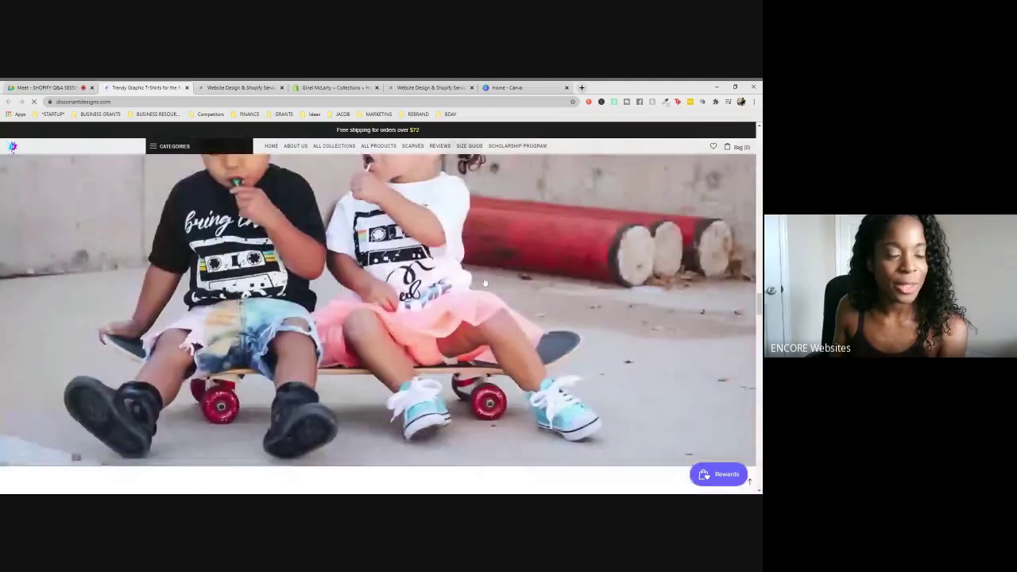
scroll(485, 282, "down", 5)
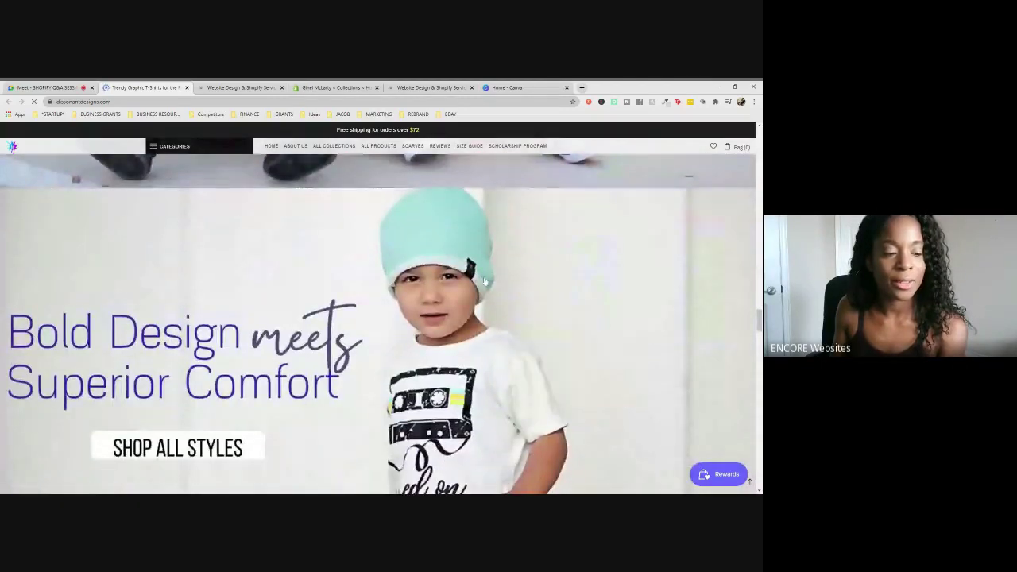
scroll(484, 281, "down", 2)
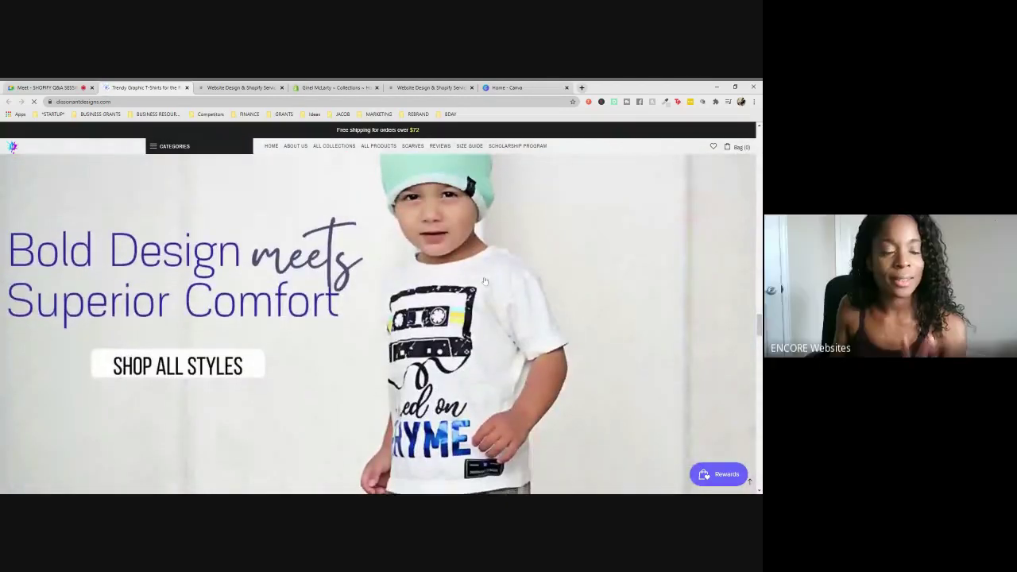
scroll(485, 281, "down", 3)
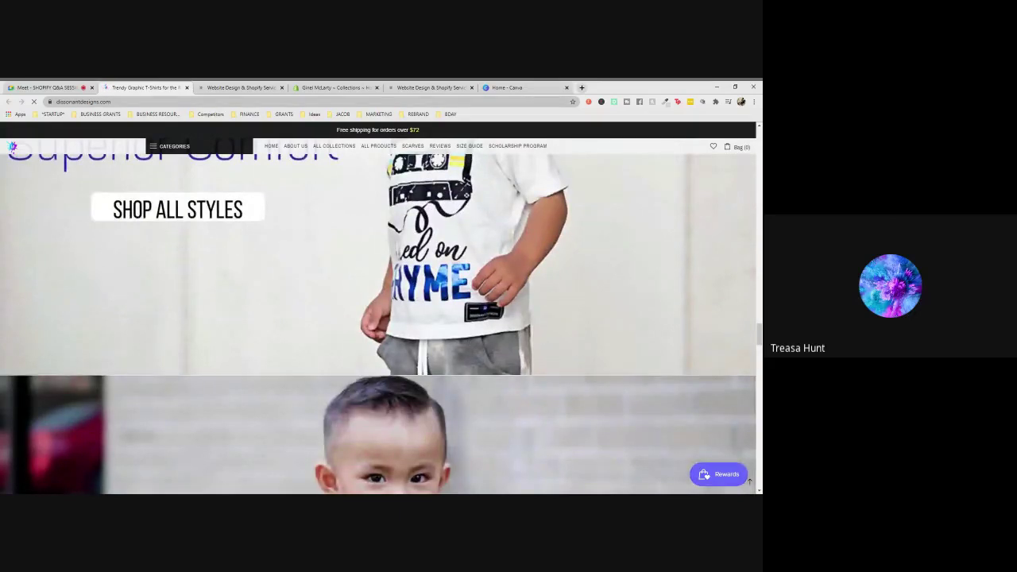
key("ctrl+l")
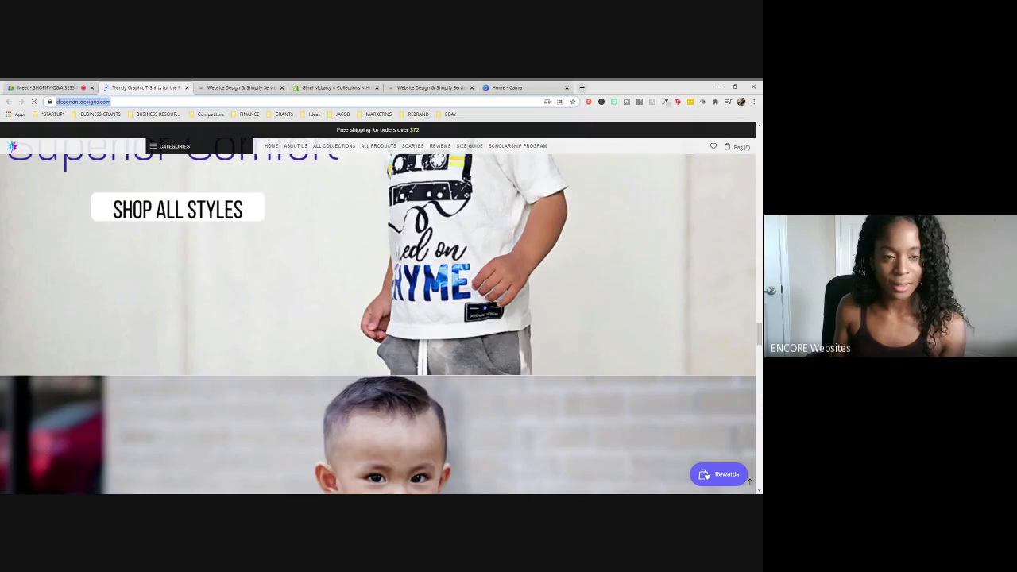
scroll(619, 278, "down", 10)
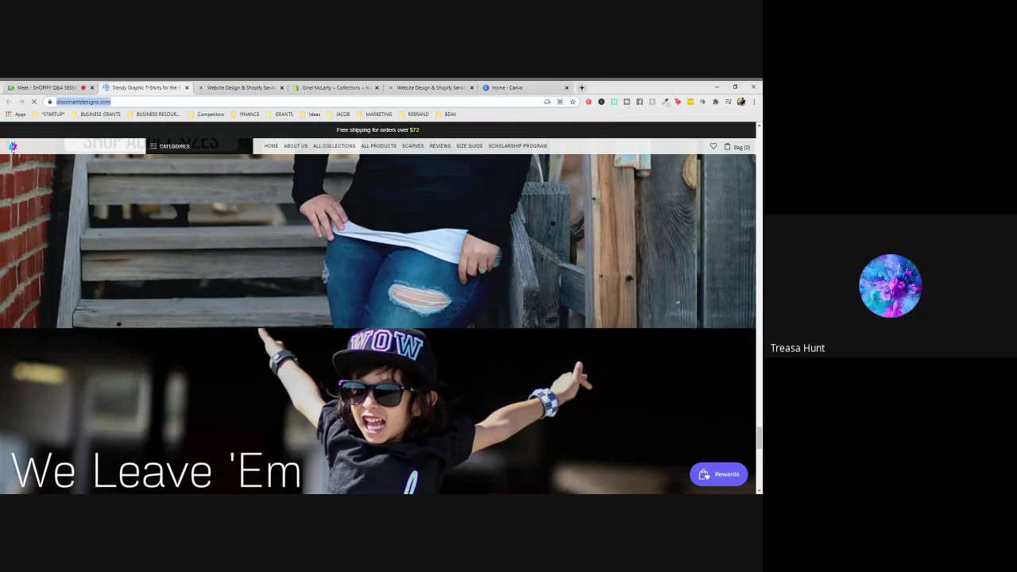
scroll(613, 277, "up", 20)
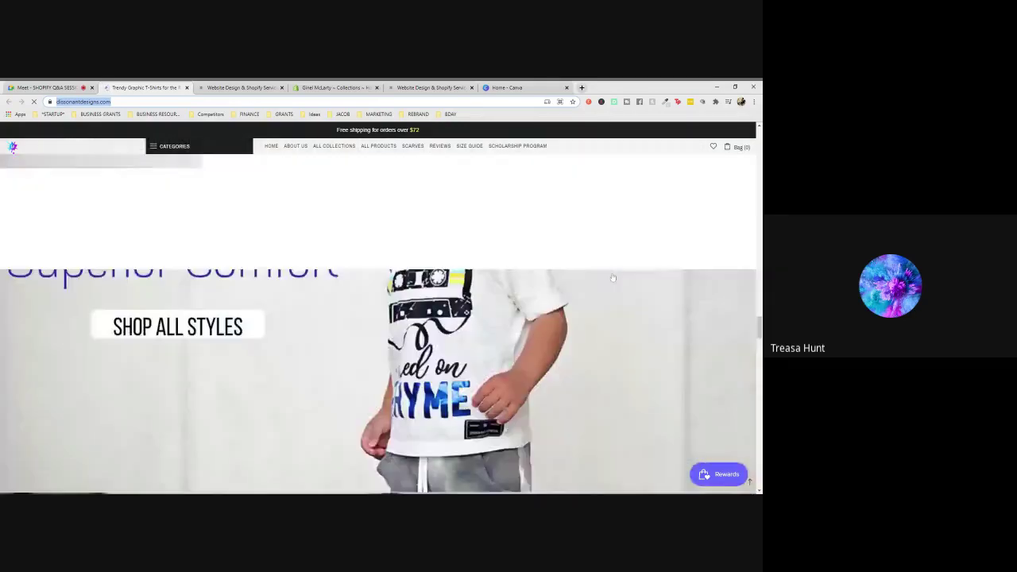
scroll(613, 277, "up", 20)
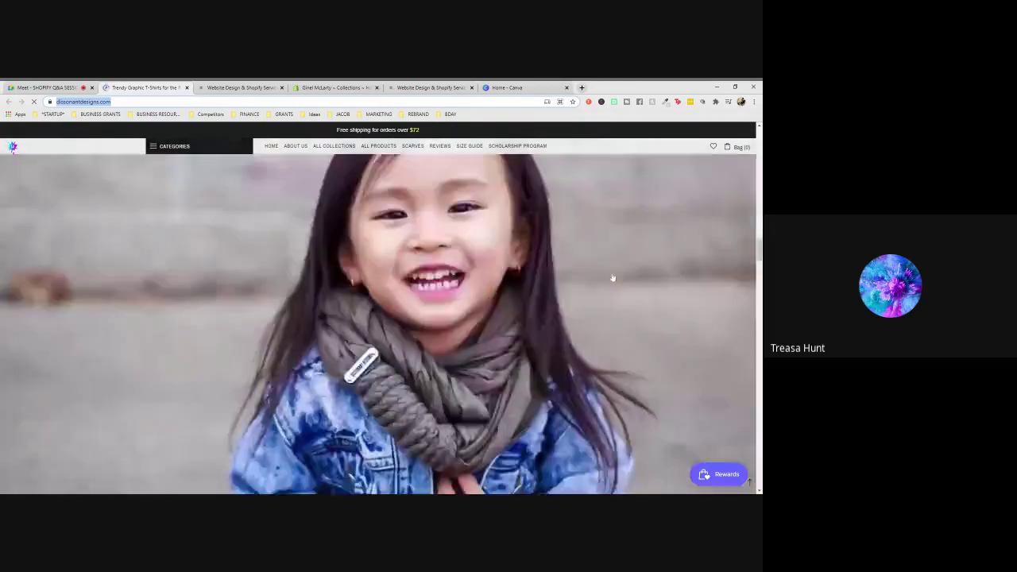
scroll(613, 277, "up", 20)
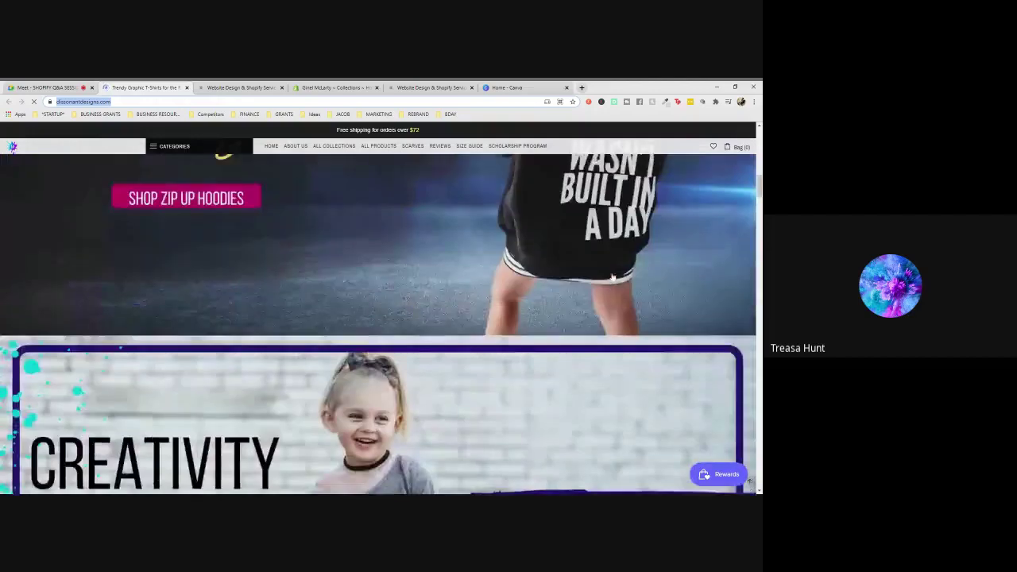
scroll(612, 277, "up", 8)
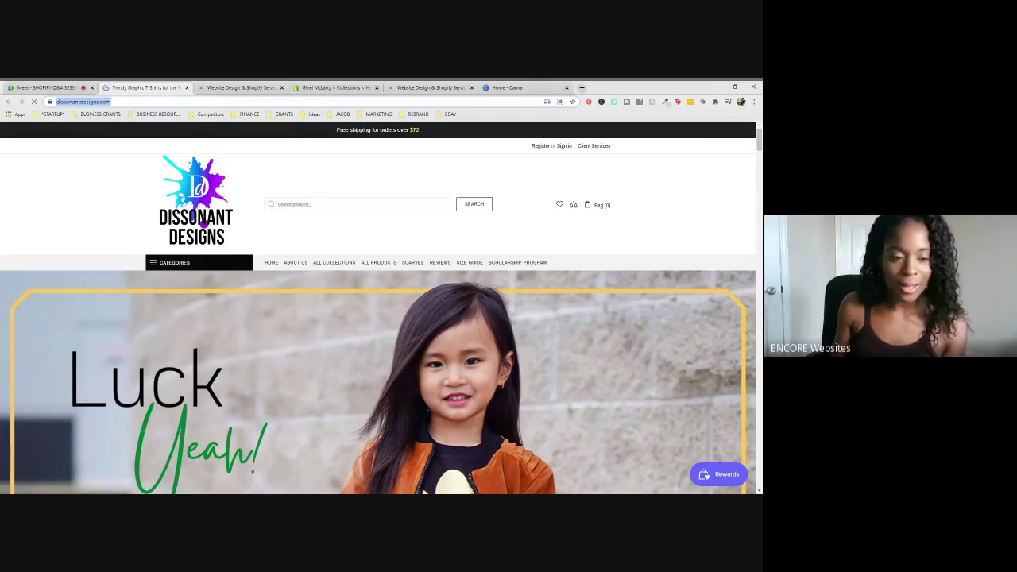
- Move focus off the address bar and scroll the Dissonant Designs storefront toward the All Tees collection
left_click(356, 254)
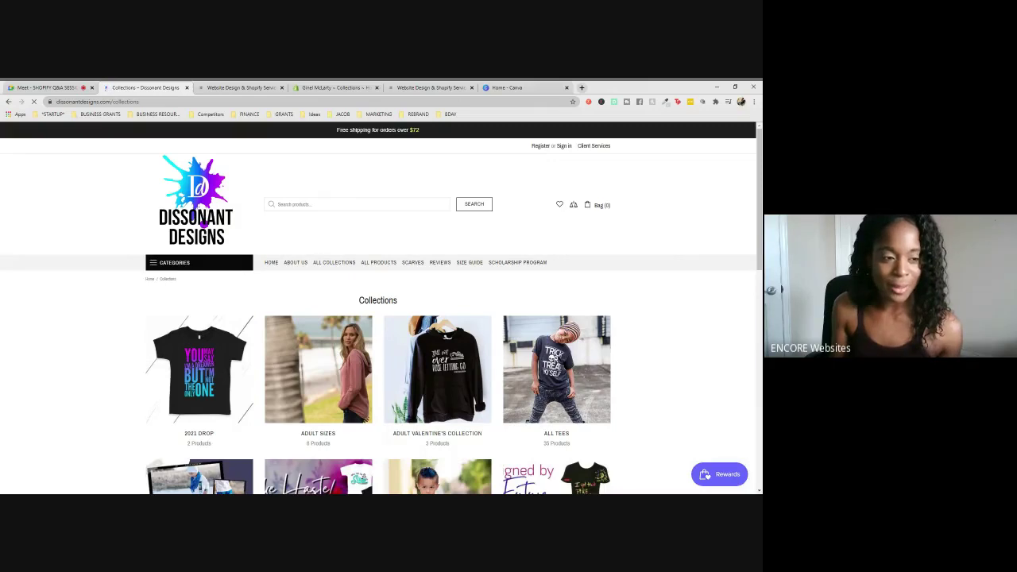
scroll(600, 269, "down", 3)
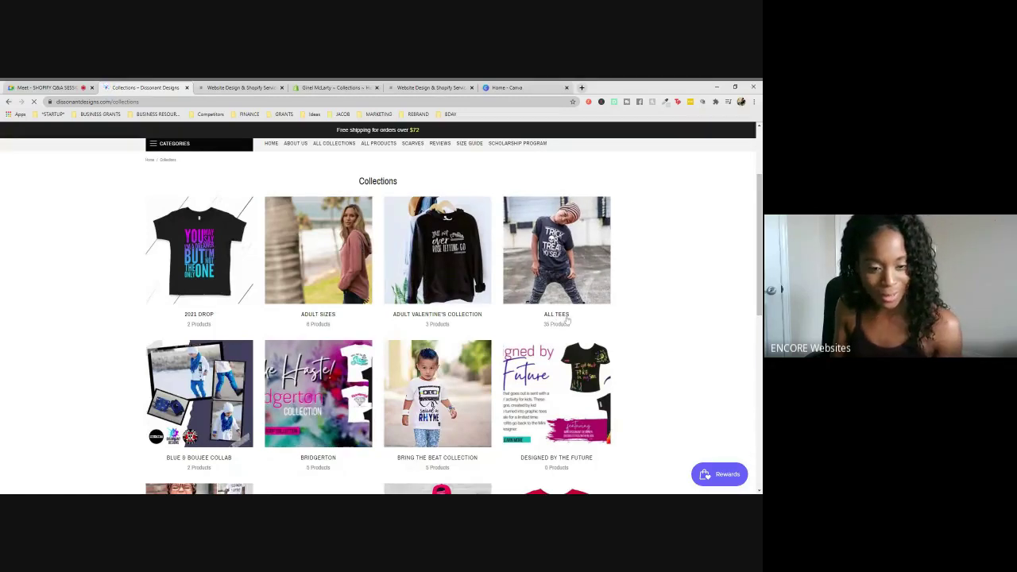
scroll(567, 319, "down", 1)
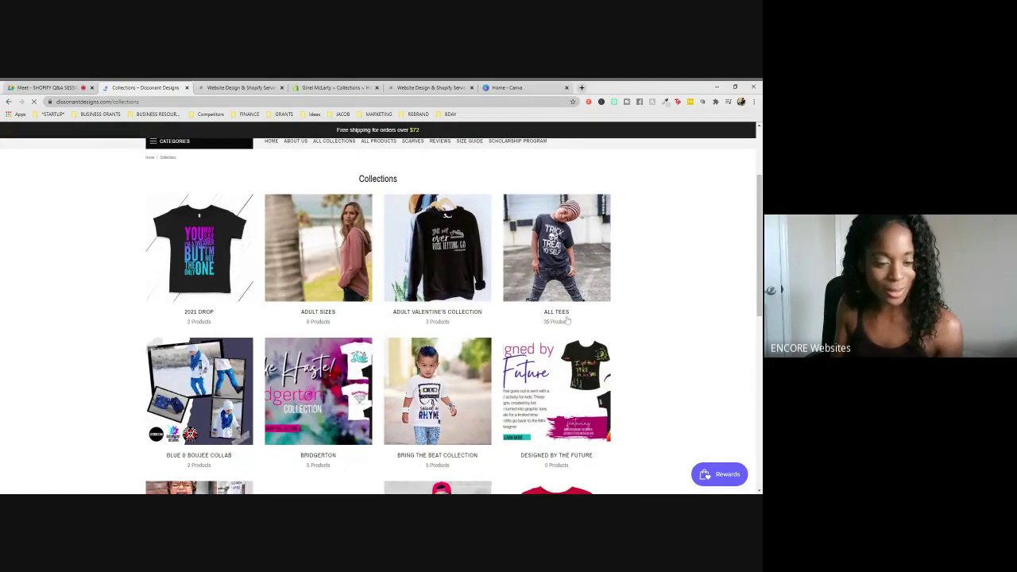
scroll(568, 319, "down", 3)
scroll(559, 280, "up", 2)
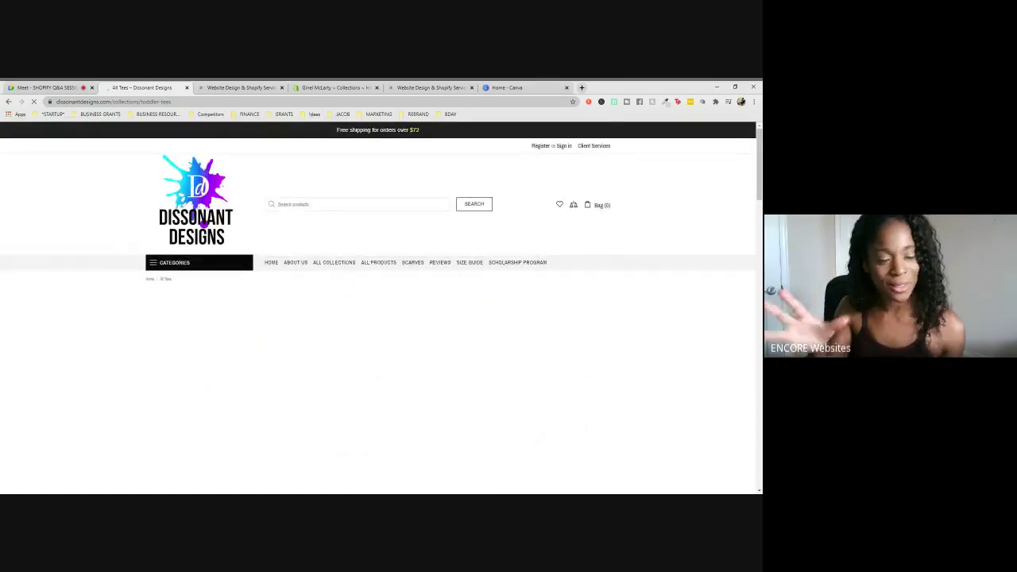
scroll(460, 313, "down", 5)
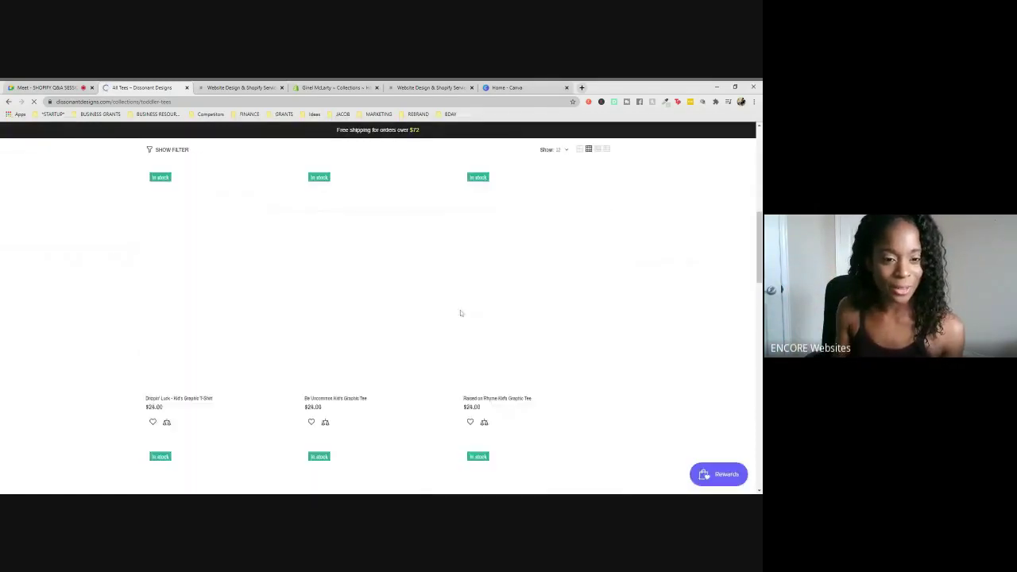
scroll(604, 327, "up", 2)
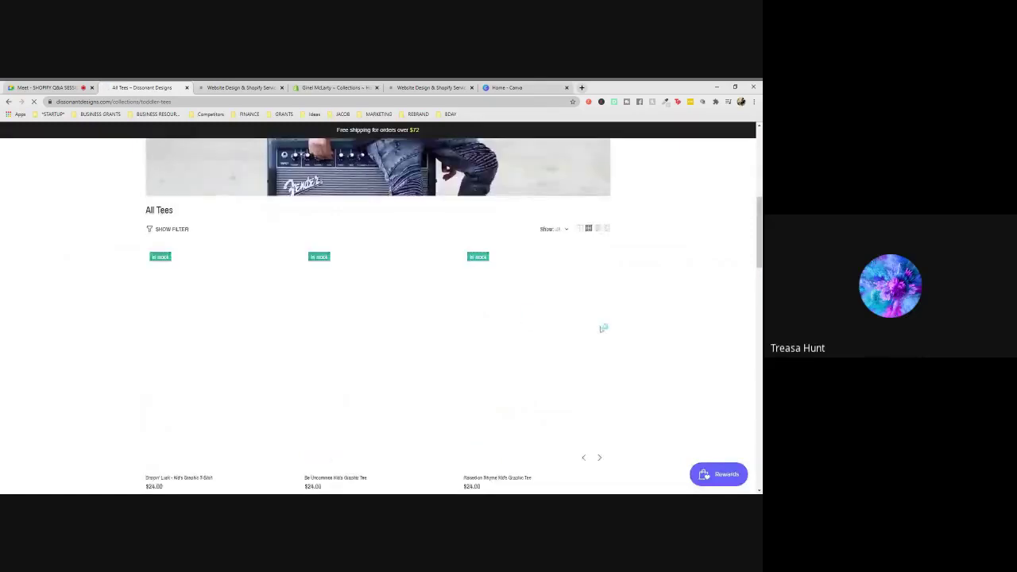
scroll(378, 316, "down", 3)
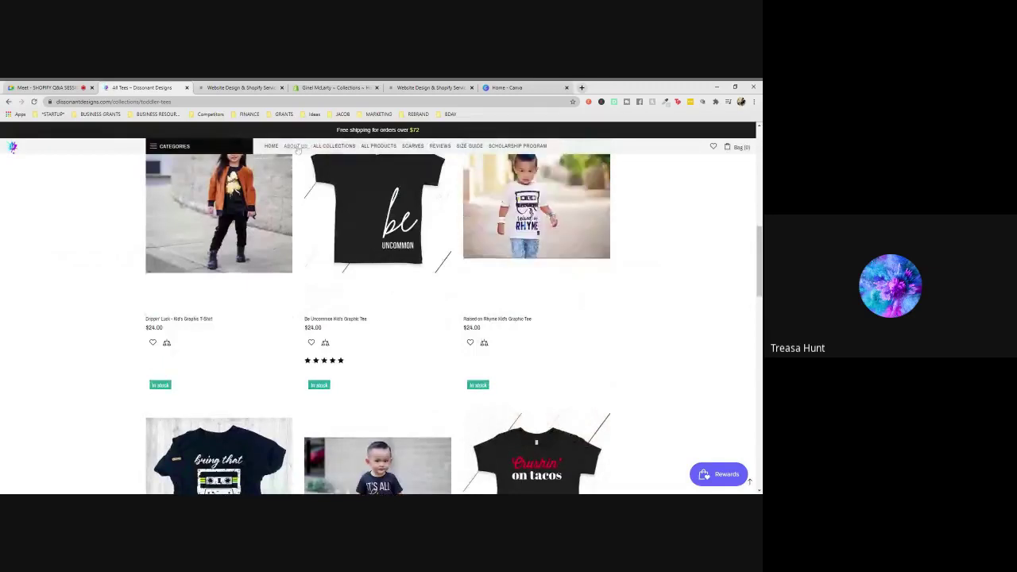
scroll(593, 253, "up", 5)
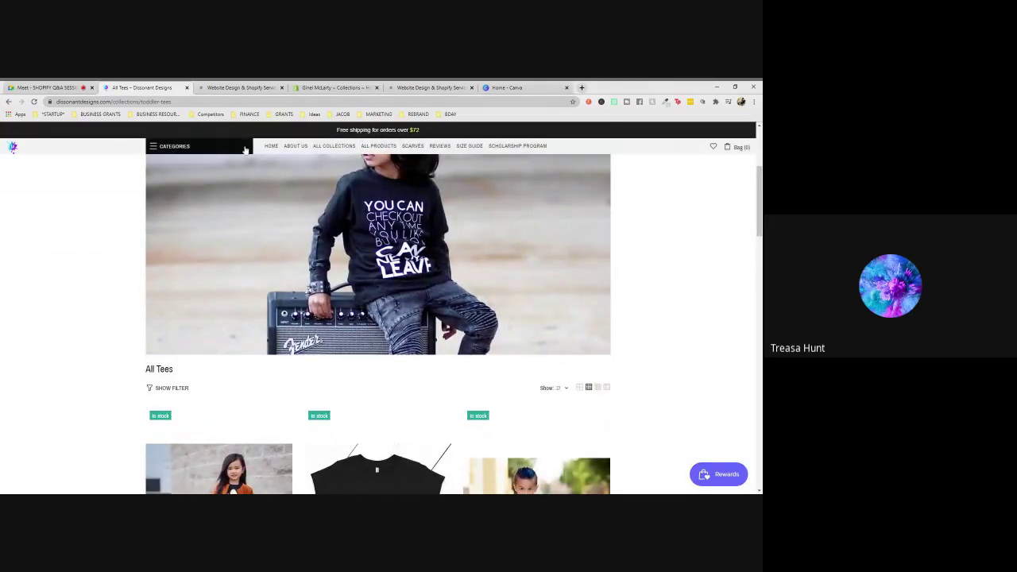
scroll(246, 149, "up", 3)
scroll(638, 244, "down", 3)
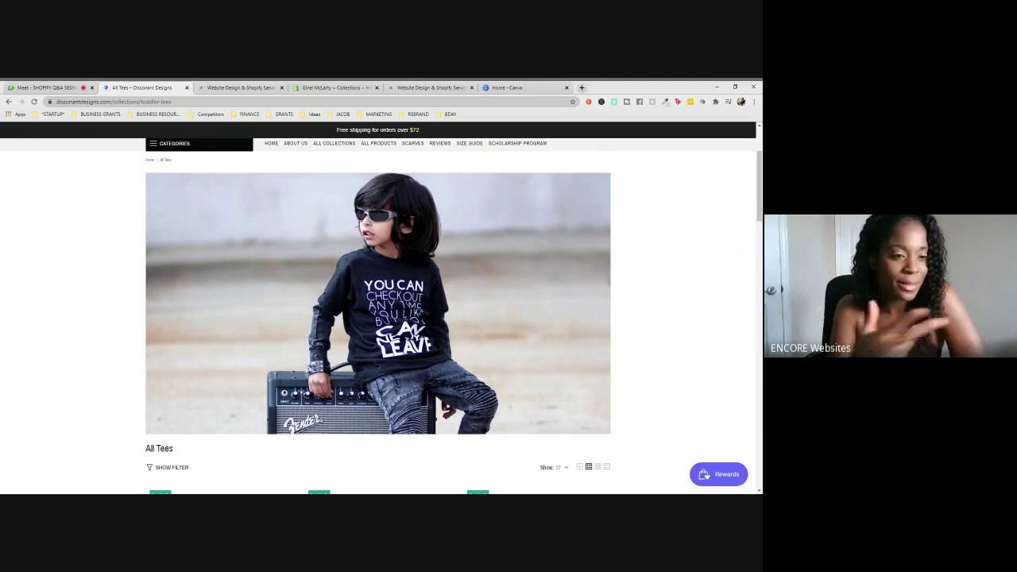
scroll(474, 352, "down", 2)
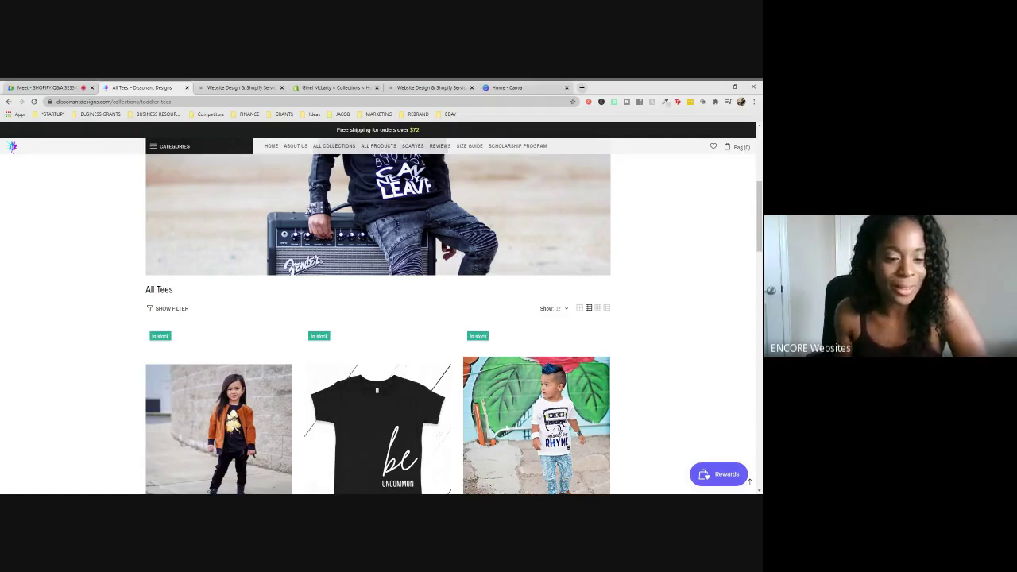
scroll(564, 336, "down", 5)
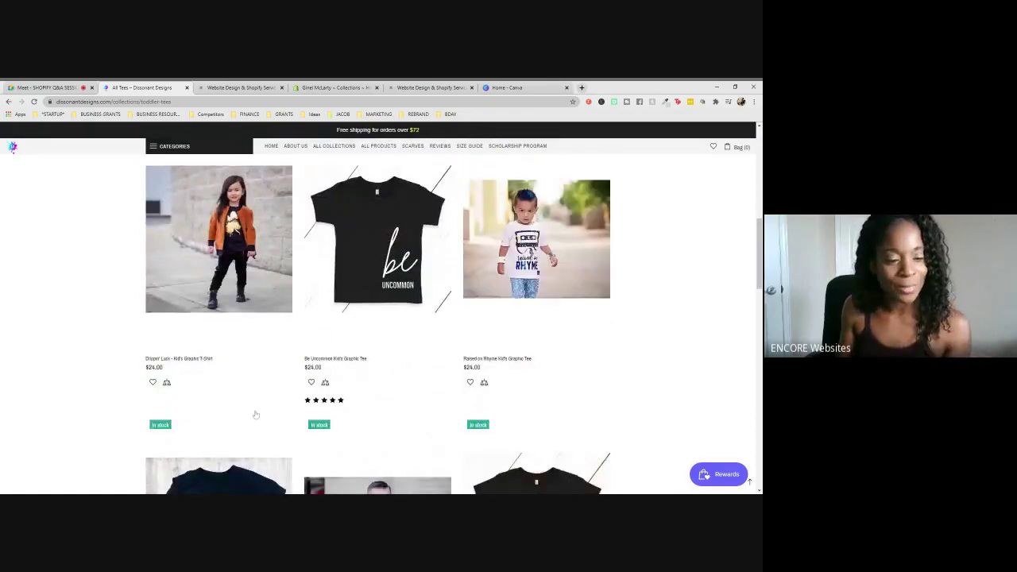
mouse_move(556, 281)
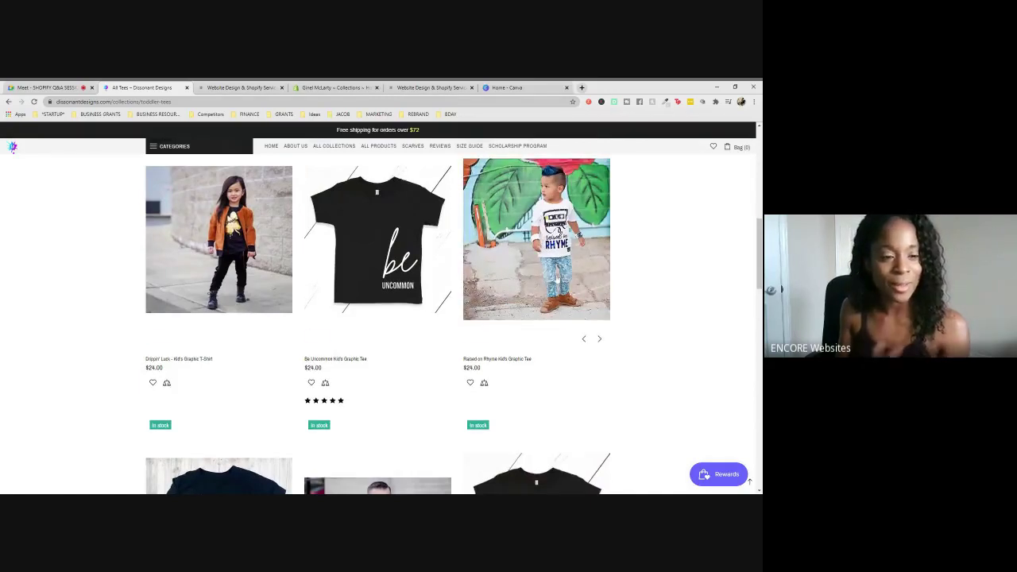
scroll(377, 318, "up", 3)
scroll(377, 318, "down", 3)
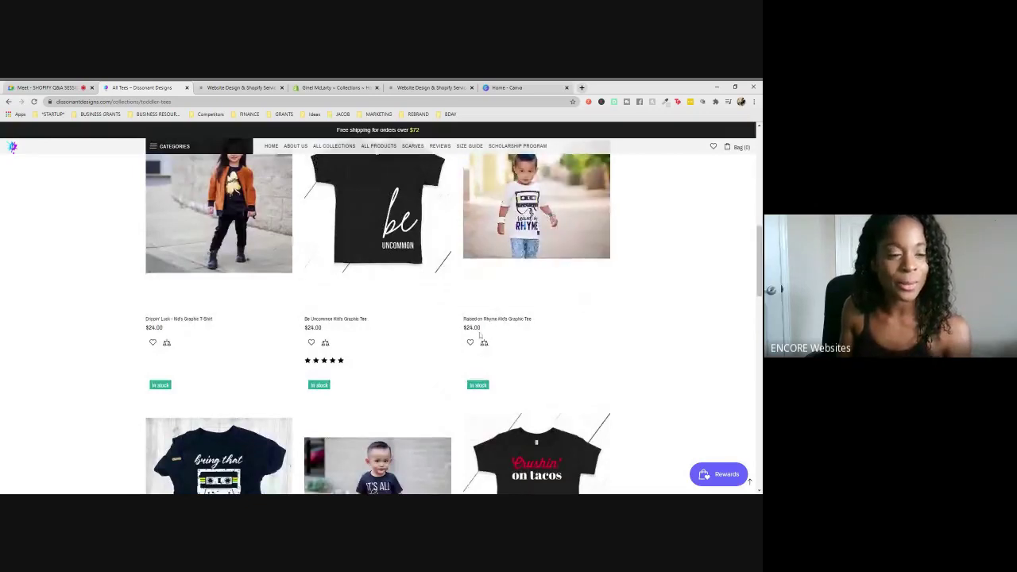
scroll(480, 335, "down", 3)
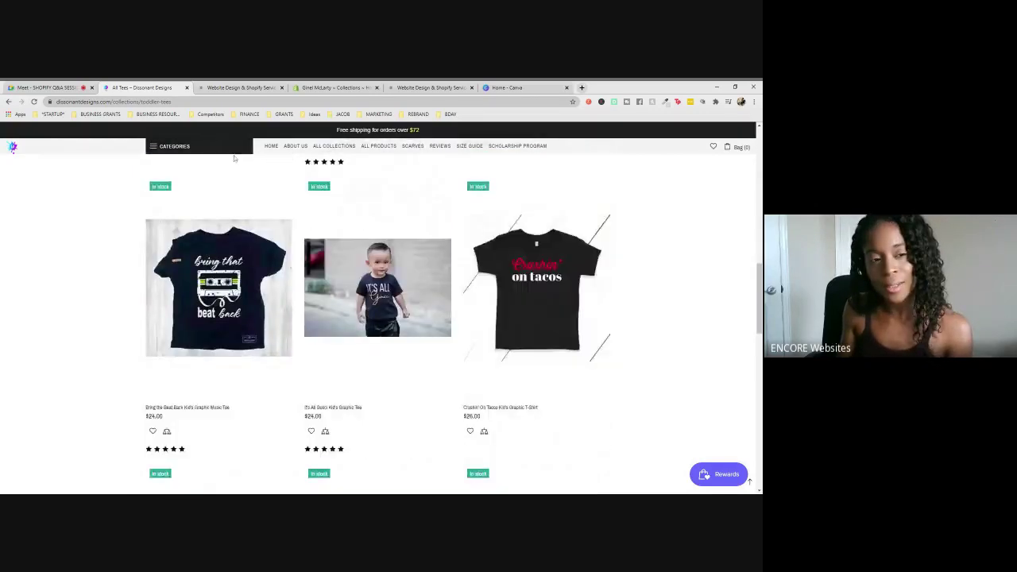
left_click(271, 146)
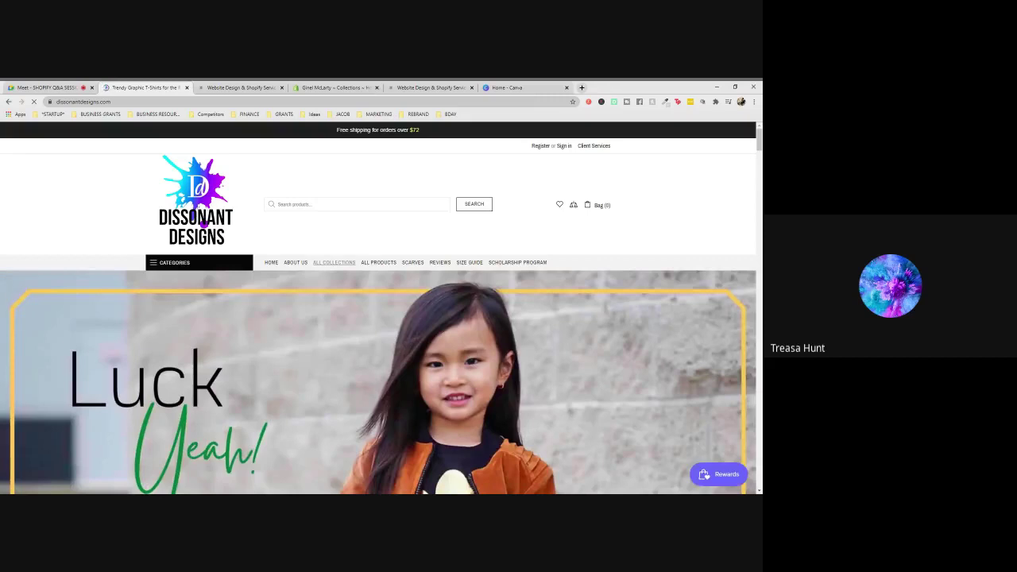
scroll(361, 264, "down", 10)
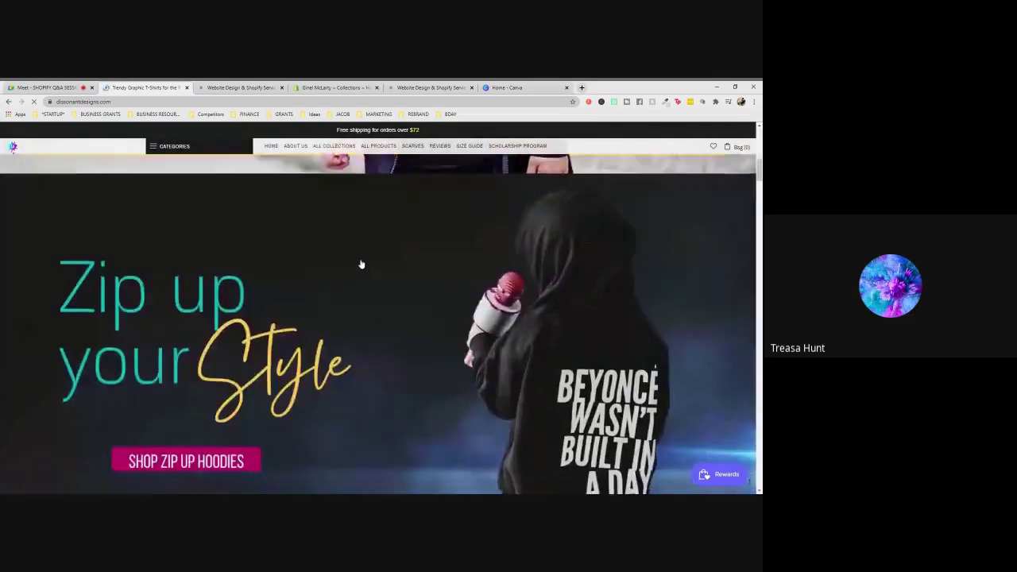
scroll(360, 264, "down", 5)
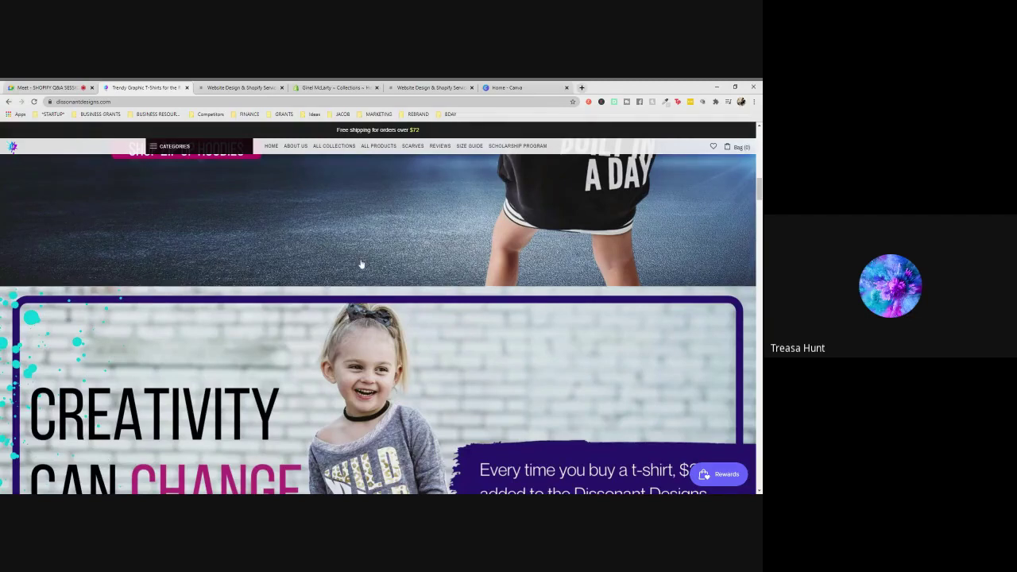
scroll(361, 264, "down", 10)
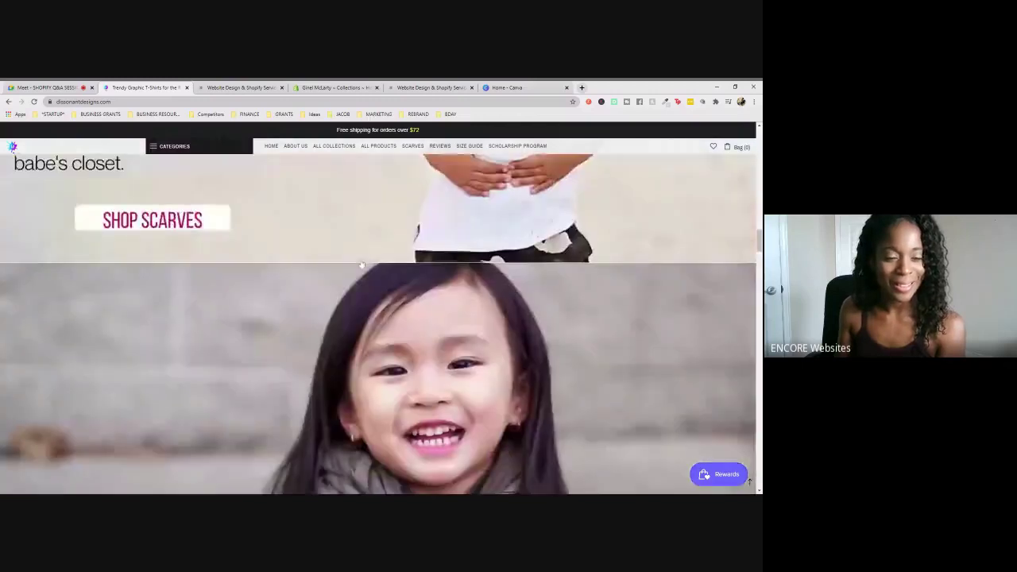
scroll(361, 265, "down", 8)
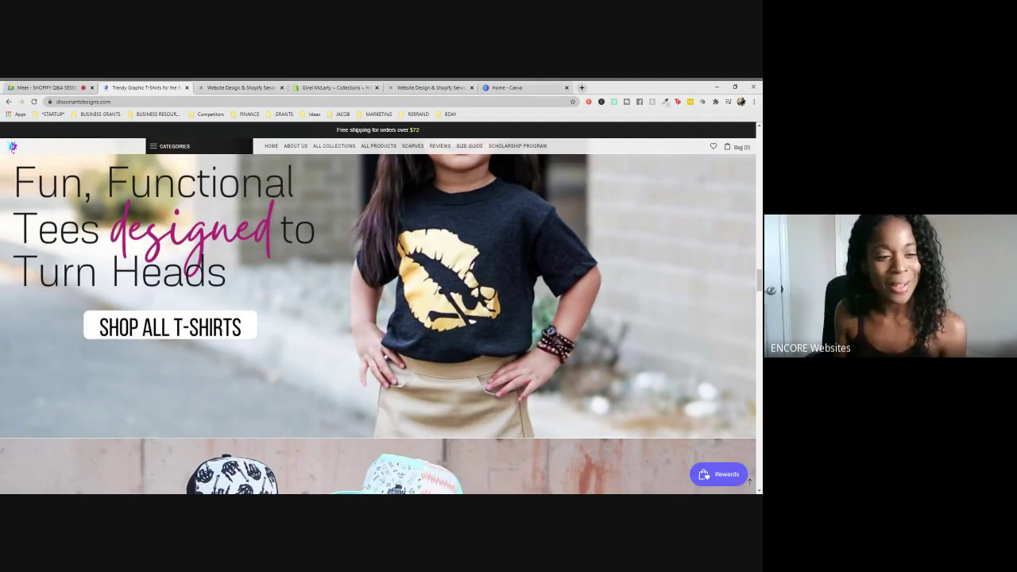
scroll(641, 292, "down", 8)
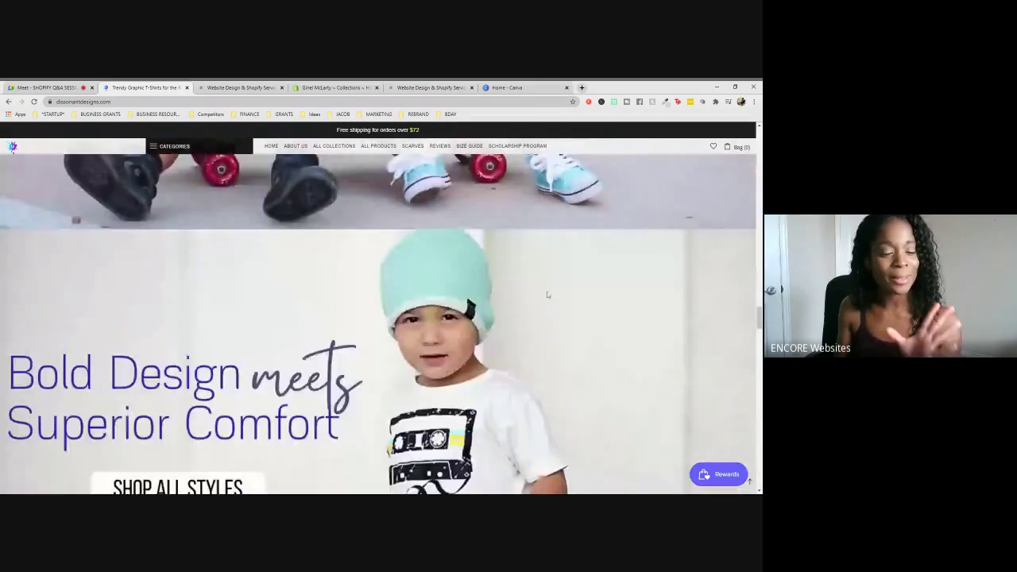
scroll(614, 320, "down", 8)
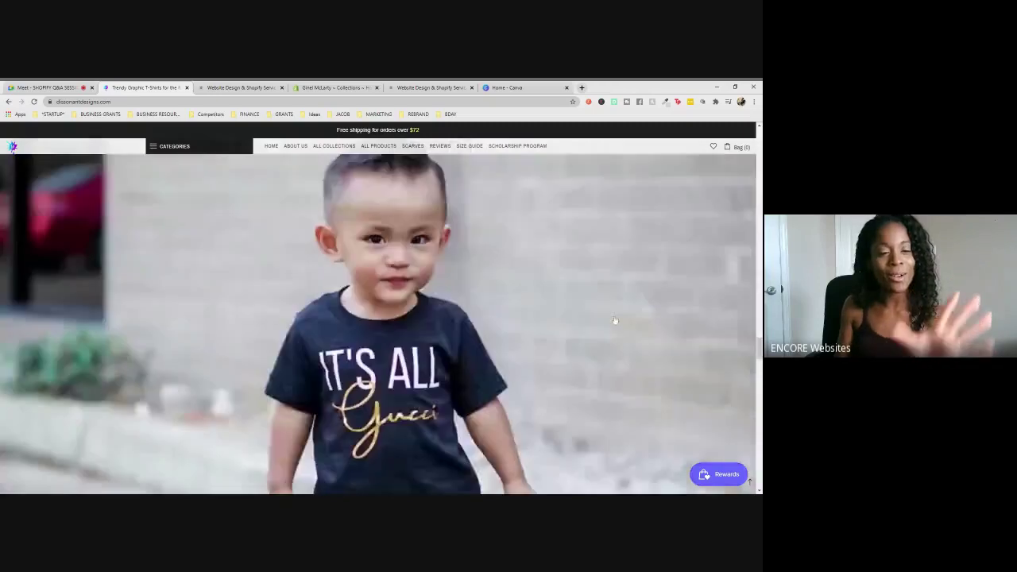
scroll(614, 320, "down", 3)
scroll(614, 321, "down", 10)
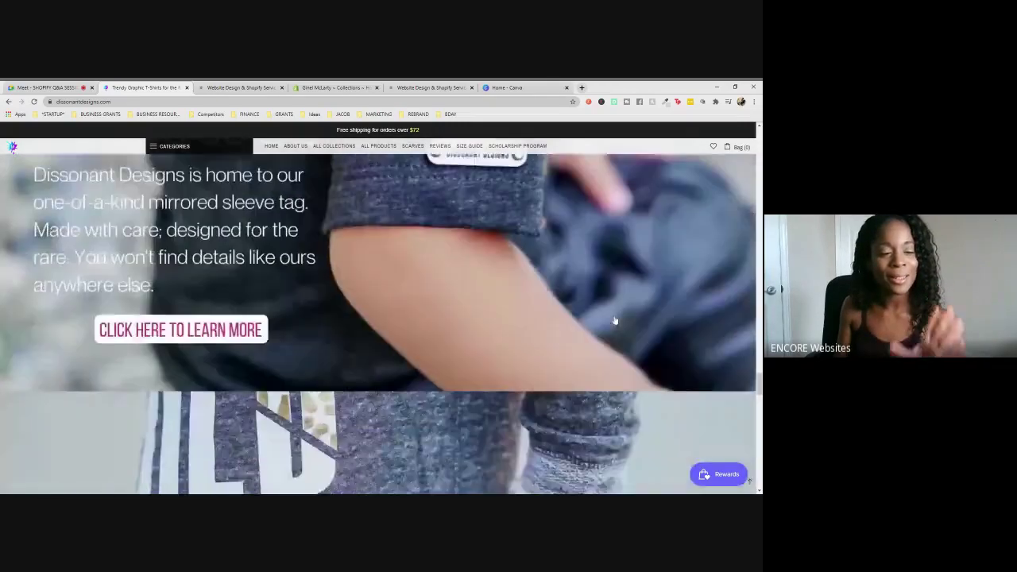
scroll(614, 320, "down", 10)
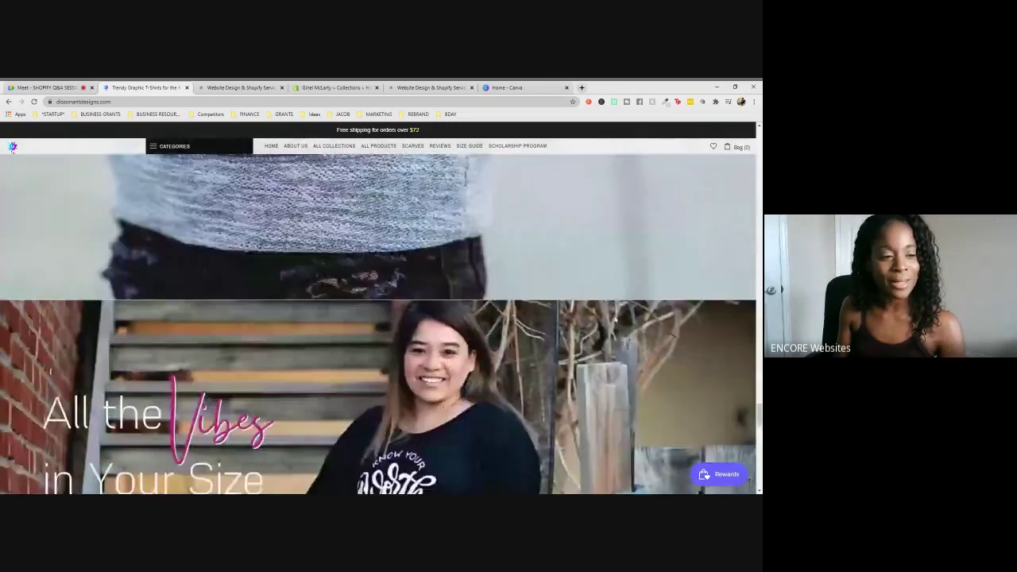
scroll(614, 320, "down", 10)
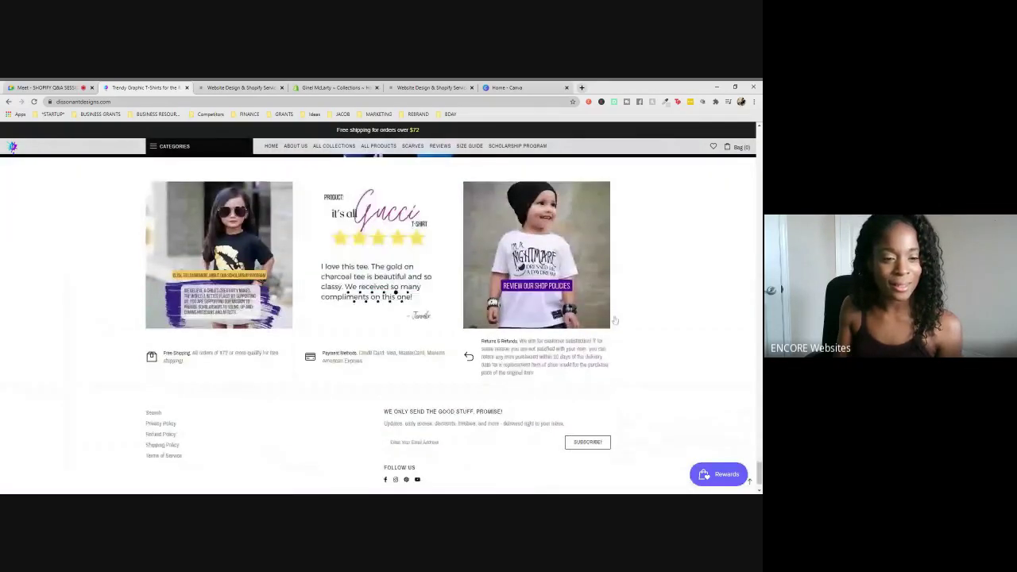
scroll(680, 329, "down", 2)
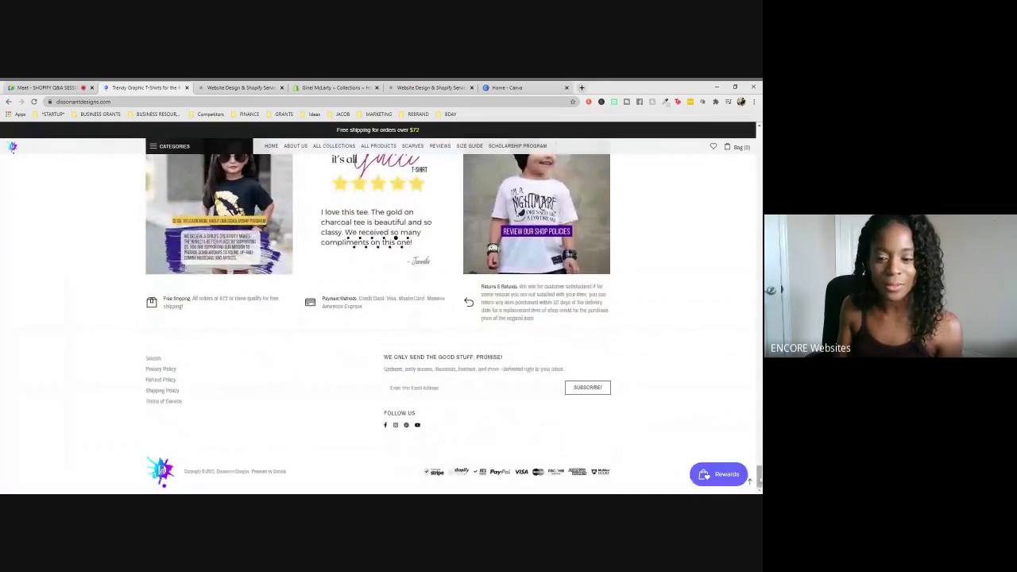
left_click_drag(758, 476, 741, 132)
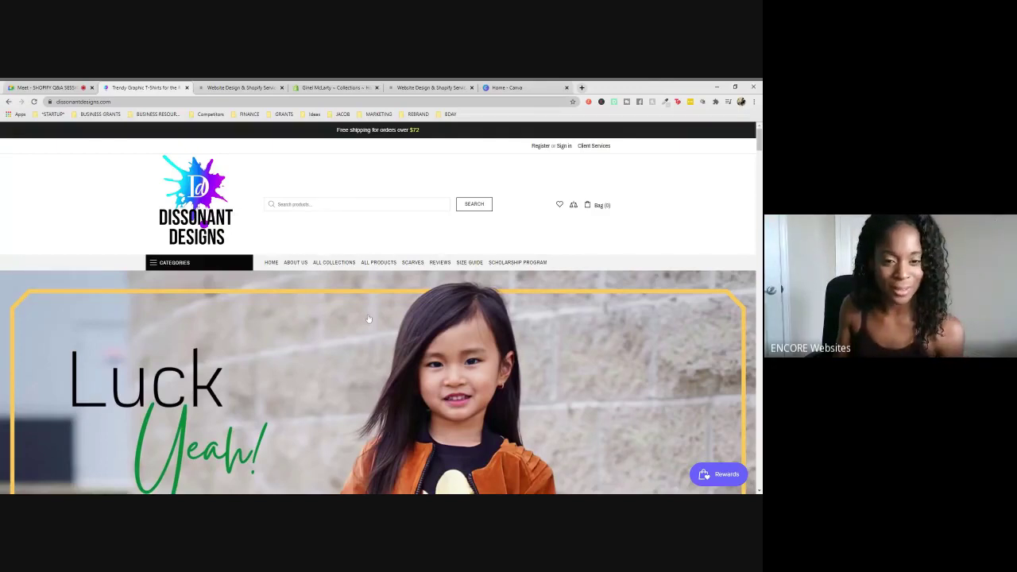
scroll(630, 285, "down", 2)
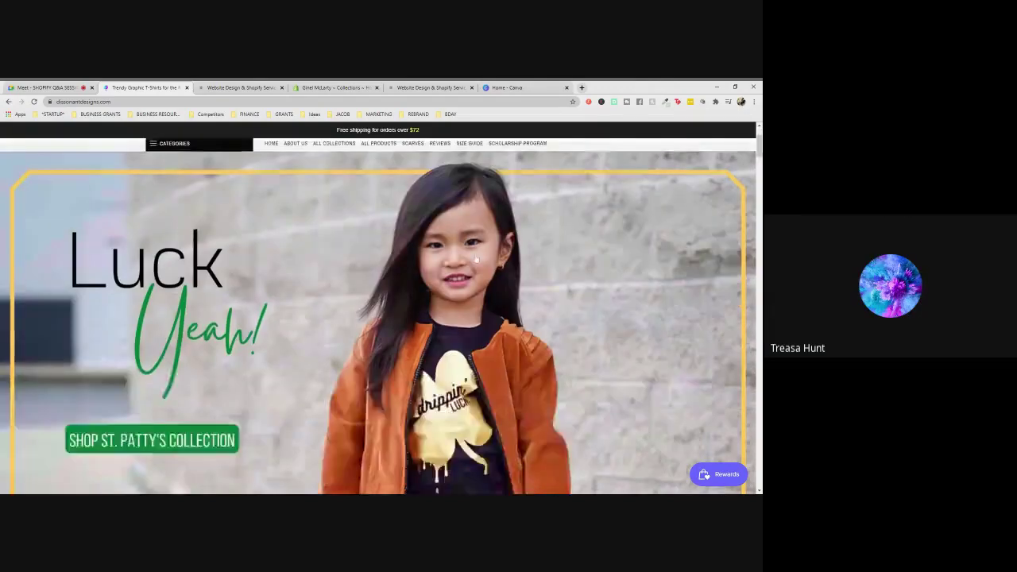
scroll(630, 285, "up", 2)
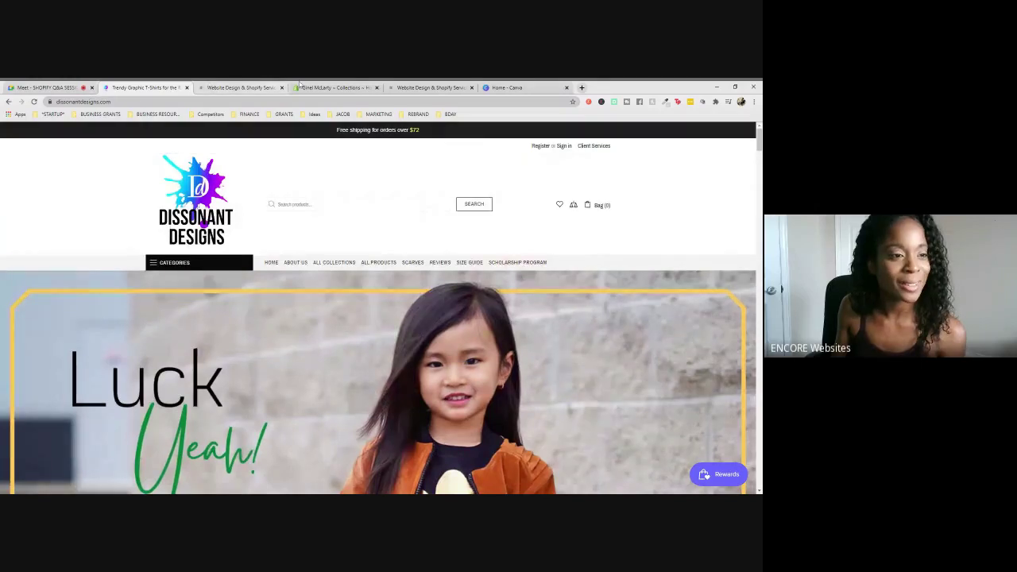
- Switch back to the Google Meet Shopify Q&A call with the shared store link in chat
left_click(79, 89)
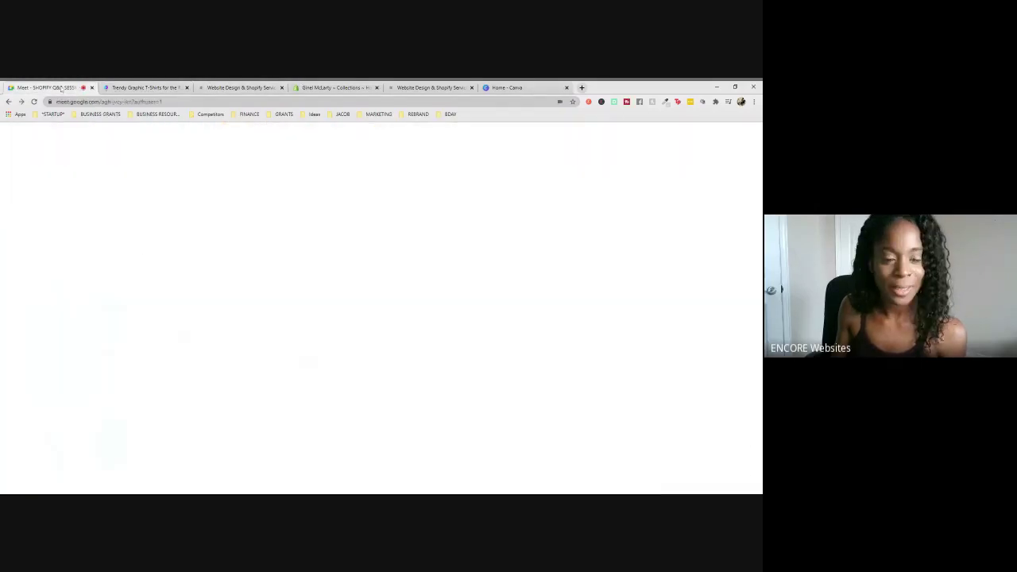
mouse_move(463, 325)
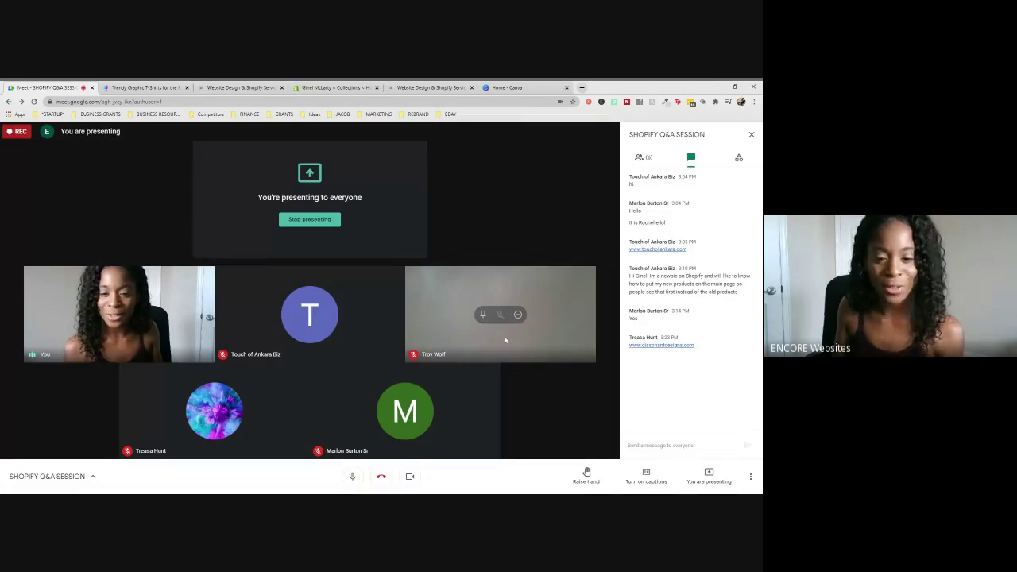
mouse_move(378, 393)
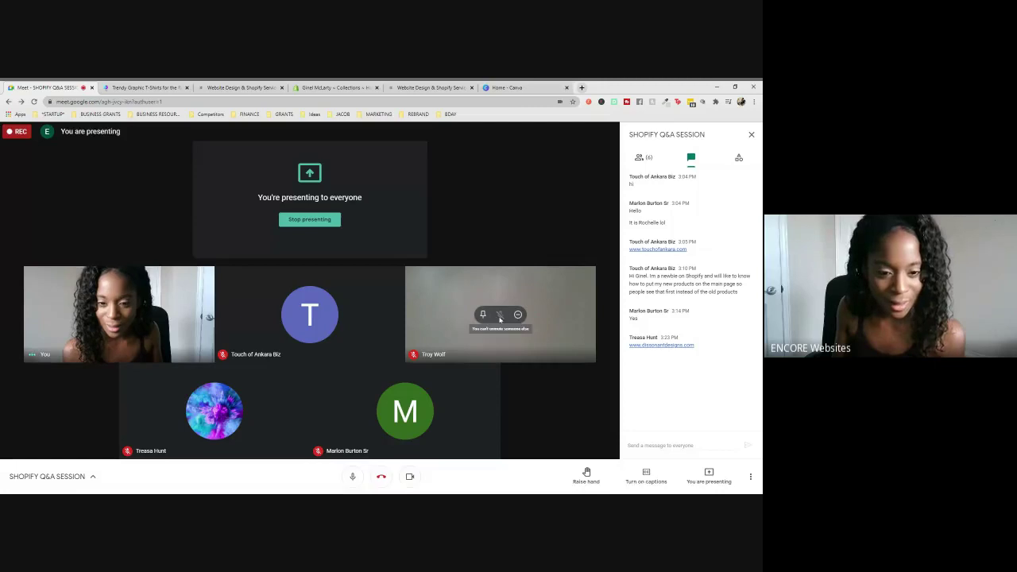
mouse_move(350, 446)
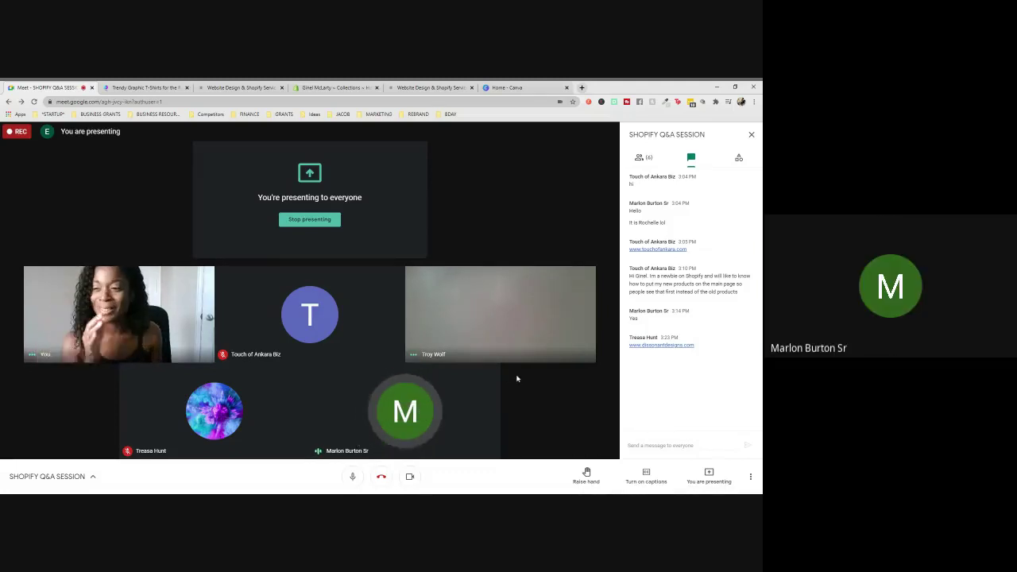
mouse_move(514, 354)
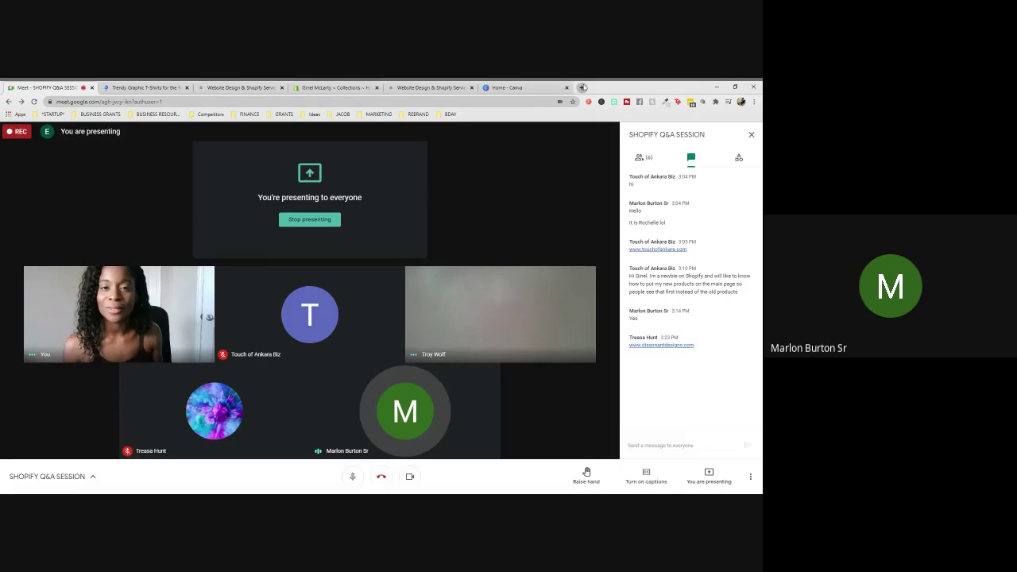
- Load bdynamichealthwear.com in a new tab, then answer the Meet join request and return
left_click(582, 87)
type("bdynamichealthwear.com")
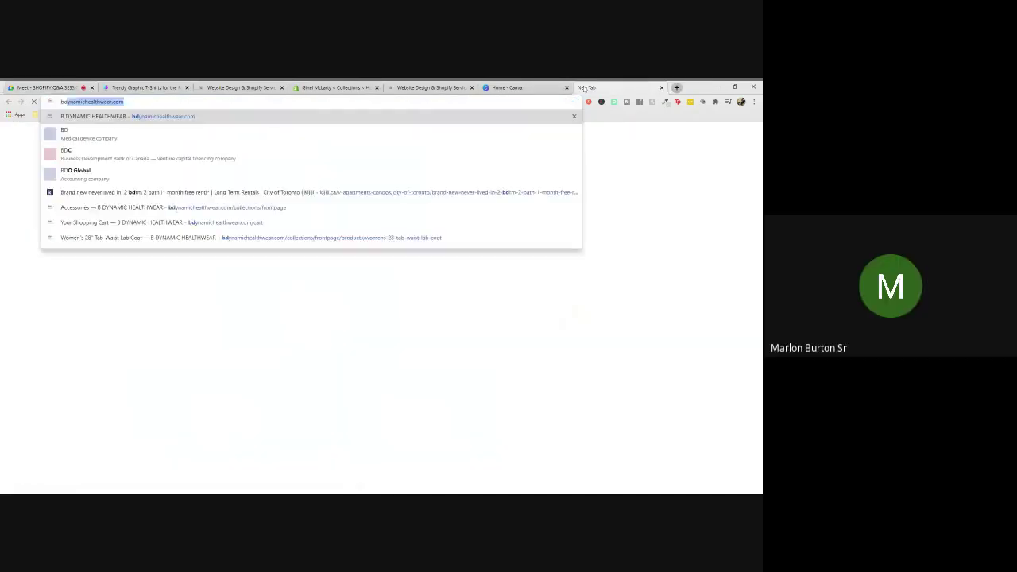
key("Return")
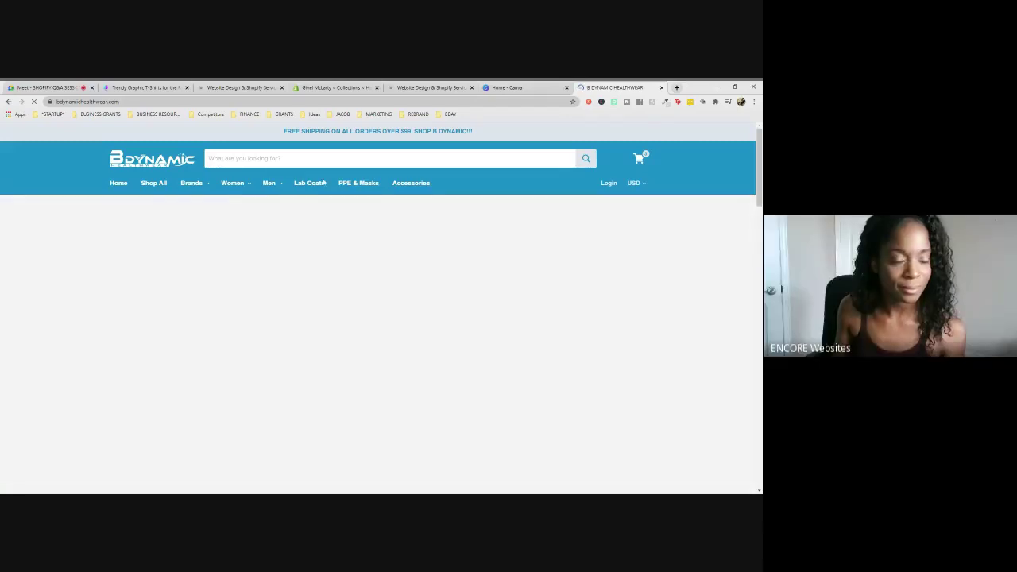
left_click(23, 87)
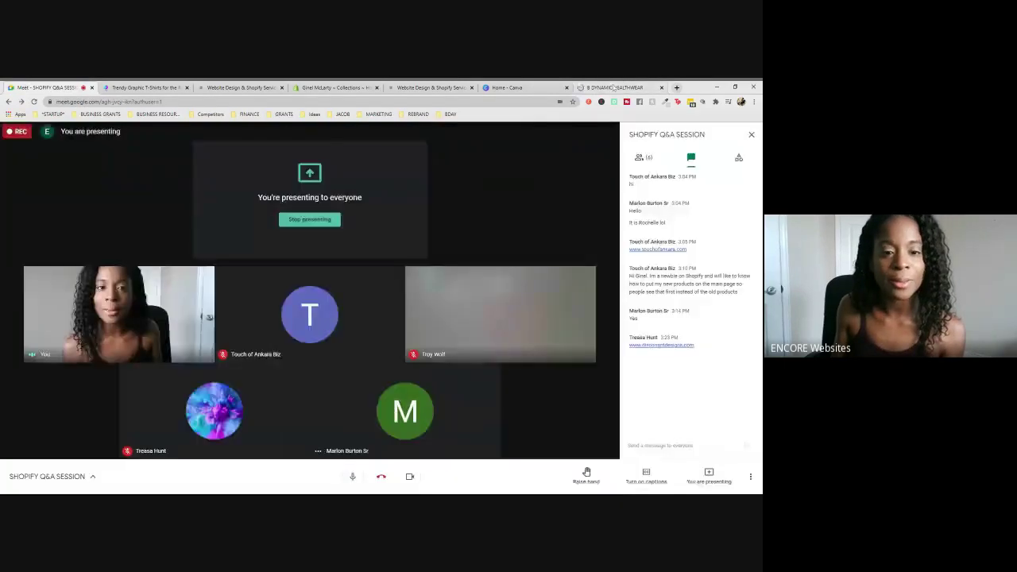
left_click(613, 87)
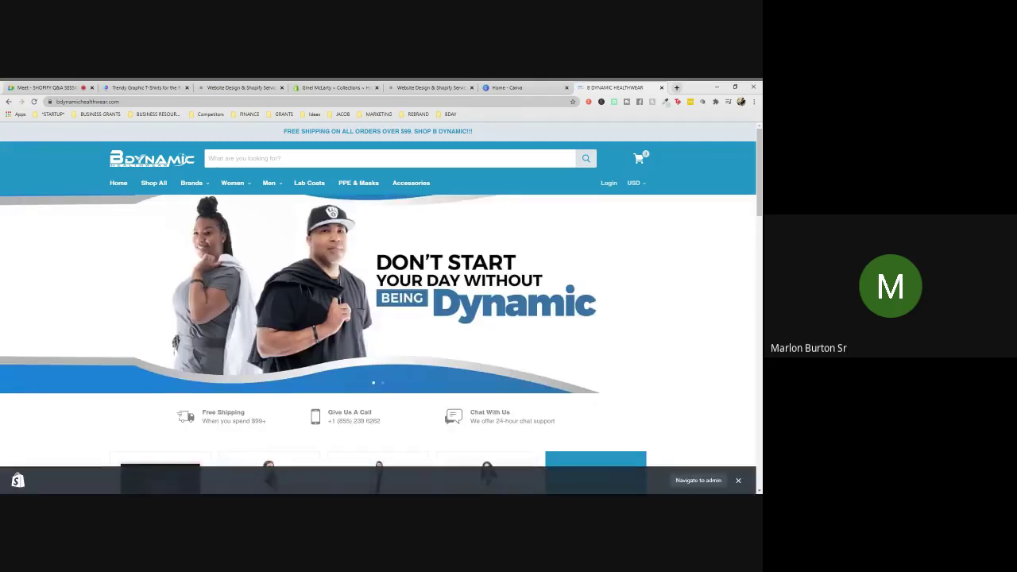
- Go from the storefront's admin bar to the B Dynamic Healthwear Products list
left_click(675, 481)
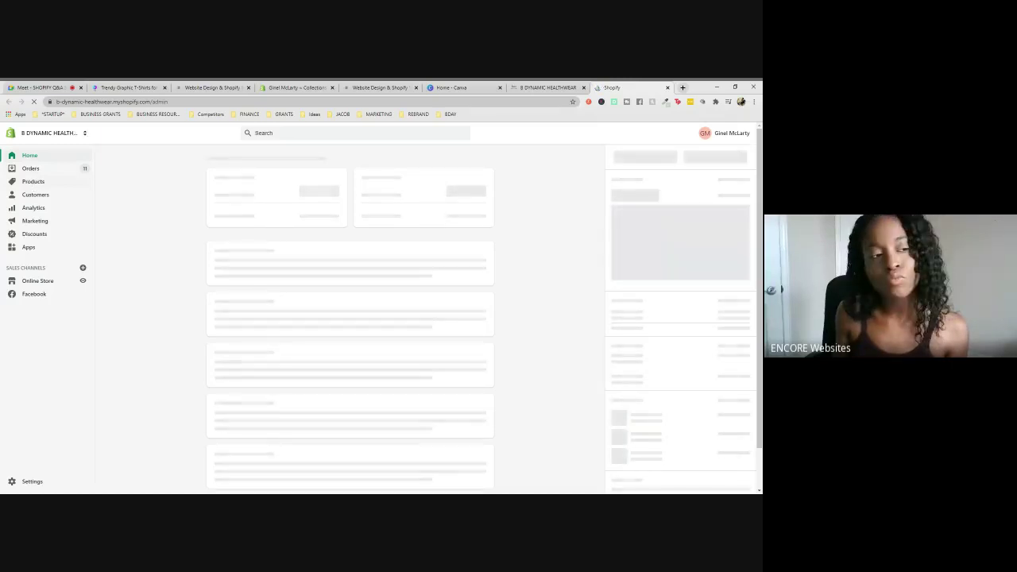
left_click(34, 183)
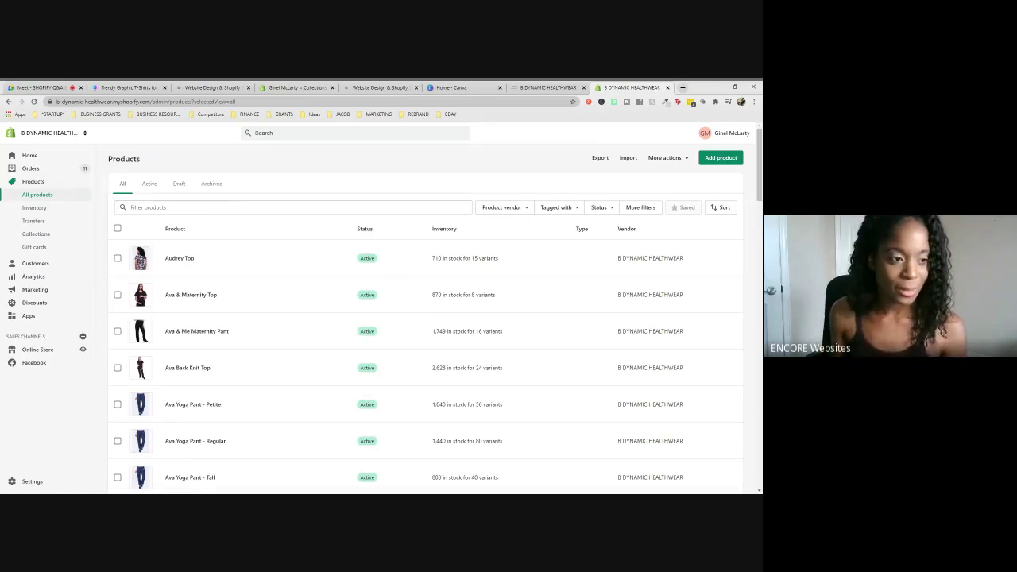
- Filter products by 'lab' and select the four women's lab coats (28", 32", 33", 36")
left_click(294, 206)
type("lab")
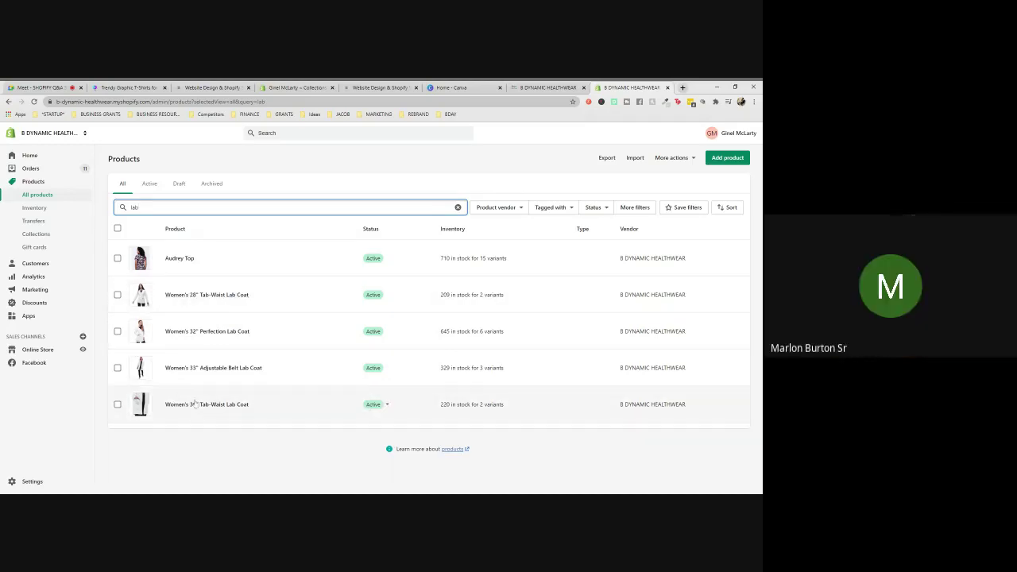
left_click(118, 294)
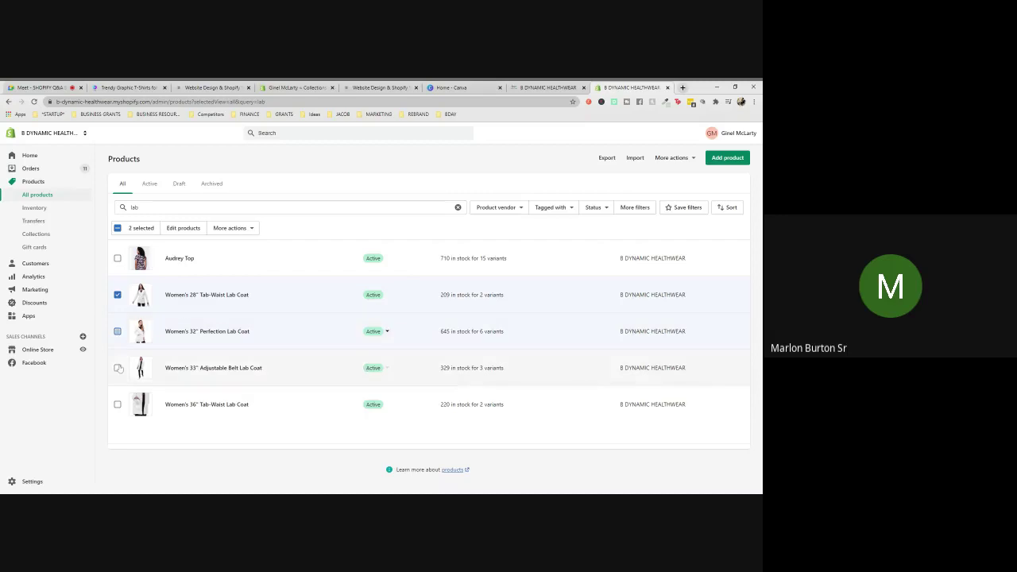
left_click(117, 331)
left_click(117, 368)
left_click(117, 405)
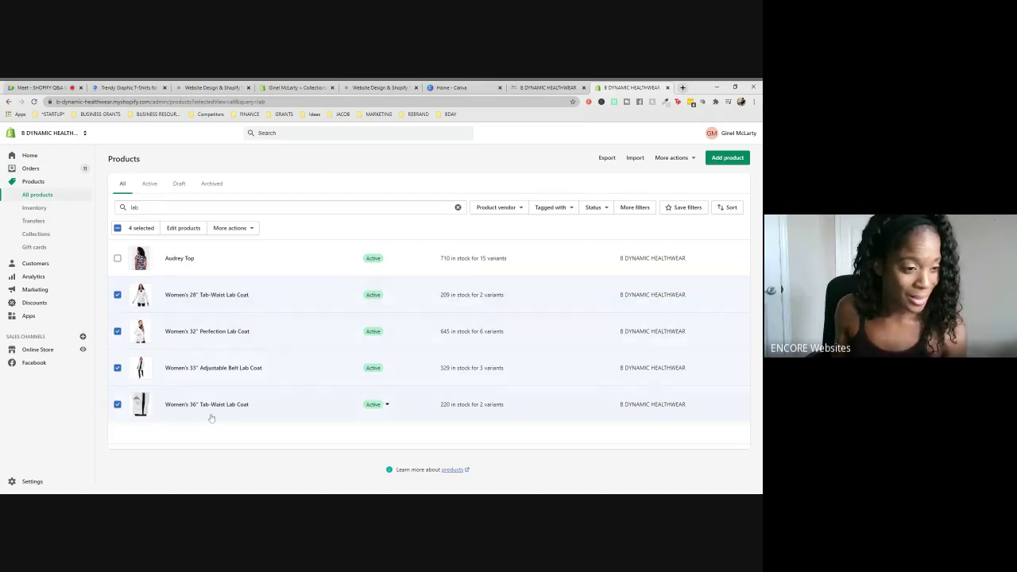
- Bulk-add the 'labcoat' tag to the four selected women's lab coats and save it
left_click(251, 229)
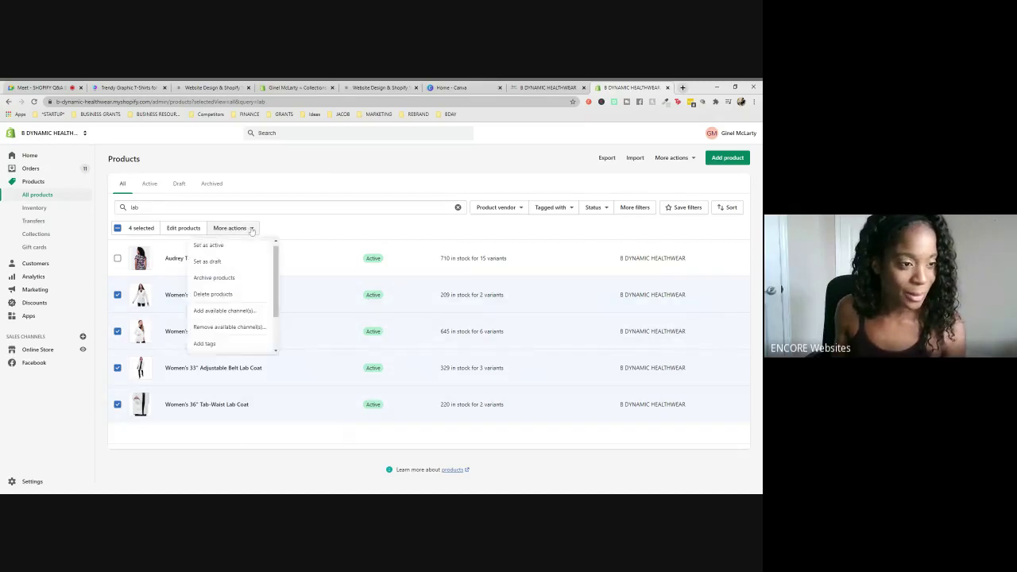
scroll(211, 334, "down", 2)
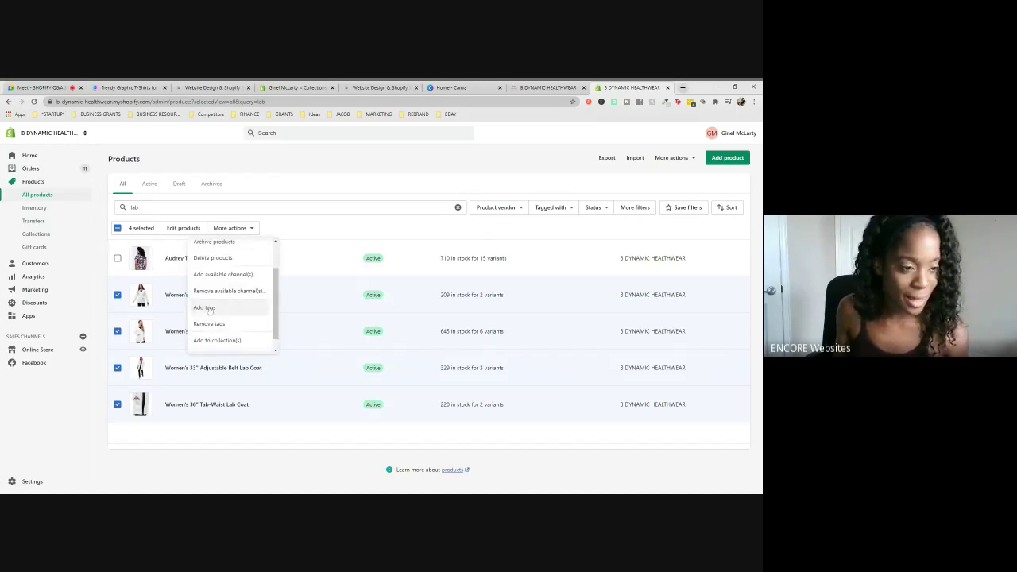
left_click(205, 307)
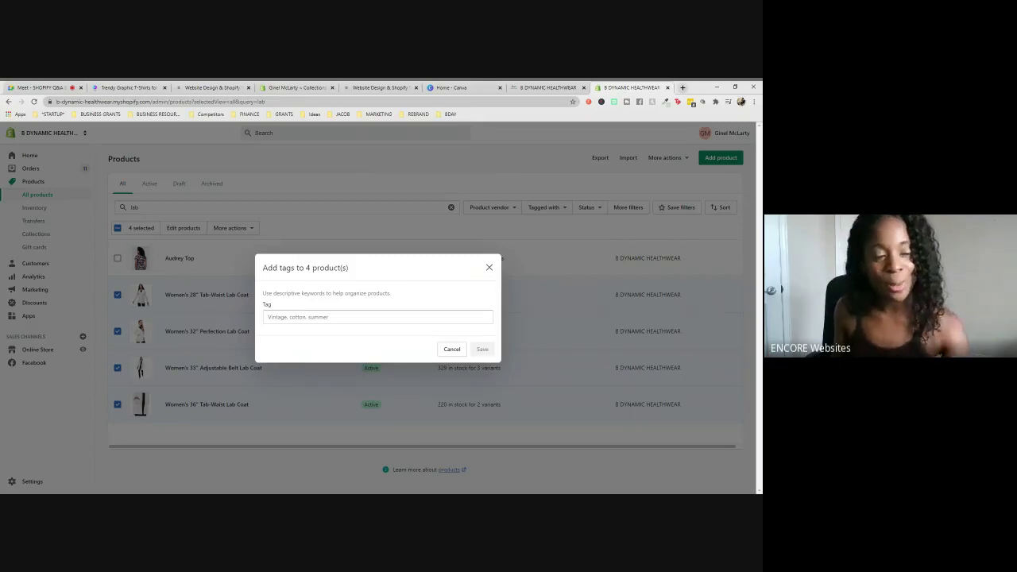
left_click(318, 317)
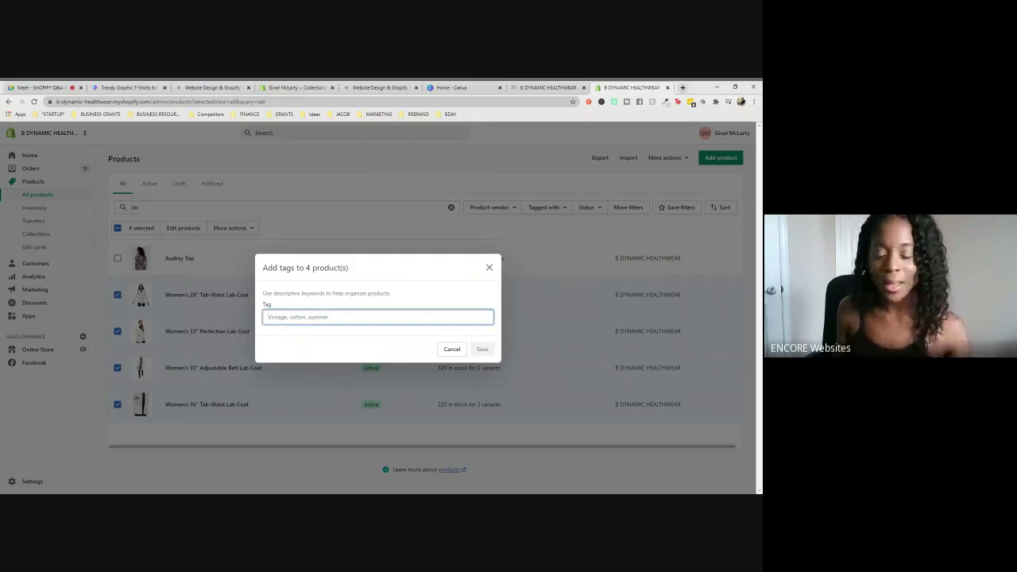
type("labcoa")
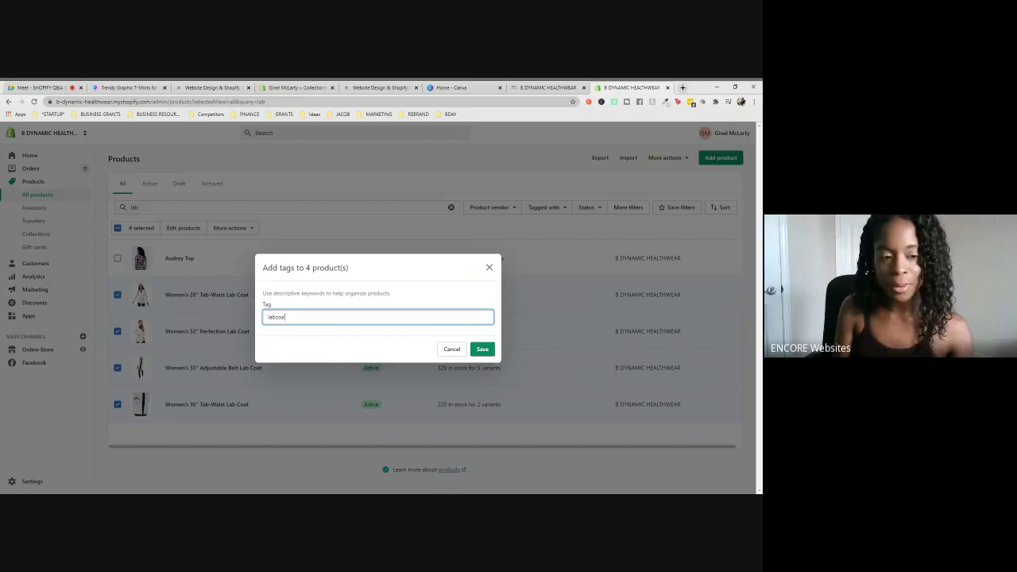
type("t")
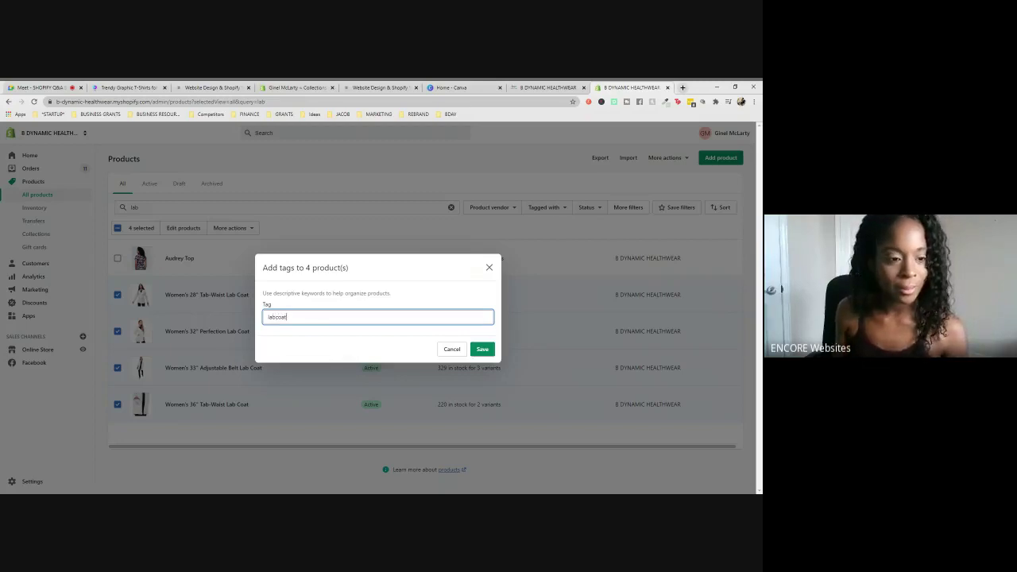
key("Return")
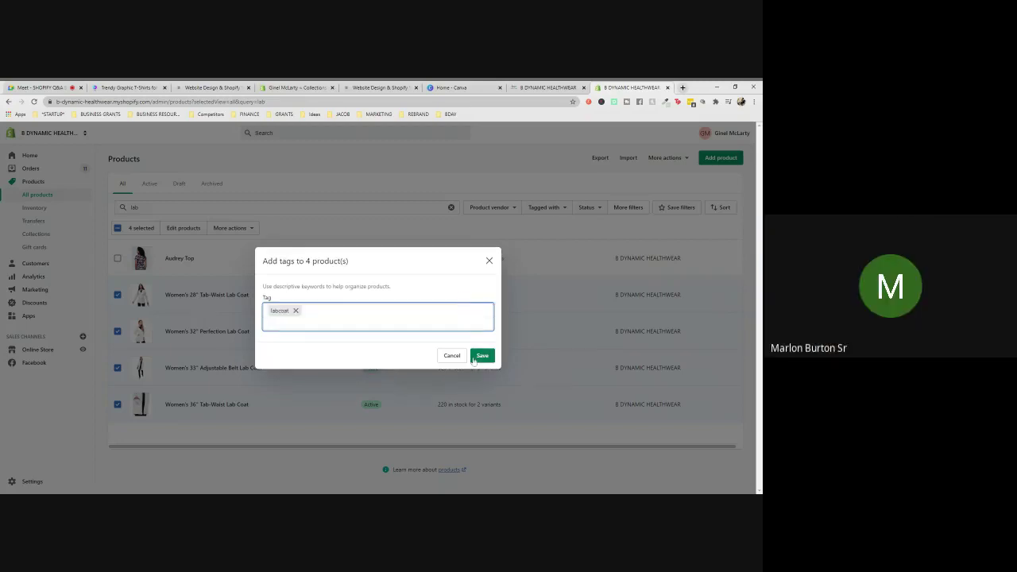
left_click(483, 356)
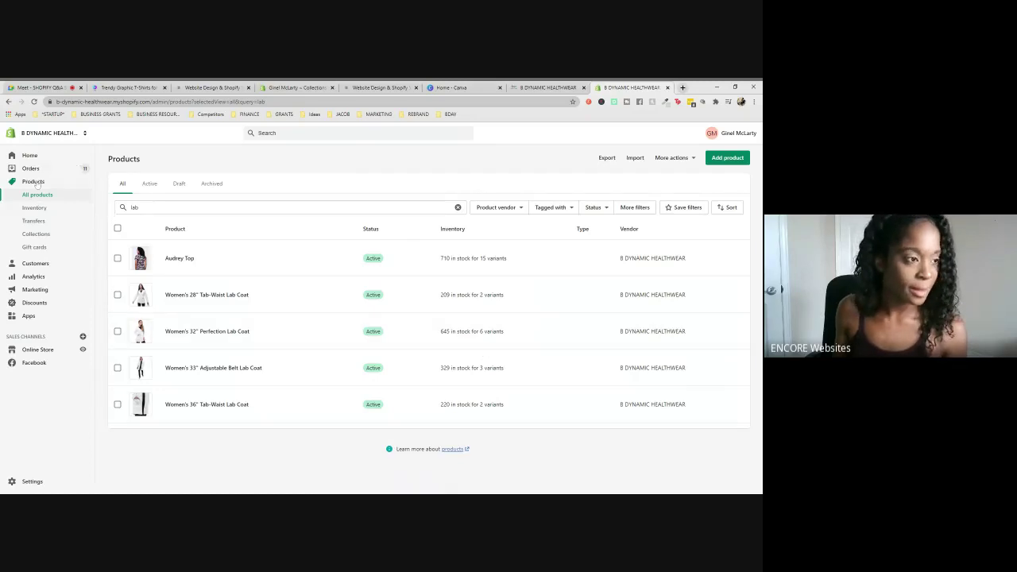
- Open Products > Collections and scroll down to the Lab Coats collection
left_click(31, 237)
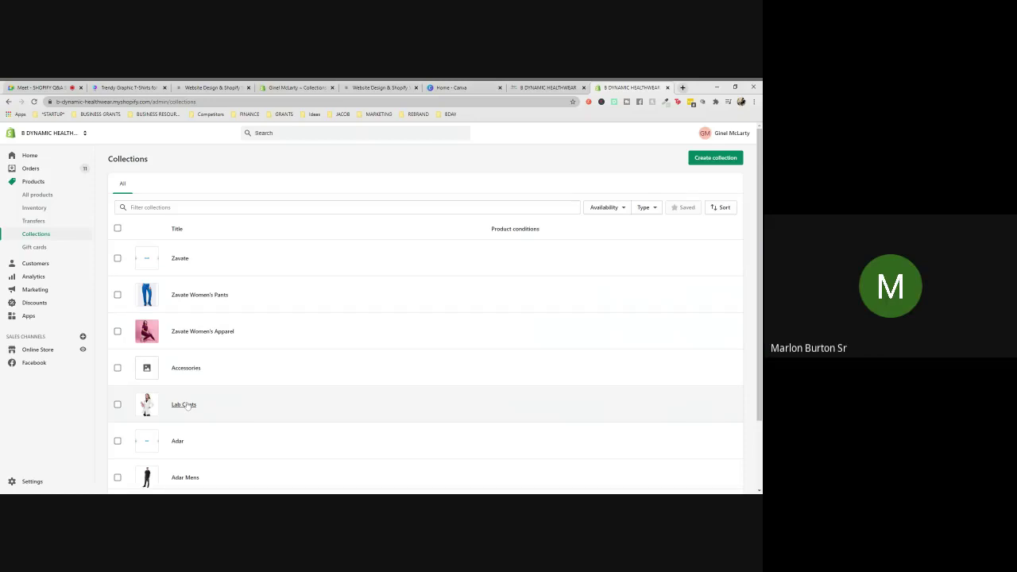
scroll(187, 406, "down", 2)
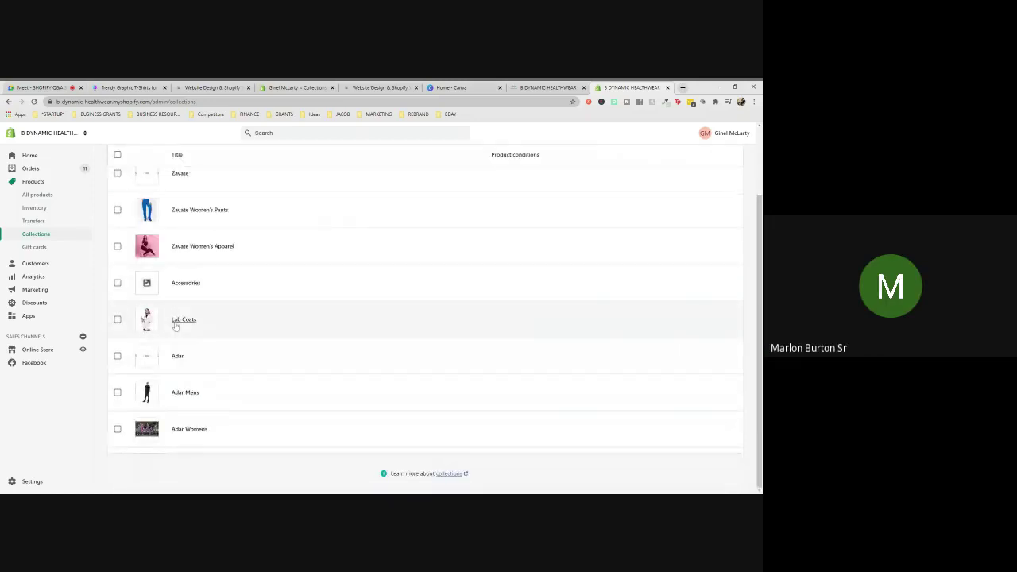
left_click(181, 320)
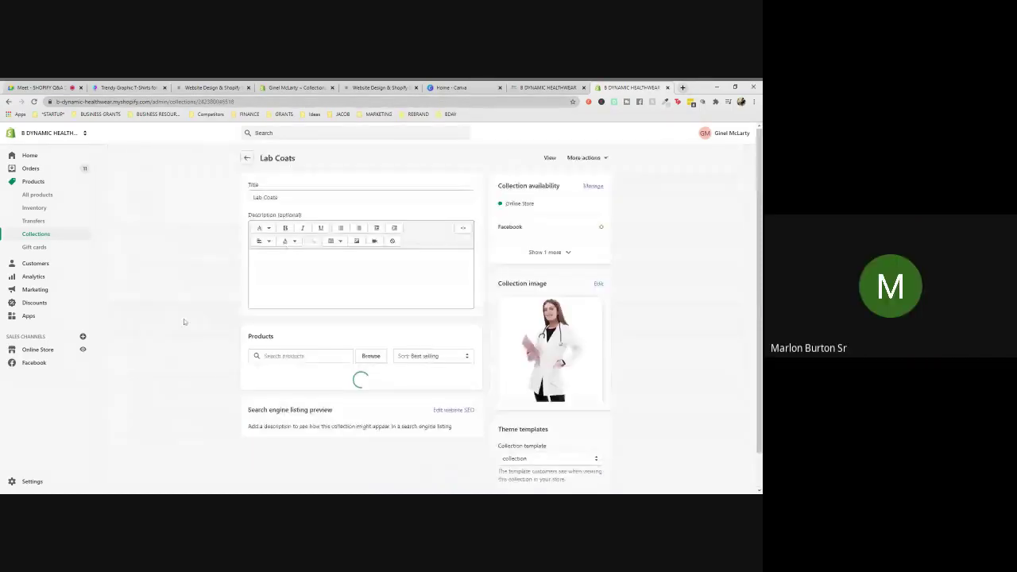
scroll(530, 308, "down", 3)
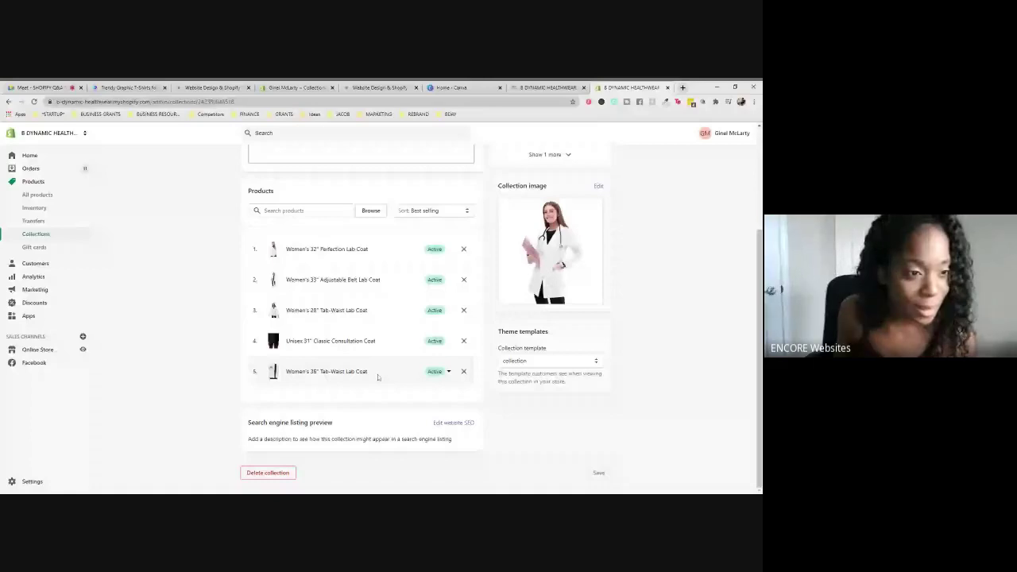
scroll(372, 264, "up", 2)
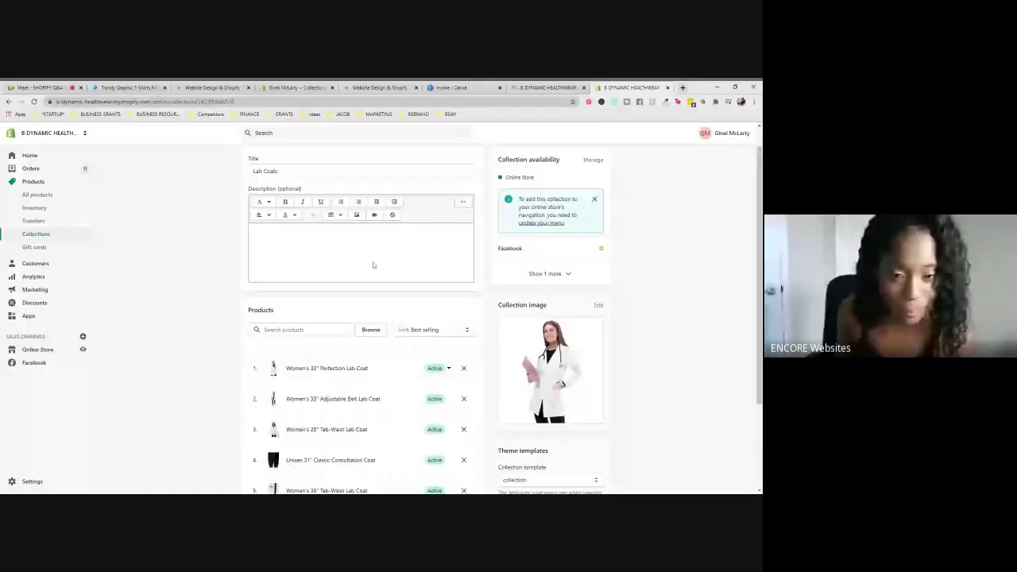
scroll(373, 265, "down", 1)
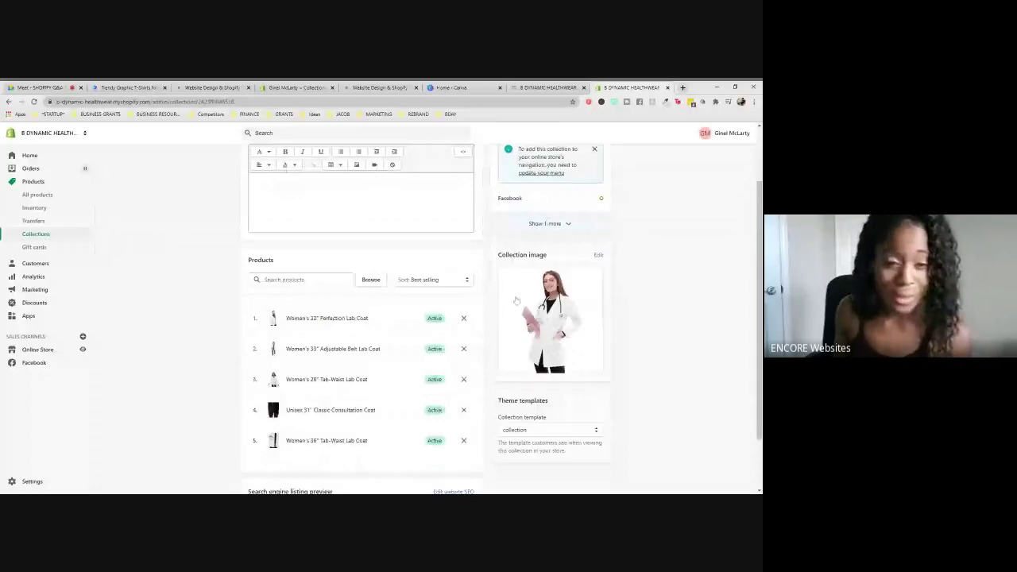
scroll(424, 394, "down", 1)
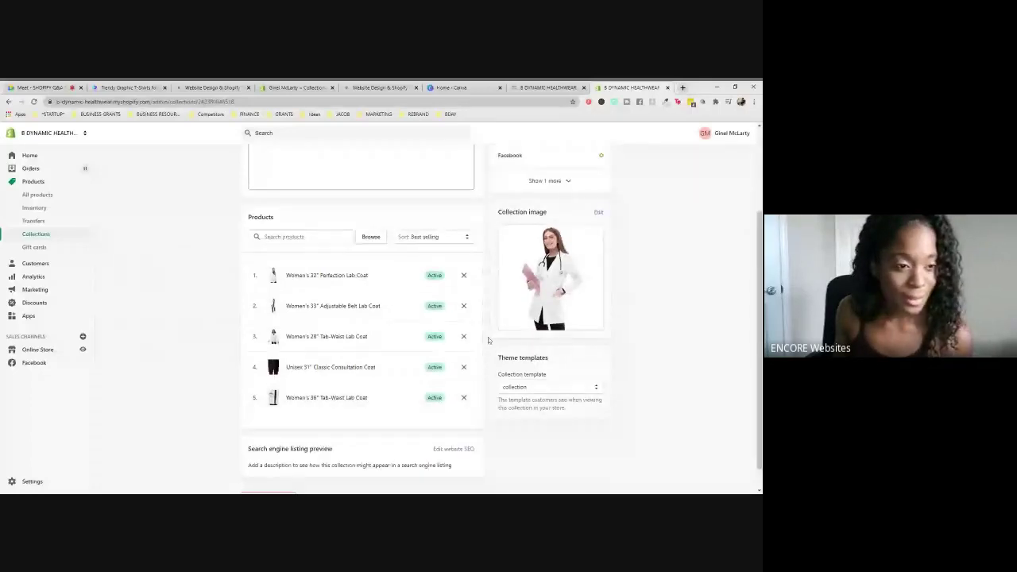
scroll(489, 340, "up", 2)
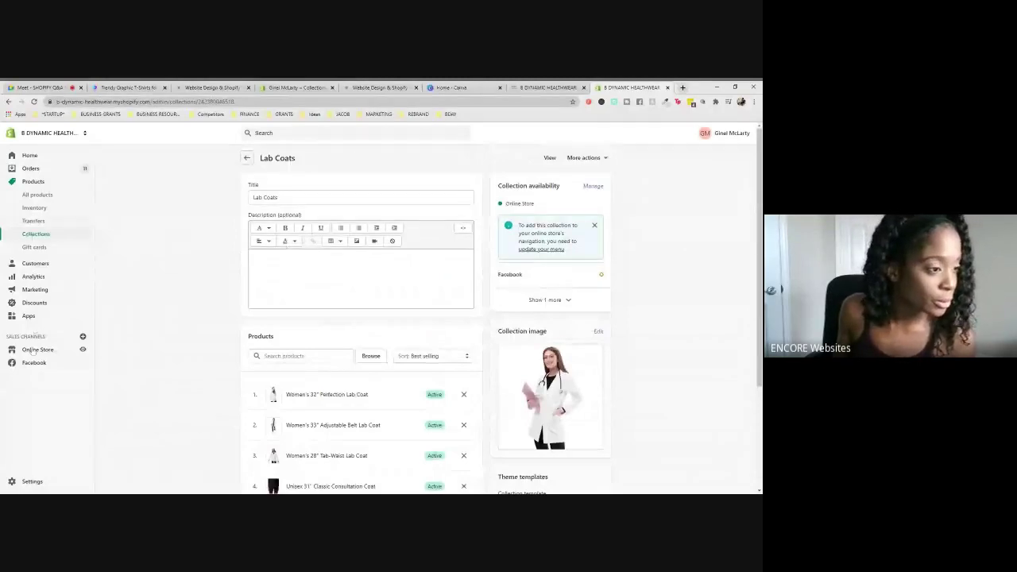
- Go to Online Store Navigation, opening another admin page in the background, and open the Main menu
left_click(33, 353)
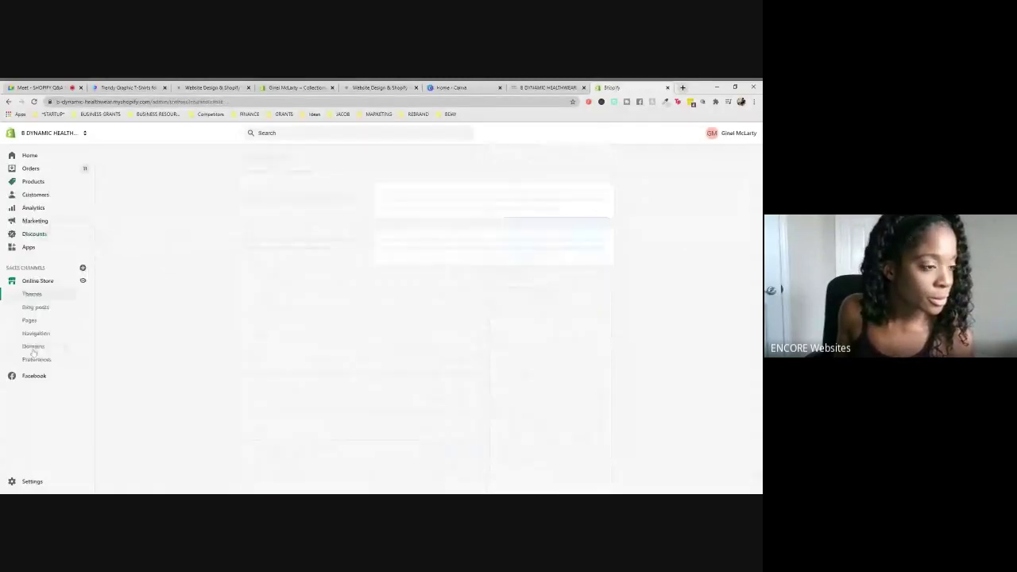
middle_click(32, 321)
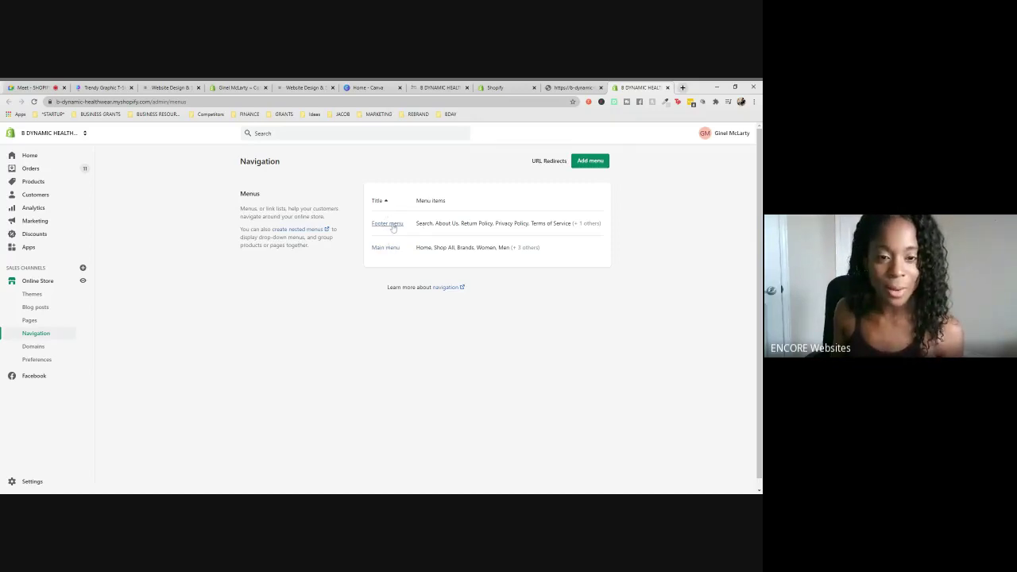
left_click(384, 248)
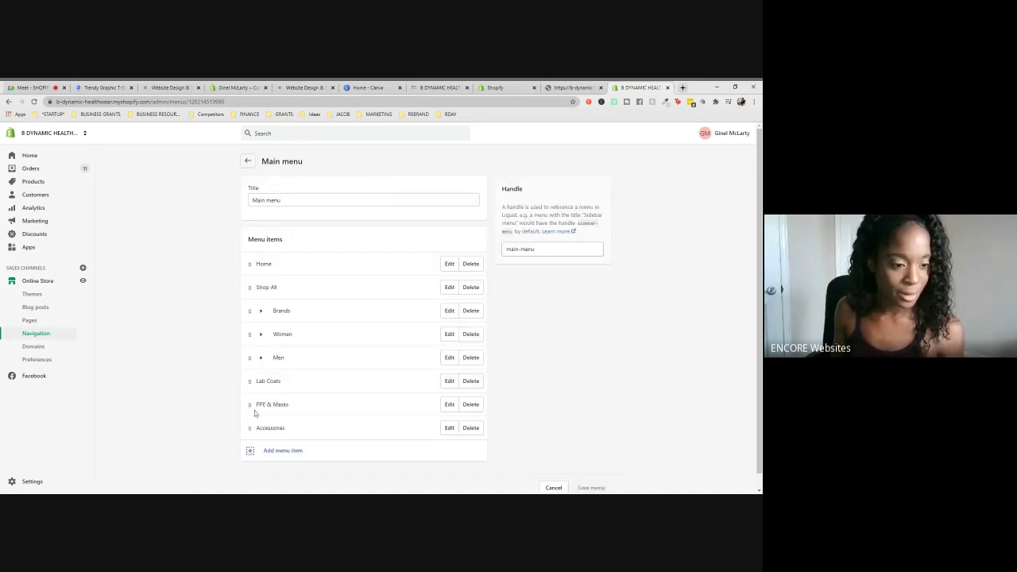
- Relink the Lab Coats menu item from Home page to the Lab Coats collection, save, and view the store
left_click(448, 381)
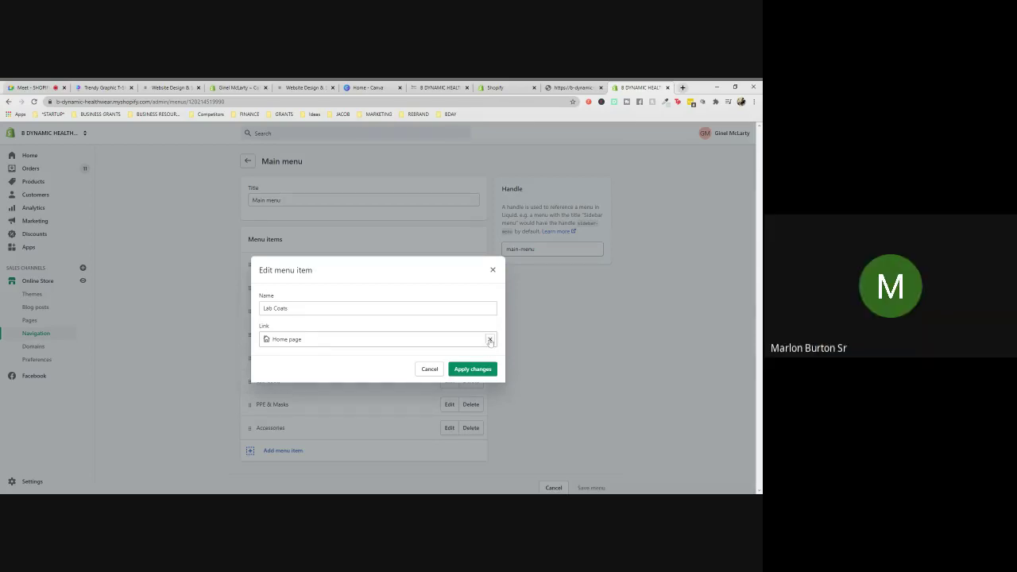
left_click(491, 340)
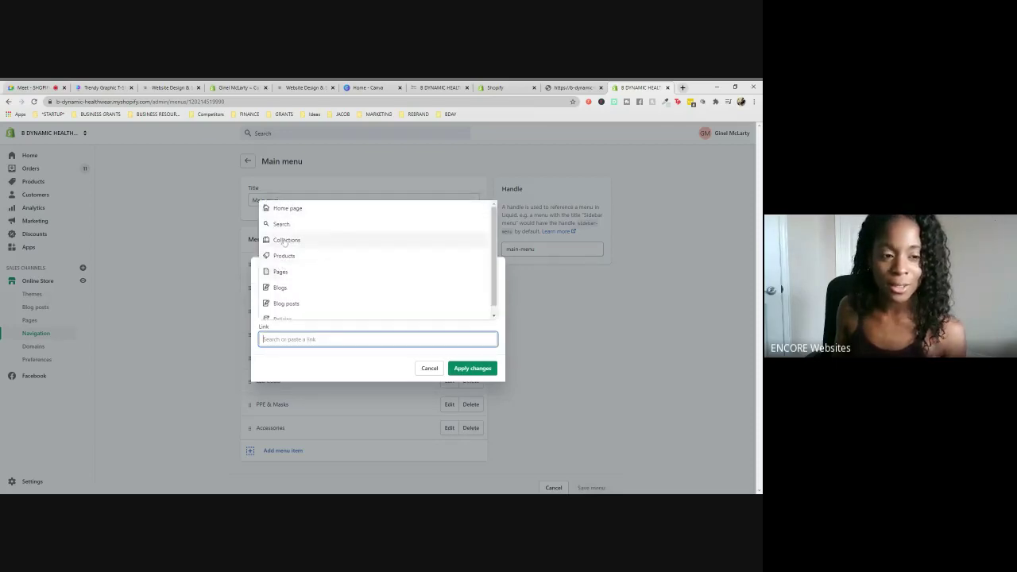
left_click(284, 240)
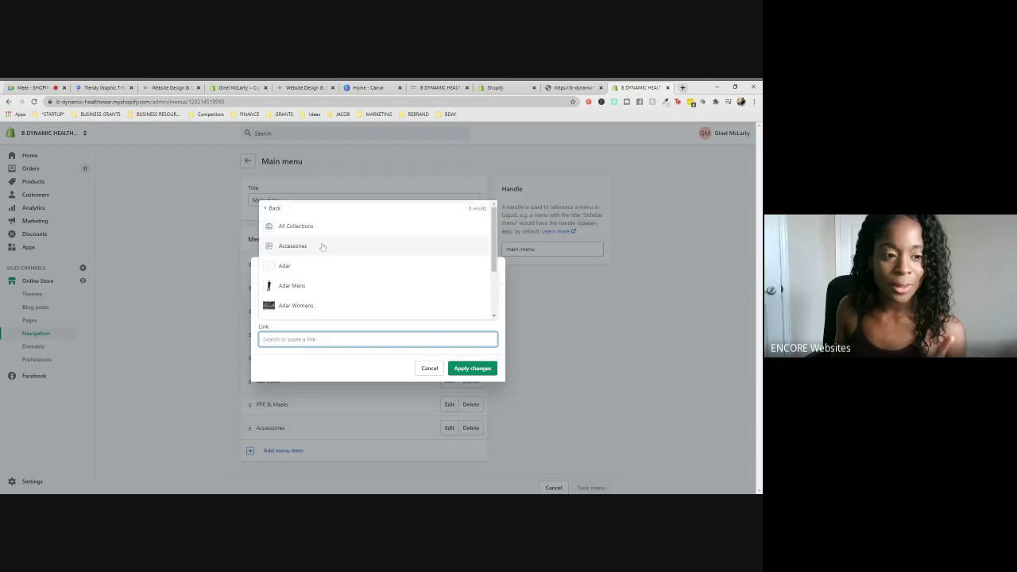
scroll(320, 245, "down", 2)
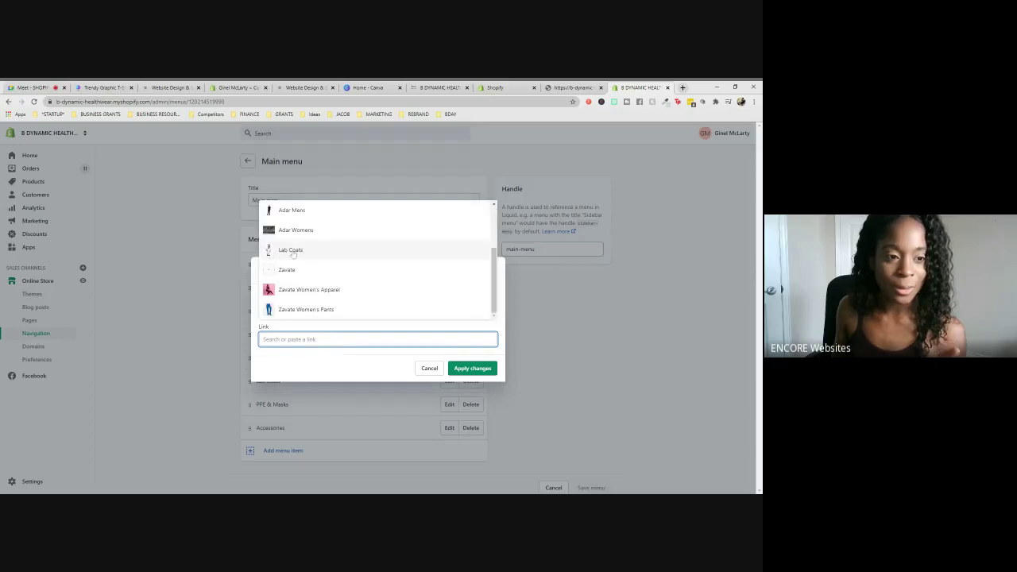
left_click(288, 250)
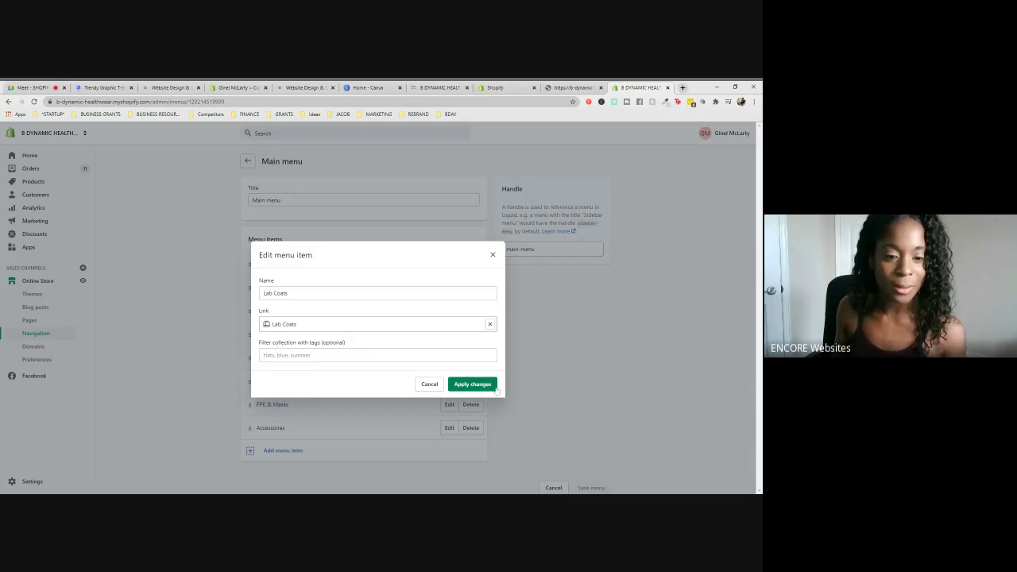
left_click(467, 384)
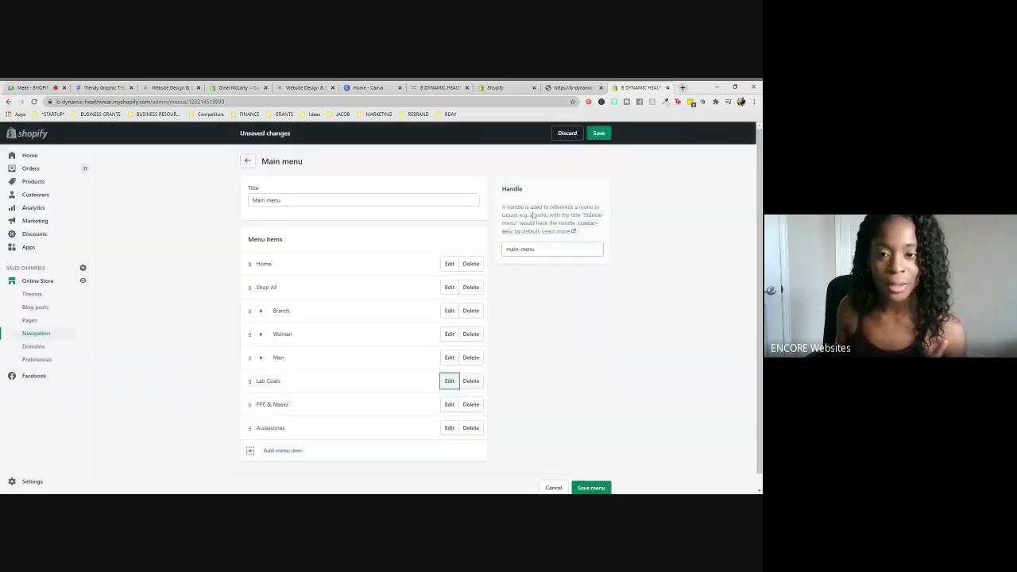
left_click(598, 134)
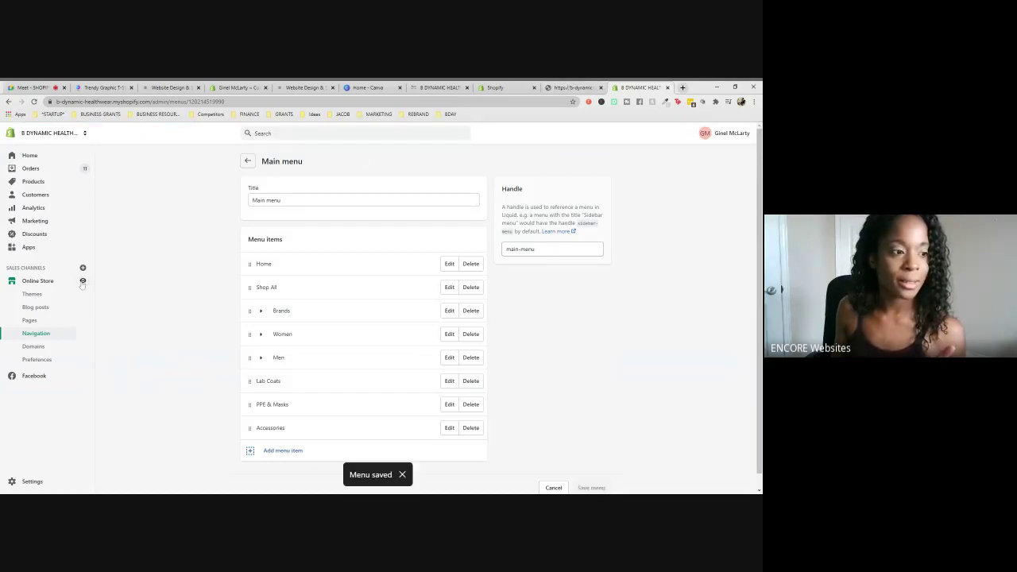
left_click(83, 282)
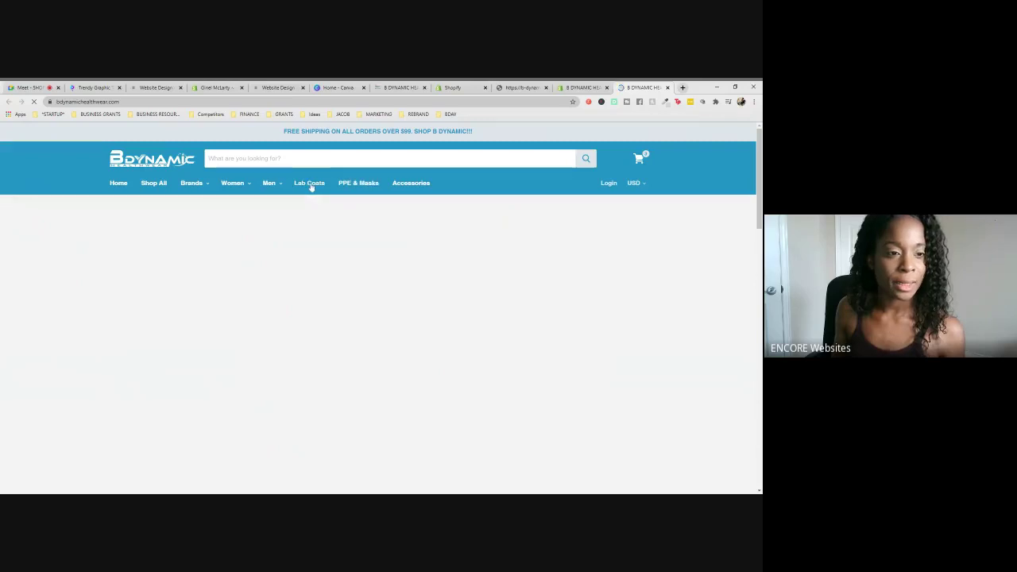
- Open the live Lab Coats collection and scroll to confirm it lists the five lab coats
left_click(311, 184)
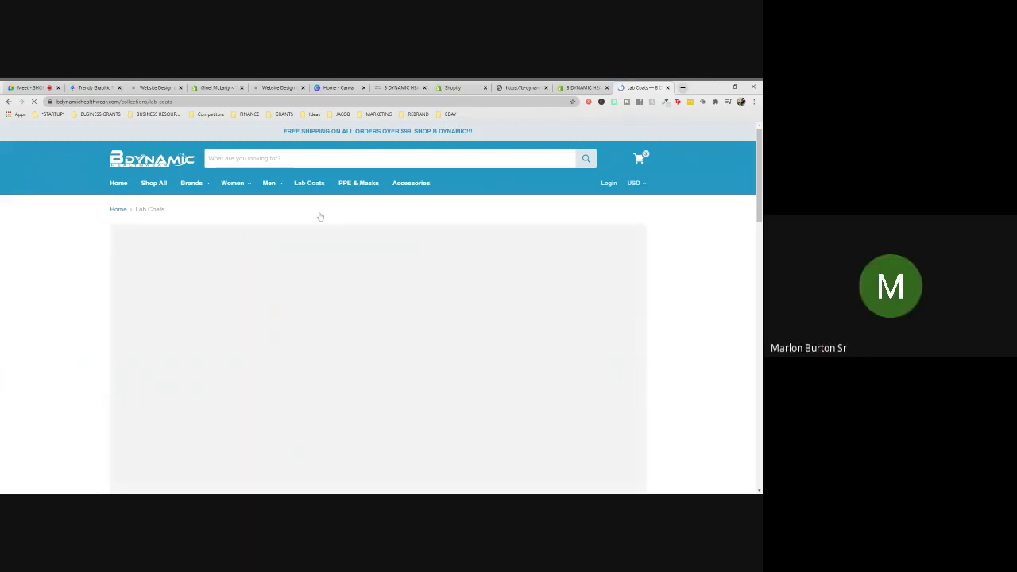
scroll(610, 293, "down", 5)
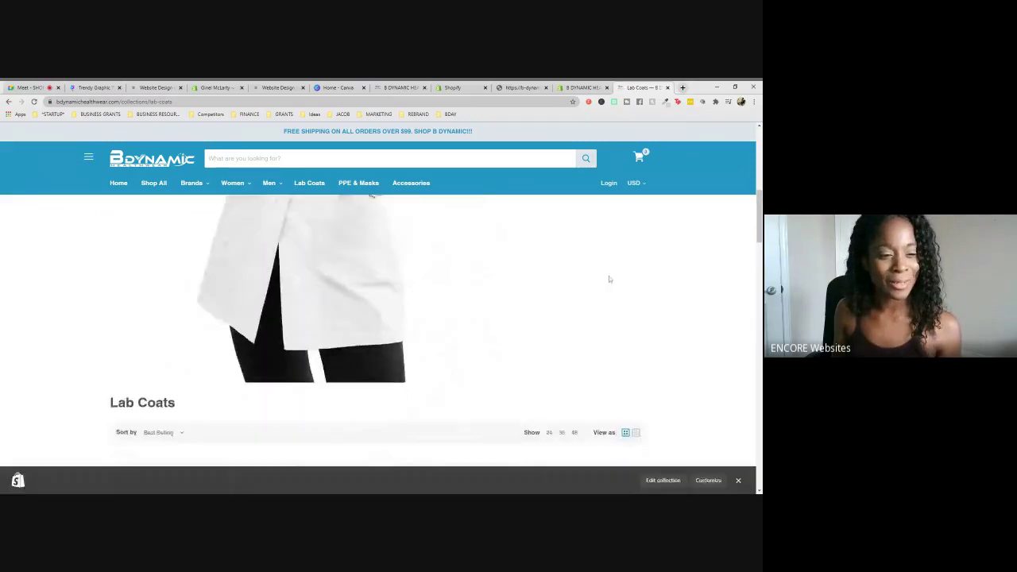
scroll(610, 279, "down", 2)
scroll(609, 279, "down", 1)
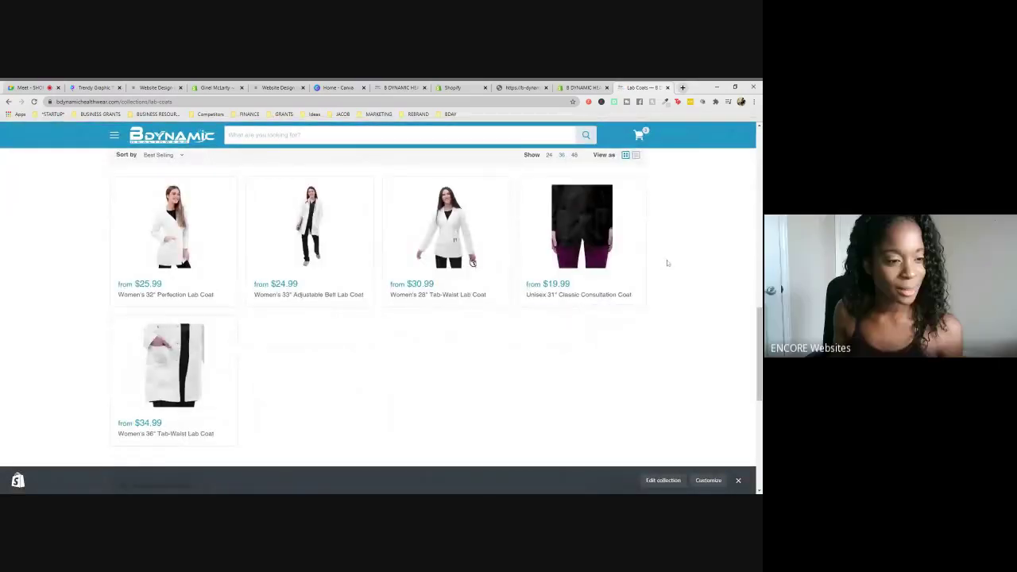
- Check the admin Main menu and the live Lab Coats page, then return to the Google Meet call
left_click(580, 88)
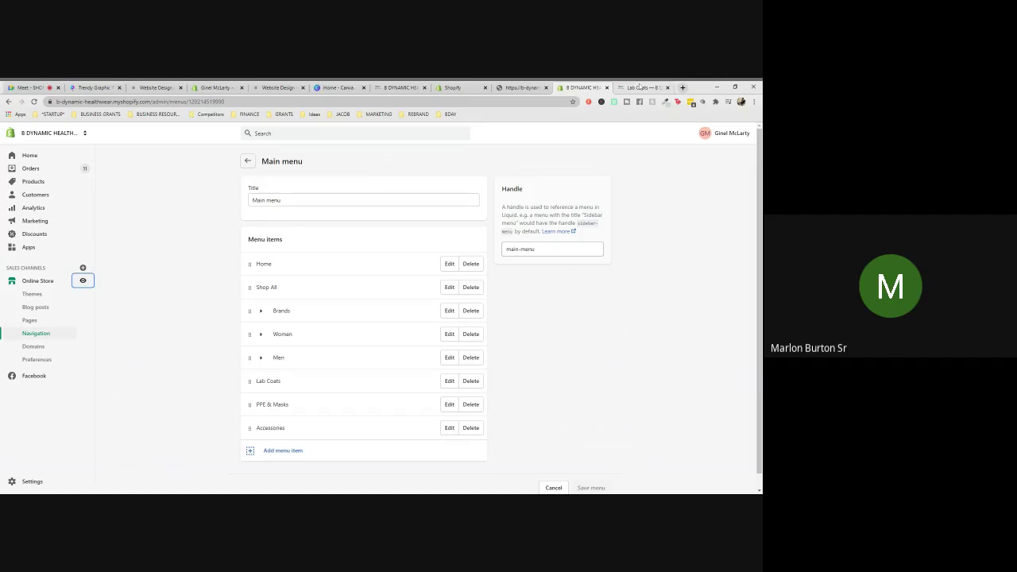
left_click(644, 87)
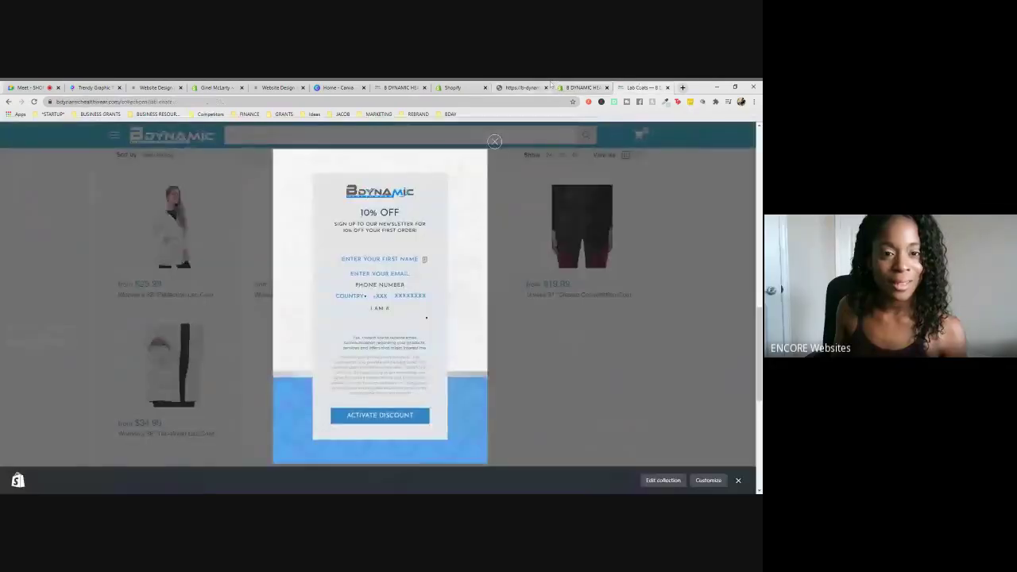
left_click(30, 88)
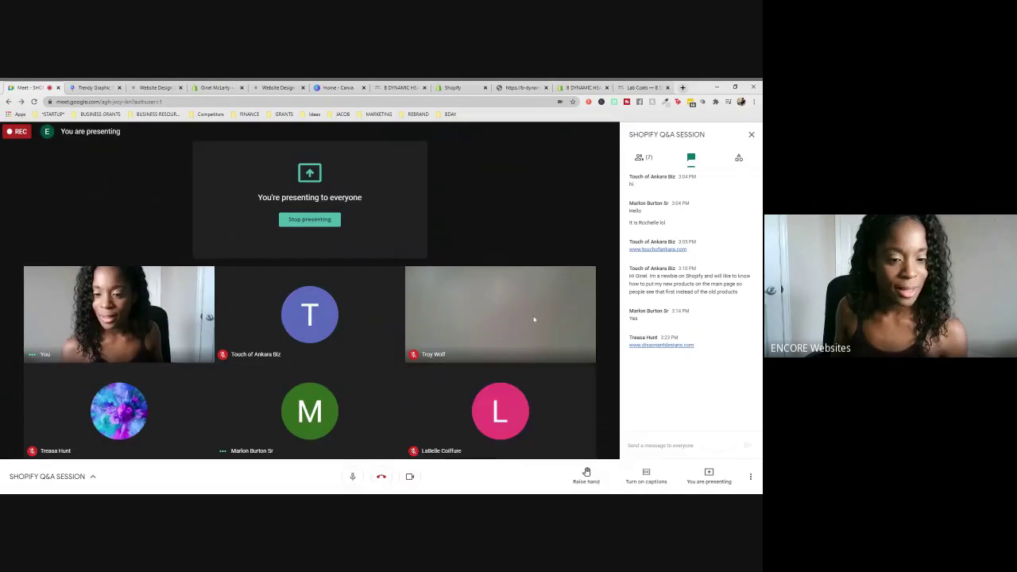
- Admit the waiting participant to the Meet call and open a new browser tab for touchofankara.com
mouse_move(524, 421)
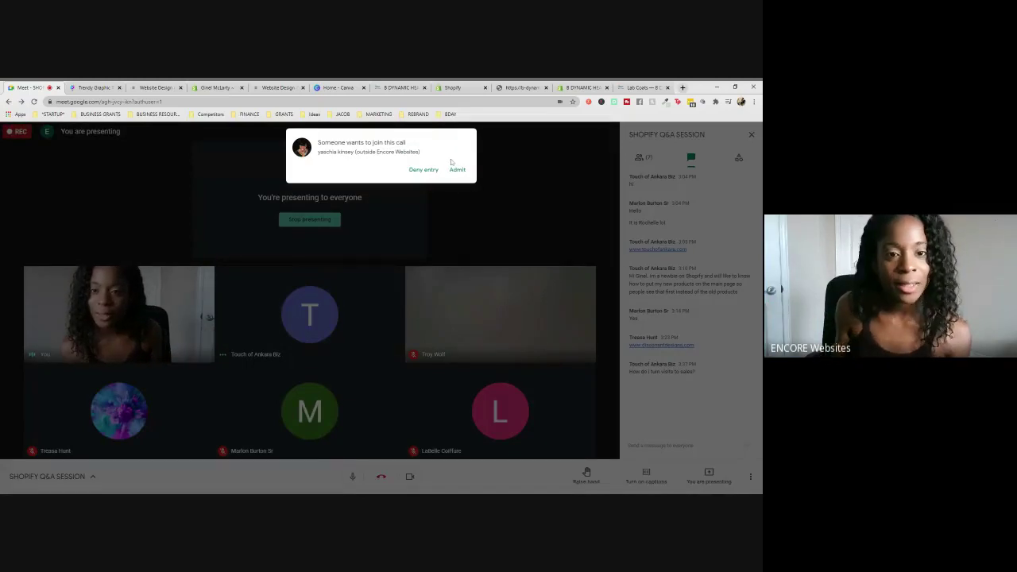
left_click(458, 169)
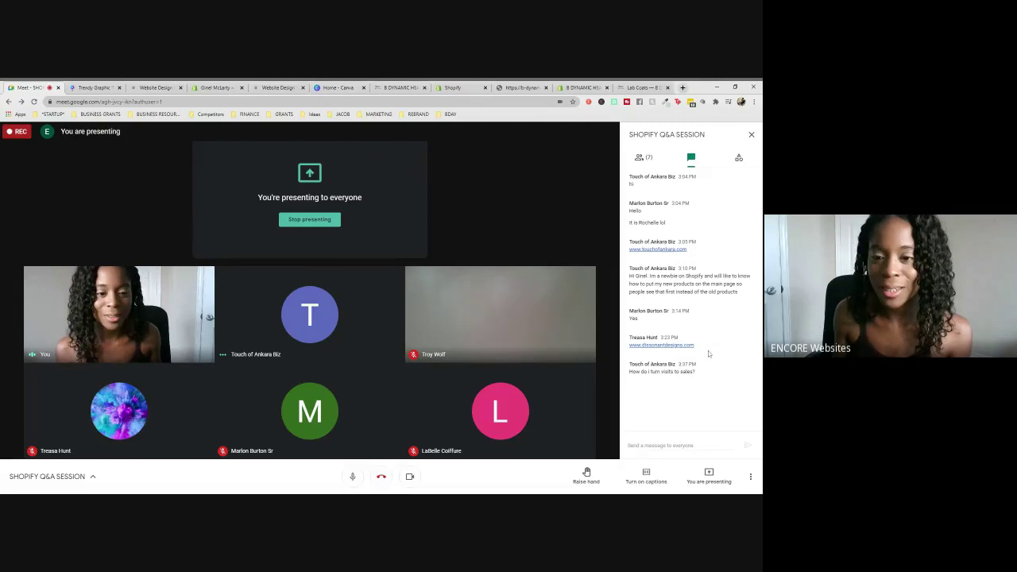
left_click(660, 344)
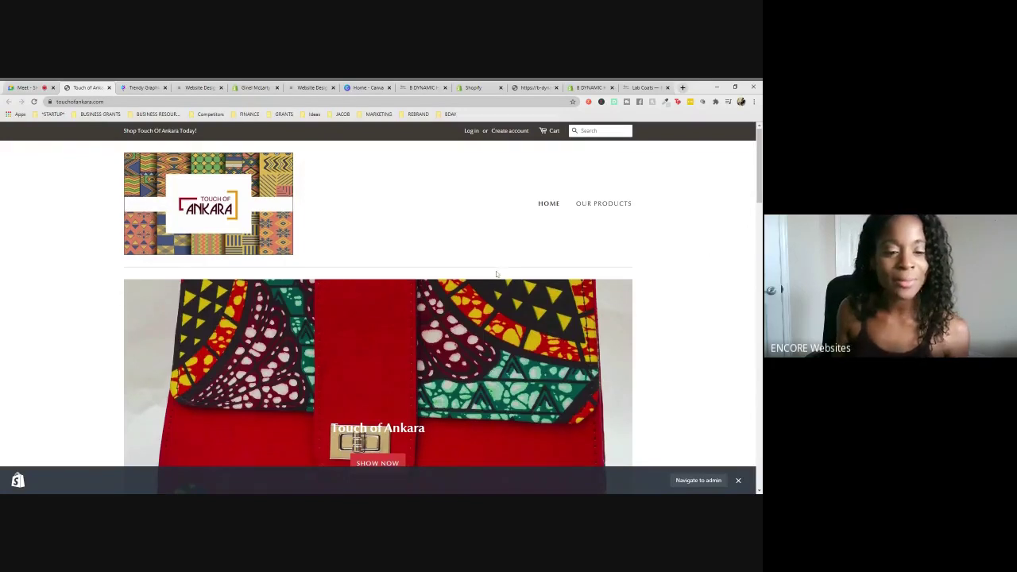
- Scroll through the Touch of Ankara storefront homepage to review its products
scroll(499, 273, "down", 2)
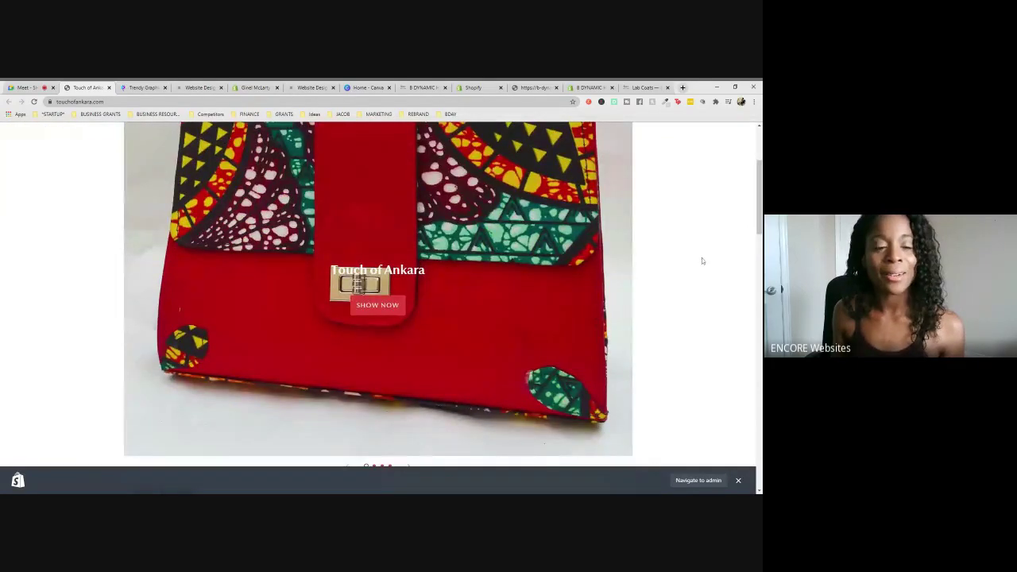
scroll(701, 257, "down", 1)
scroll(701, 260, "up", 3)
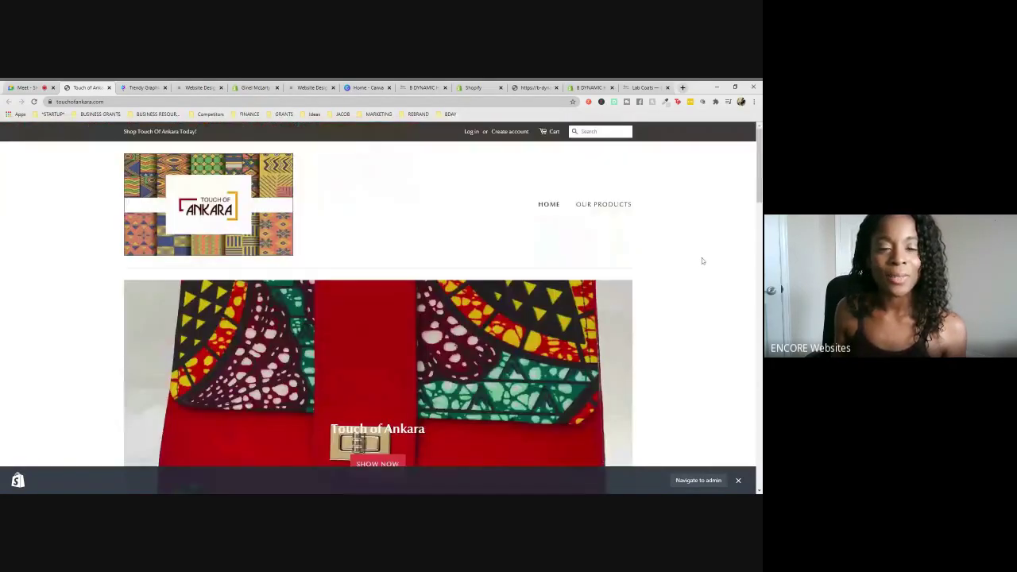
scroll(701, 261, "down", 4)
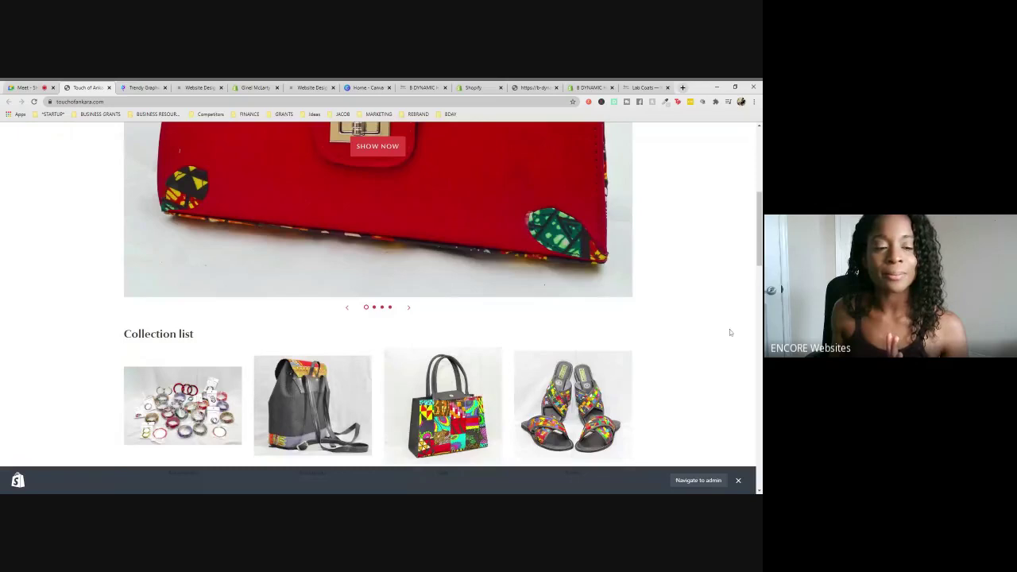
scroll(714, 307, "down", 2)
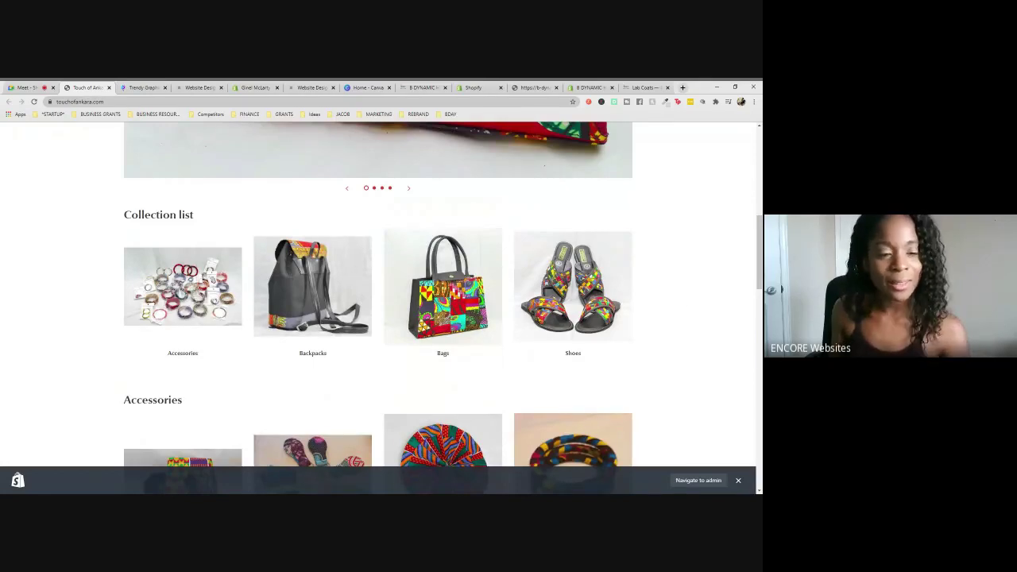
scroll(682, 305, "down", 3)
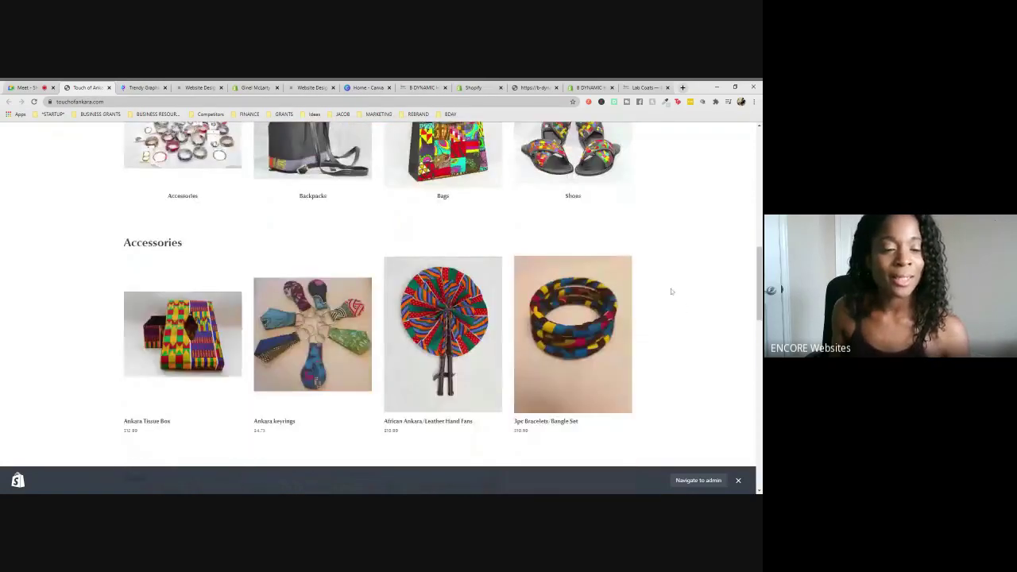
scroll(670, 292, "down", 1)
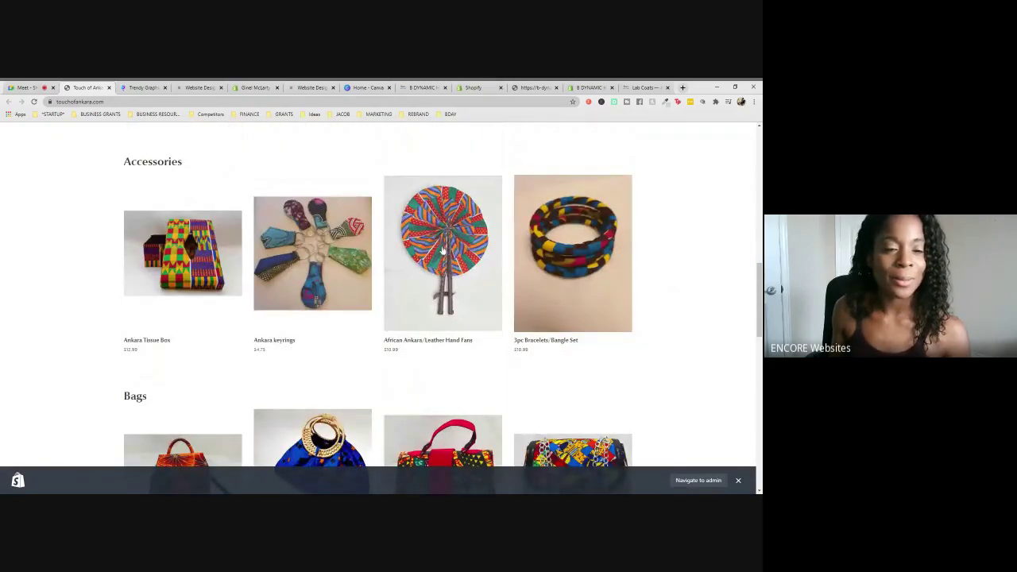
- Open the $4.75 Ankara keyrings product and scroll down to its description and photo gallery
left_click(316, 263)
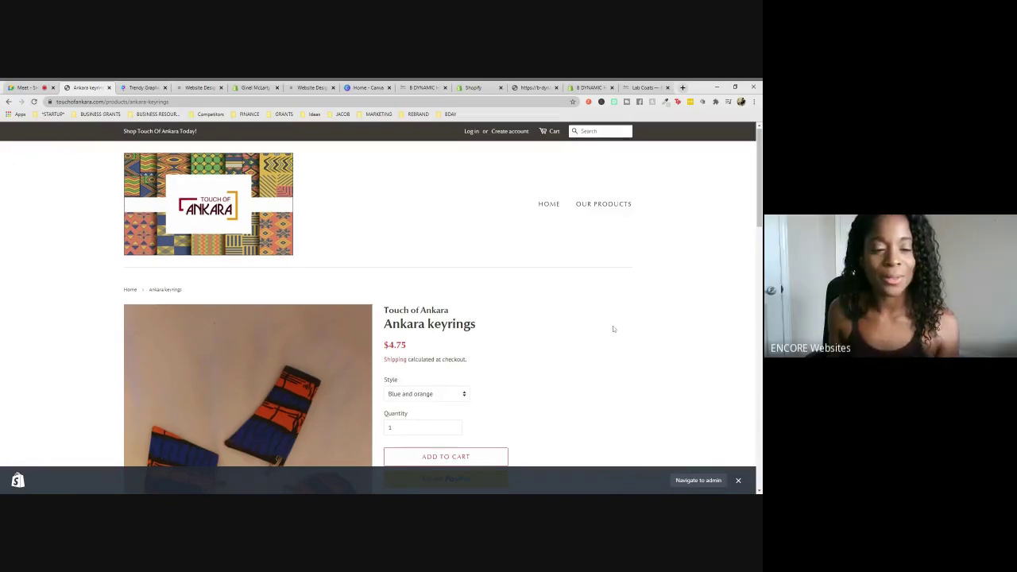
scroll(613, 329, "down", 2)
scroll(612, 329, "down", 5)
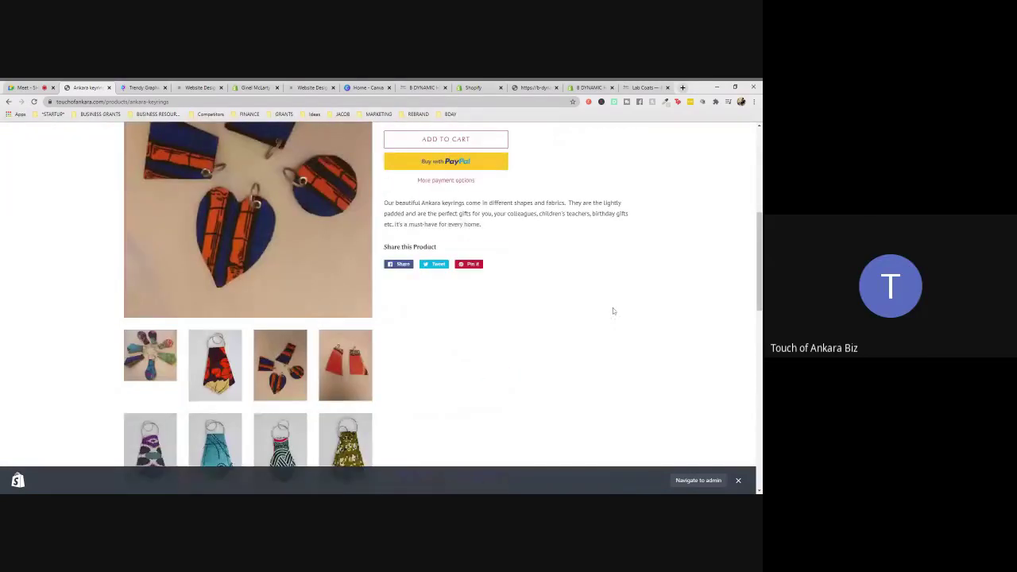
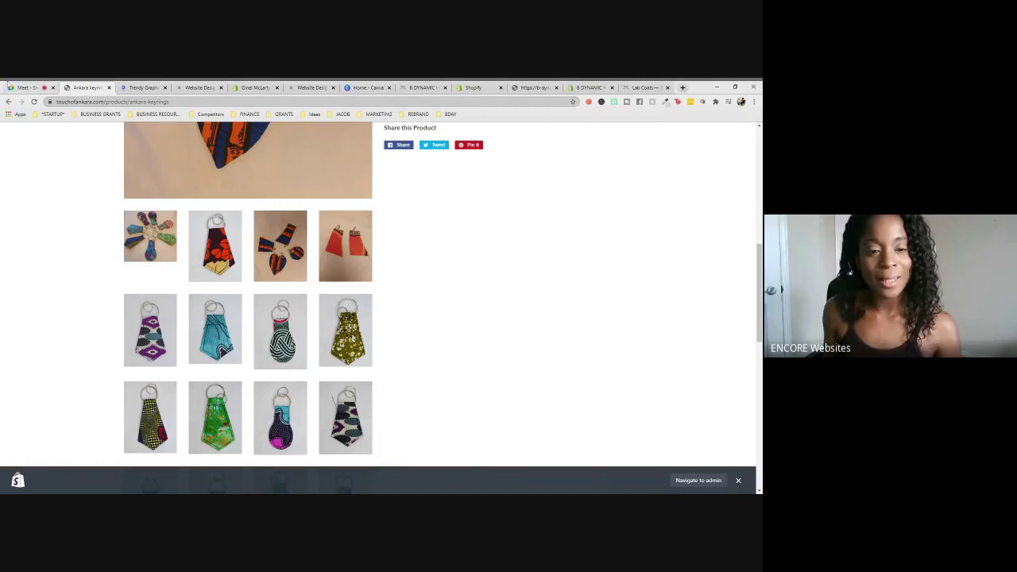
- Reload the Ankara keyrings product page, then go to the Touch of Ankara home page via the Home breadcrumb
scroll(485, 300, "up", 5)
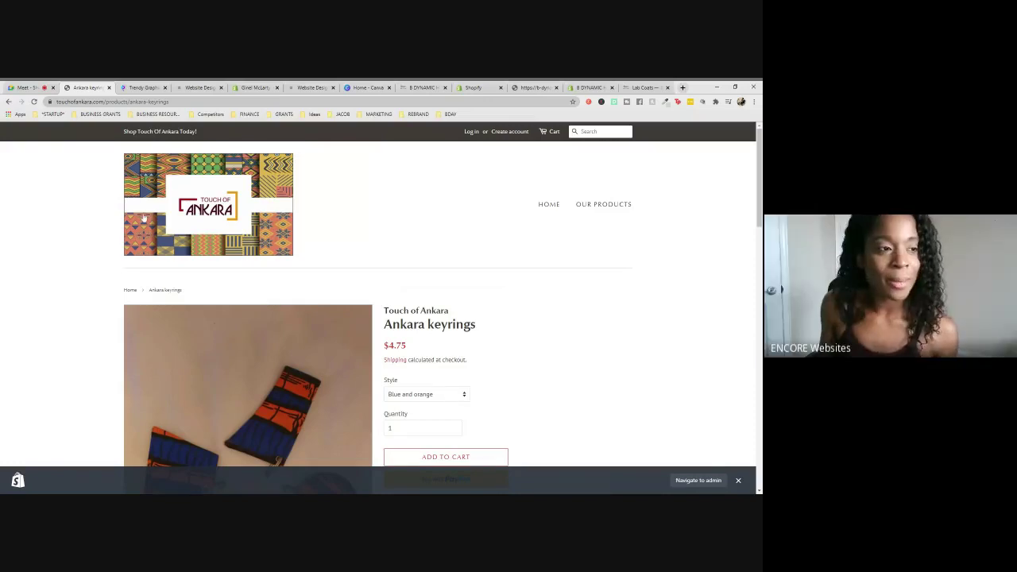
key("F5")
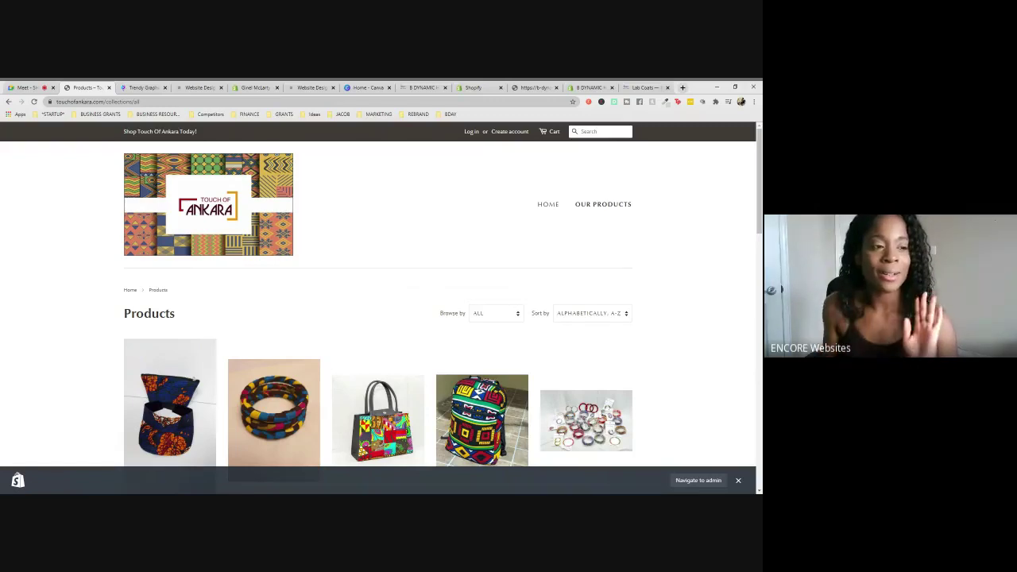
left_click(130, 291)
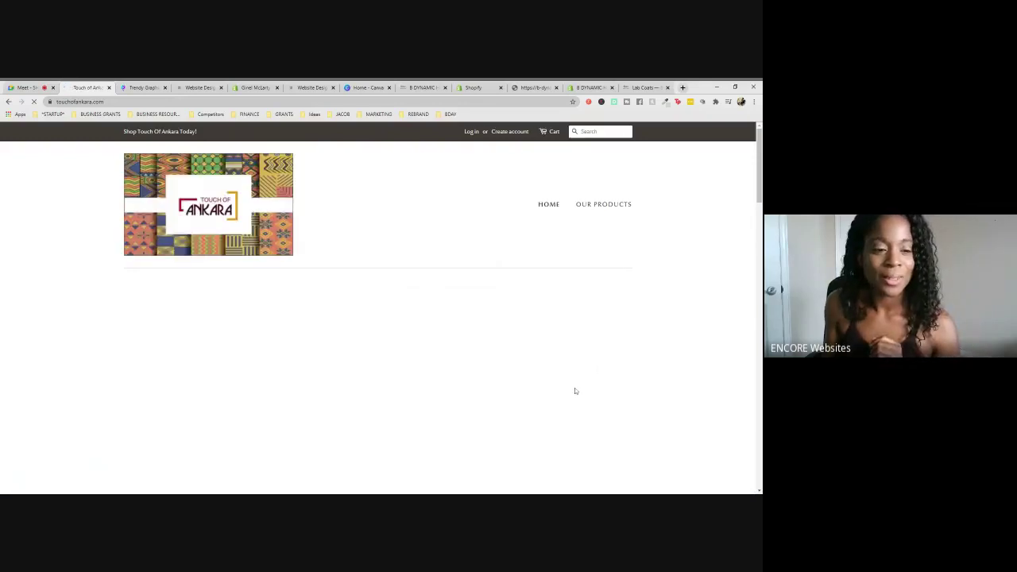
scroll(628, 358, "down", 3)
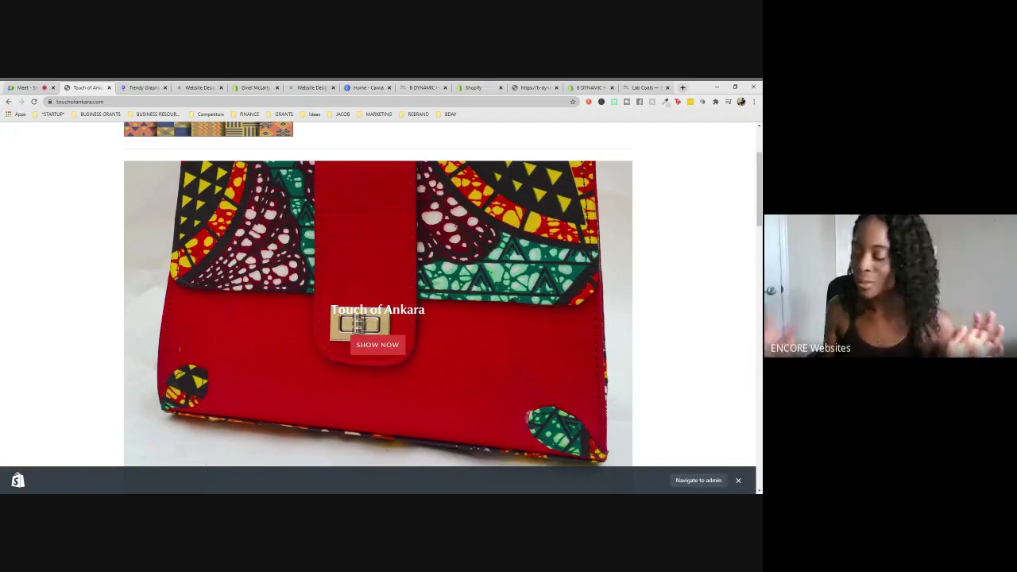
scroll(616, 326, "up", 2)
scroll(617, 327, "down", 2)
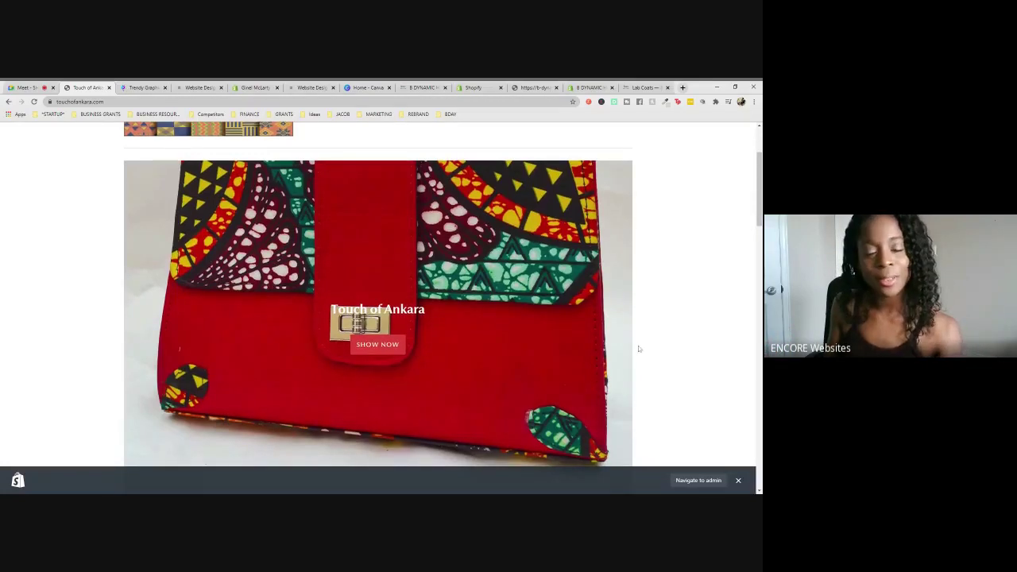
scroll(637, 348, "down", 2)
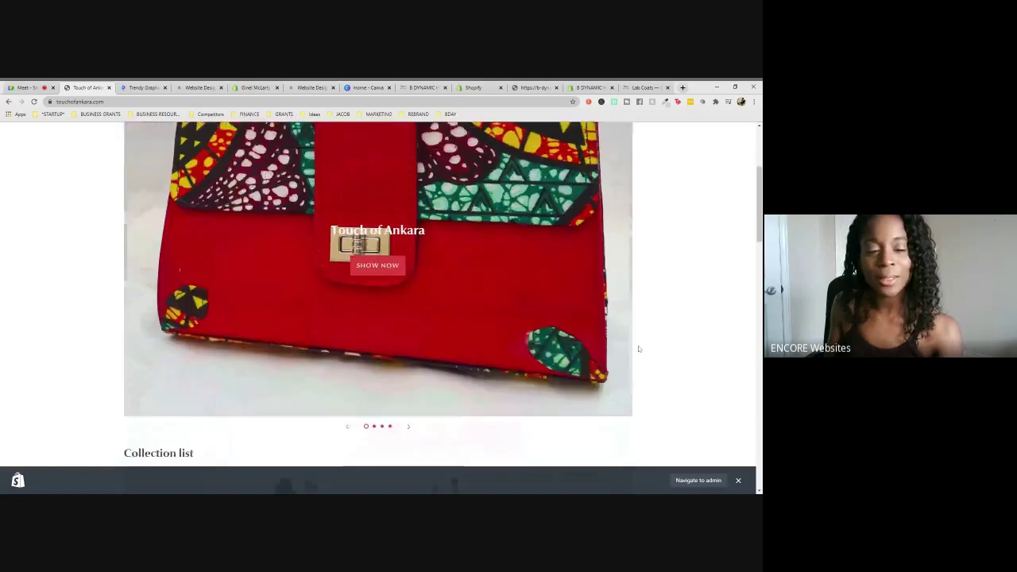
left_click(408, 427)
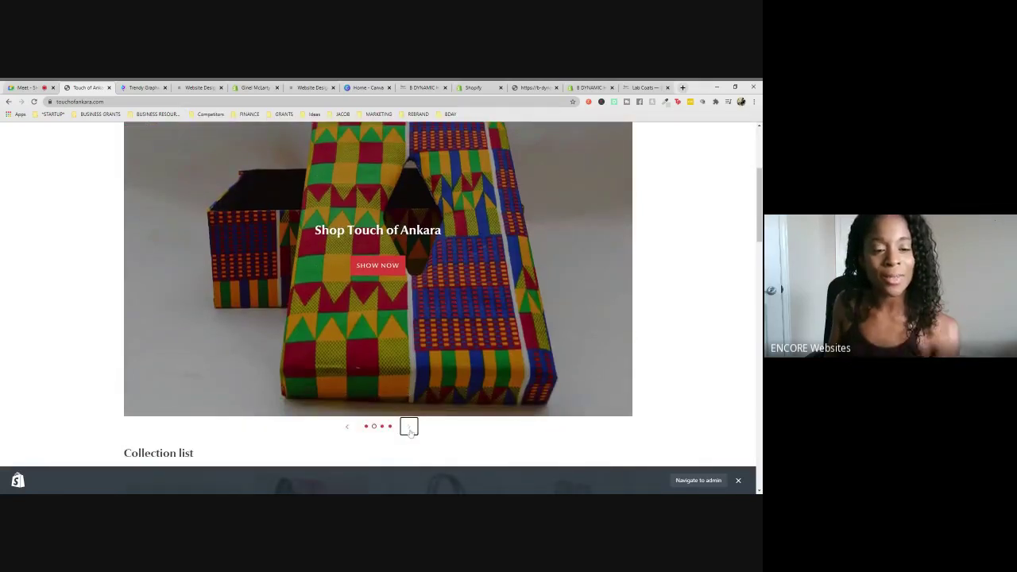
left_click(408, 428)
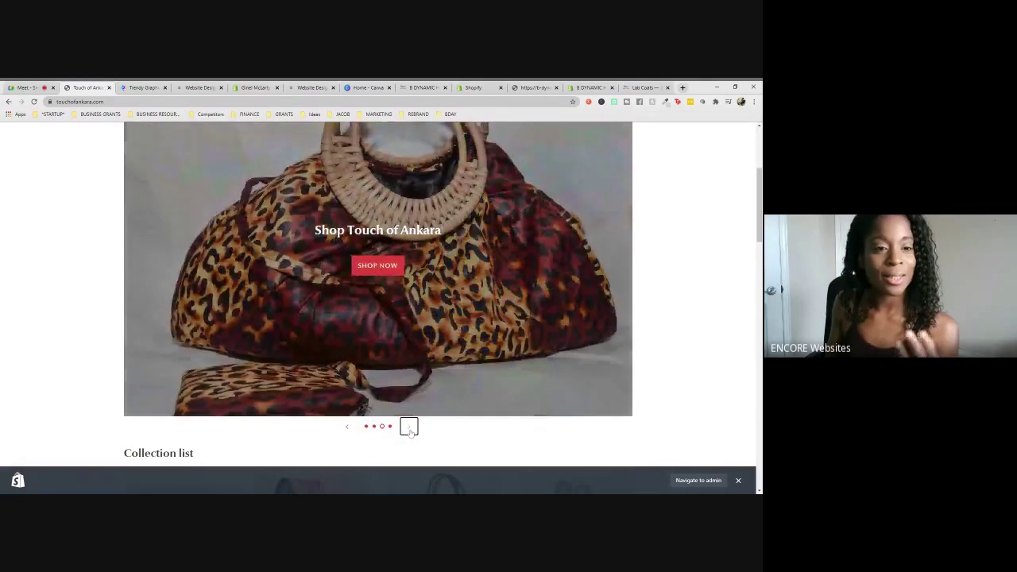
scroll(410, 432, "up", 2)
scroll(409, 432, "down", 3)
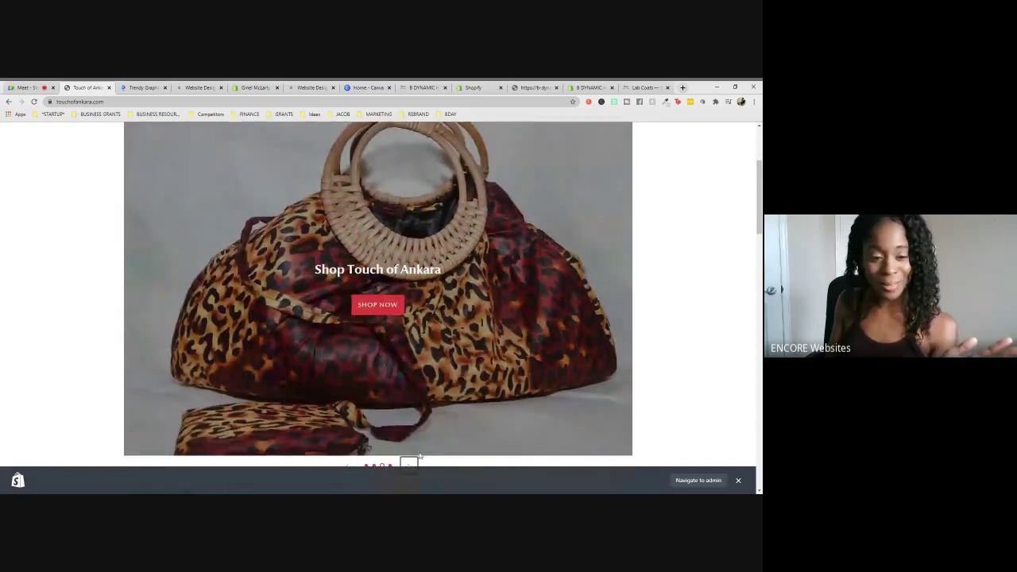
left_click(409, 388)
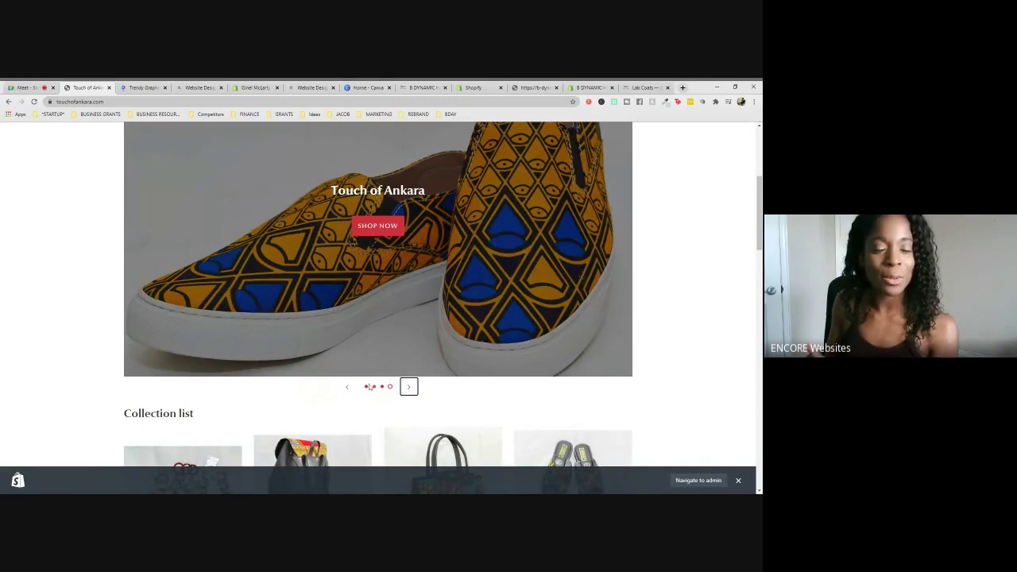
left_click(366, 387)
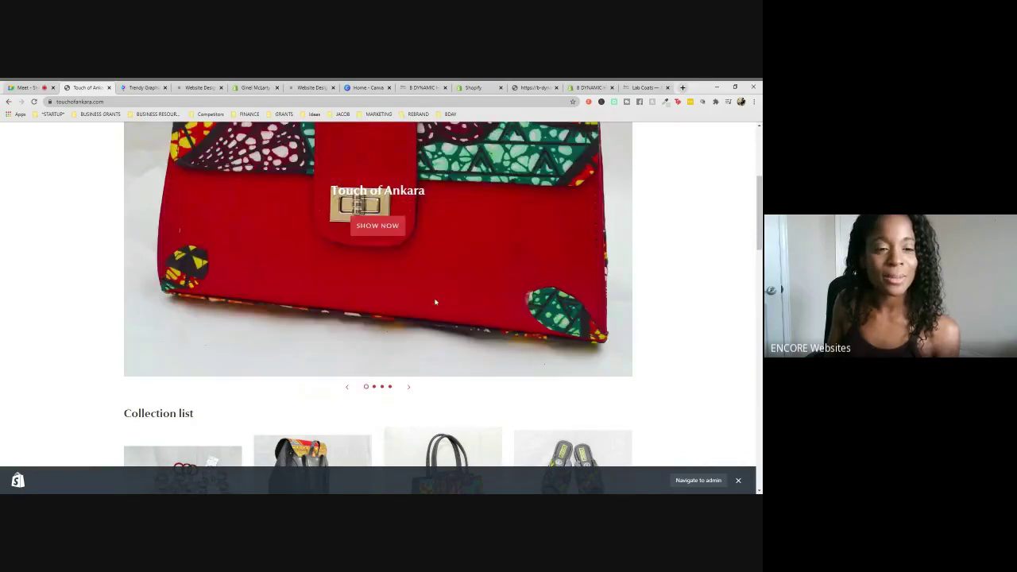
scroll(436, 302, "up", 3)
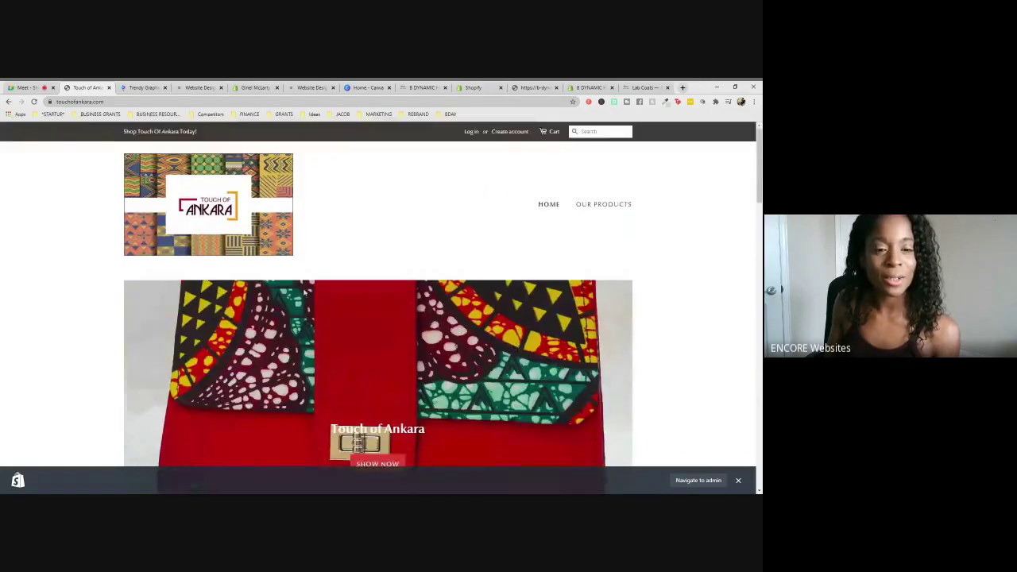
scroll(637, 303, "down", 3)
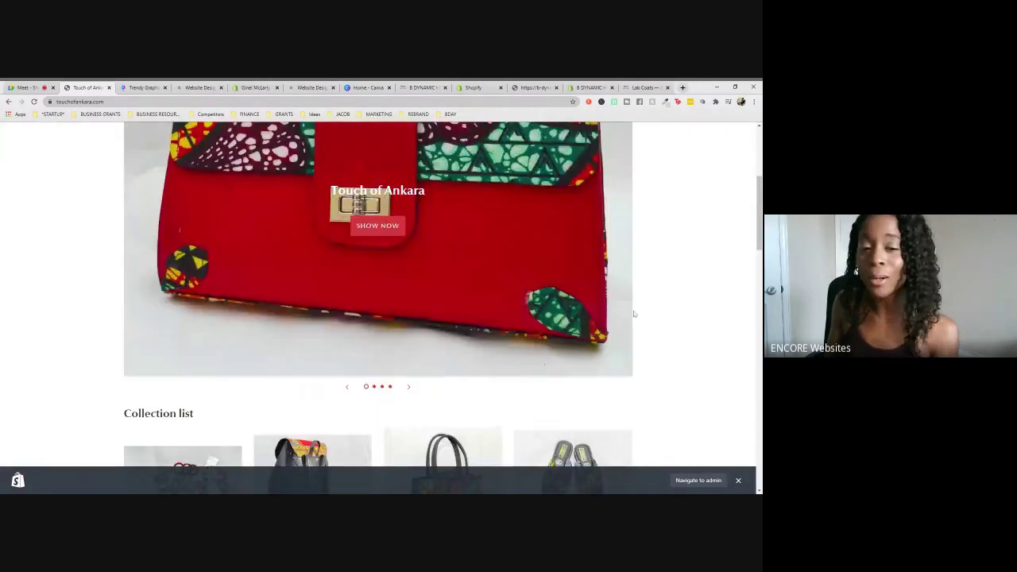
scroll(635, 308, "up", 1)
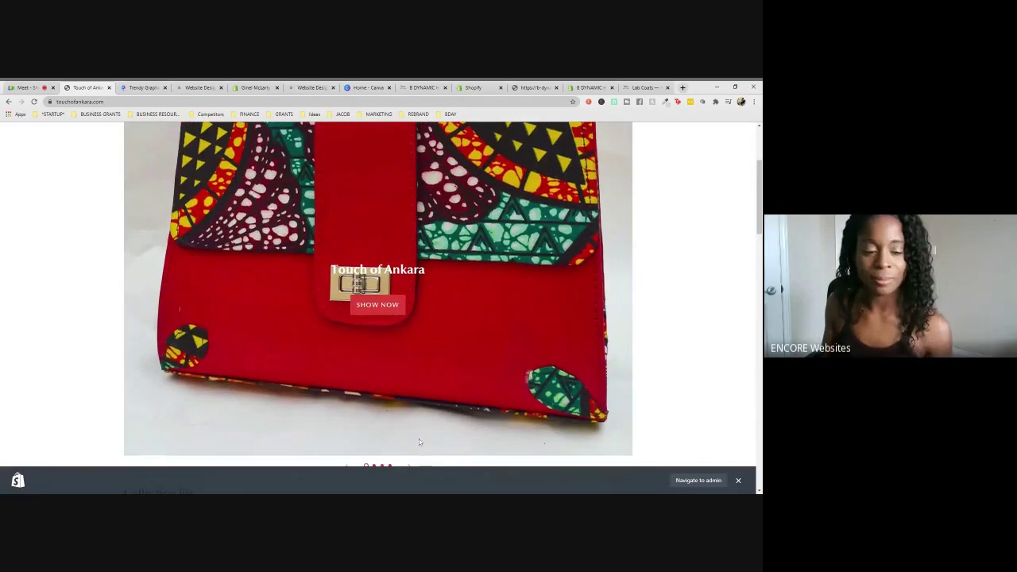
scroll(418, 438, "down", 1)
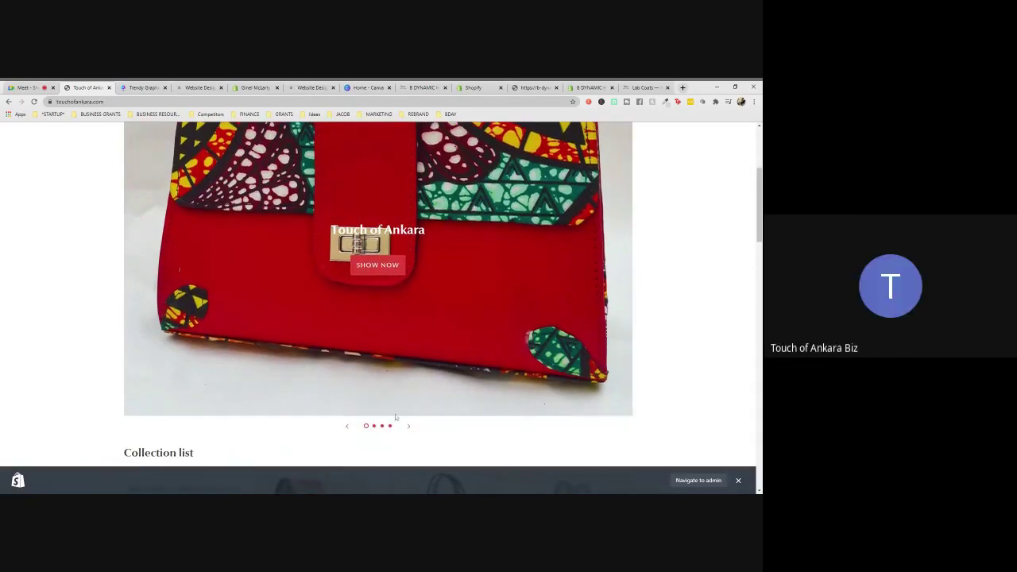
scroll(373, 426, "down", 1)
scroll(379, 346, "down", 2)
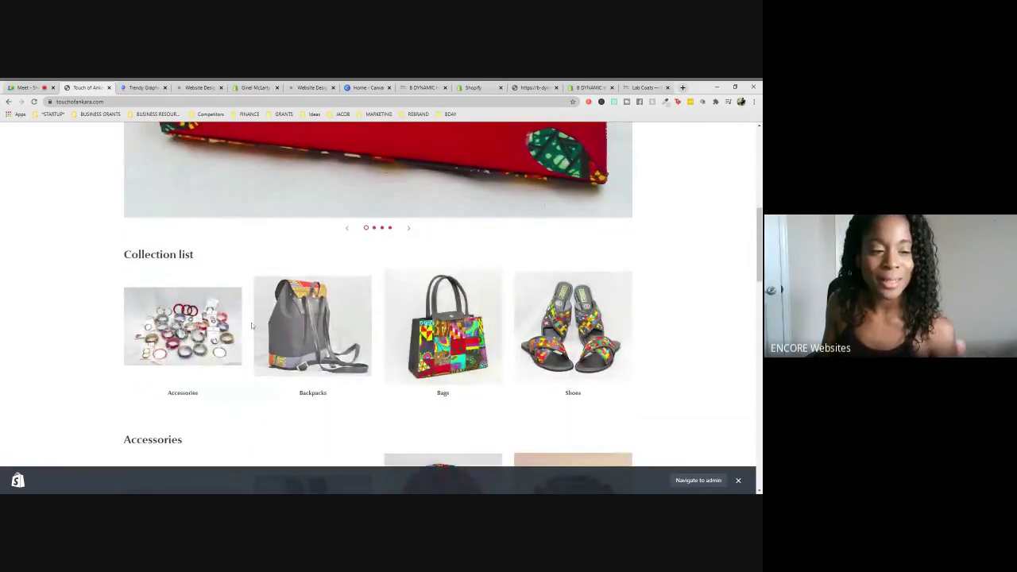
scroll(321, 314, "down", 2)
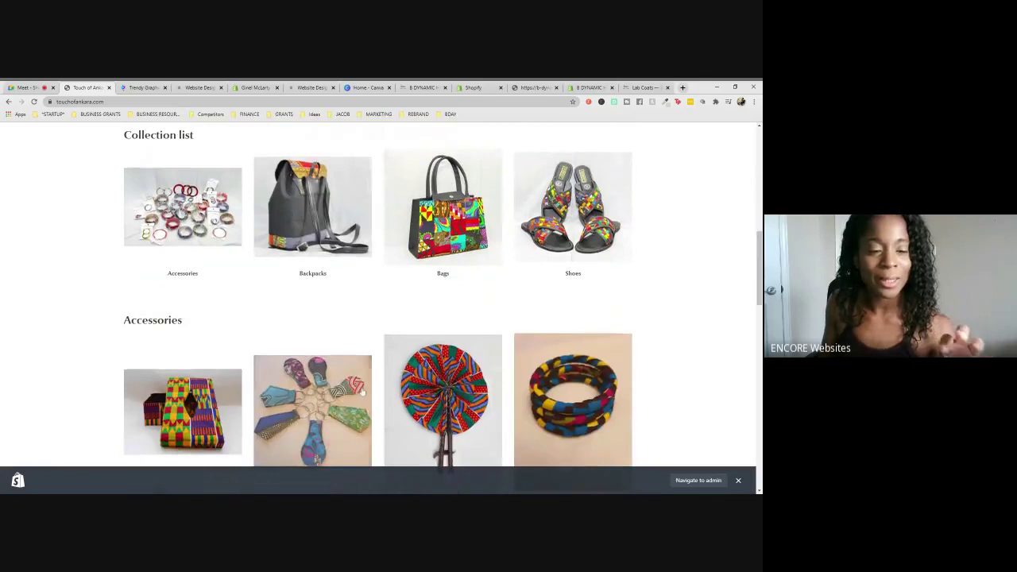
scroll(361, 391, "down", 1)
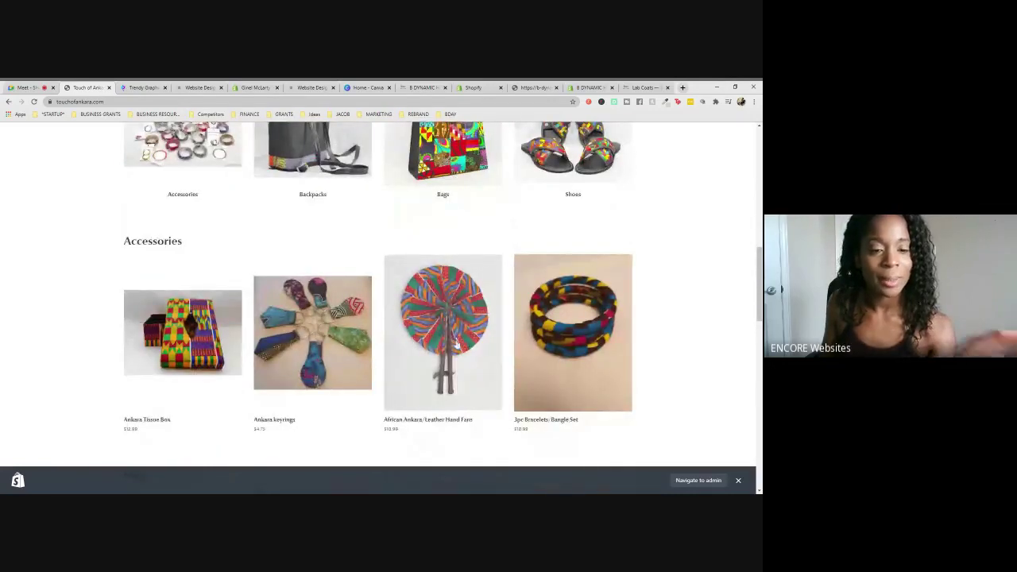
scroll(556, 348, "down", 3)
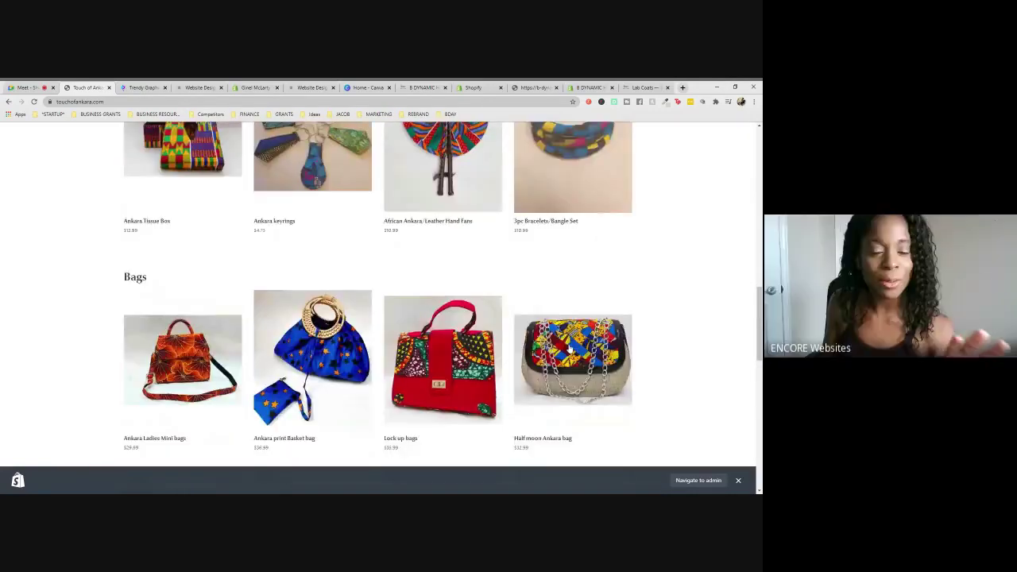
scroll(695, 358, "down", 2)
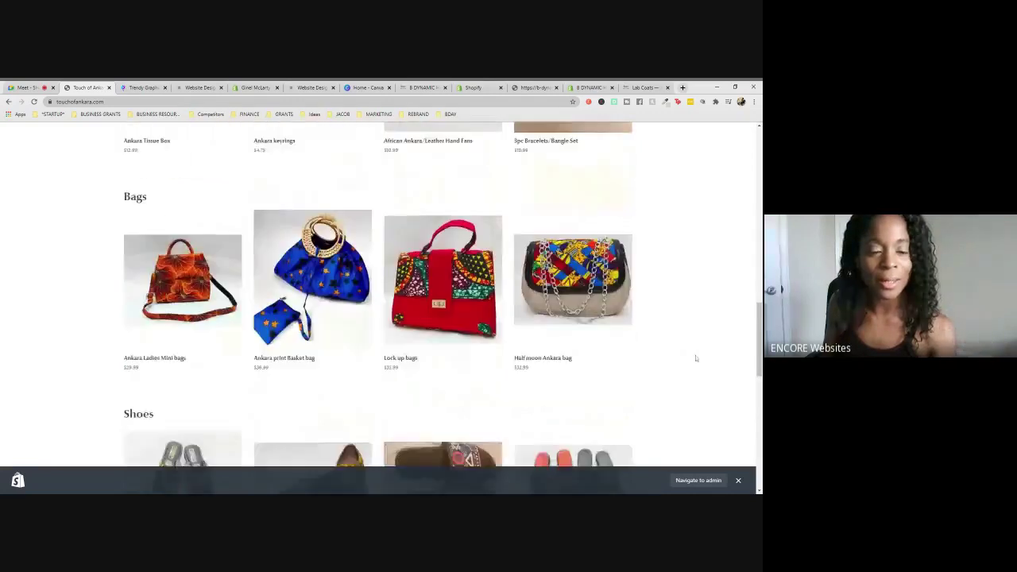
scroll(695, 358, "down", 1)
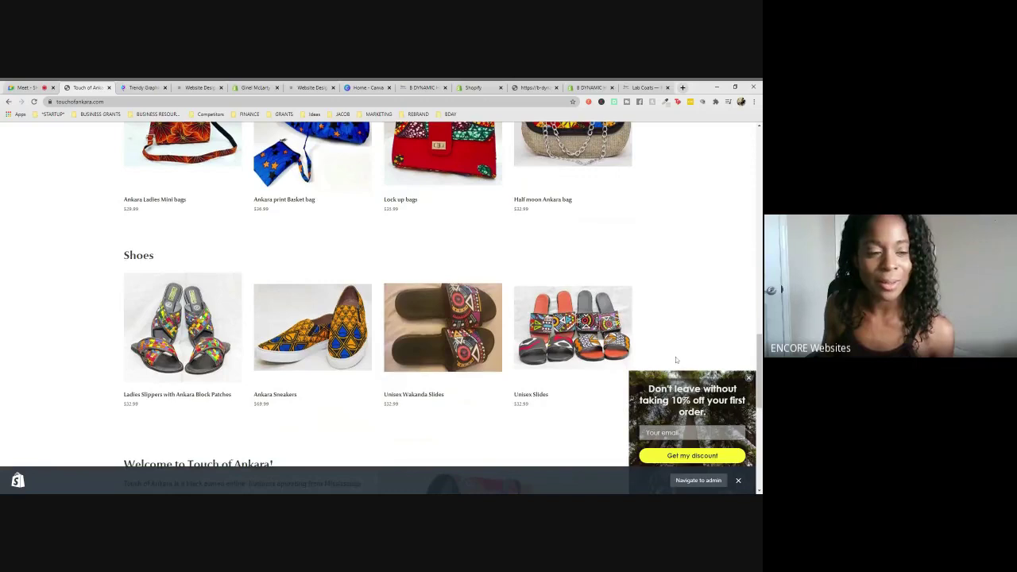
scroll(675, 357, "down", 3)
scroll(675, 356, "down", 3)
scroll(676, 357, "up", 4)
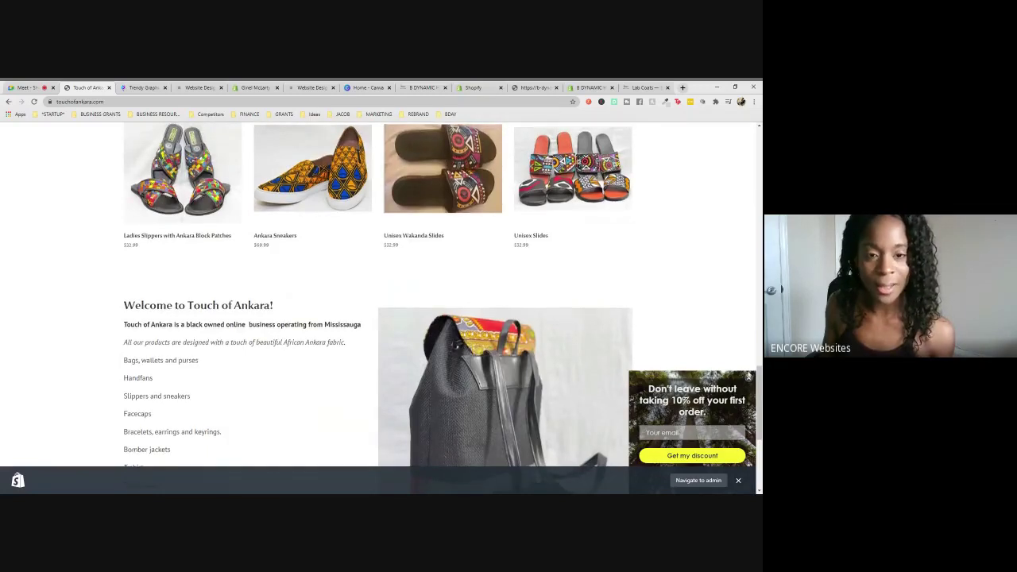
scroll(377, 294, "up", 3)
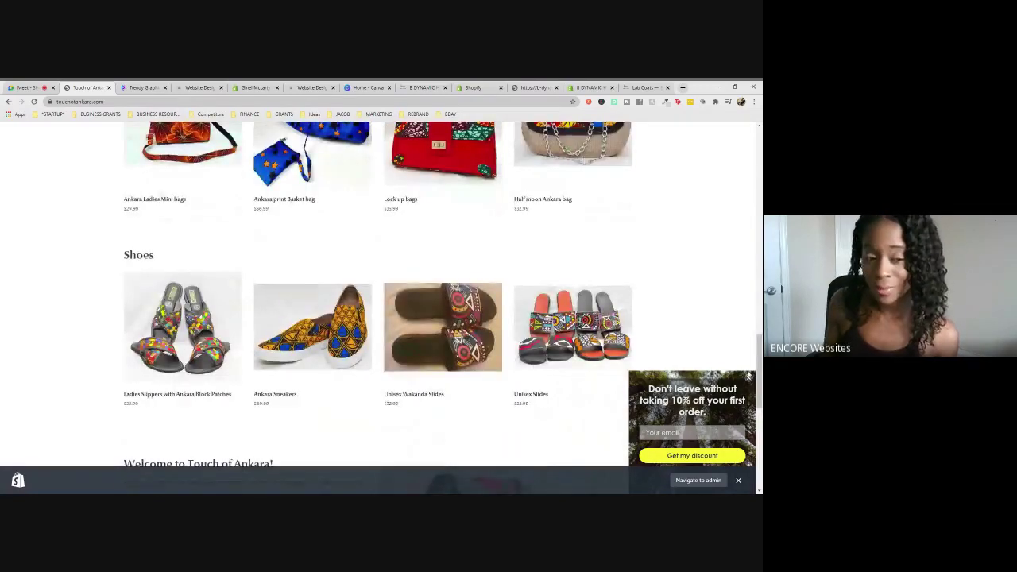
scroll(377, 294, "up", 6)
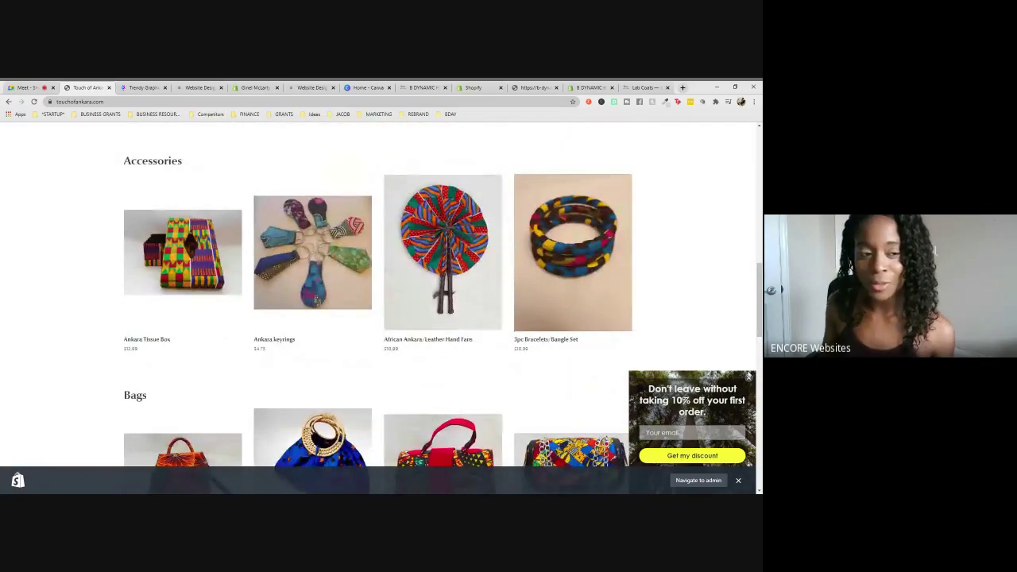
scroll(377, 293, "up", 3)
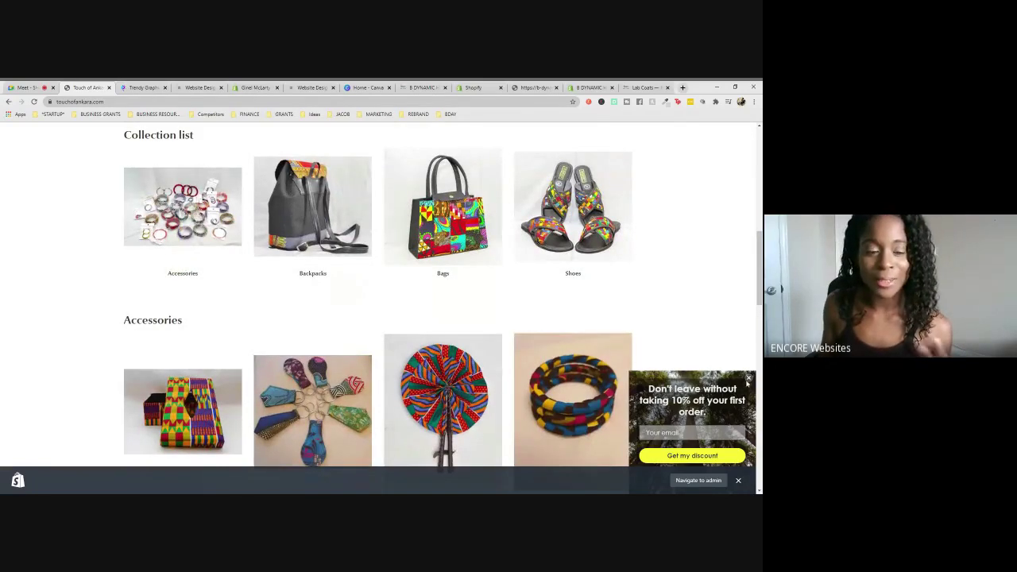
scroll(391, 326, "up", 2)
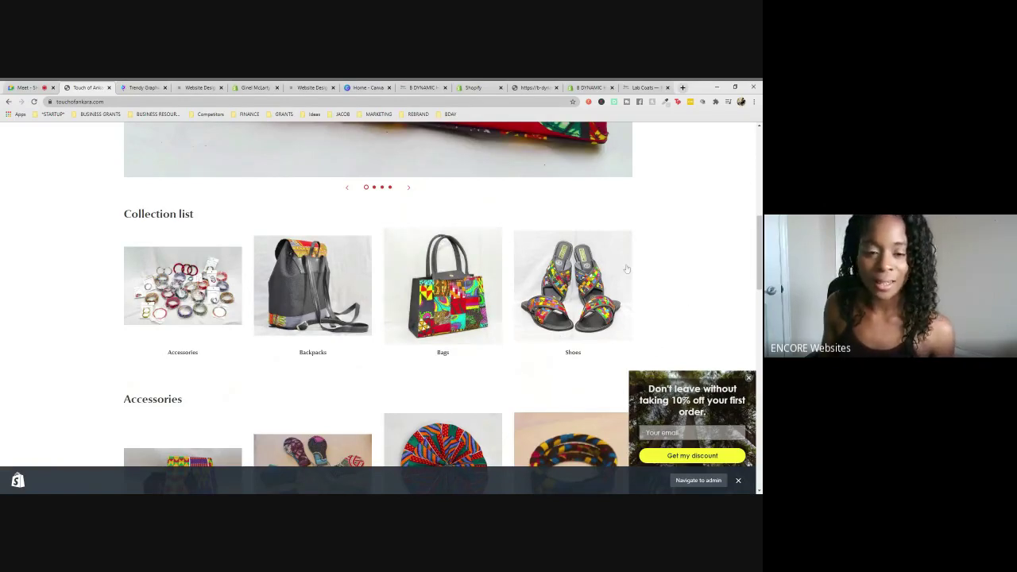
scroll(631, 341, "up", 6)
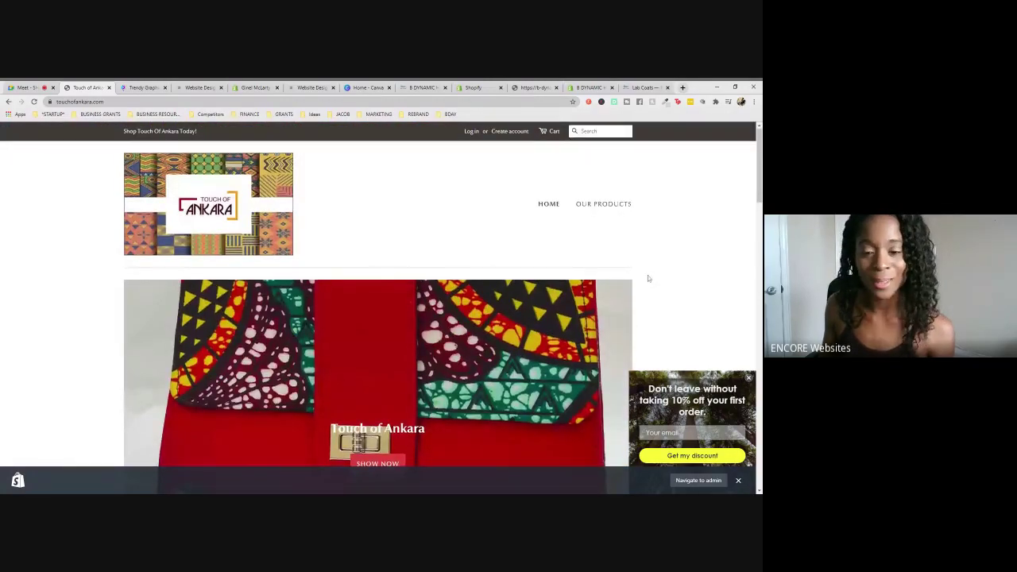
scroll(694, 281, "down", 2)
scroll(692, 284, "down", 5)
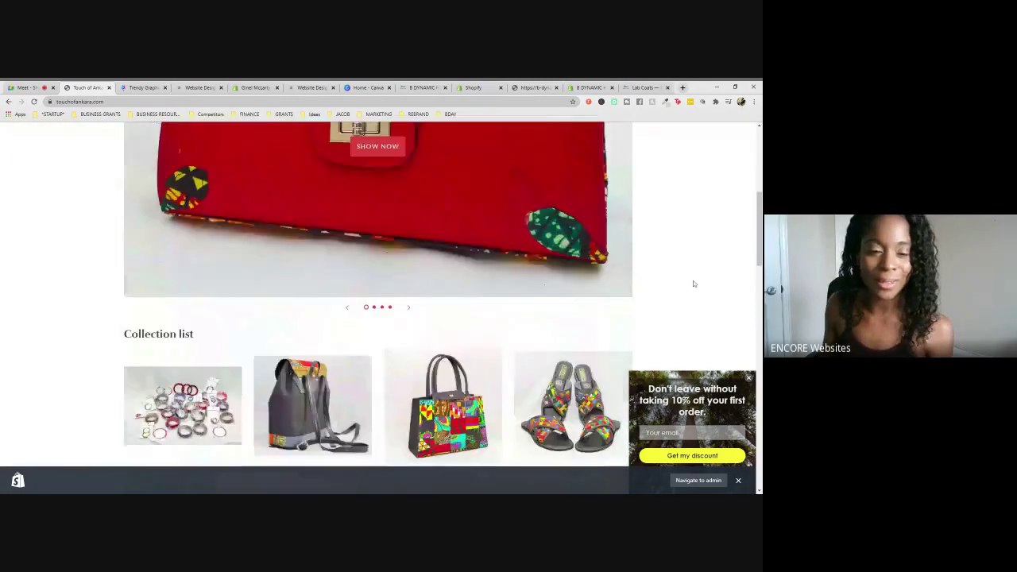
- Switch back to the Google Meet tab and start a message in the 'Send a message to everyone' chat box
left_click(33, 88)
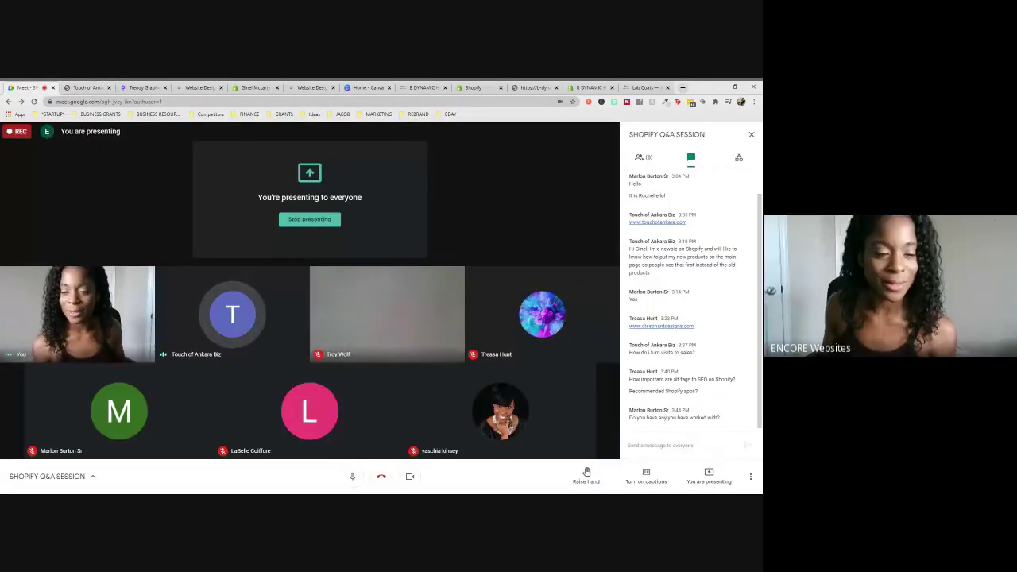
mouse_move(527, 425)
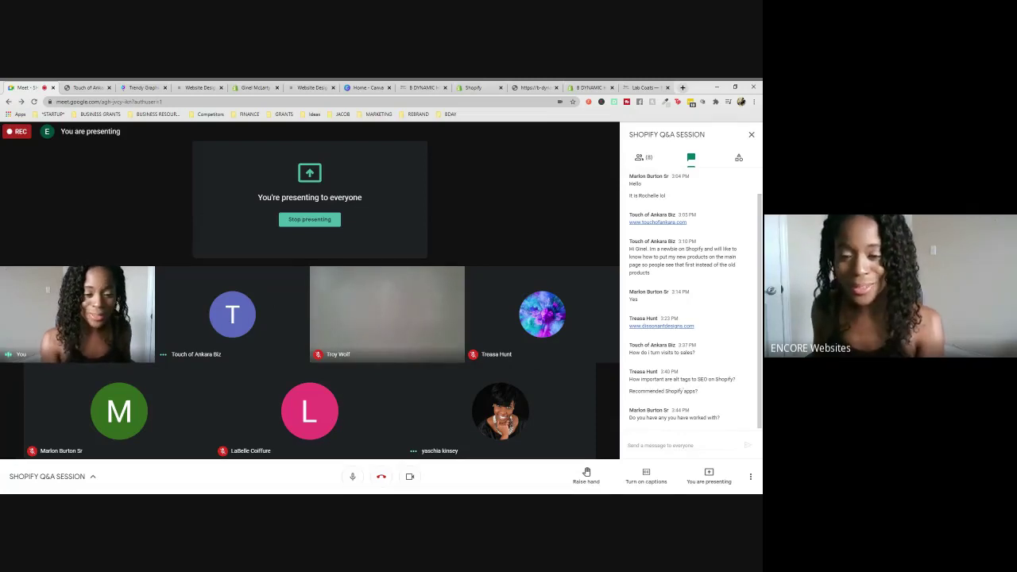
left_click(629, 445)
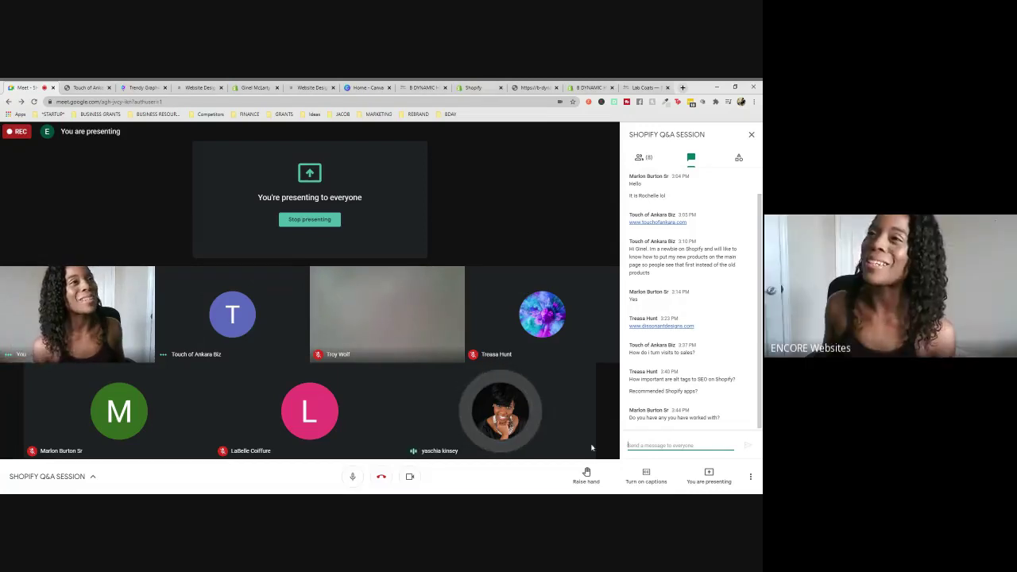
- Load momhustlehard.com in a new tab and scroll through its home page
left_click(681, 87)
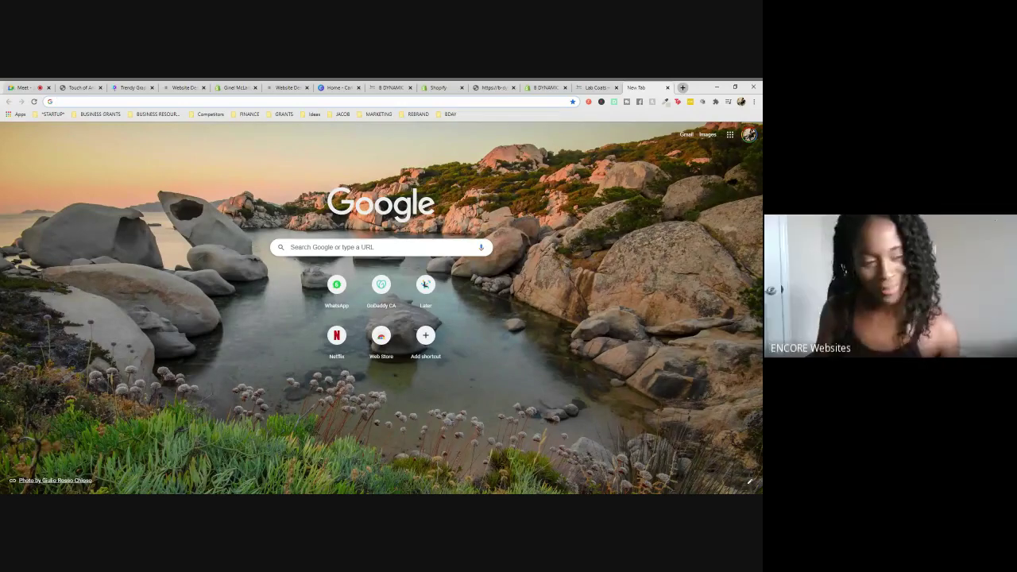
type("momhustlehard.com")
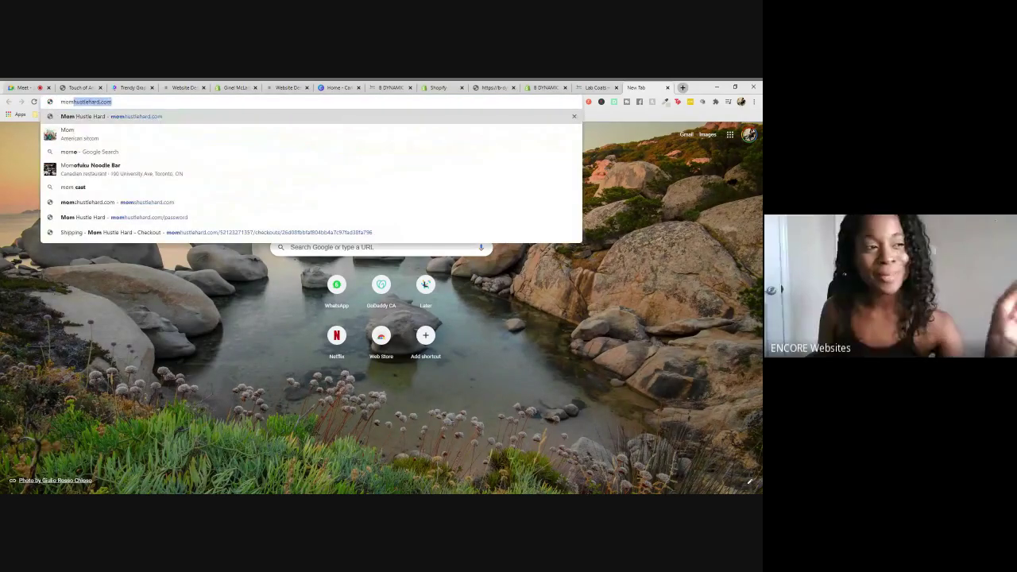
key("Return")
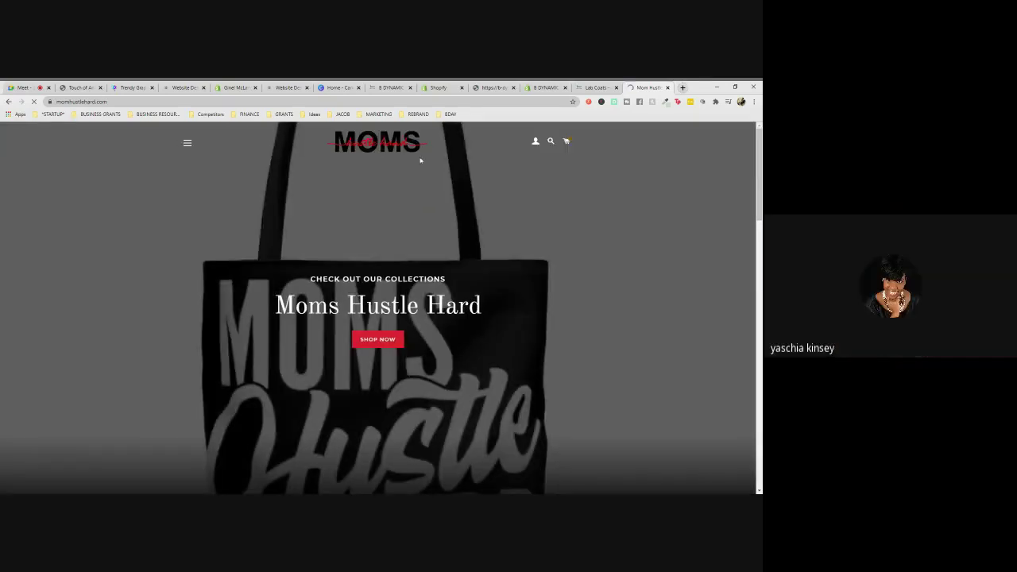
scroll(664, 216, "down", 5)
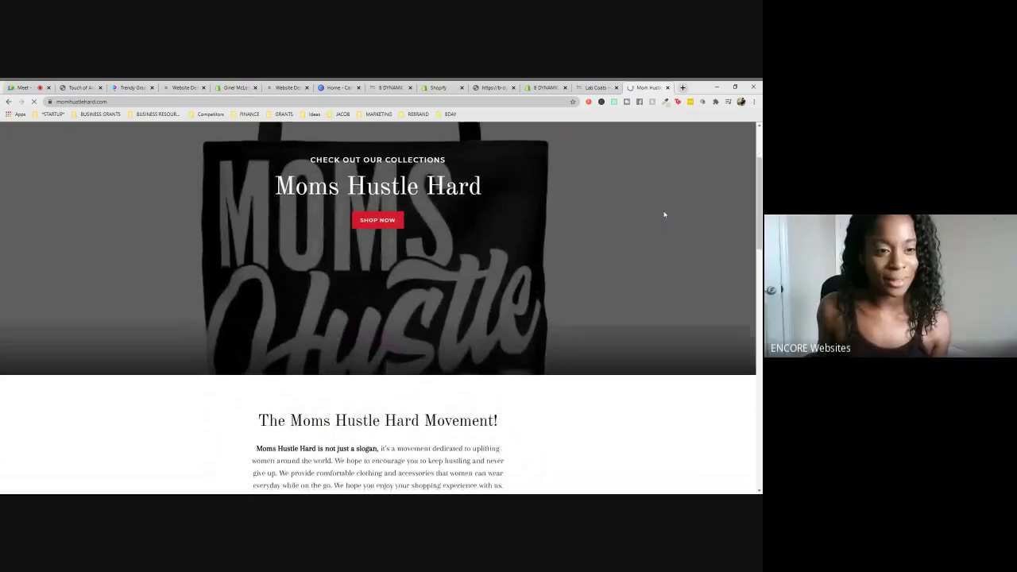
scroll(664, 214, "down", 10)
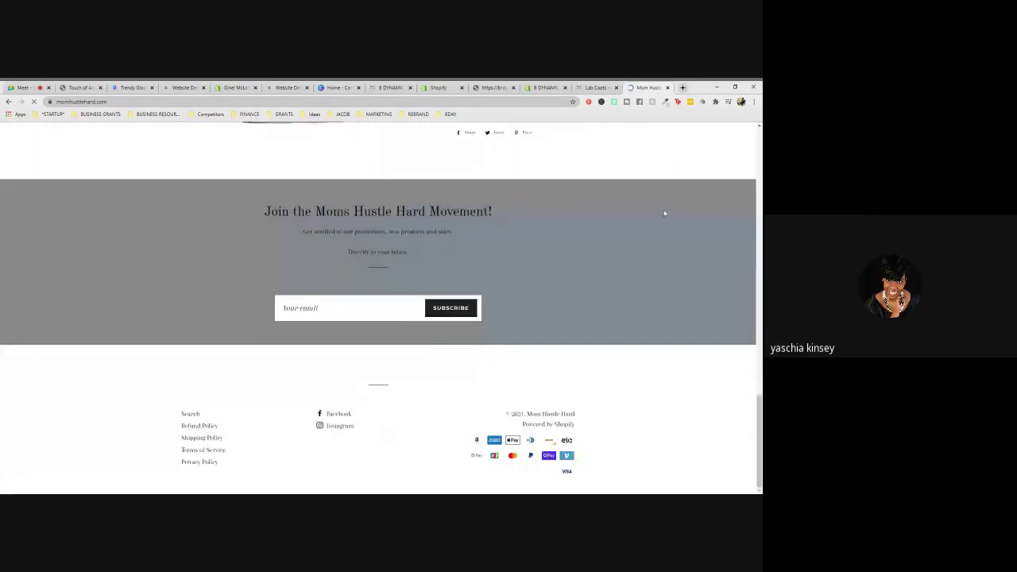
scroll(664, 213, "up", 10)
scroll(664, 212, "up", 3)
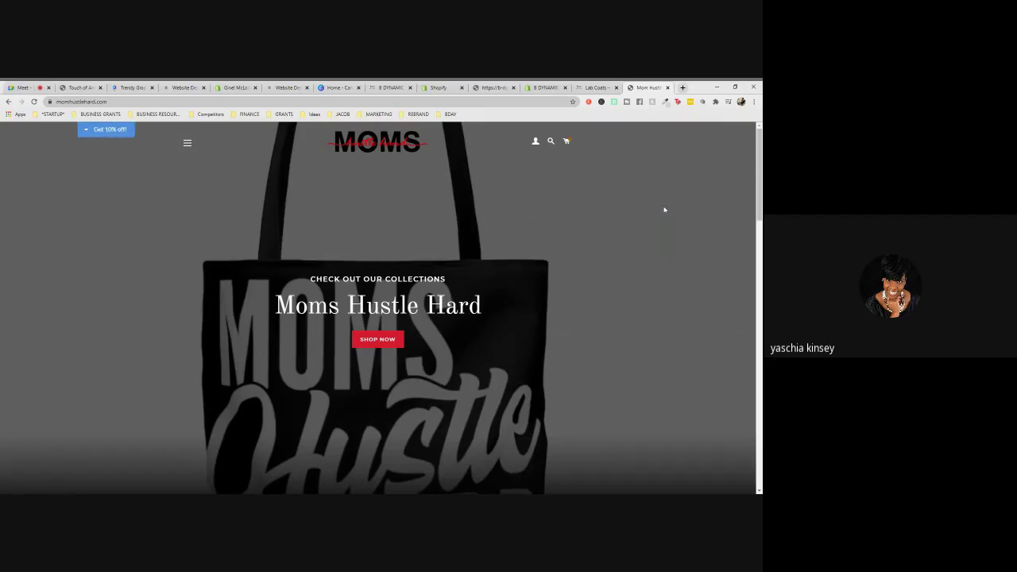
- Open the 'Get 10% off!' signup pop-up and scroll the storefront behind it
left_click(88, 133)
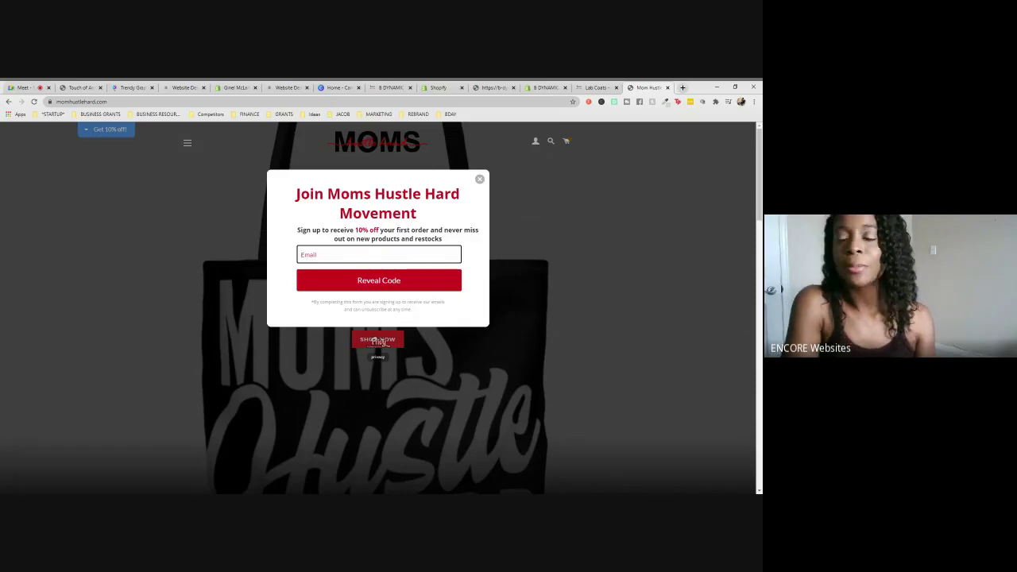
scroll(685, 244, "down", 2)
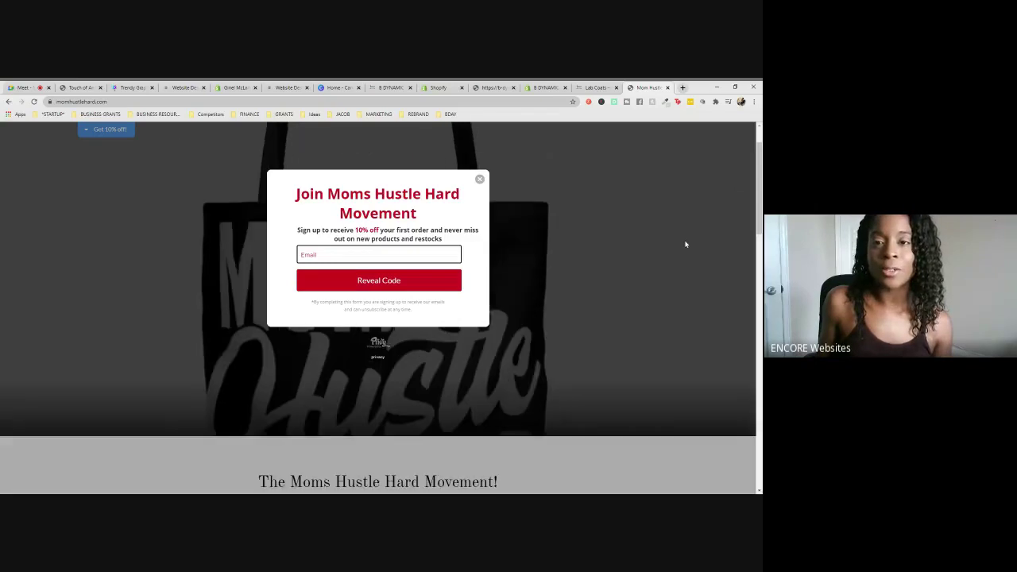
scroll(685, 244, "down", 2)
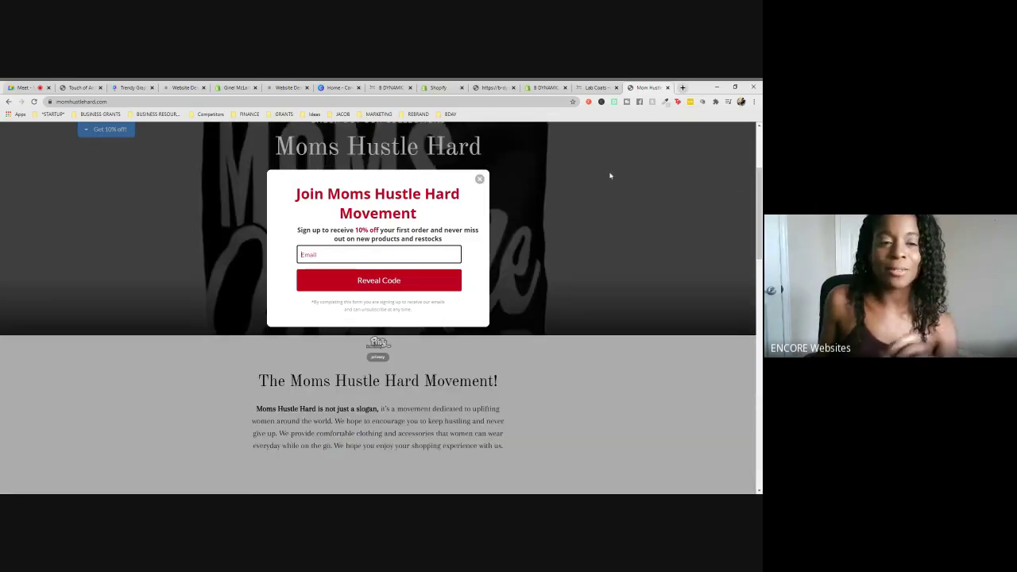
scroll(596, 175, "up", 4)
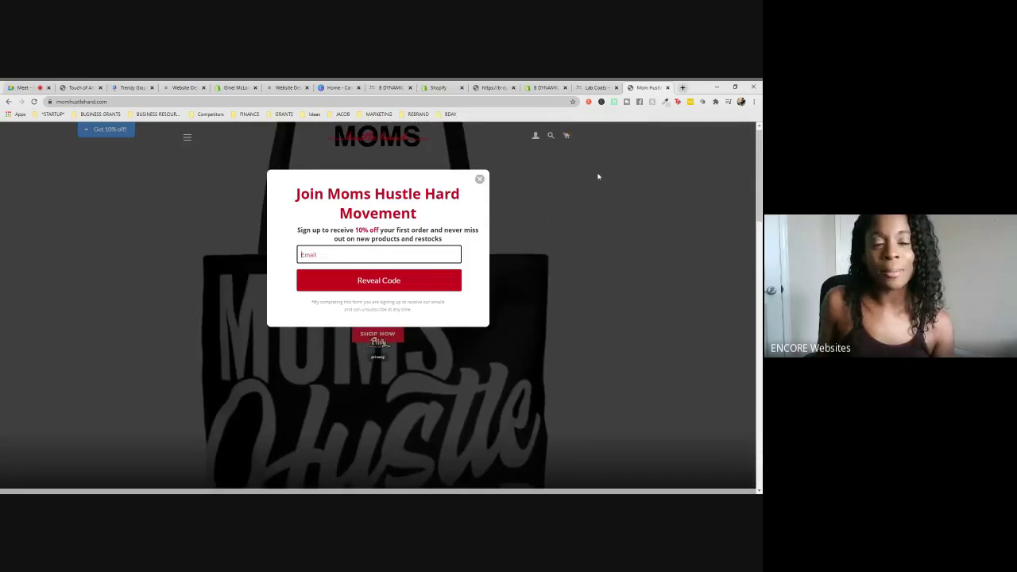
scroll(598, 176, "down", 5)
scroll(598, 176, "down", 3)
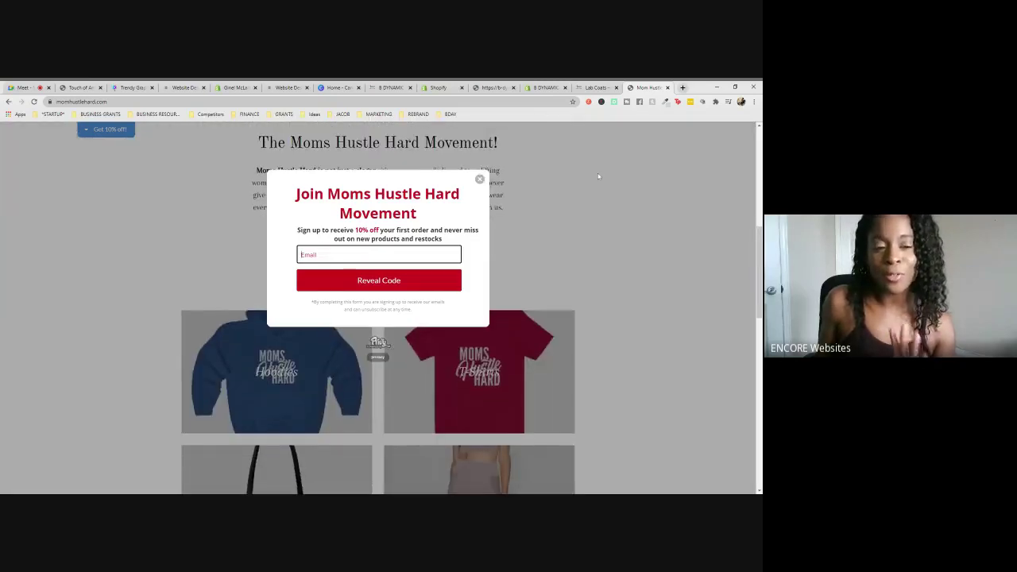
scroll(599, 177, "down", 1)
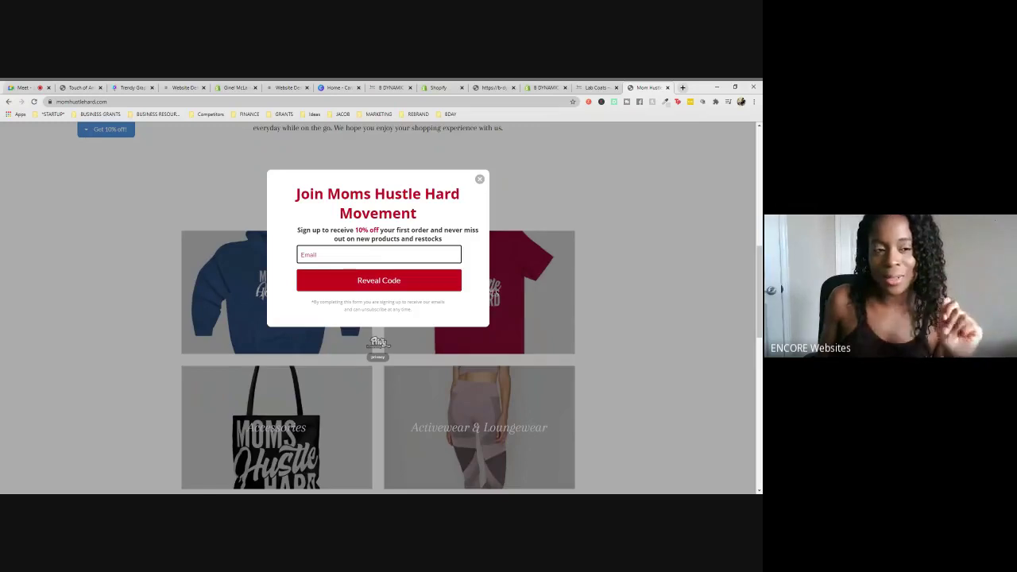
scroll(561, 168, "up", 5)
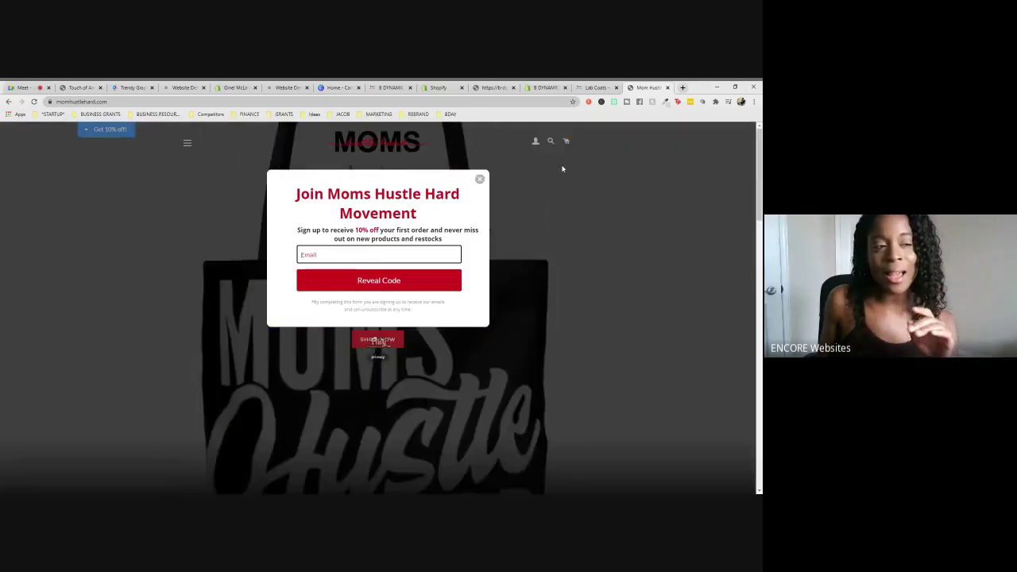
- Close the 10% off pop-up, scroll through the collections and Tote Bag, then return to the top banner
left_click(478, 178)
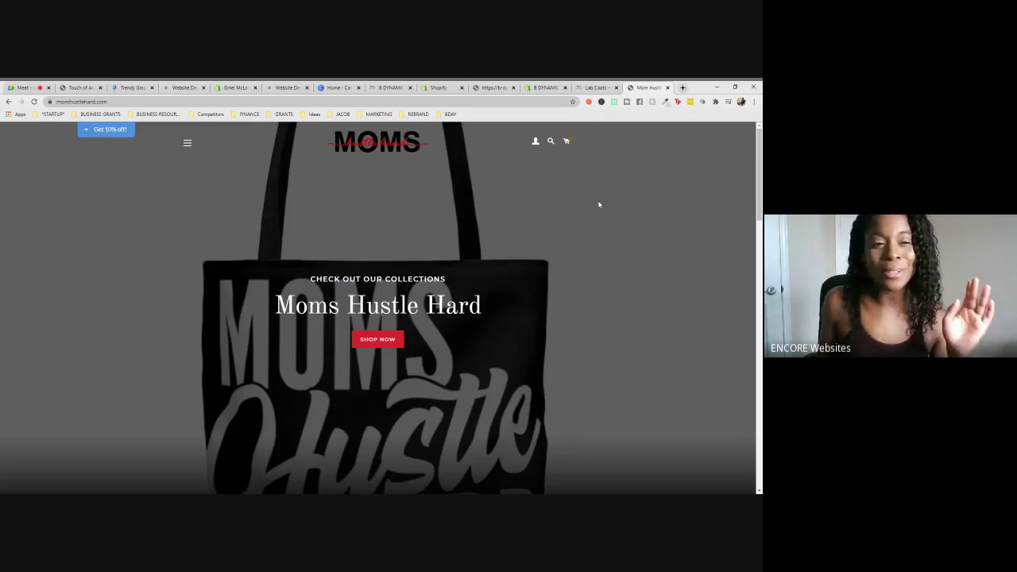
scroll(599, 204, "down", 4)
scroll(599, 204, "down", 10)
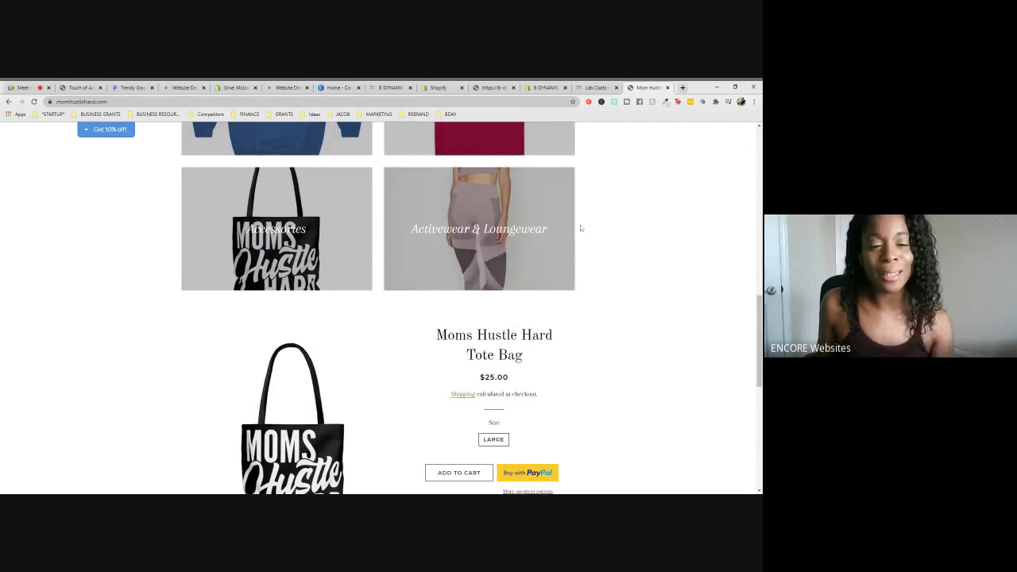
scroll(583, 218, "down", 3)
scroll(586, 214, "down", 2)
scroll(586, 213, "up", 2)
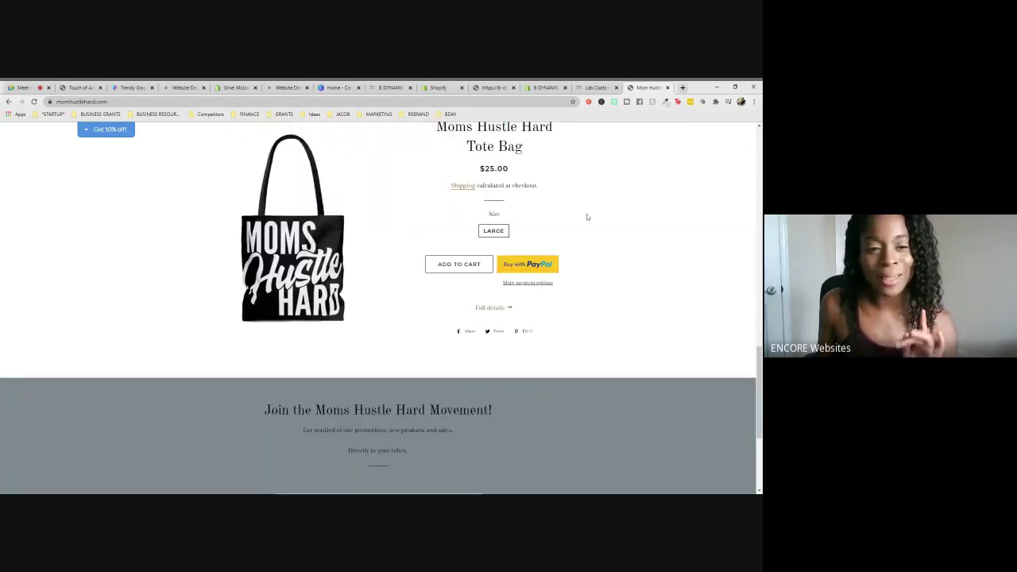
scroll(586, 214, "up", 4)
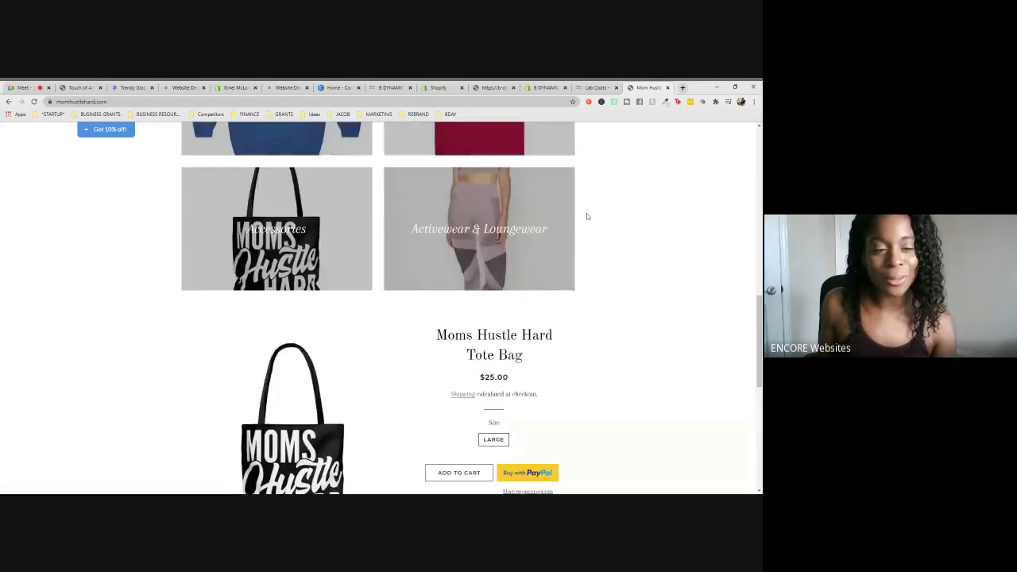
scroll(586, 215, "up", 1)
scroll(586, 215, "down", 2)
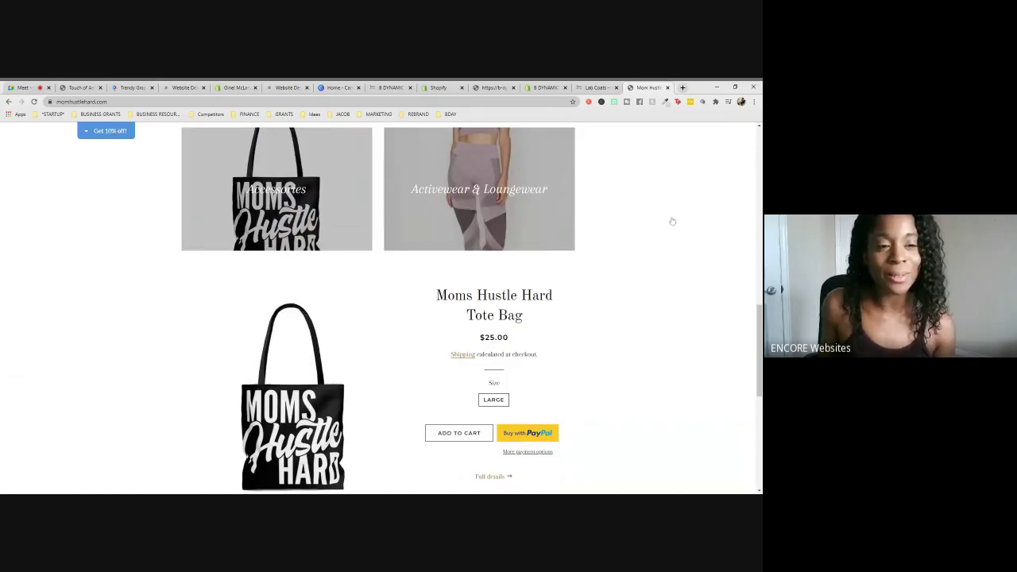
scroll(717, 247, "up", 10)
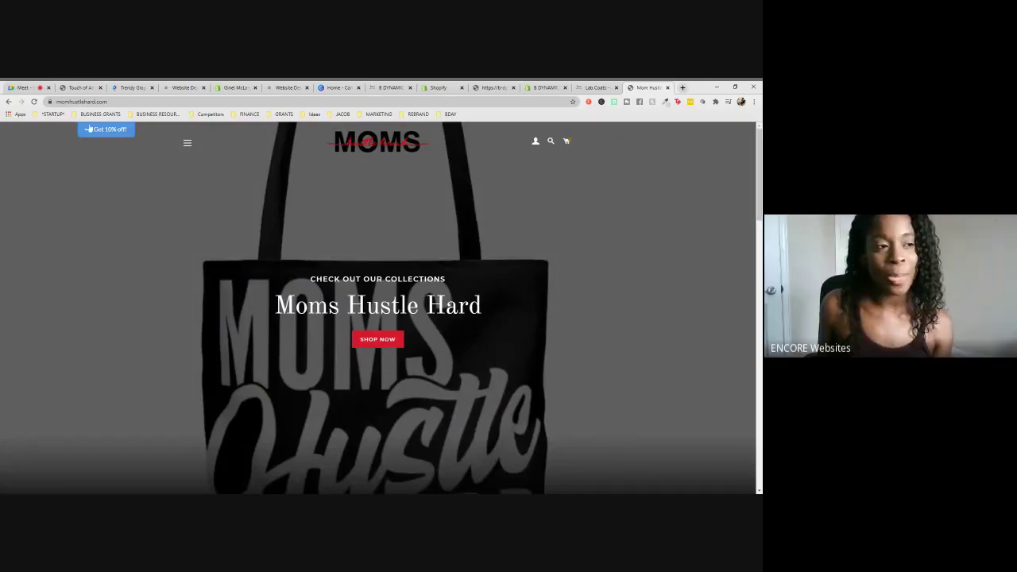
left_click(111, 130)
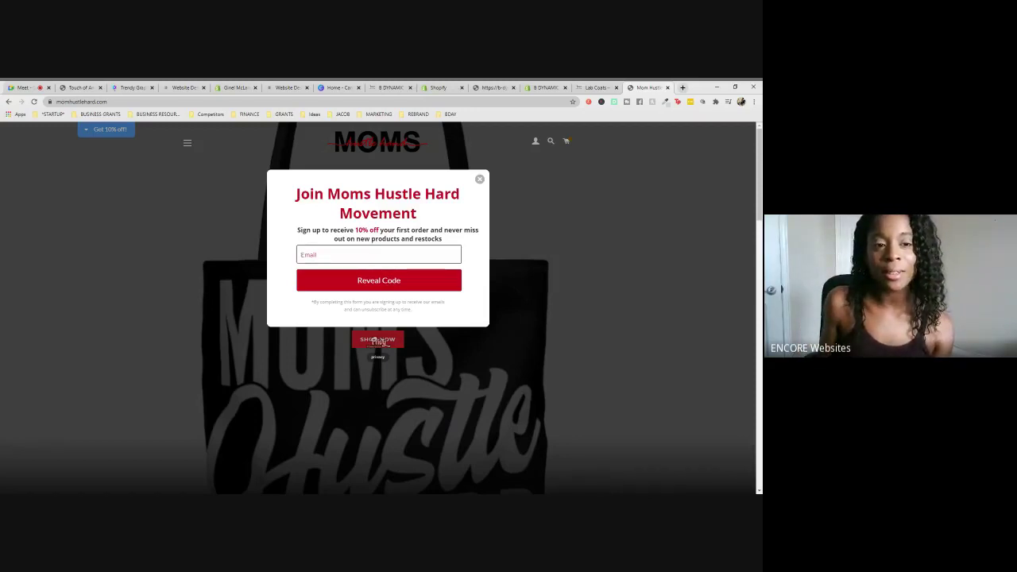
left_click_drag(418, 215, 295, 200)
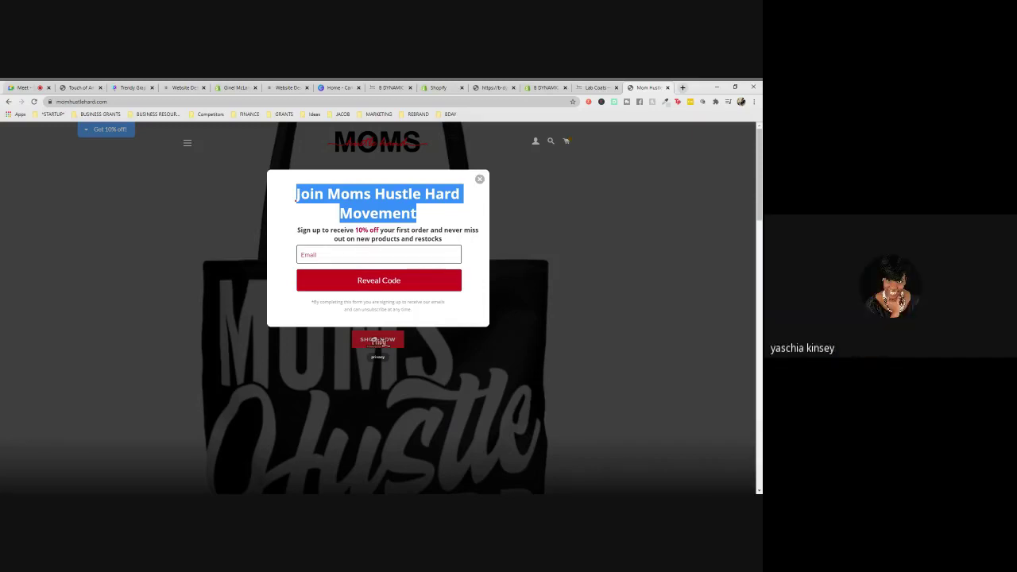
left_click(479, 179)
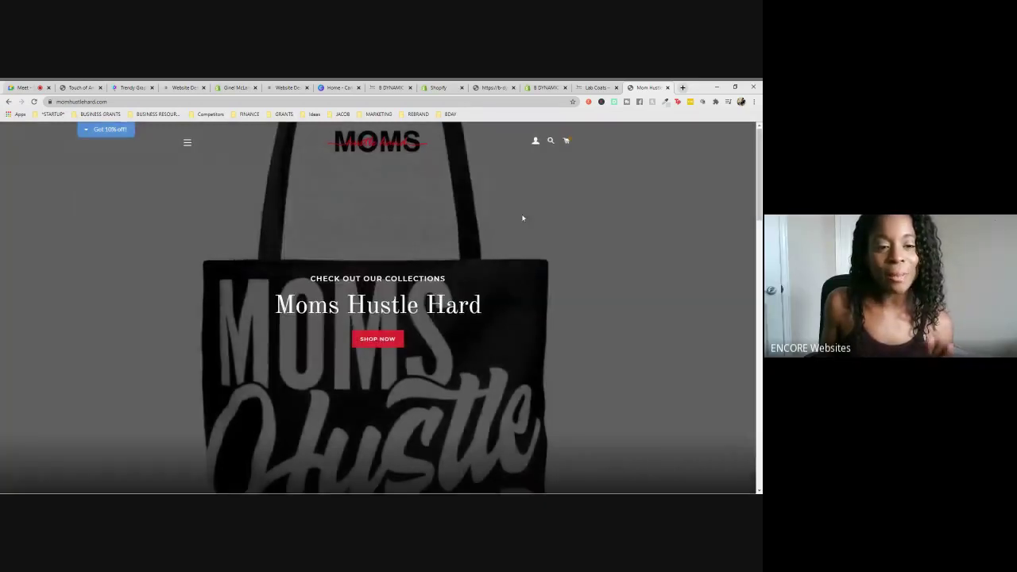
scroll(524, 218, "down", 10)
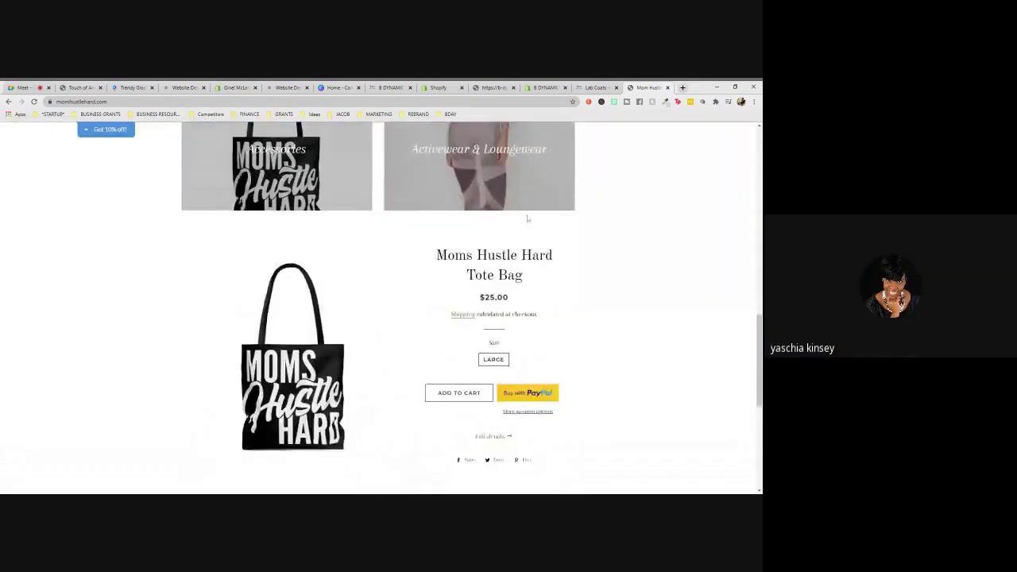
scroll(527, 218, "down", 5)
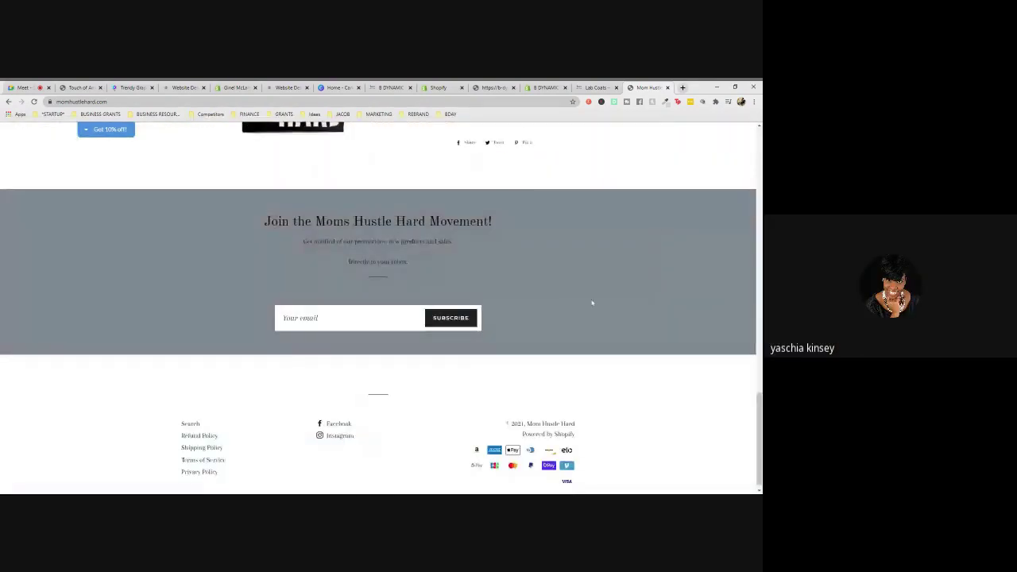
scroll(630, 283, "up", 8)
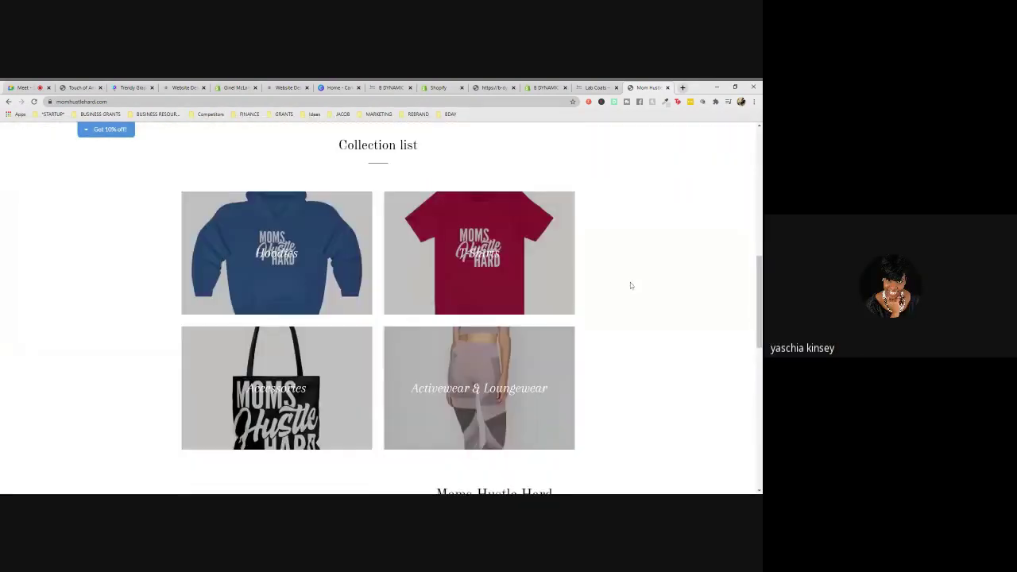
scroll(630, 285, "up", 2)
scroll(532, 249, "up", 3)
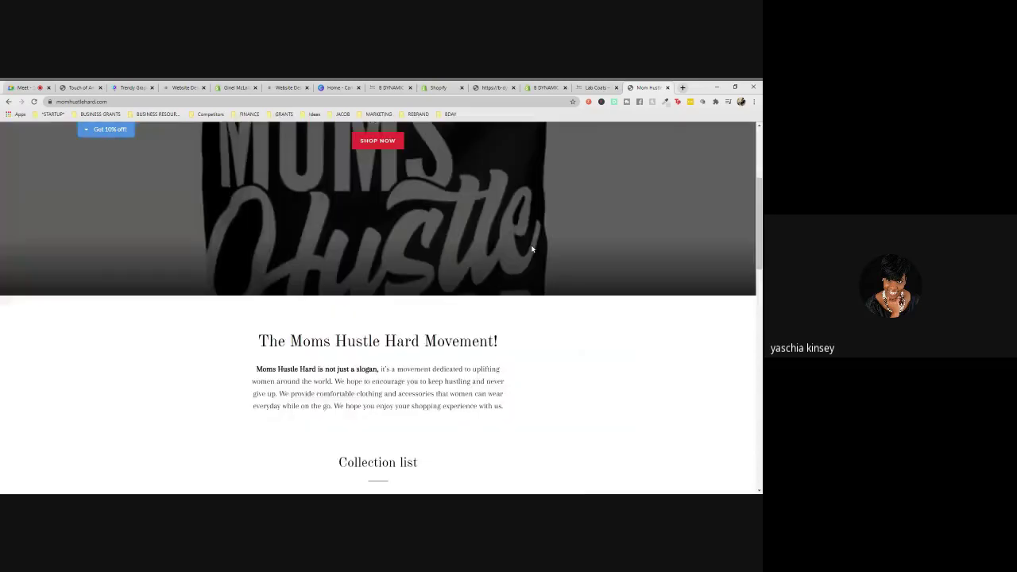
scroll(532, 249, "up", 3)
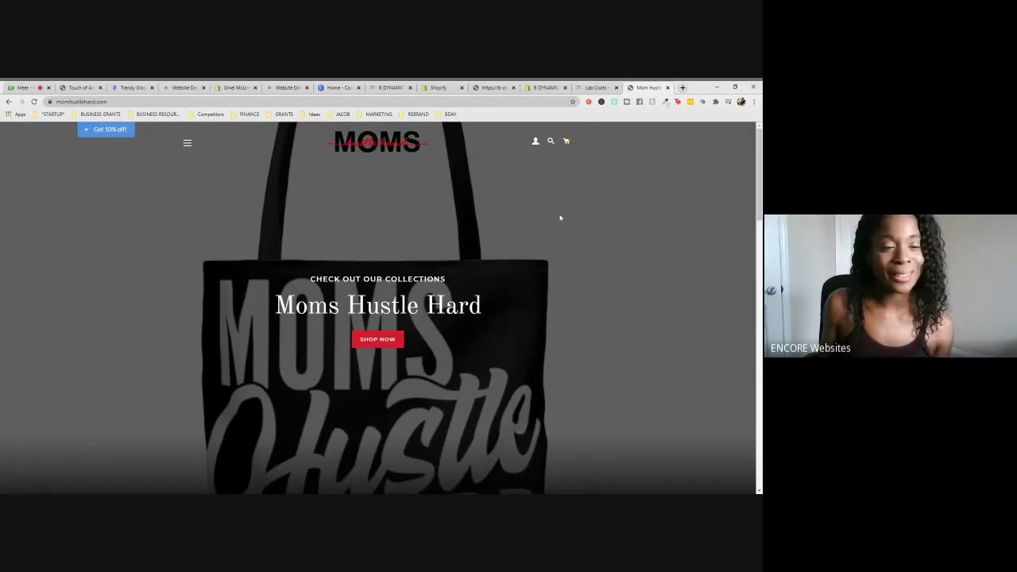
scroll(559, 218, "down", 6)
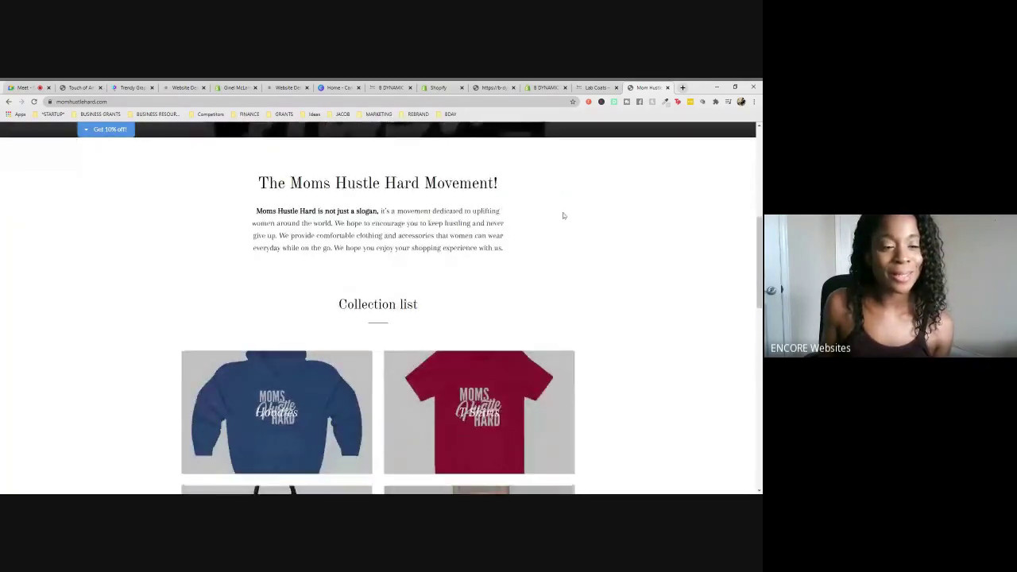
scroll(563, 216, "up", 6)
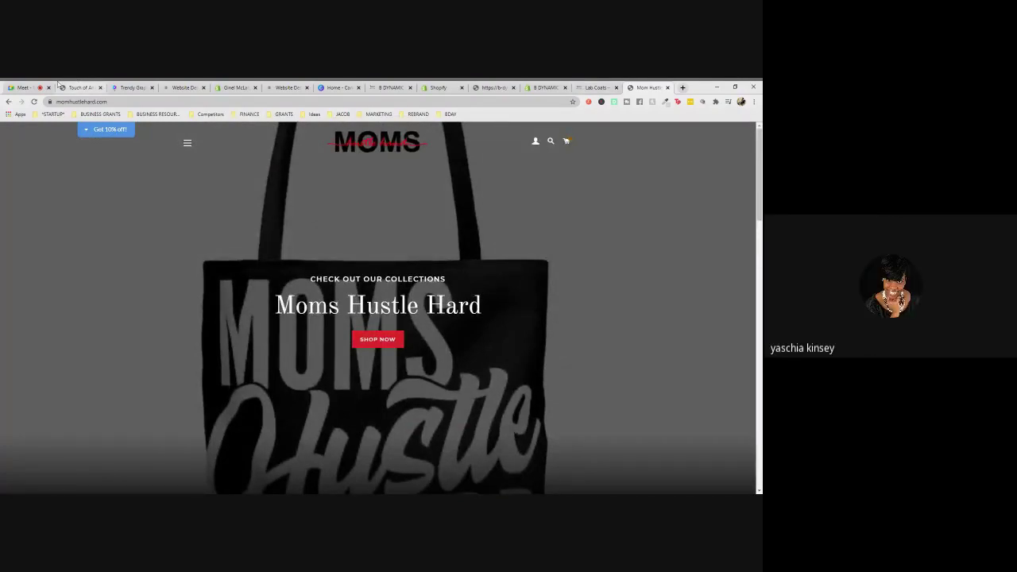
left_click(188, 143)
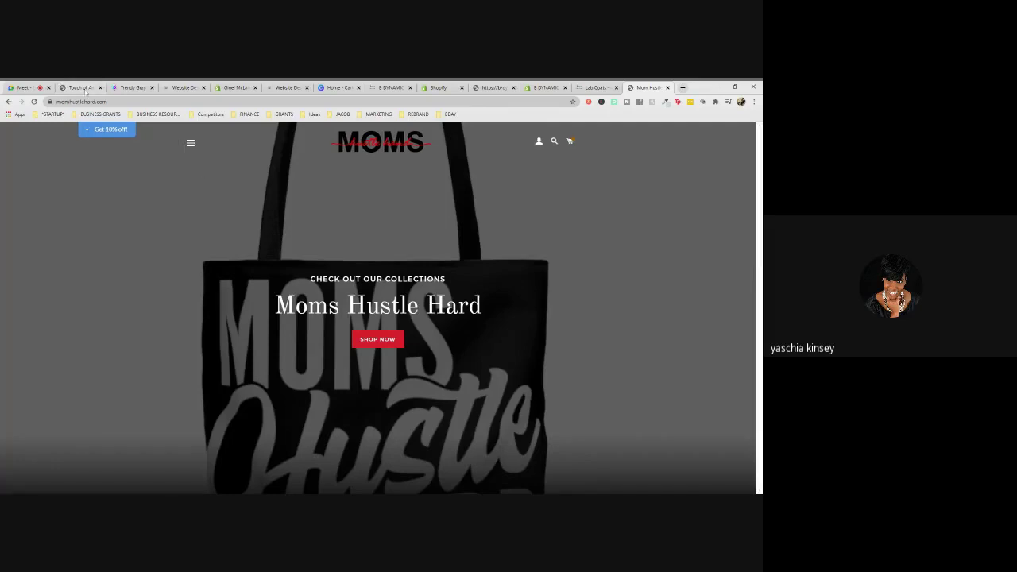
- Return to the Google Meet call, then switch to the B DYNAMIC store's admin tab
left_click(24, 87)
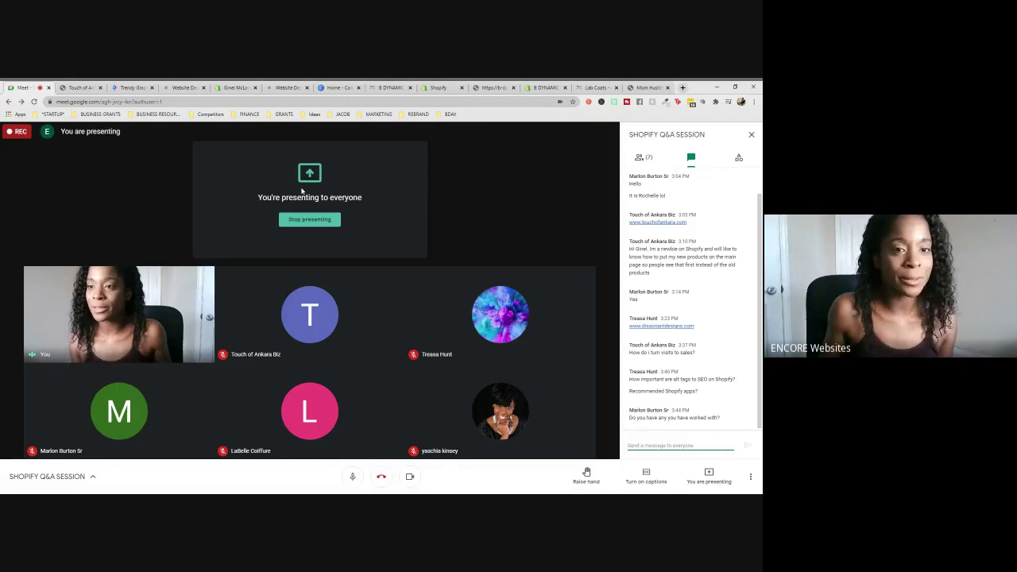
left_click(439, 87)
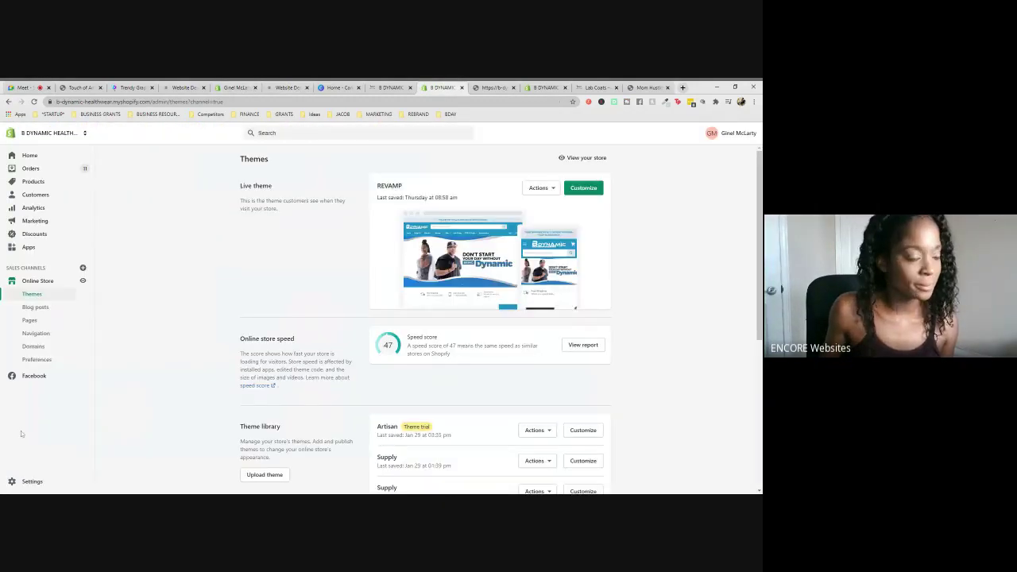
- Open B DYNAMIC's Settings, close that tab, and bring up the Home Page Active collection tab
left_click(30, 482)
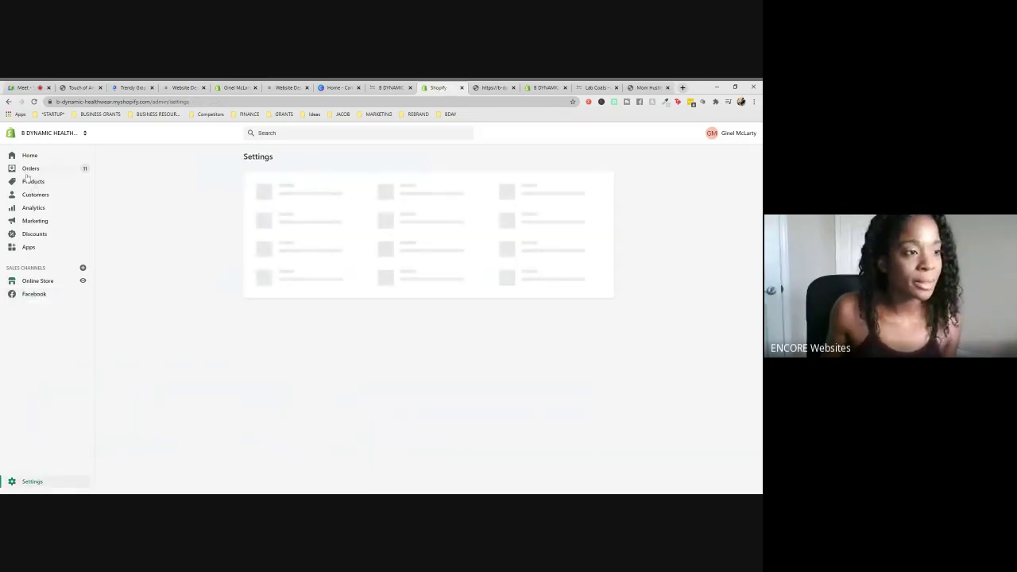
left_click(461, 87)
left_click(230, 88)
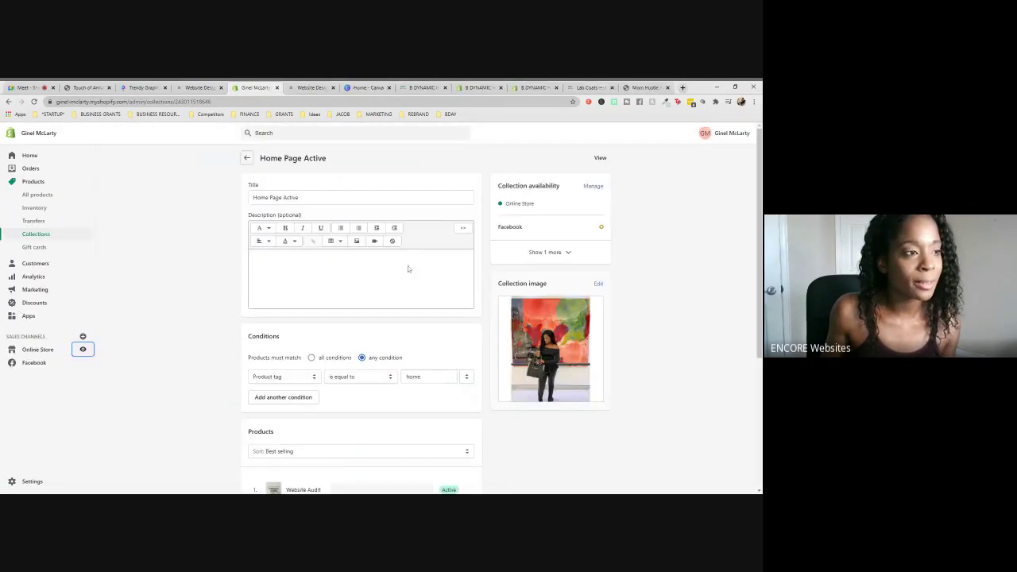
- Expand the Home Page Active collection's search listing fields and select its 'Home Page Active' page title
scroll(410, 265, "down", 5)
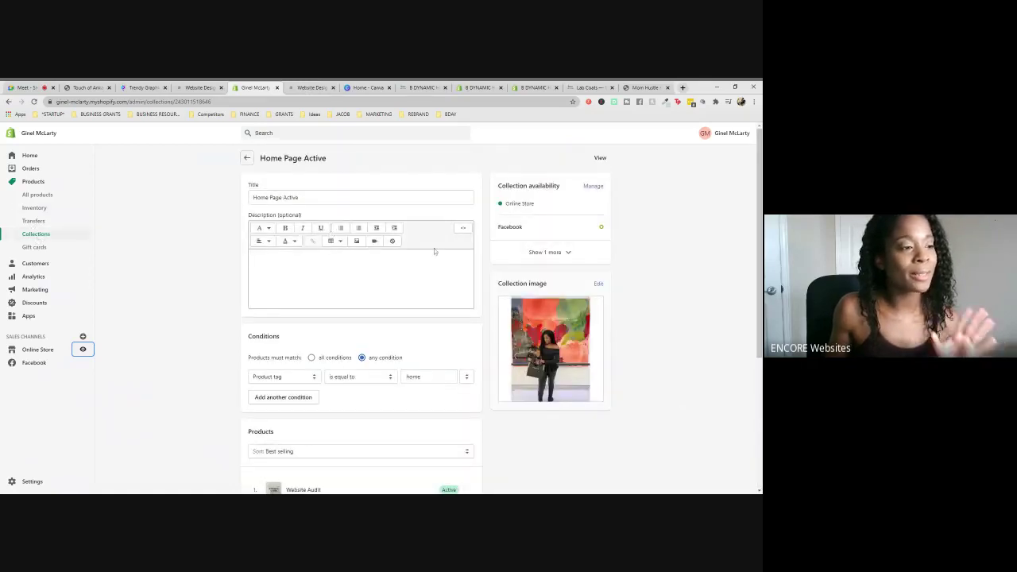
scroll(435, 247, "down", 4)
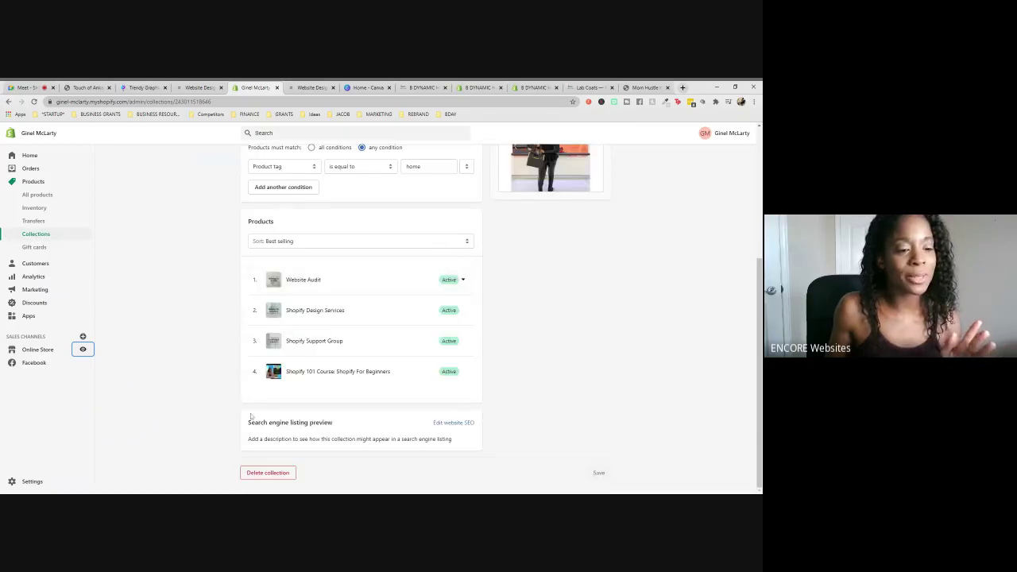
left_click_drag(276, 423, 247, 423)
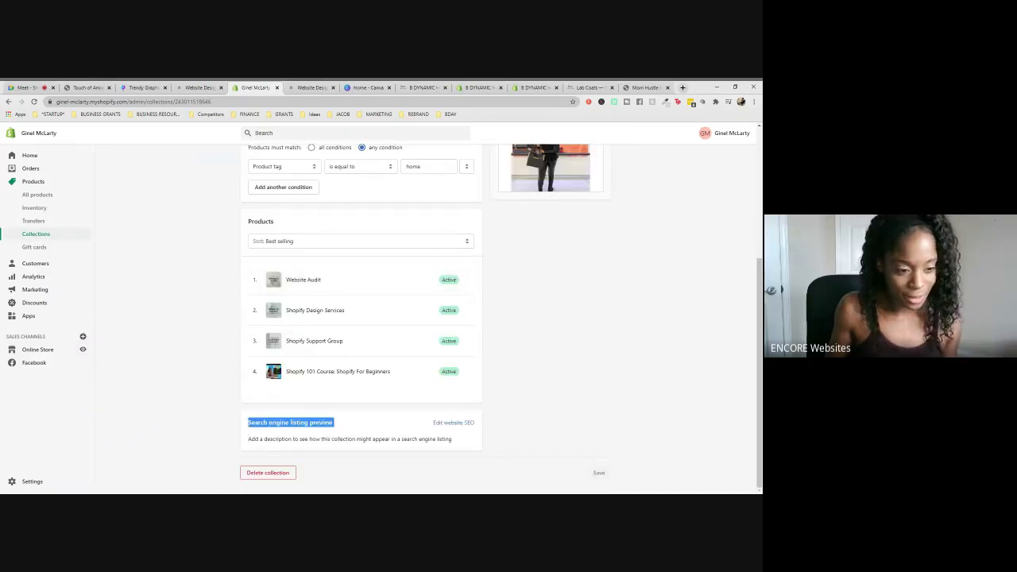
left_click(461, 424)
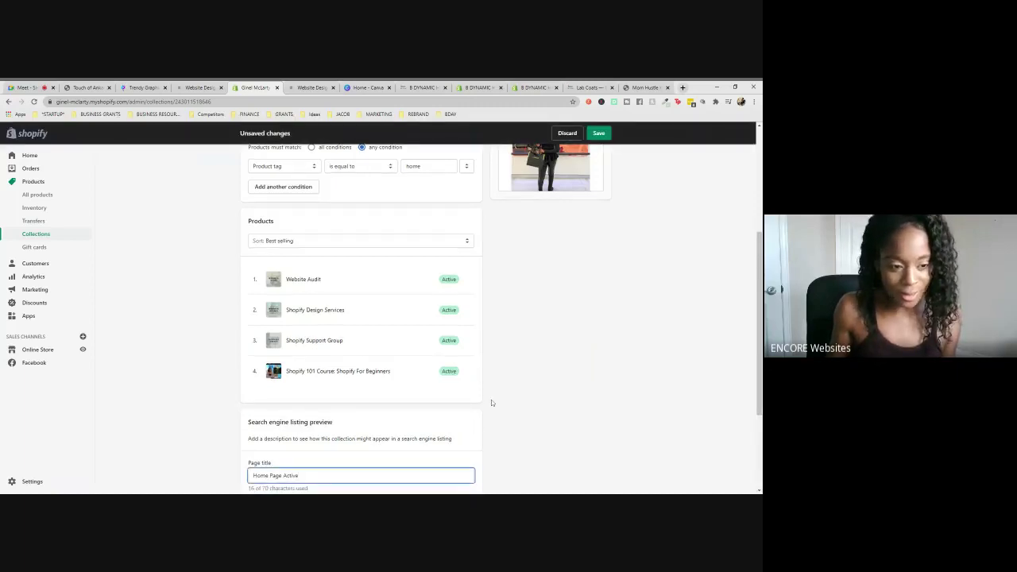
scroll(491, 402, "down", 3)
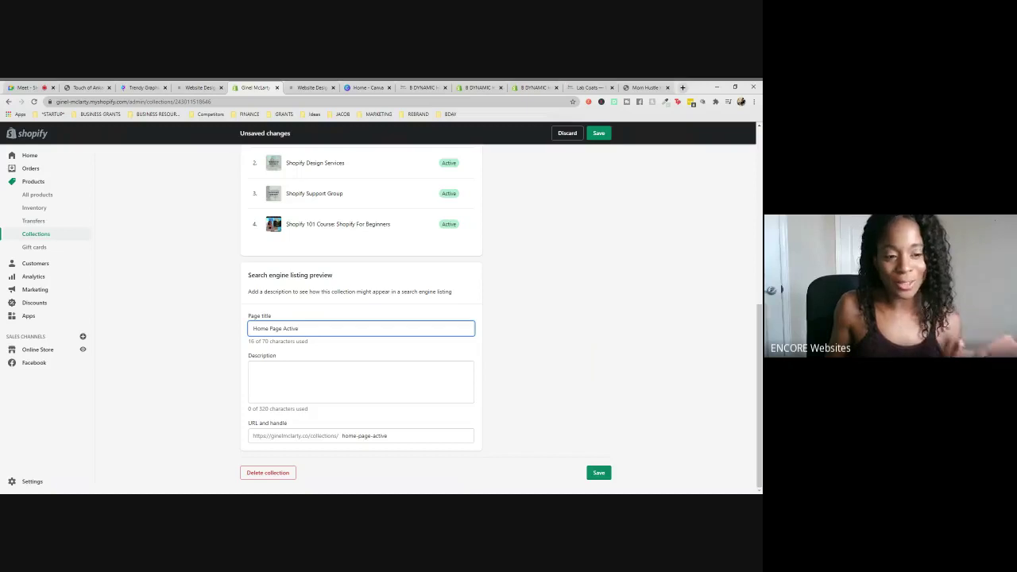
left_click_drag(317, 329, 229, 334)
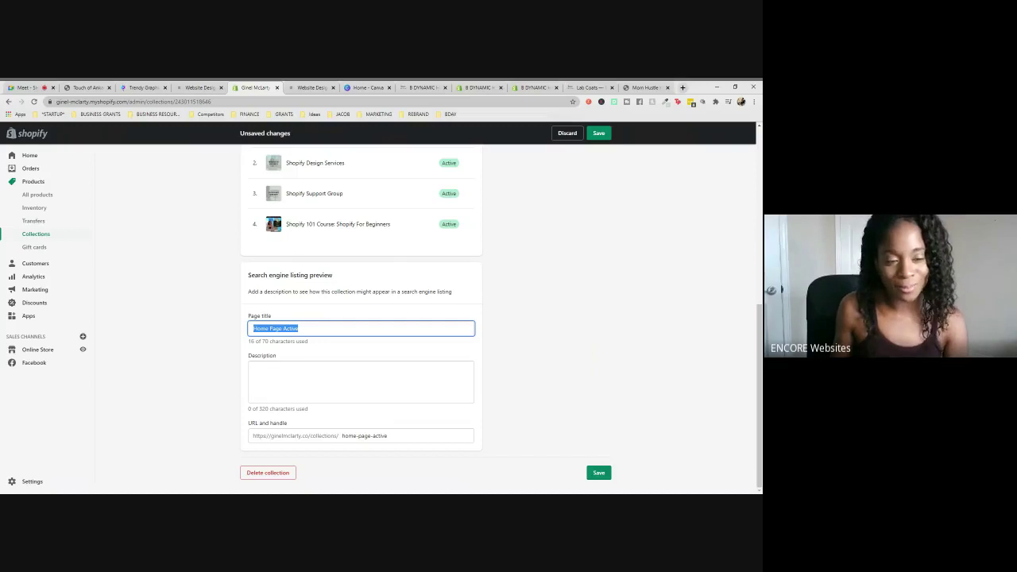
left_click(19, 88)
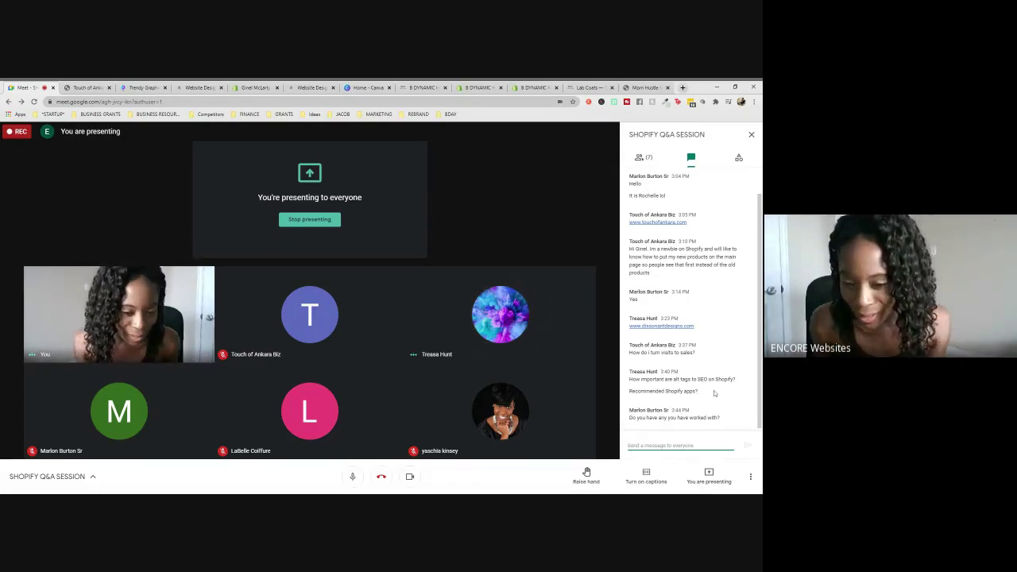
left_click(698, 395)
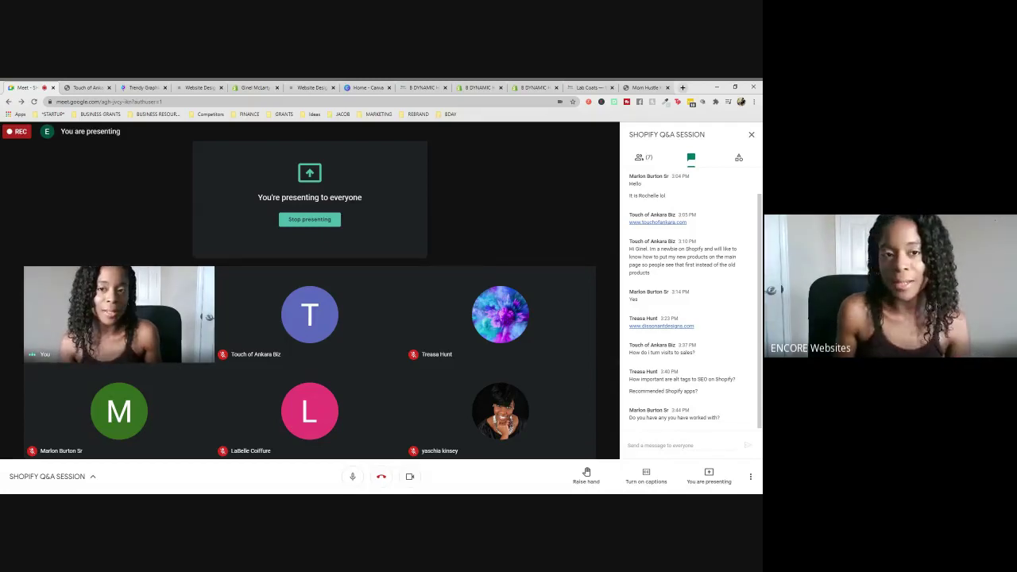
- On the Moms Hustle Hard tab, start typing an address ('sho', 'nap') and clear it
left_click(646, 88)
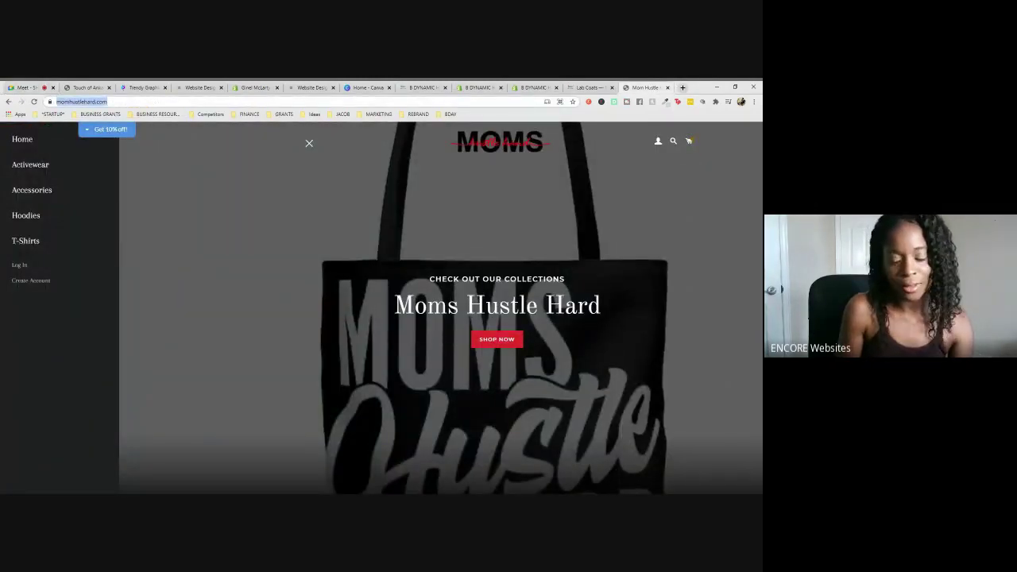
type("sho")
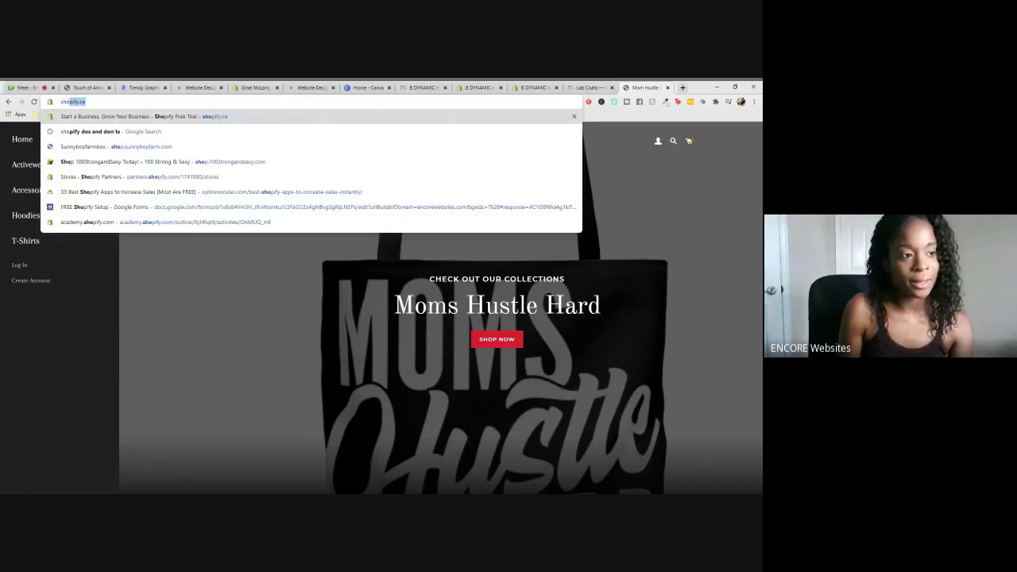
key("BackSpace")
key("BackSpace")
key("BackSpace")
type("na")
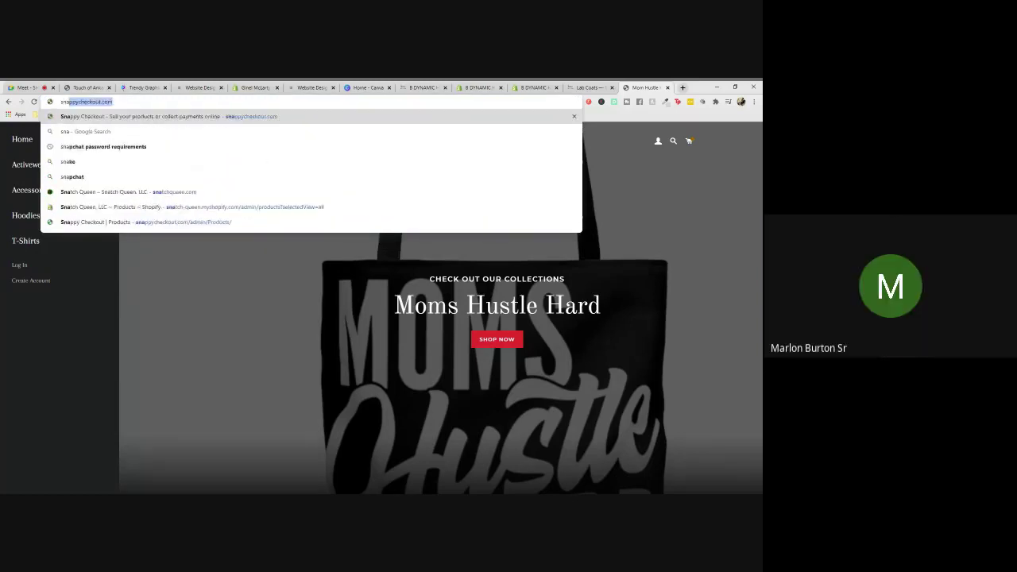
type("p")
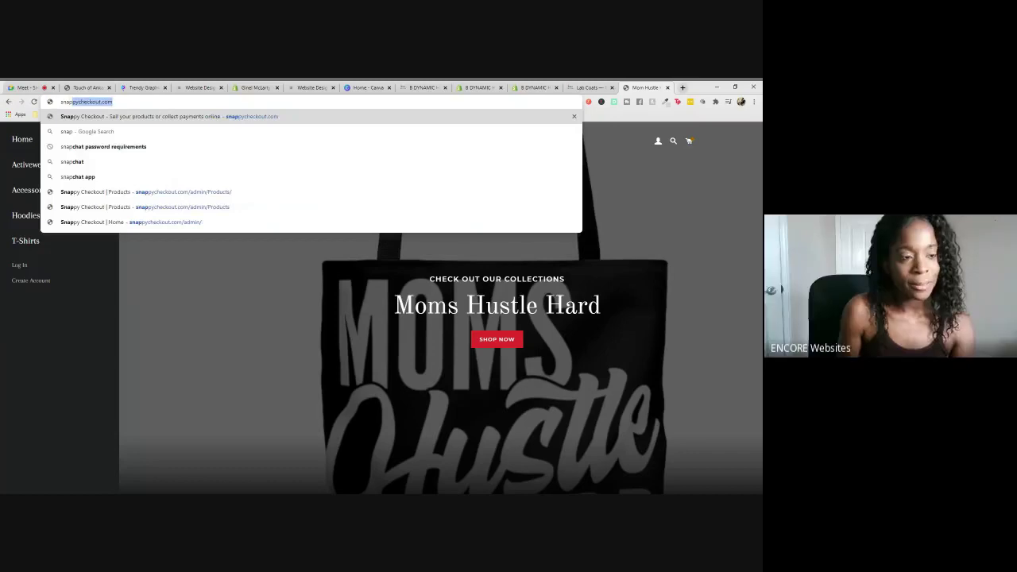
key("BackSpace")
key("BackSpace")
key("BackSpace")
key("BackSpace")
key("BackSpace")
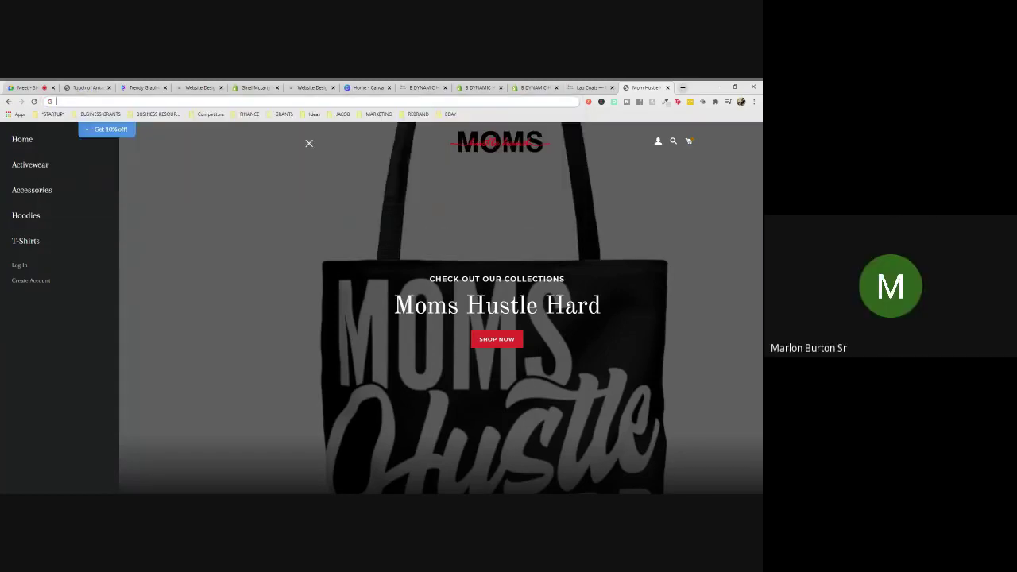
- Reload the Touch of Ankara storefront, then open the BDynamic health wear storefront tab
left_click(89, 87)
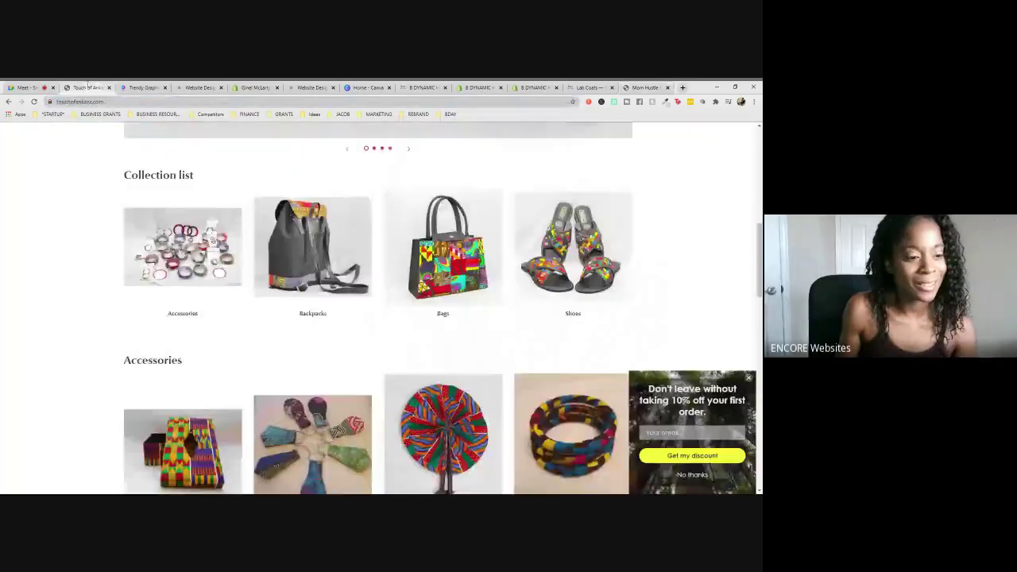
left_click(33, 102)
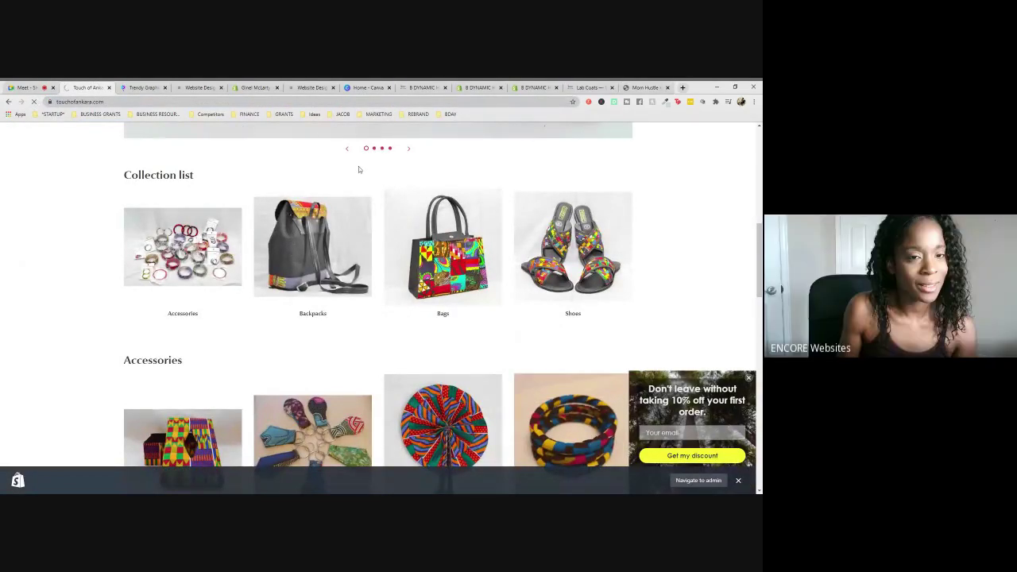
left_click(414, 87)
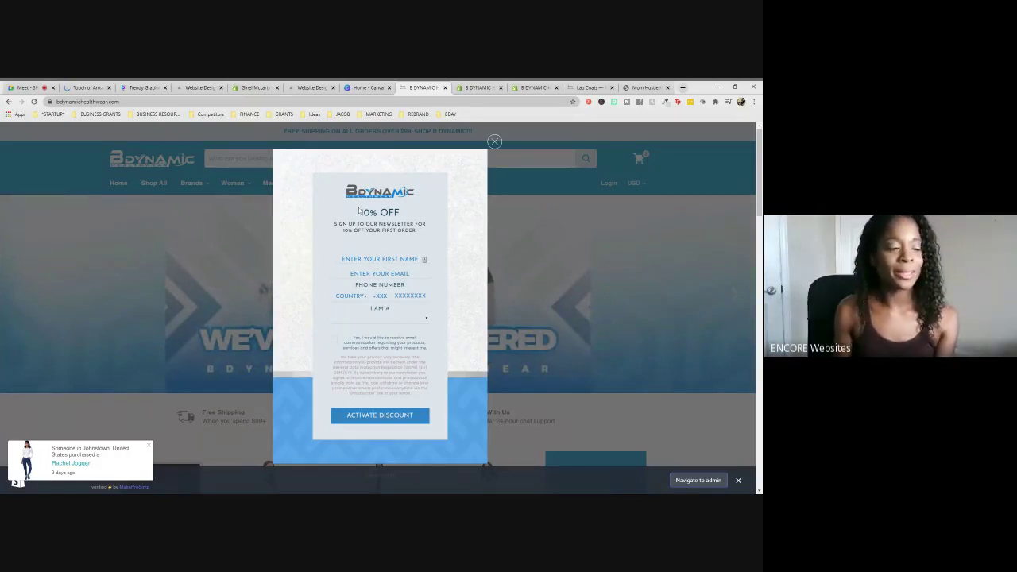
- Dismiss the B Dynamic newsletter pop-up, scroll its products, and return to the Meet call
left_click(496, 142)
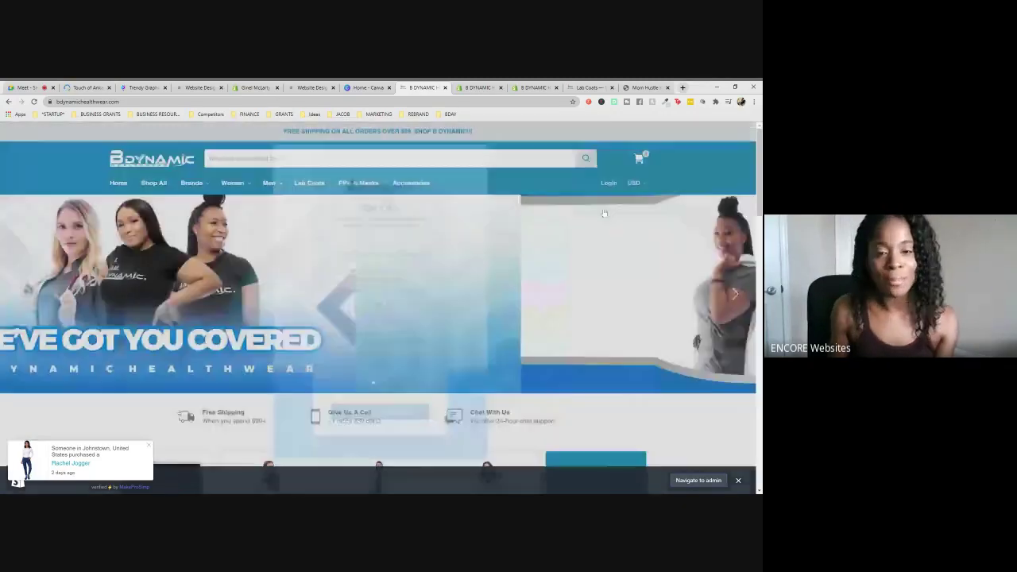
scroll(608, 239, "down", 10)
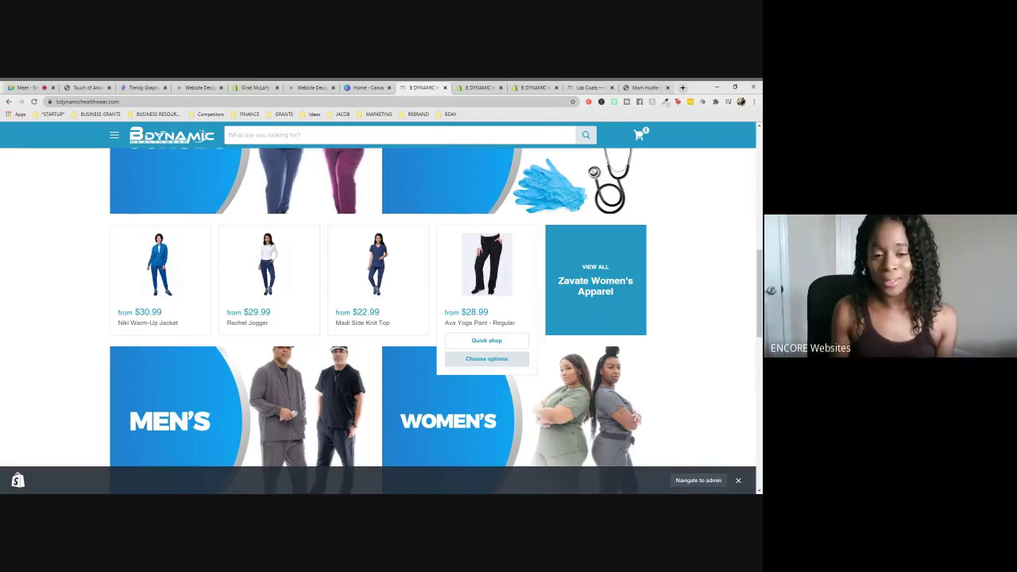
left_click(18, 87)
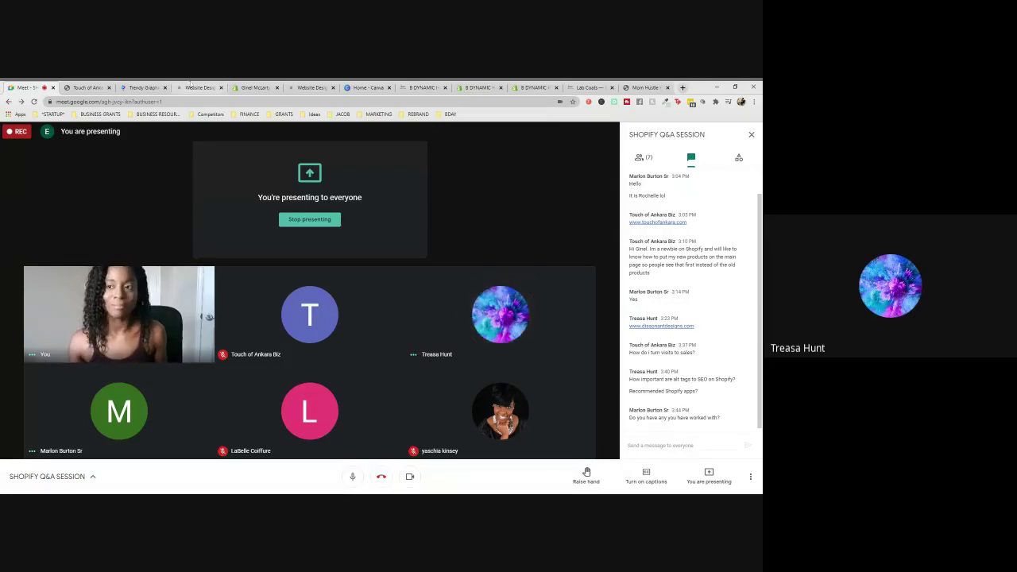
- Switch to the Shopify admin tab listing the seven installed apps
left_click(254, 88)
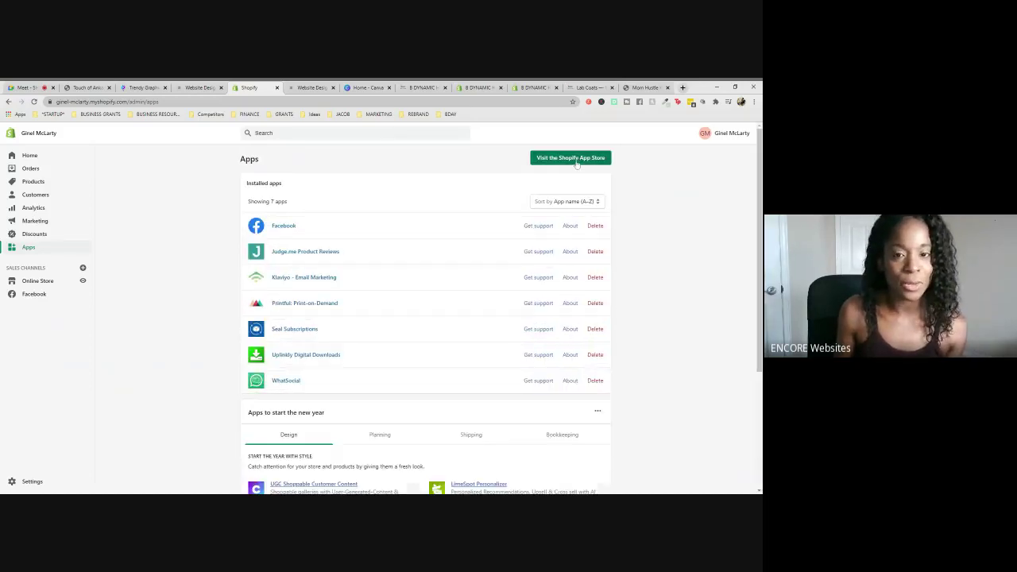
- Go from the Apps page to the Shopify App Store, continuing with the chosen store account
left_click(605, 158)
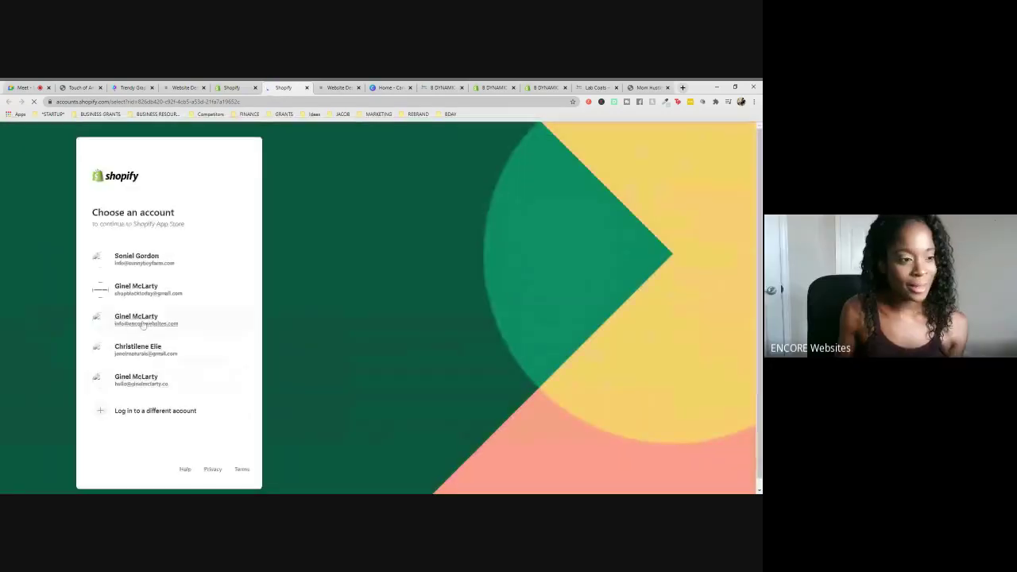
left_click(144, 382)
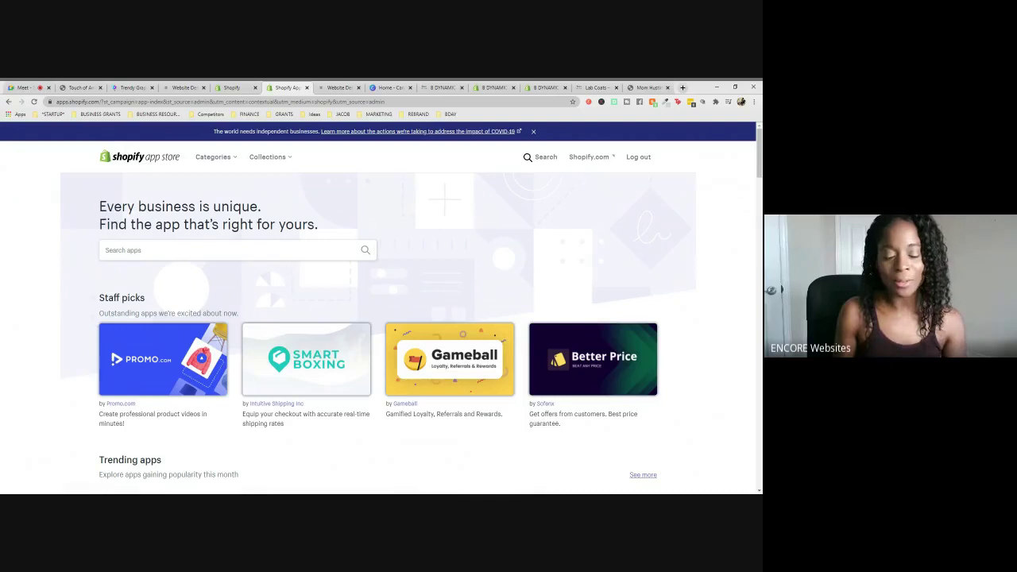
- Search the App Store for 'social proof' apps, bringing up 439 results
left_click(230, 249)
type("so")
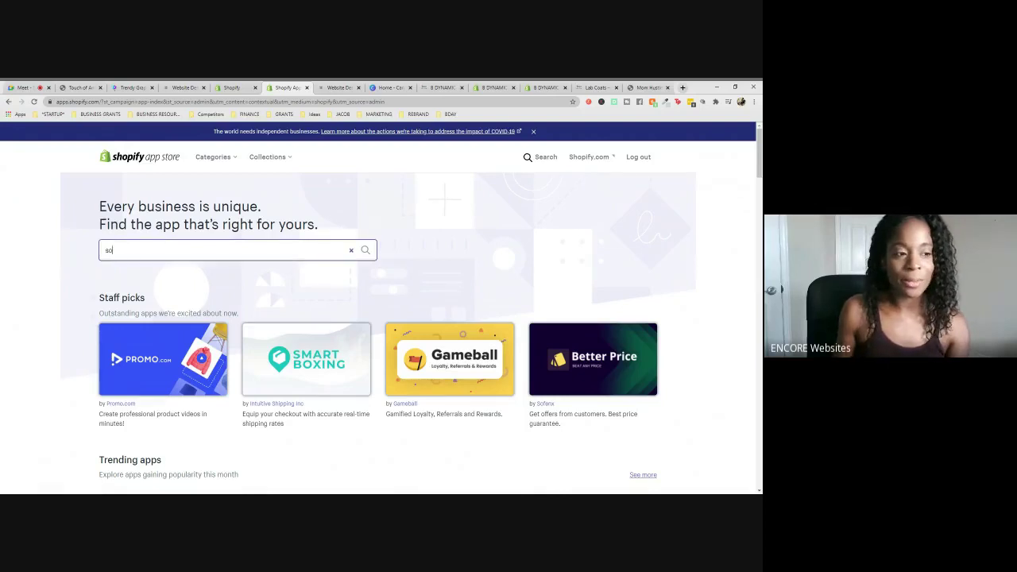
type("cial proof")
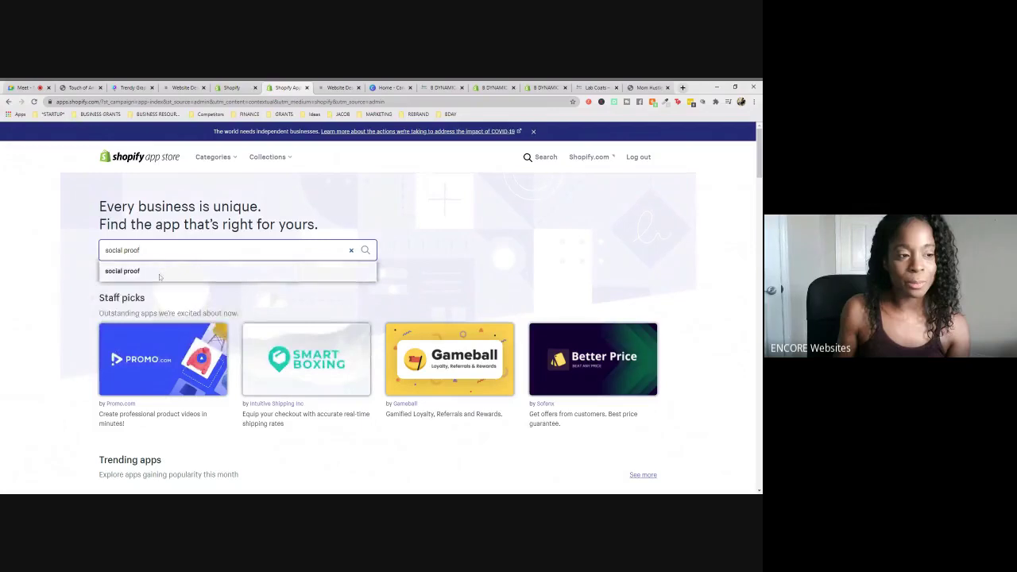
left_click(159, 277)
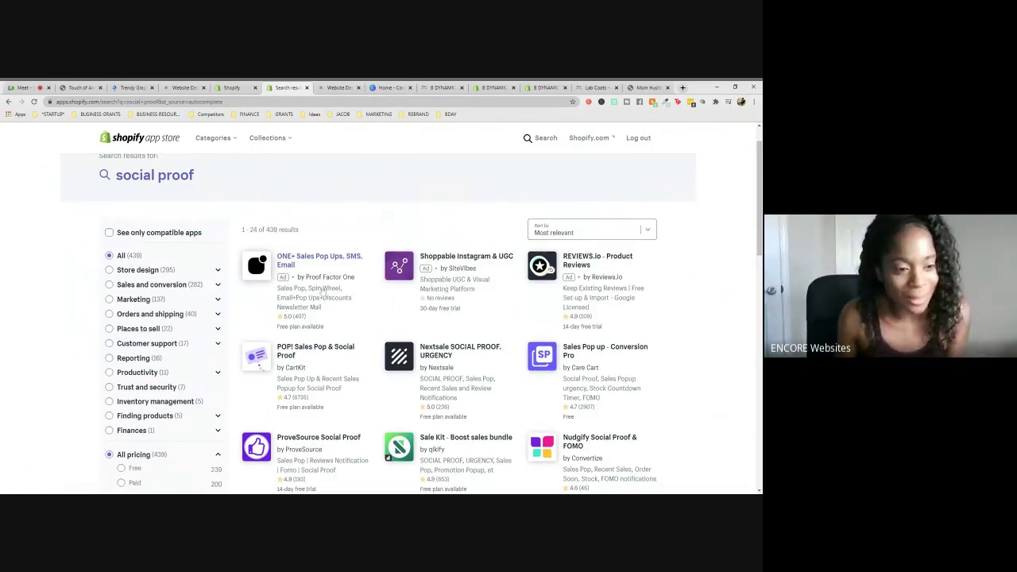
scroll(322, 292, "down", 1)
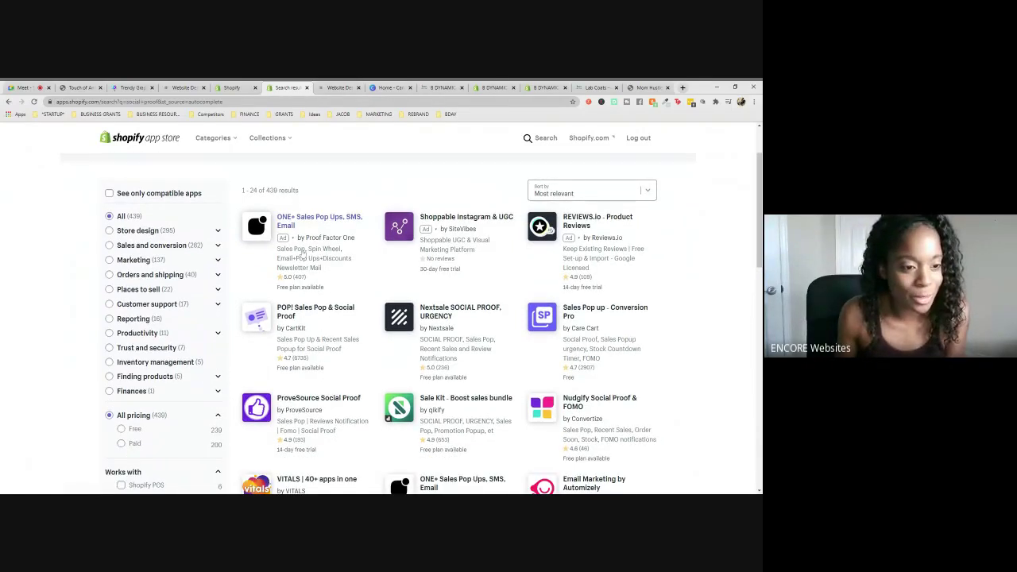
scroll(514, 283, "down", 1)
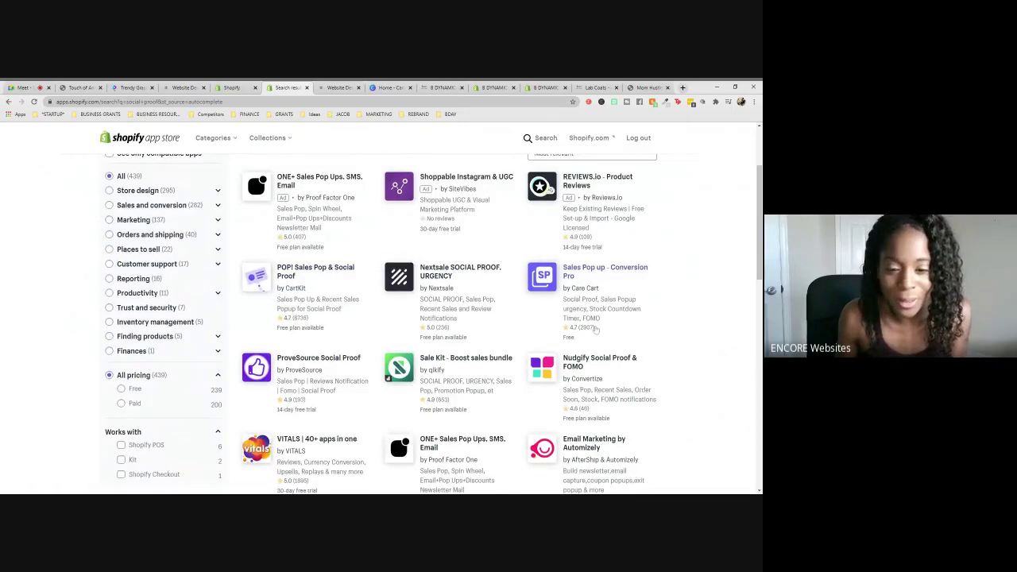
scroll(594, 329, "down", 5)
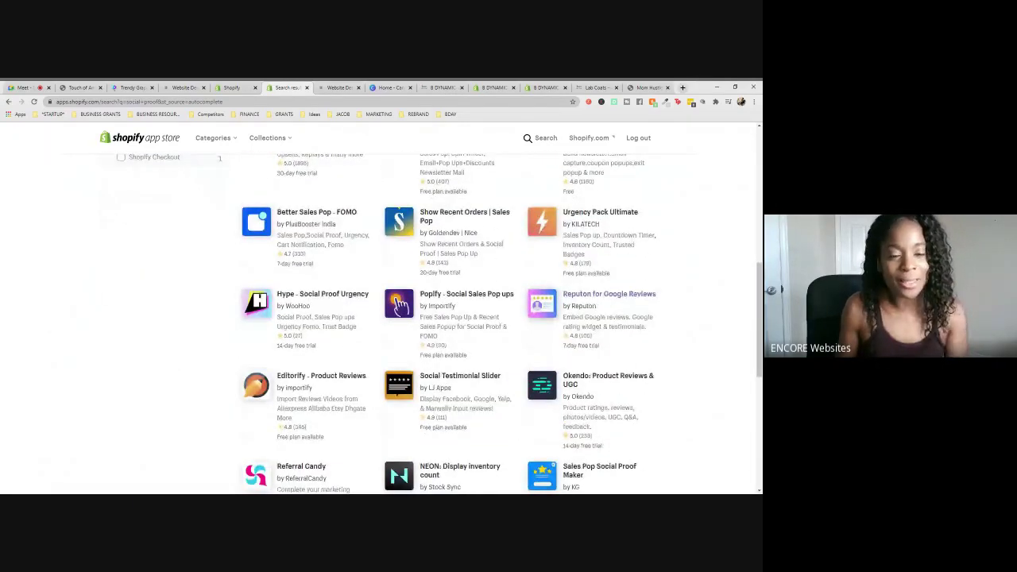
scroll(595, 329, "up", 2)
scroll(595, 329, "up", 5)
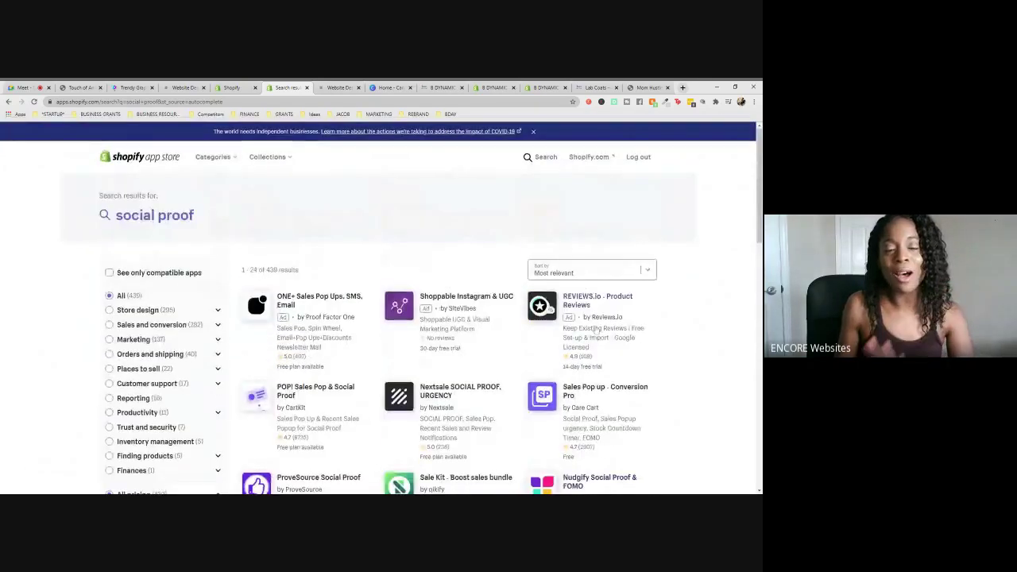
scroll(595, 329, "down", 1)
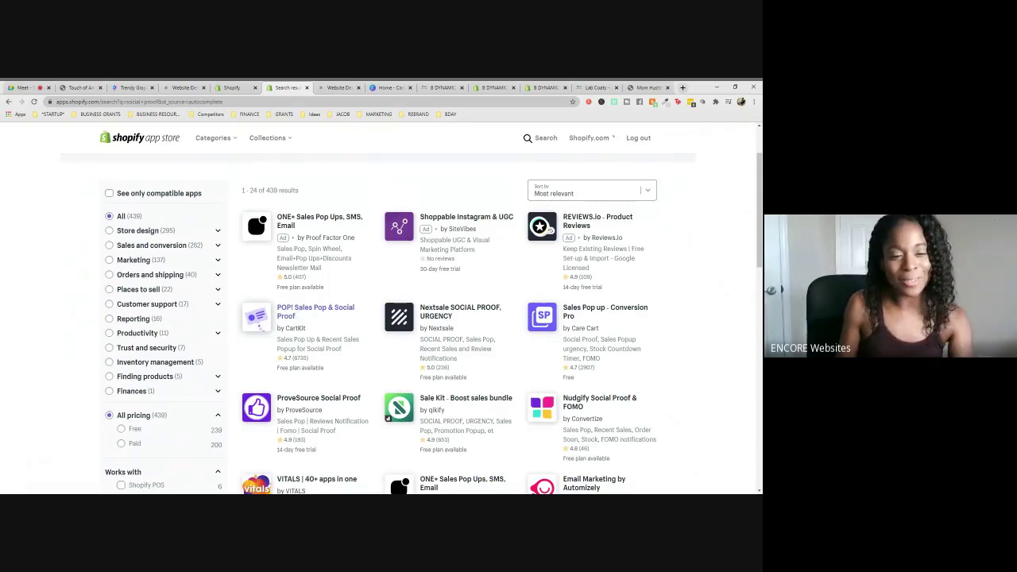
- Open the POP! Sales Pop & Social Proof listing and review its features, Free–$129/month pricing and reviews
left_click(292, 316)
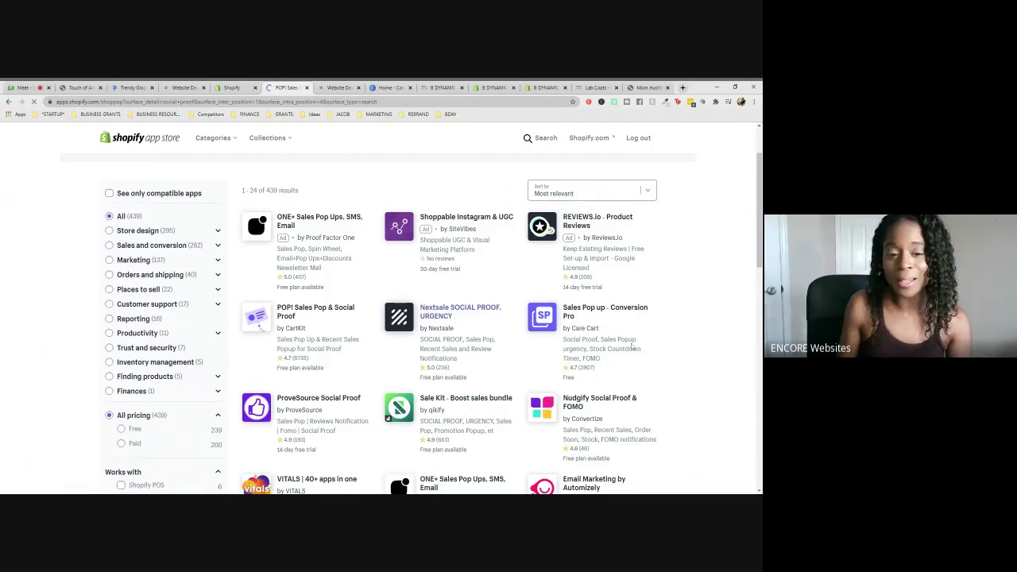
scroll(683, 340, "down", 2)
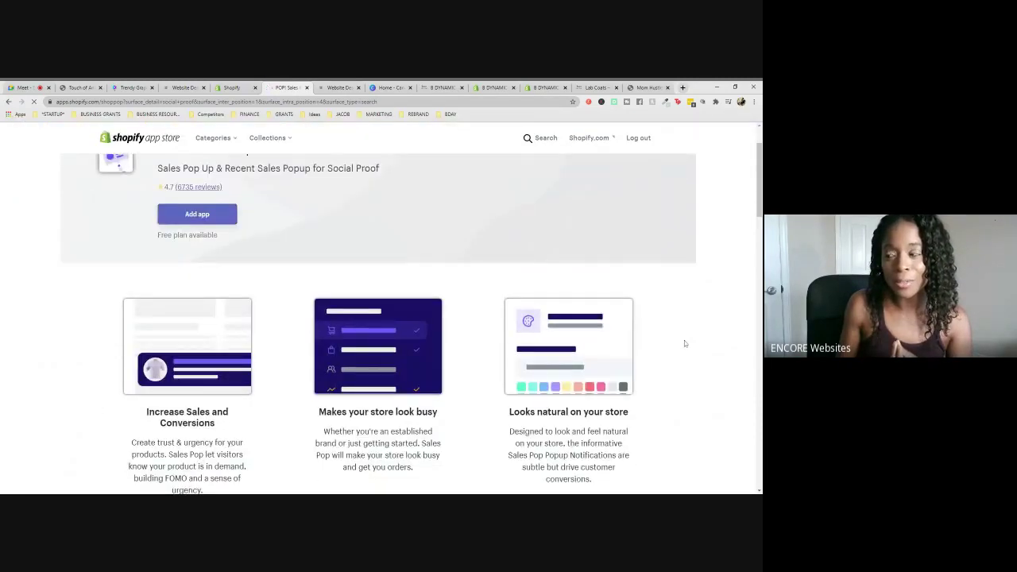
scroll(684, 340, "down", 10)
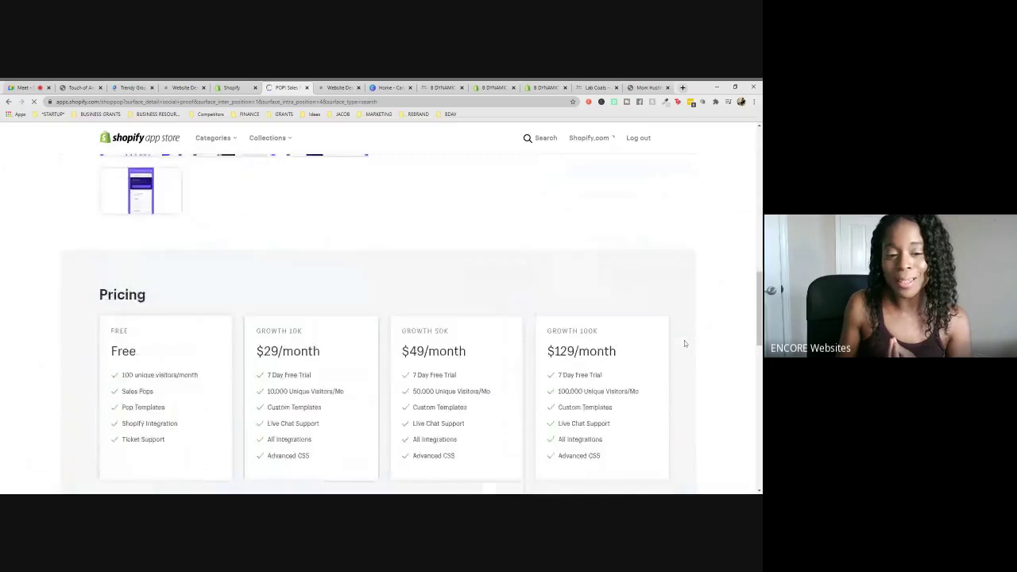
scroll(684, 340, "down", 5)
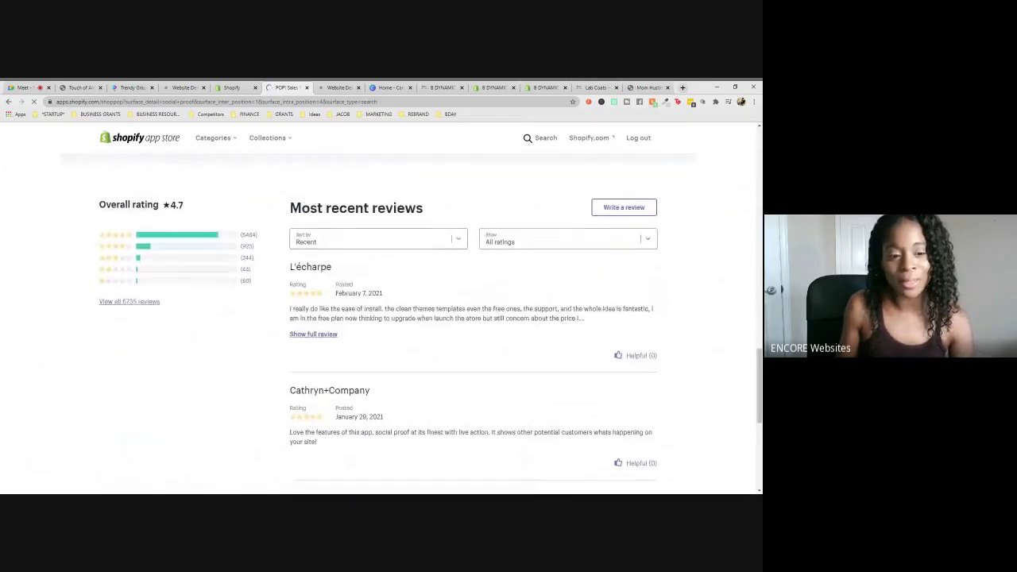
scroll(563, 322, "down", 3)
scroll(564, 322, "up", 6)
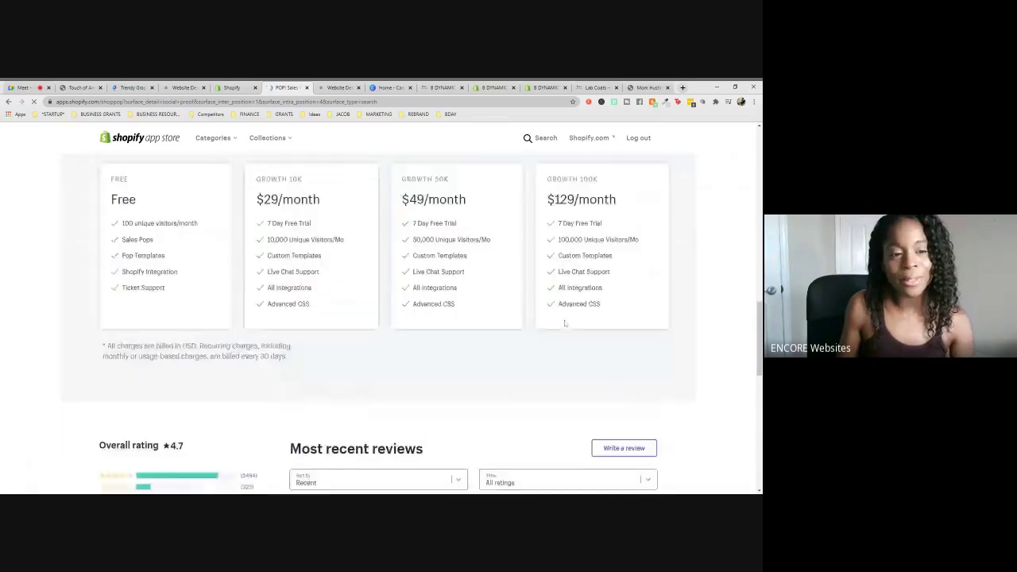
scroll(563, 321, "up", 2)
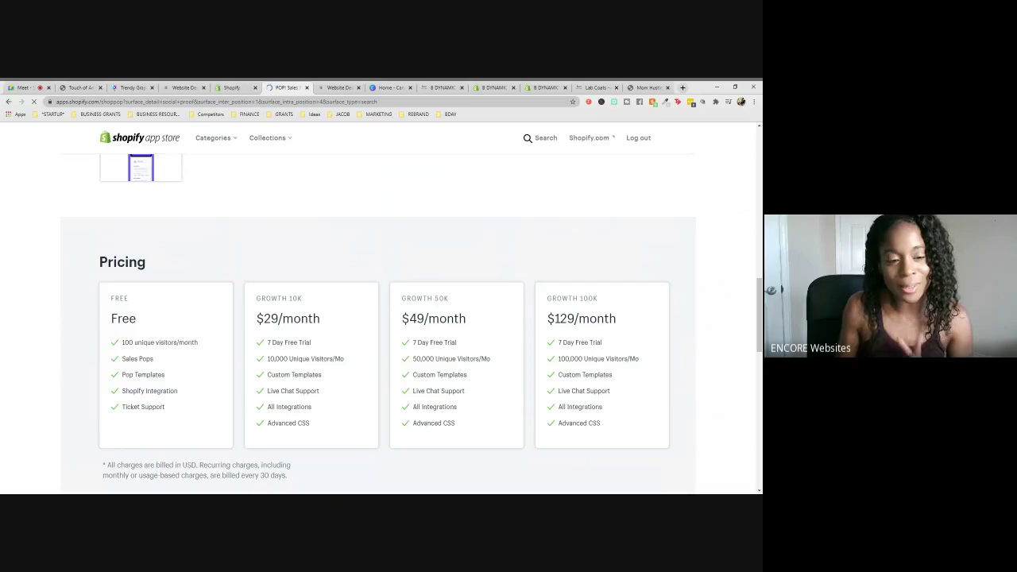
scroll(165, 295, "up", 4)
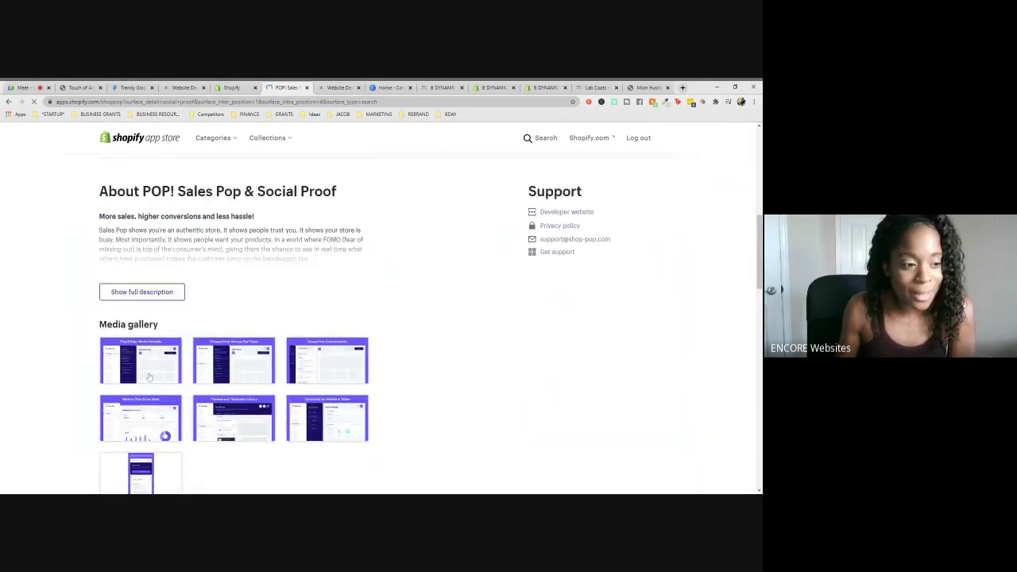
- View the POP! screenshot gallery from the first slide through the edit-on-the-go screenshot
left_click(149, 376)
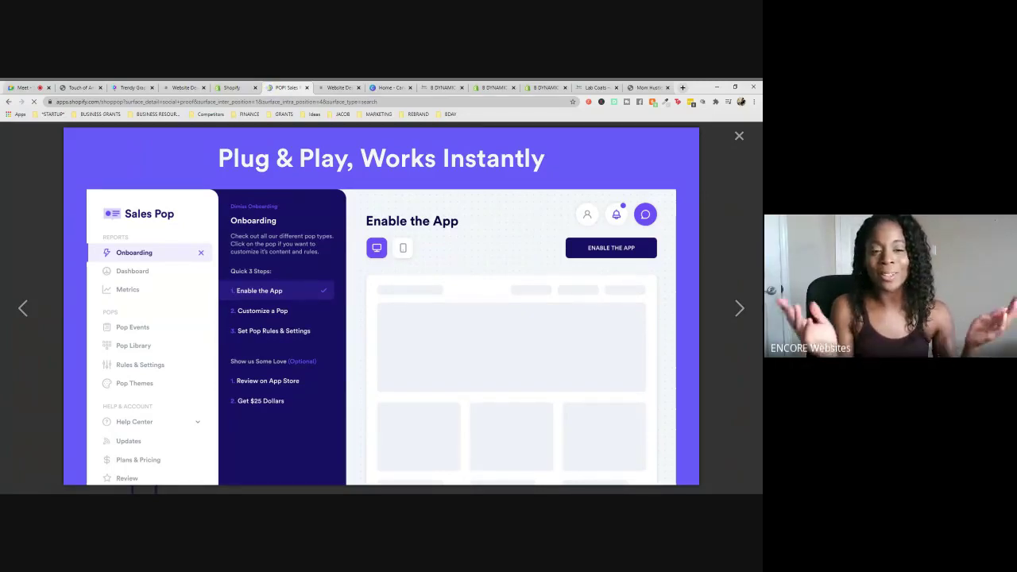
left_click(739, 309)
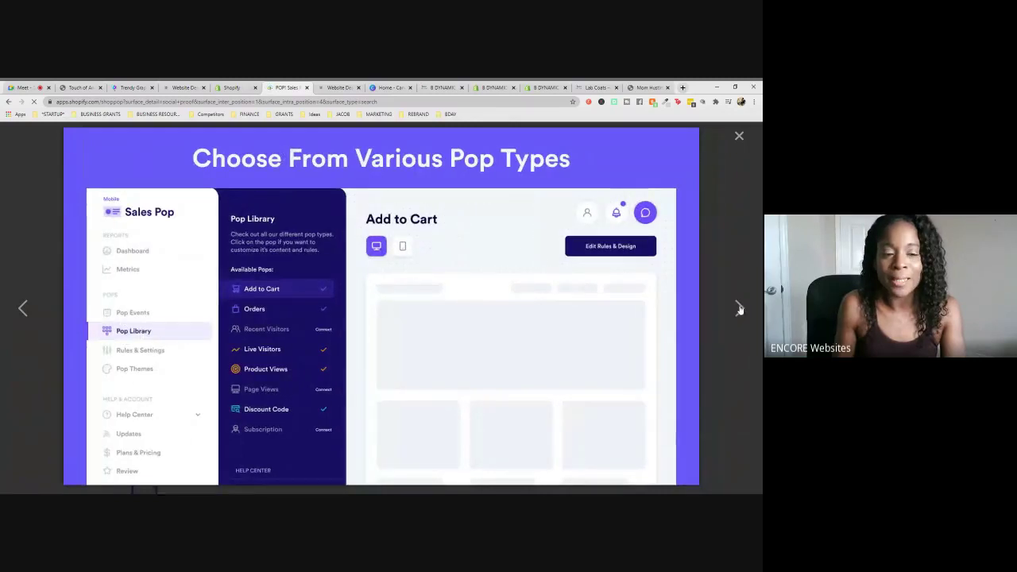
left_click(738, 310)
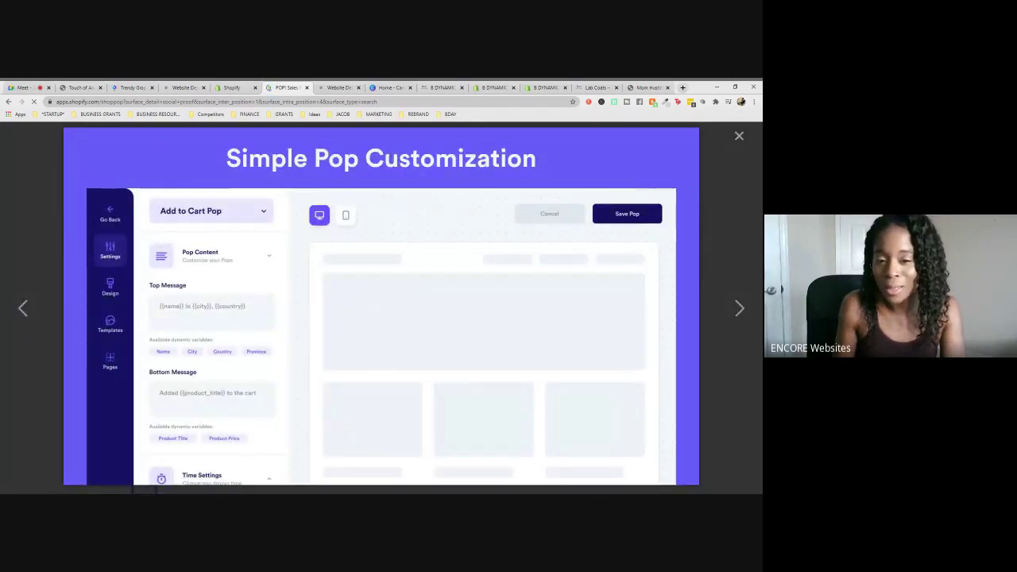
left_click(739, 309)
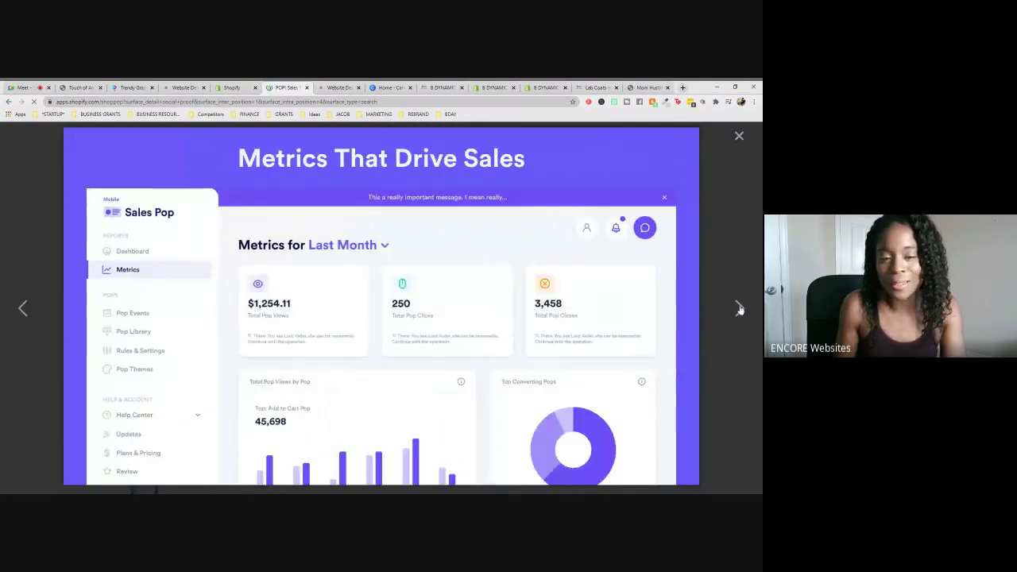
left_click(738, 310)
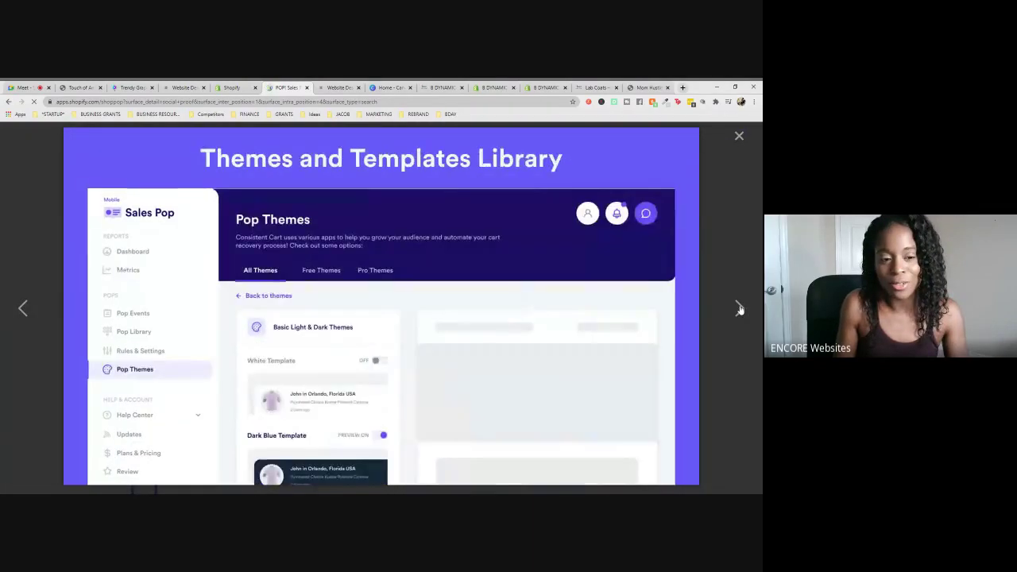
left_click(738, 309)
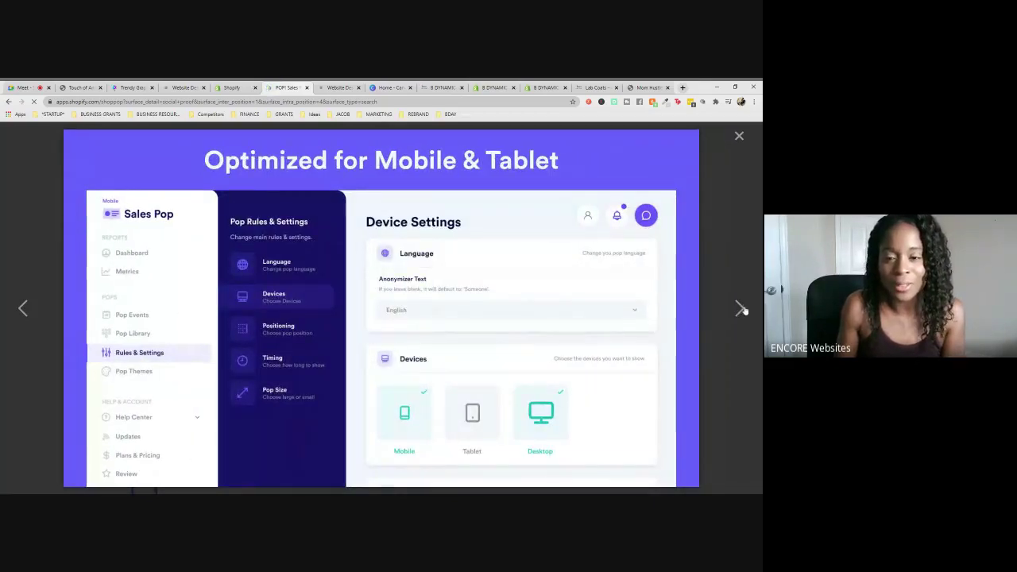
left_click(738, 308)
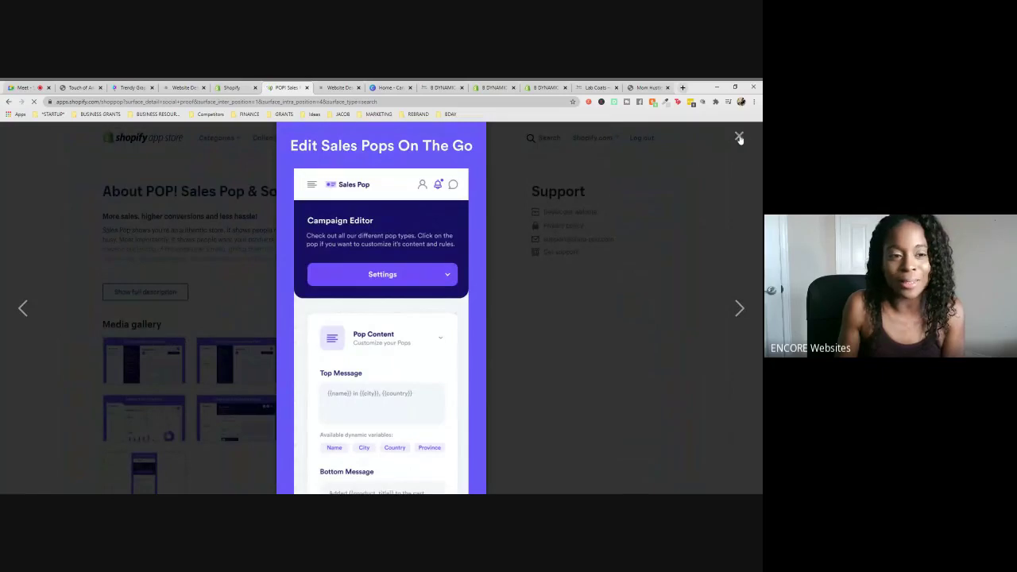
- Close the gallery and return to the Google Meet call via the Shopify admin tab
left_click(739, 136)
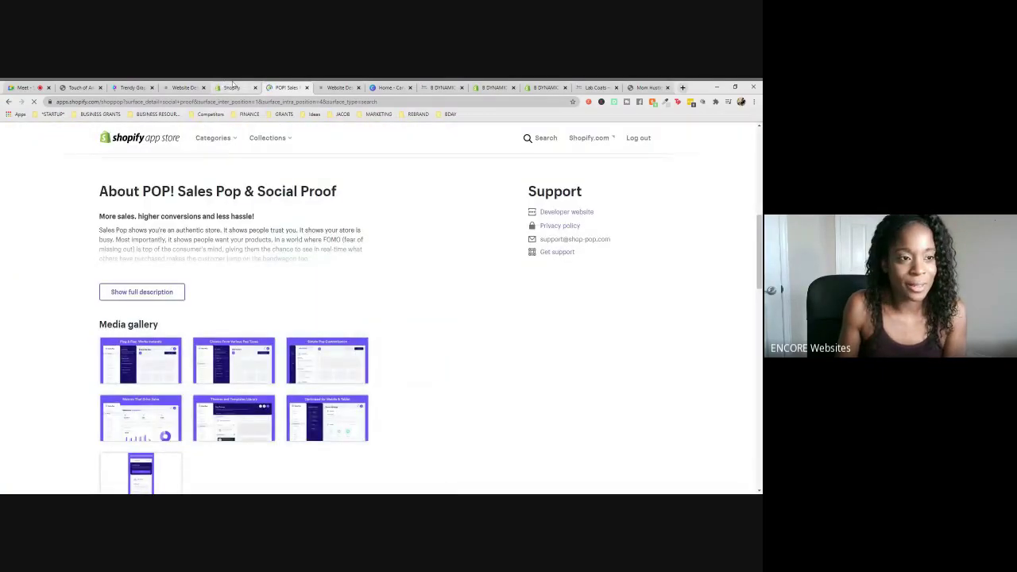
left_click(231, 87)
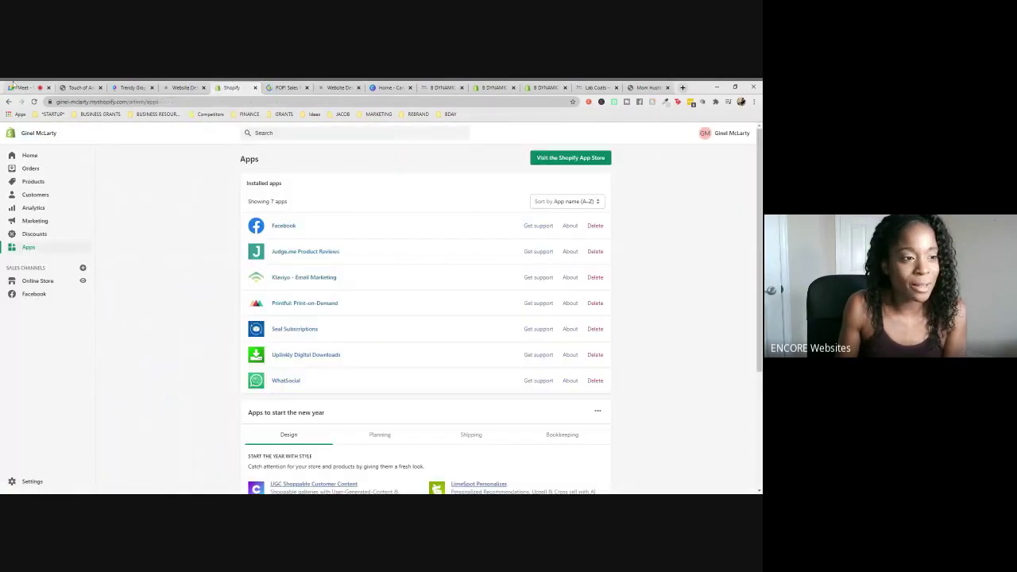
left_click(17, 87)
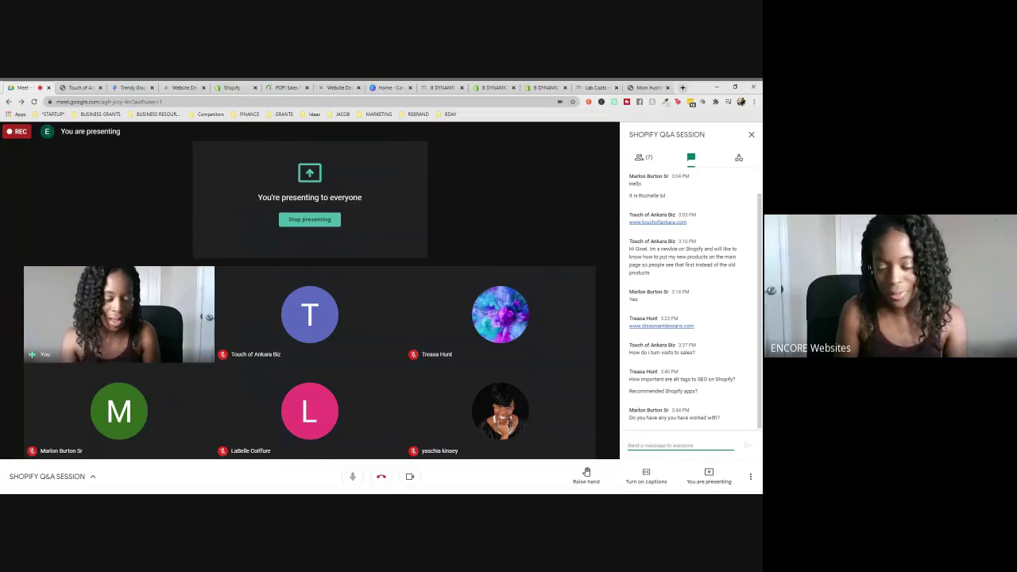
- Send 'App Categories', 'Chat App', 'Social Proof' and 'Reviews' as separate Meet chat messages
type("Types")
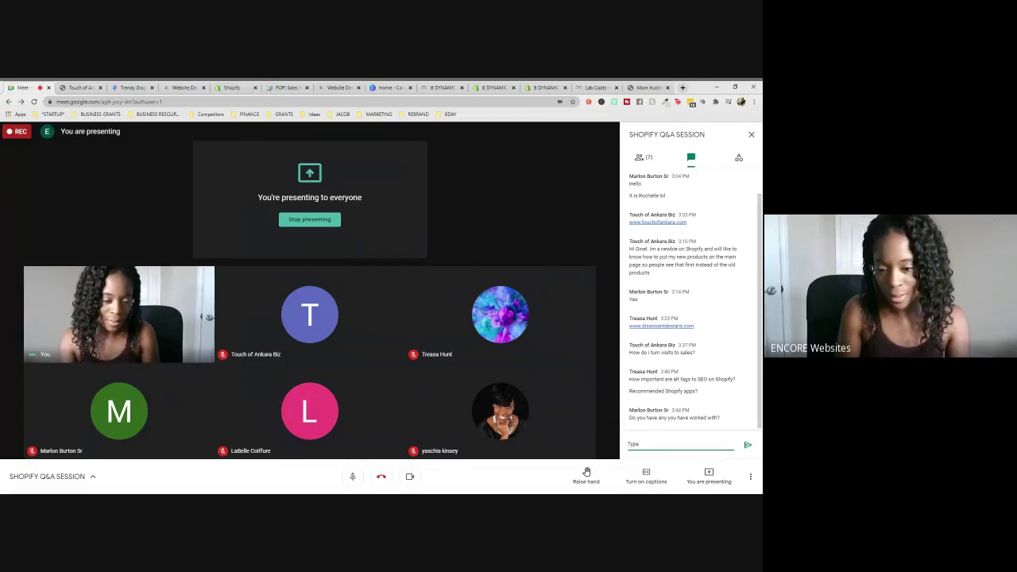
key("BackSpace")
key("BackSpace")
type("Ap")
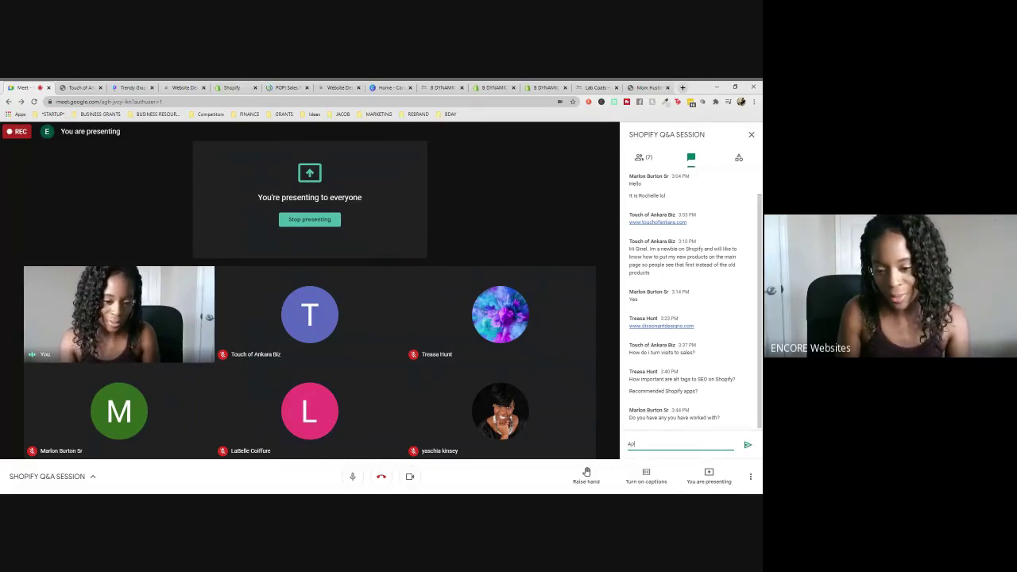
type("p Categories")
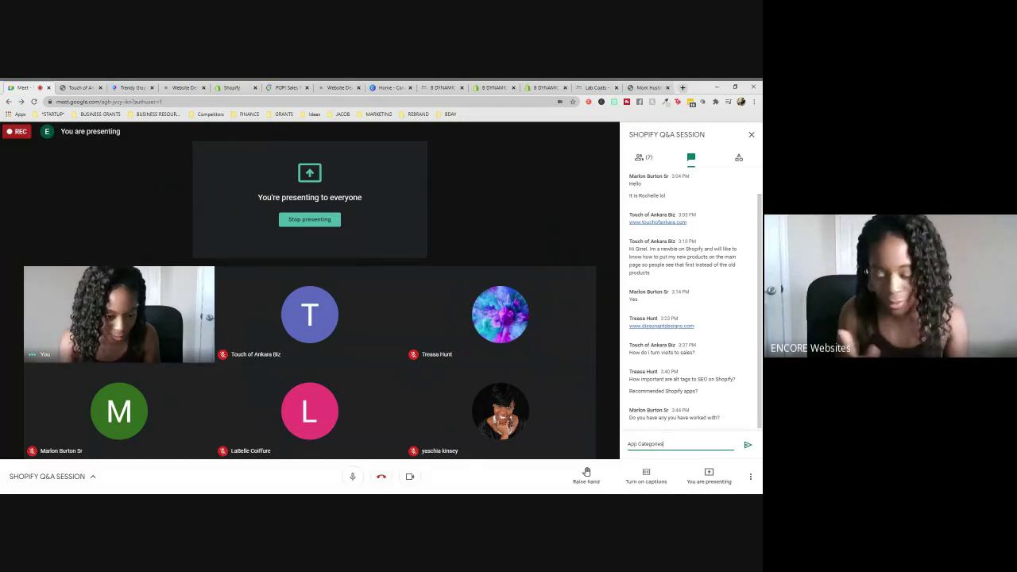
key("Return")
type("ChatA")
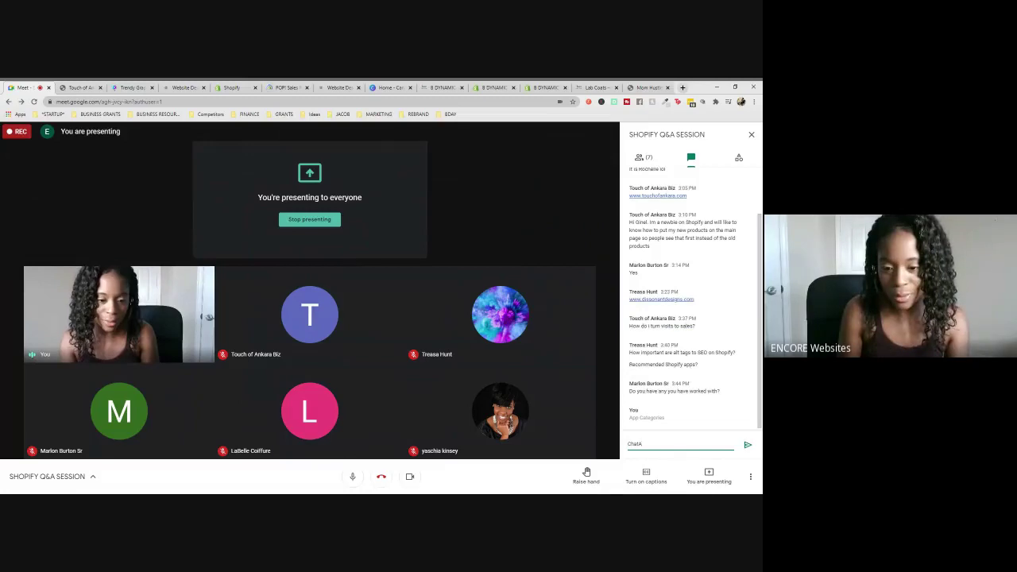
key("Return")
type("Social Proof")
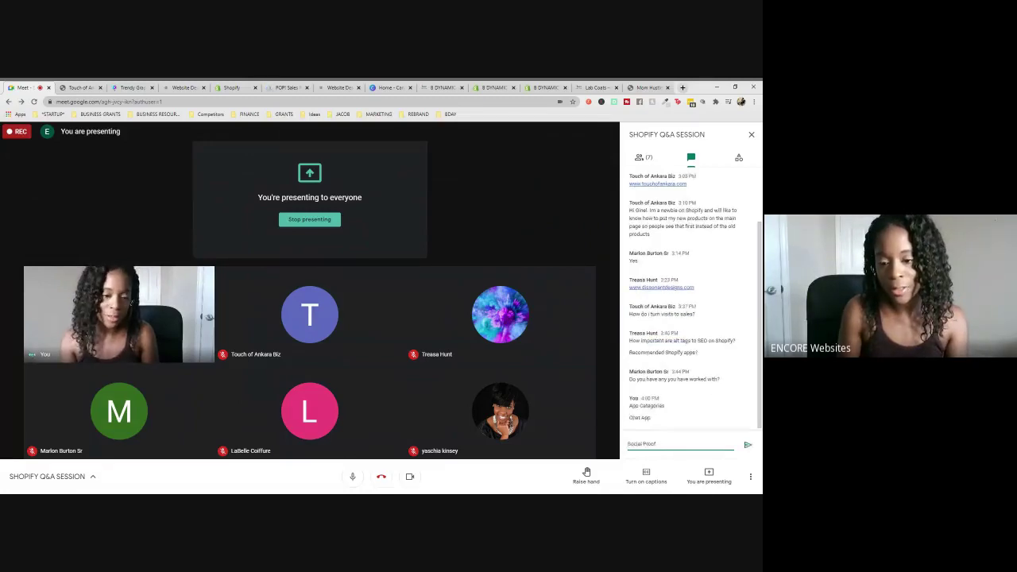
key("Return")
type("Reviews")
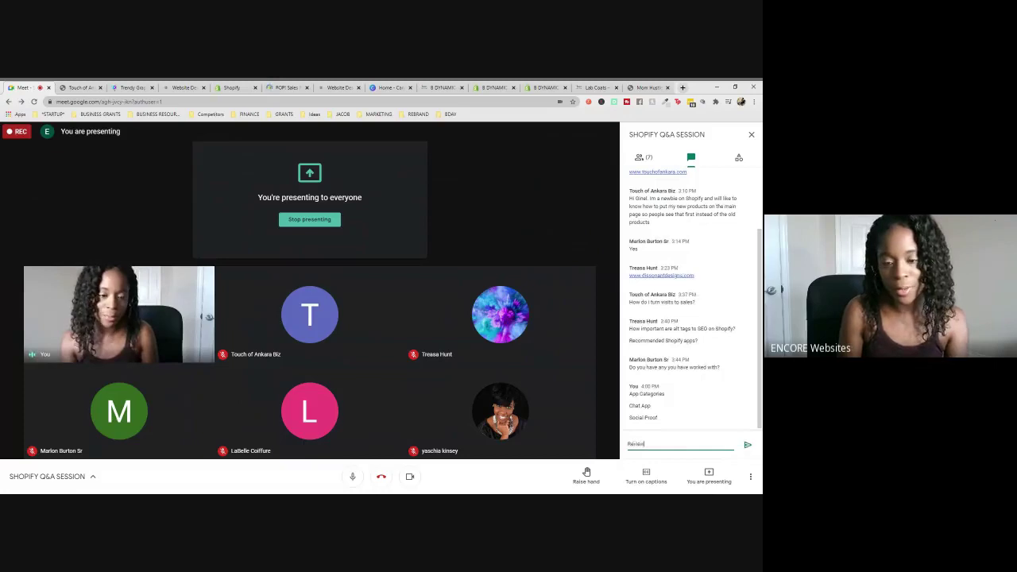
key("Return")
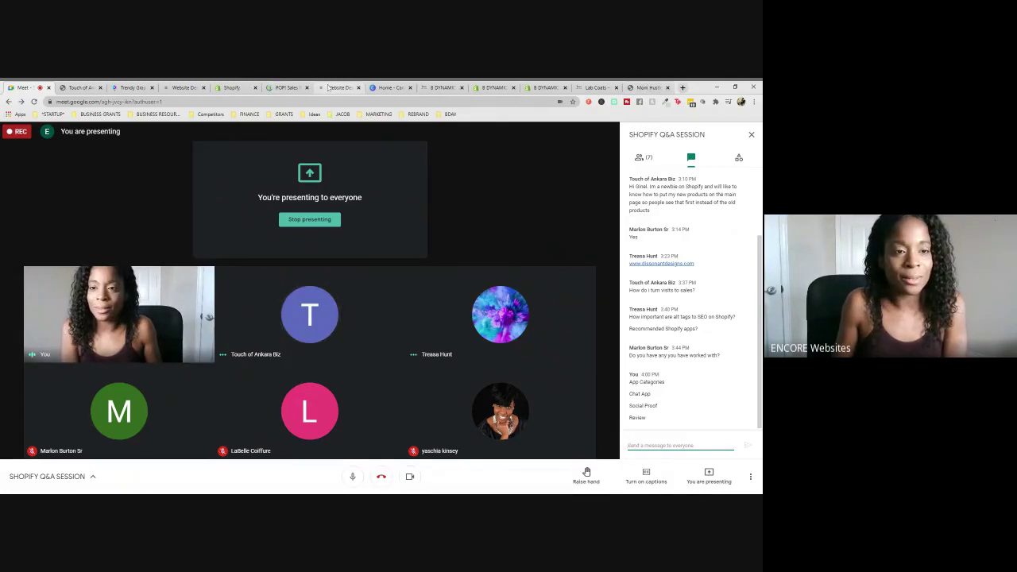
- View the Madi Side Knit Top product on another storefront, then start a new blank tab
left_click(443, 88)
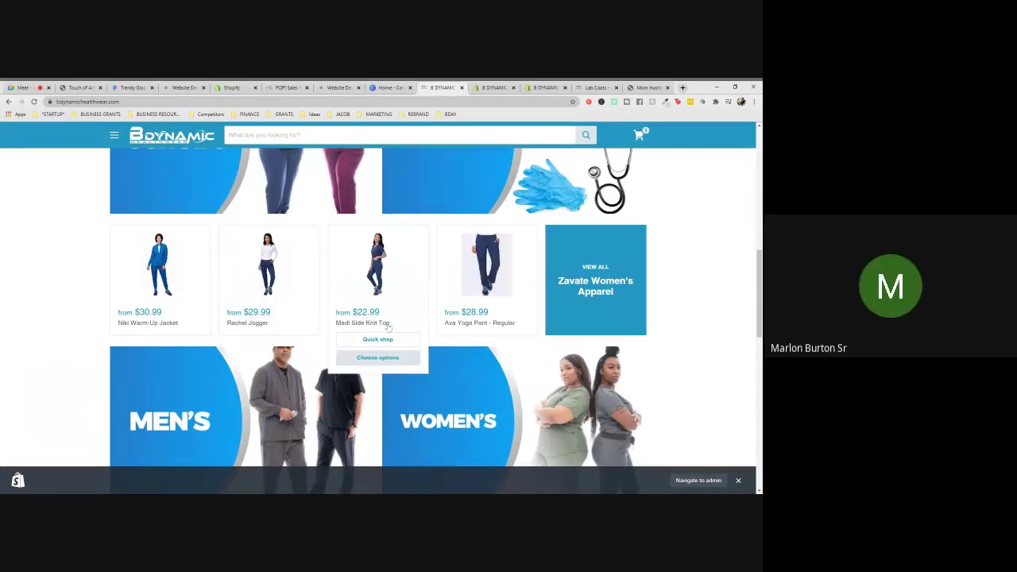
left_click(486, 266)
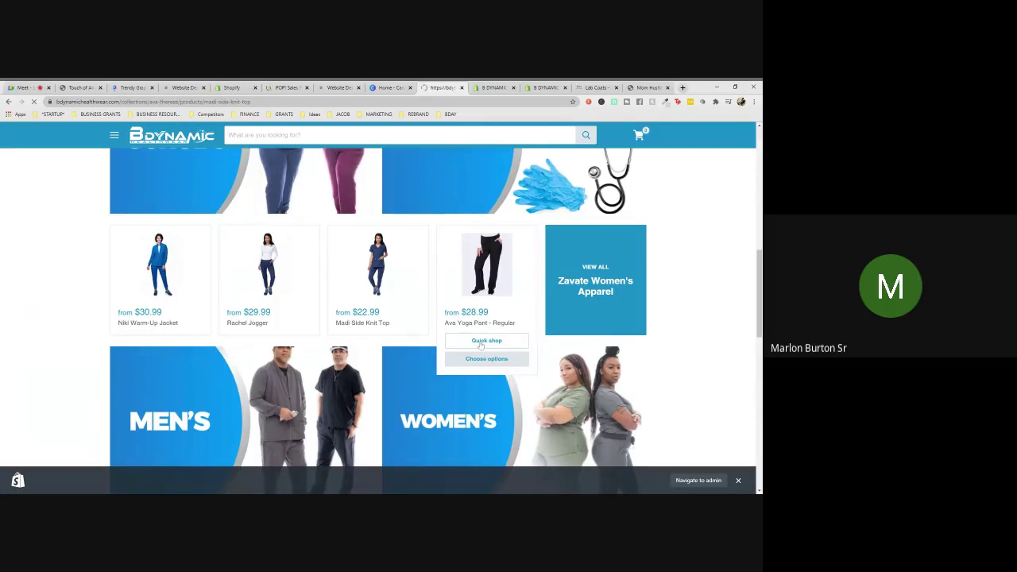
left_click(682, 88)
- Load the snatchqueen storefront and scroll its homepage down to the Wildcrafted Sea Moss section
type("snatchqueen.com")
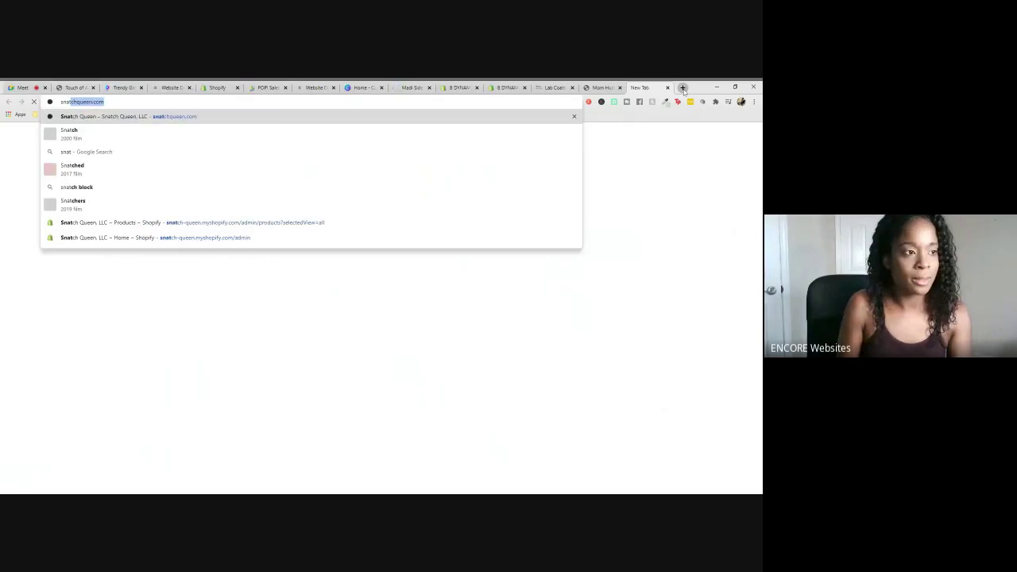
key("Return")
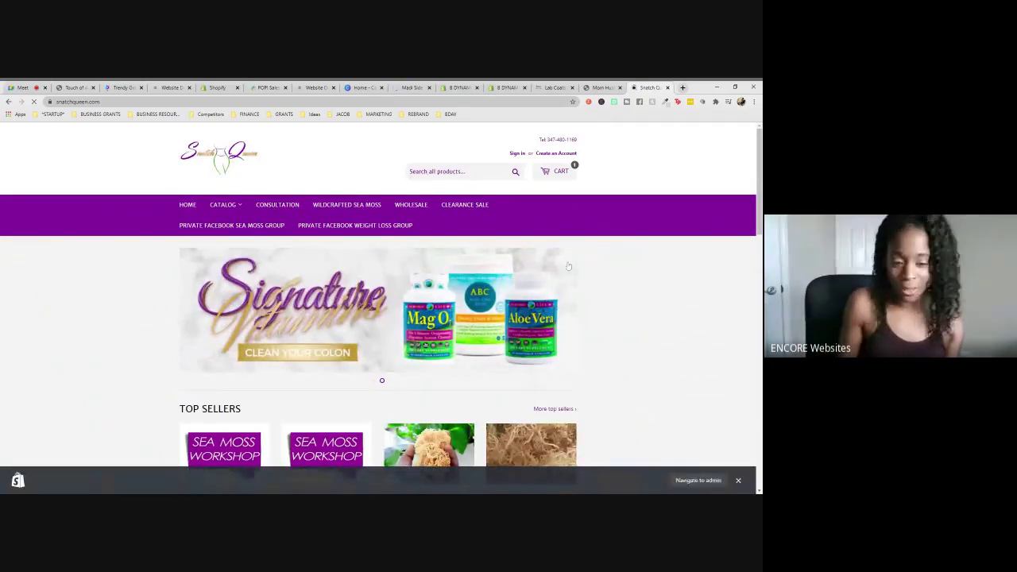
scroll(568, 266, "down", 3)
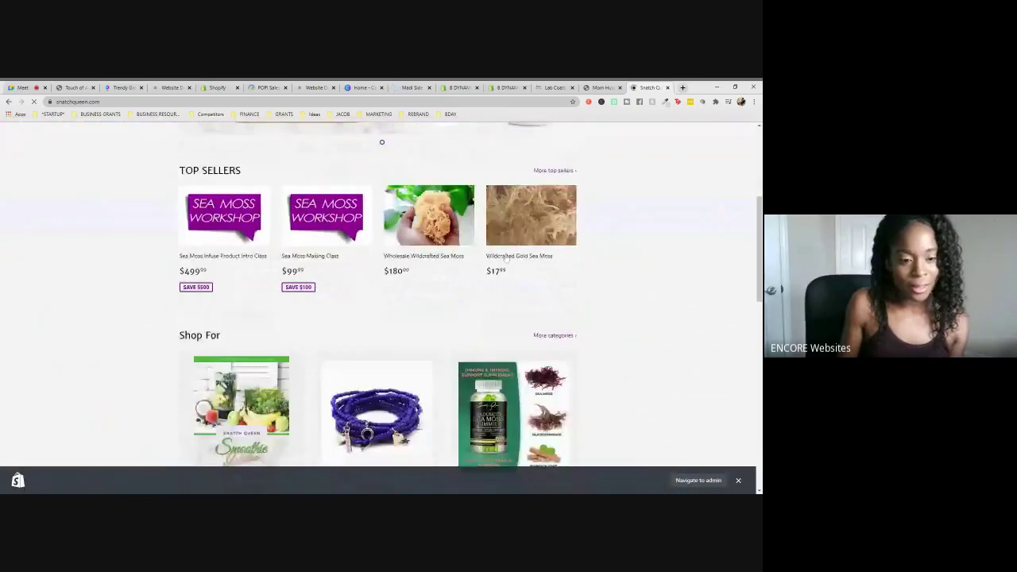
scroll(599, 257, "down", 2)
scroll(601, 258, "down", 2)
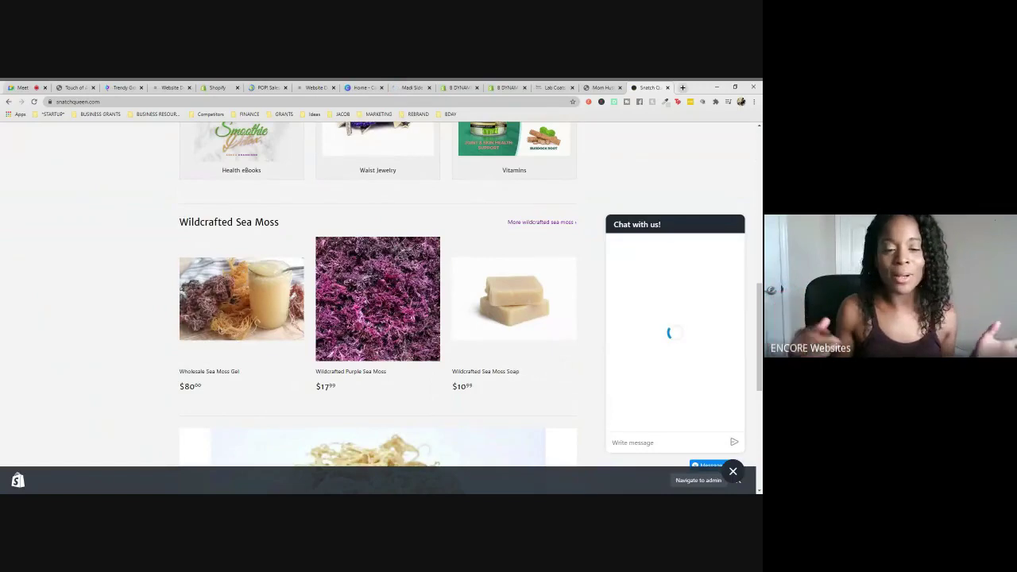
- Review the $24.99 Wildcrafted Purple Sea Moss product page, scrolling down through its details
left_click(354, 373)
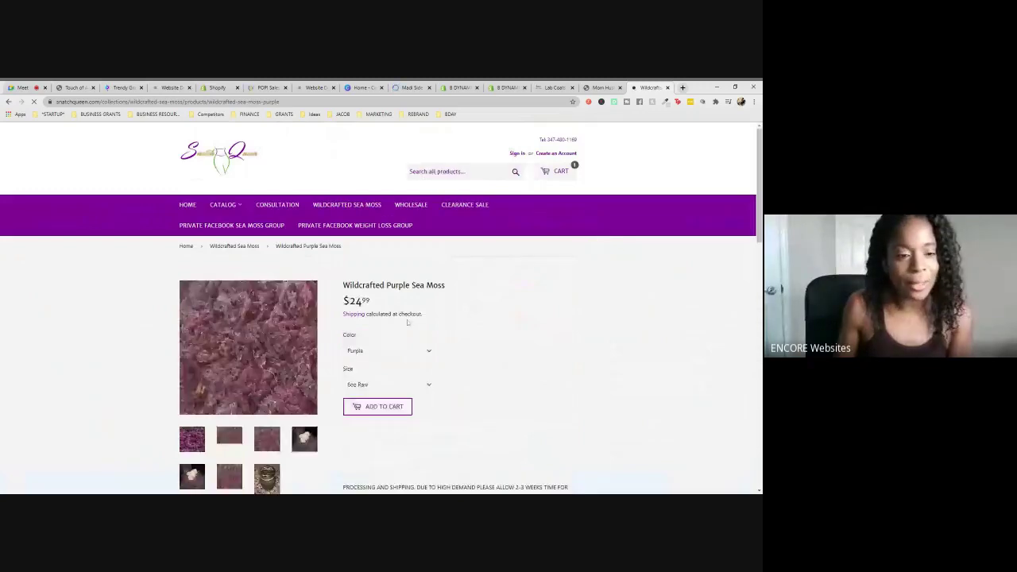
scroll(407, 322, "down", 1)
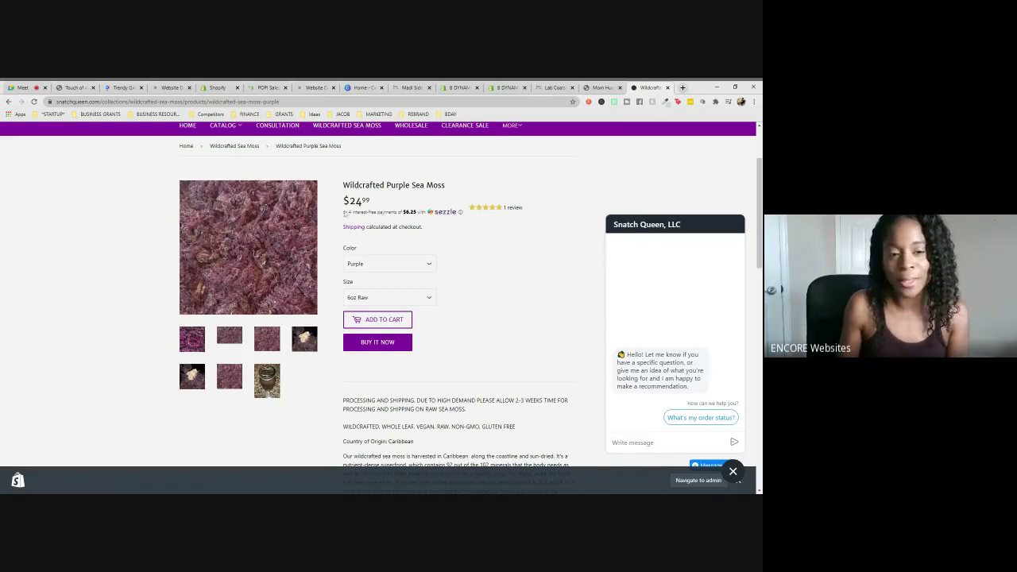
- Back in the Meet call, post 'Split Payment' in the chat as an app suggestion
left_click(10, 89)
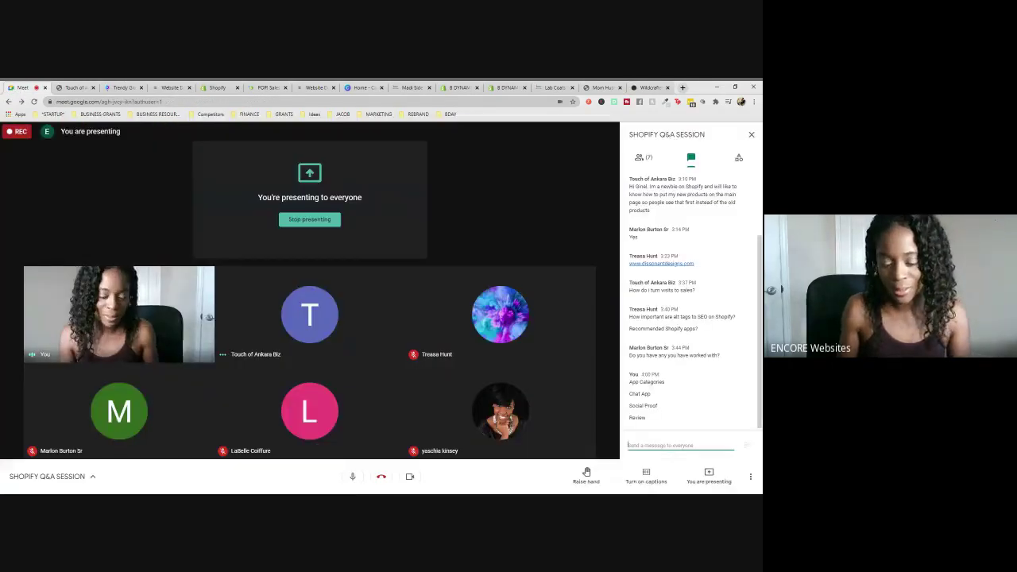
type("Split")
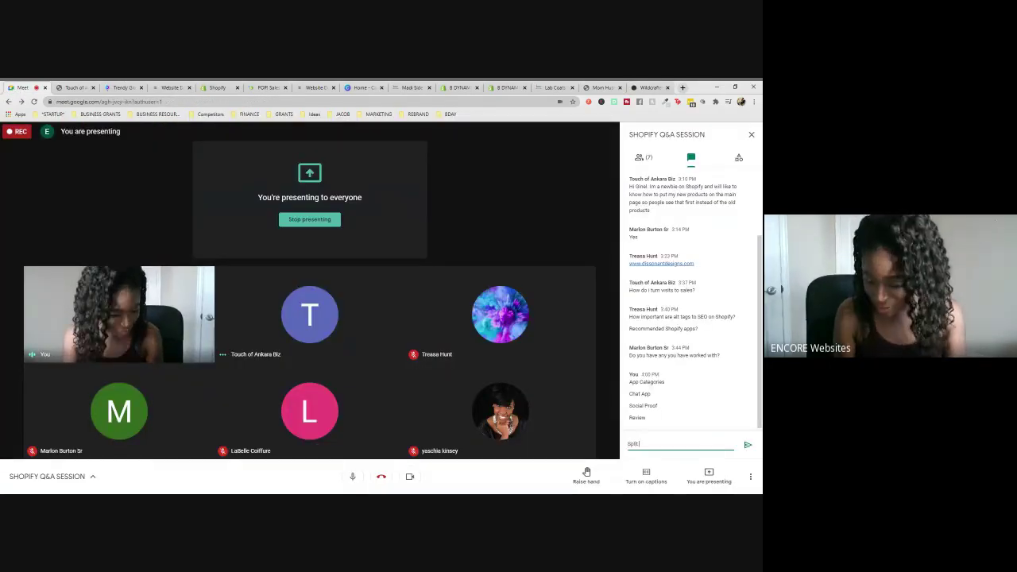
type(" Payment")
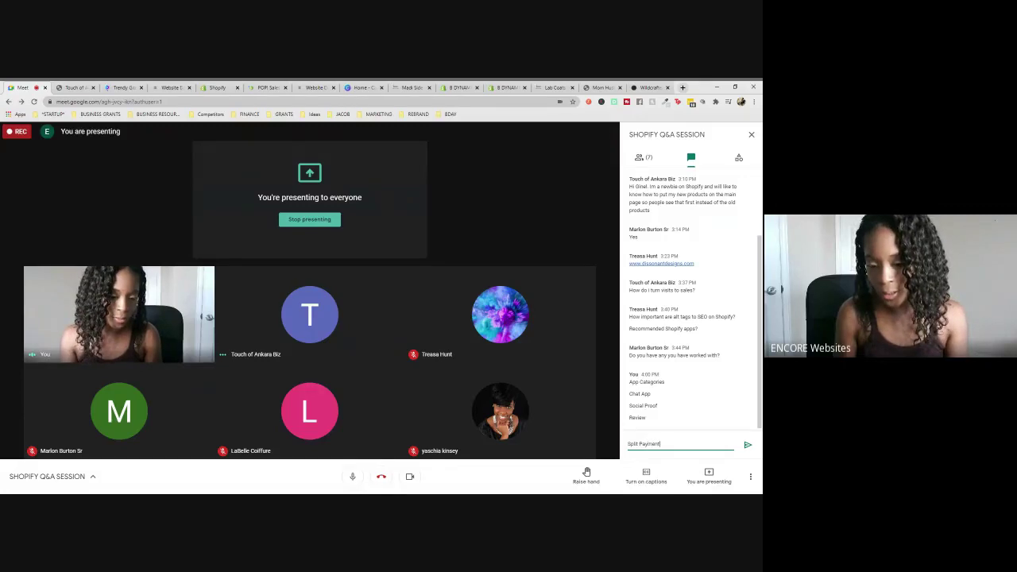
key("Return")
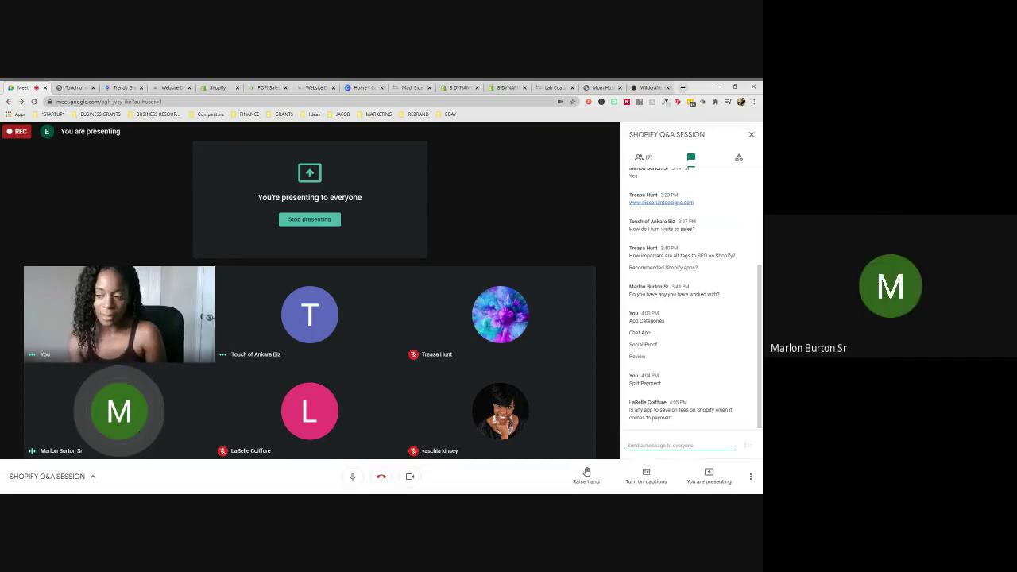
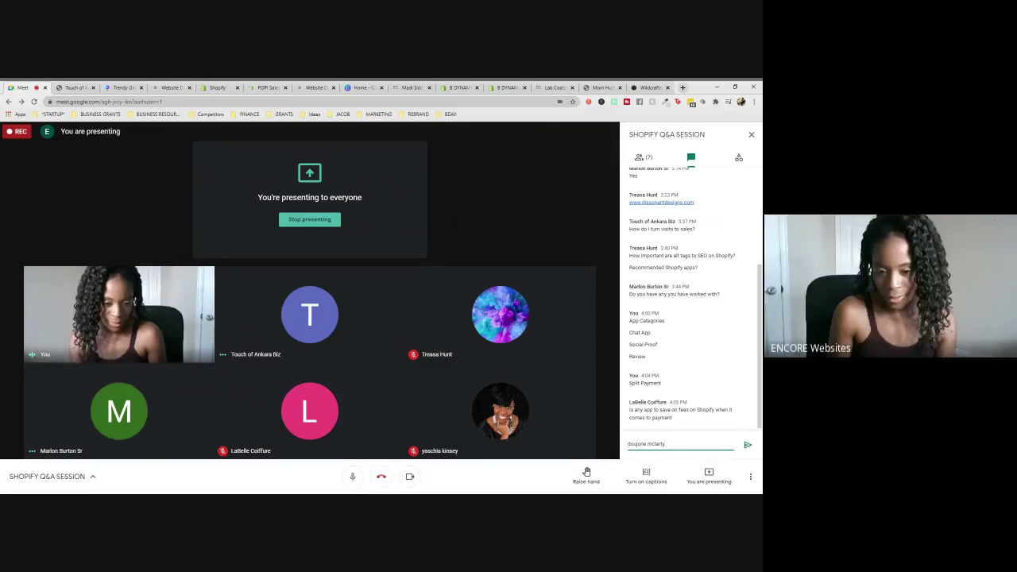
key("Return")
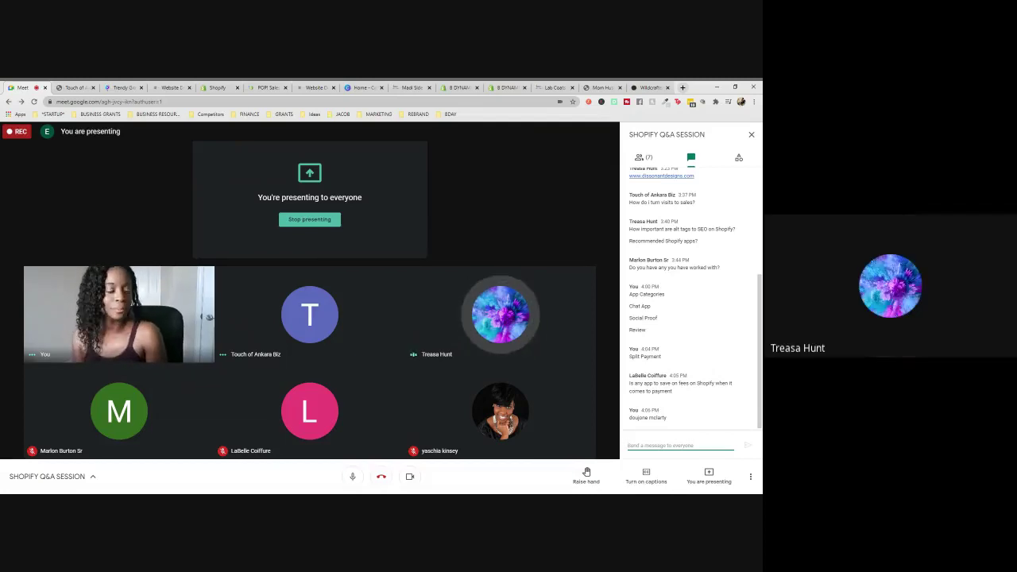
type("social bl")
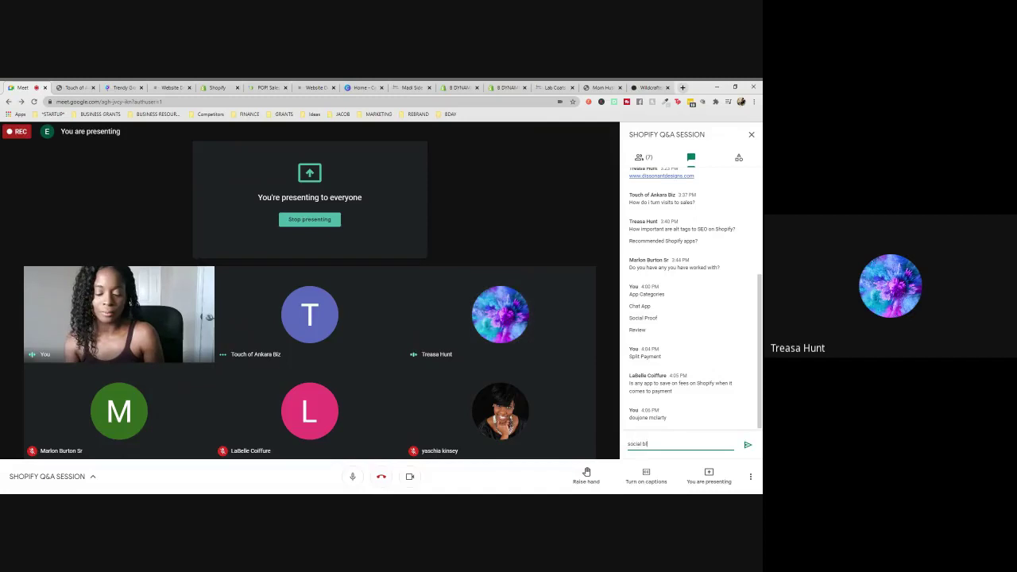
type("ue book")
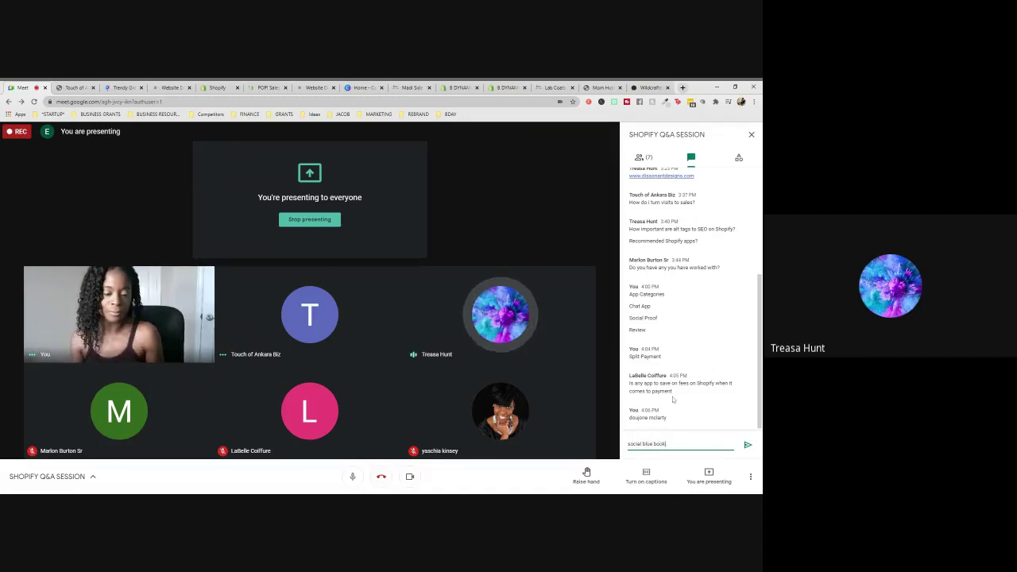
key("Return")
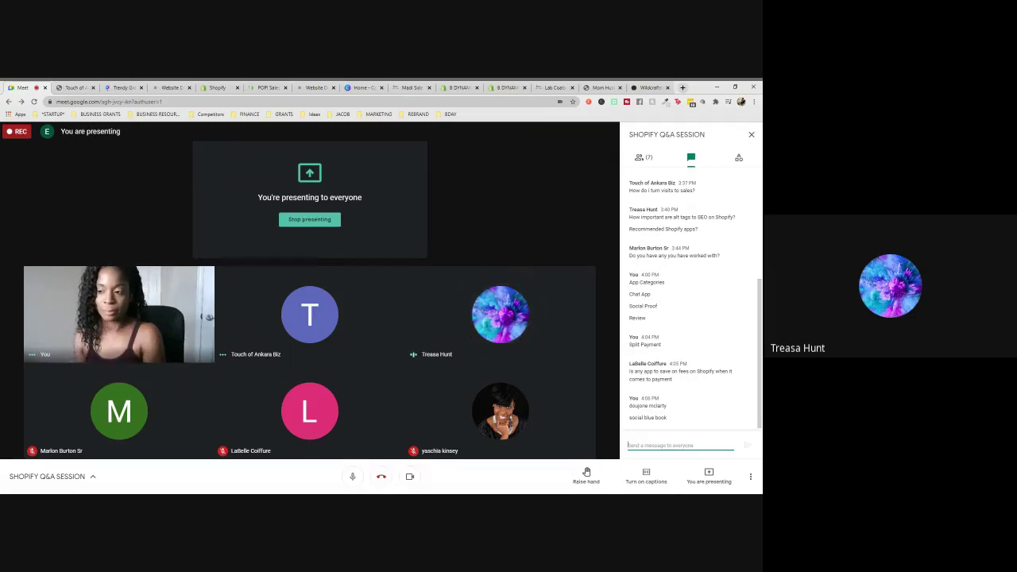
type("comments")
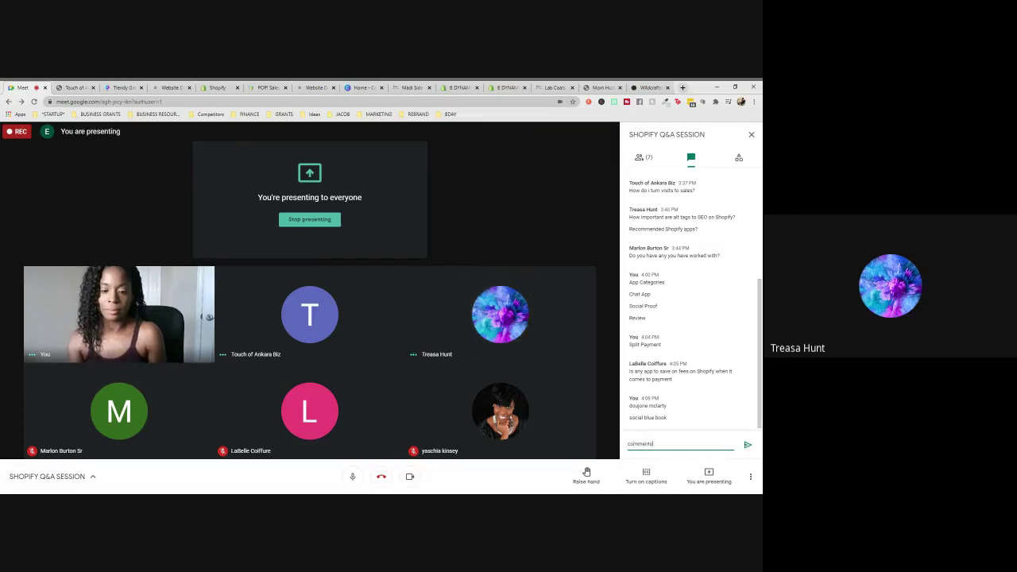
key("Return")
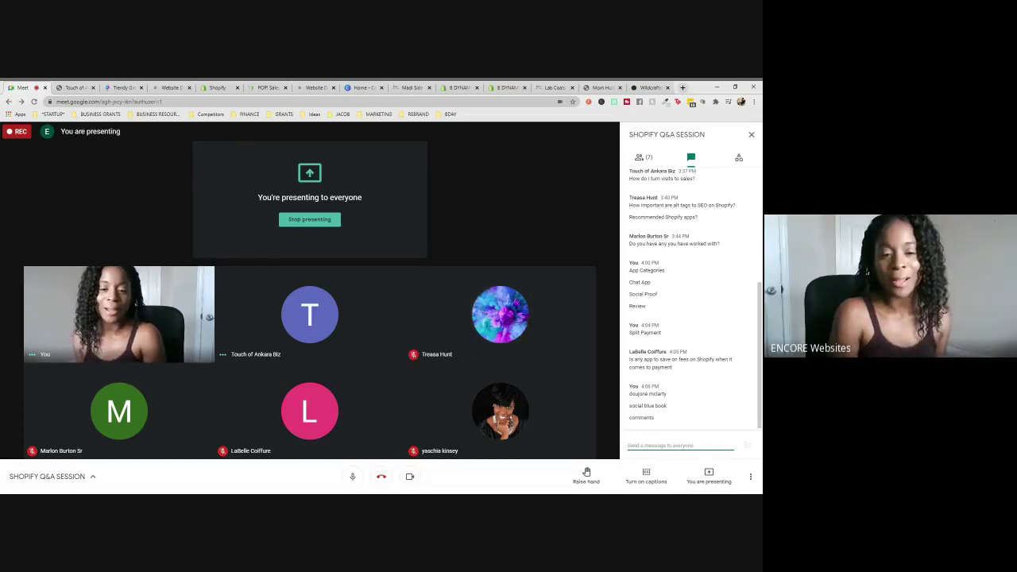
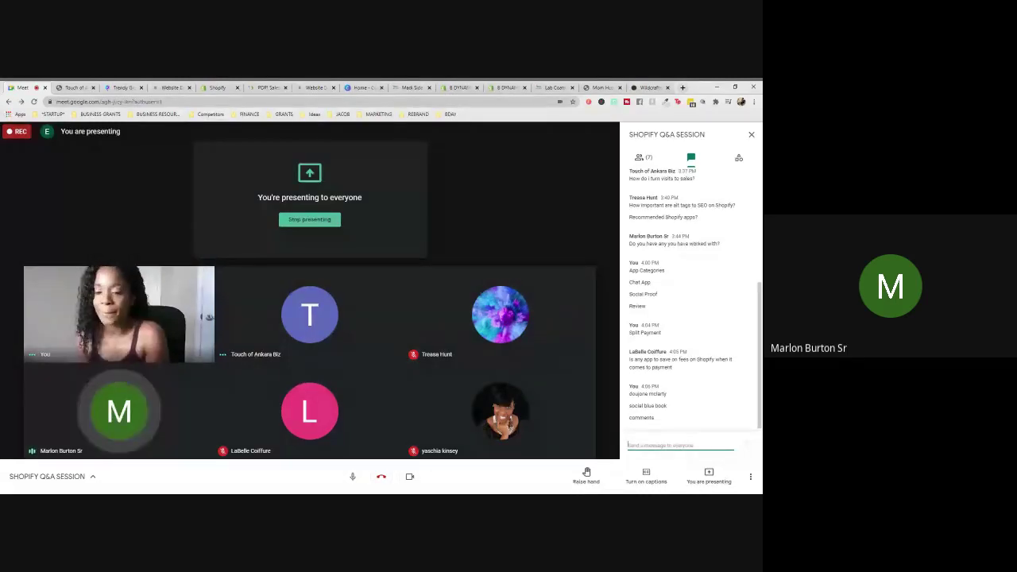
- Bring the Madi Side Knit Top product page up on the shared screen
left_click(406, 88)
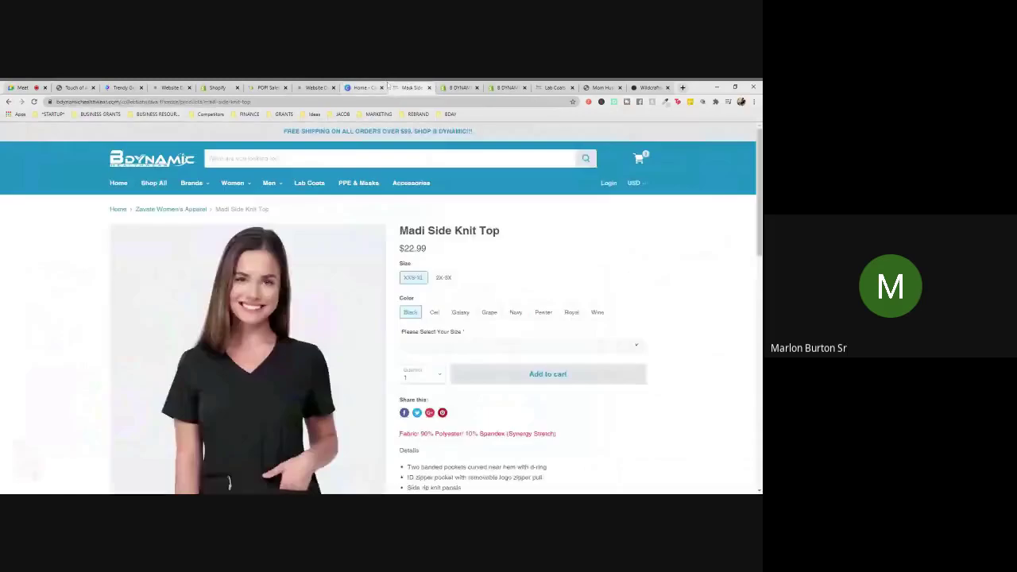
- Go to the B Dynamic home page, browse it, and launch 'Edit home page' in the theme editor
left_click(117, 184)
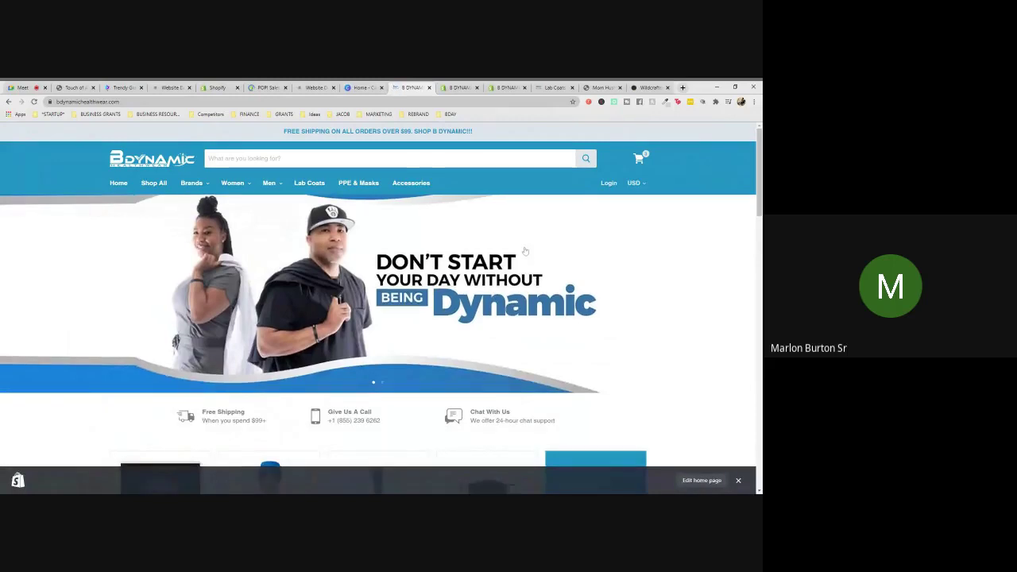
scroll(556, 258, "down", 3)
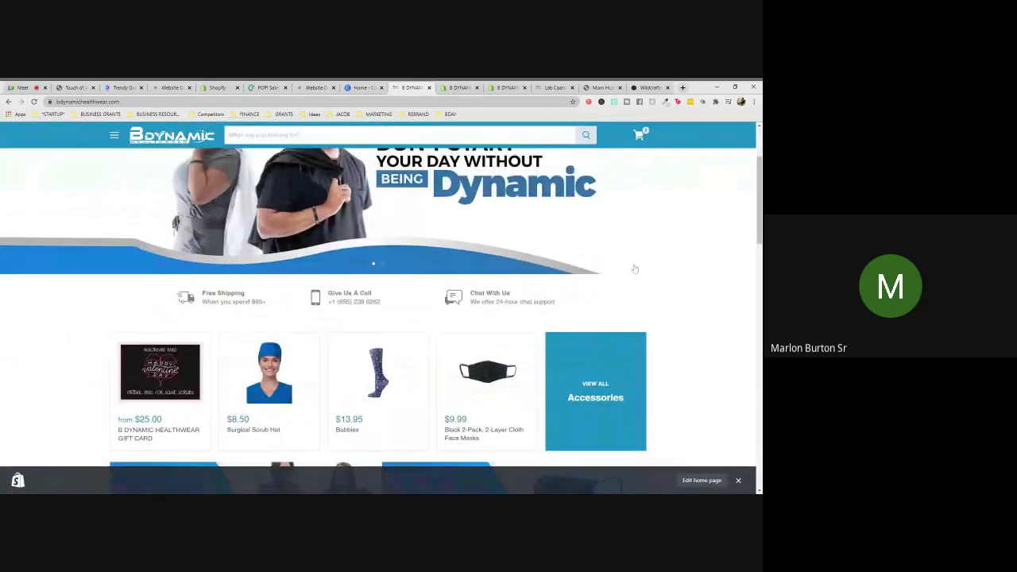
scroll(630, 266, "up", 3)
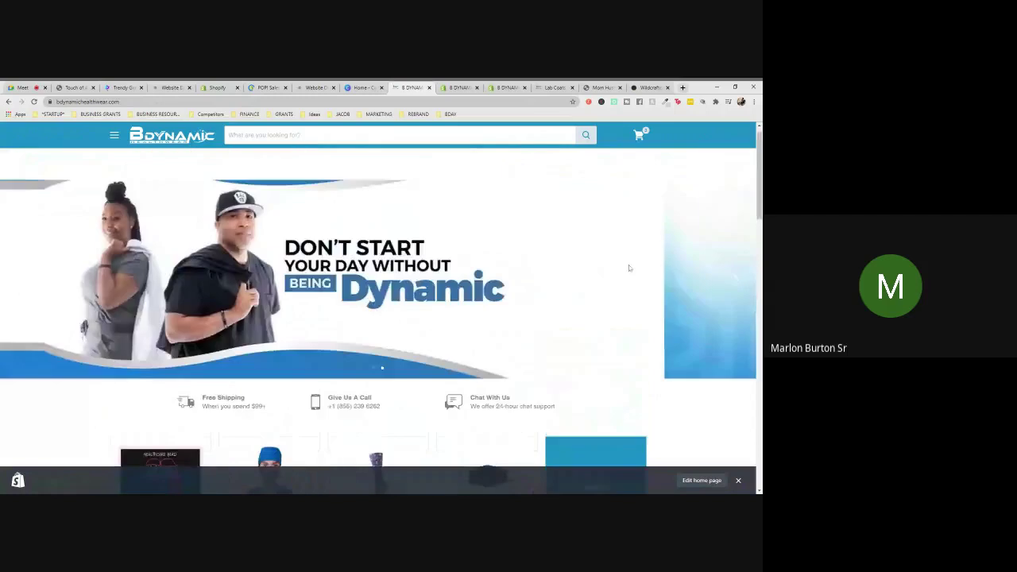
scroll(628, 268, "down", 4)
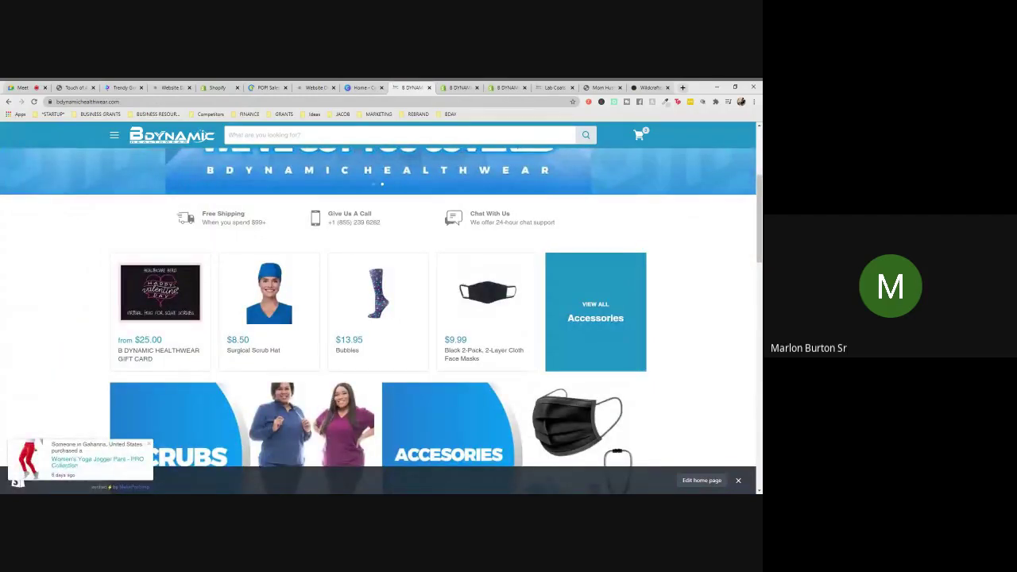
scroll(627, 270, "down", 2)
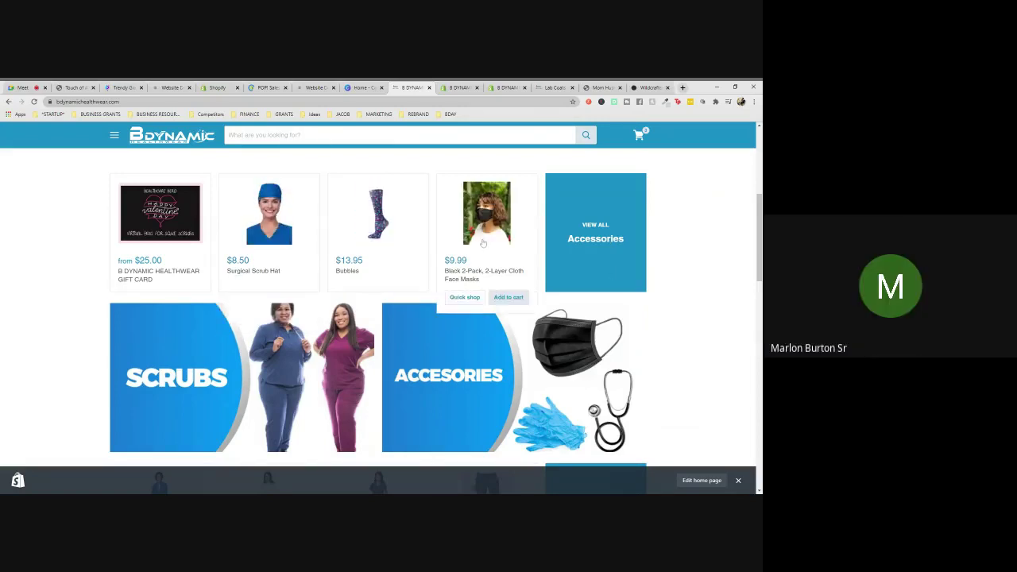
scroll(644, 320, "down", 1)
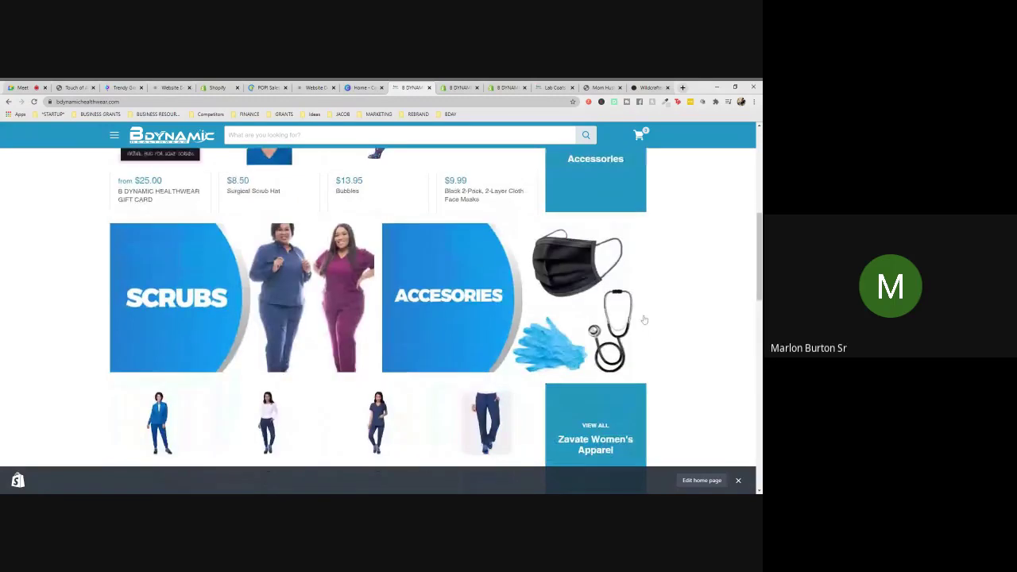
scroll(644, 320, "down", 1)
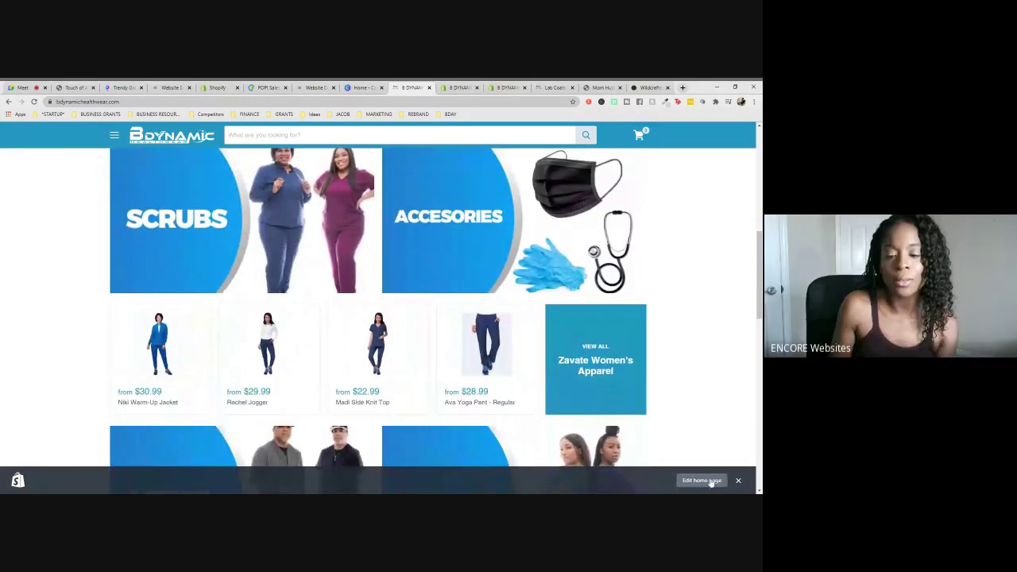
left_click(702, 481)
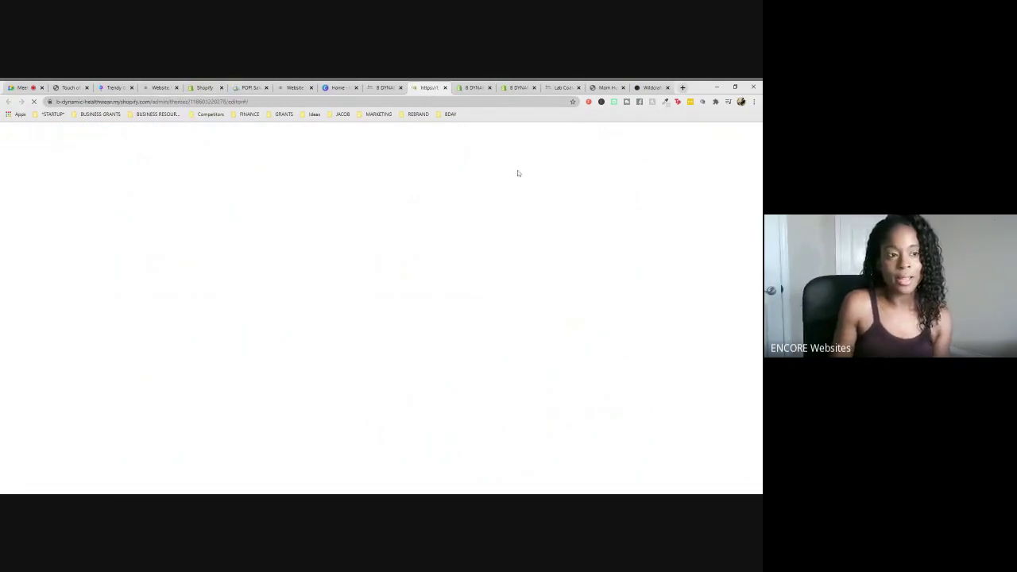
- Cycle through the Pages and Navigation admin tabs, then return to the loaded theme editor
left_click(467, 84)
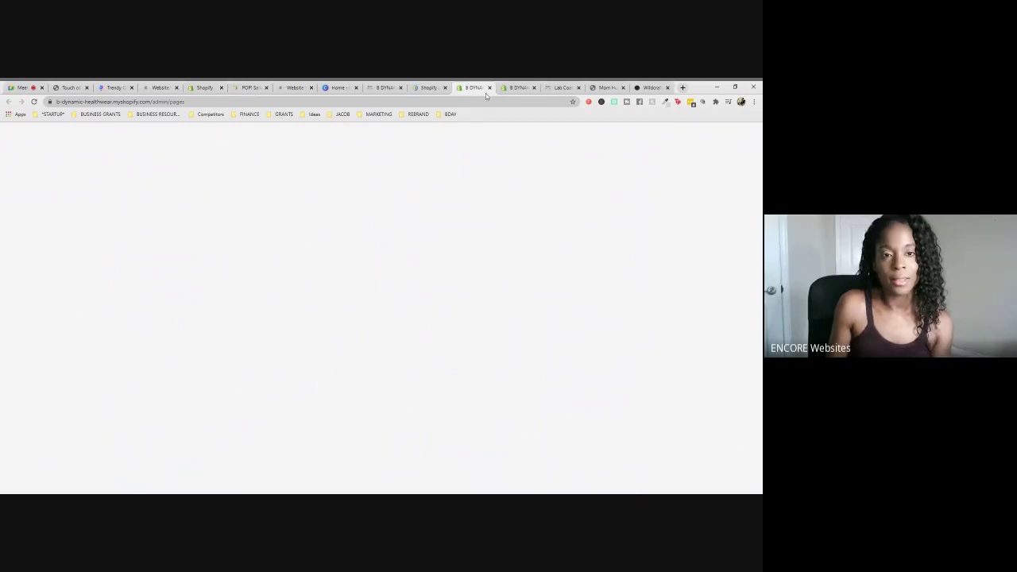
key("ctrl+Tab")
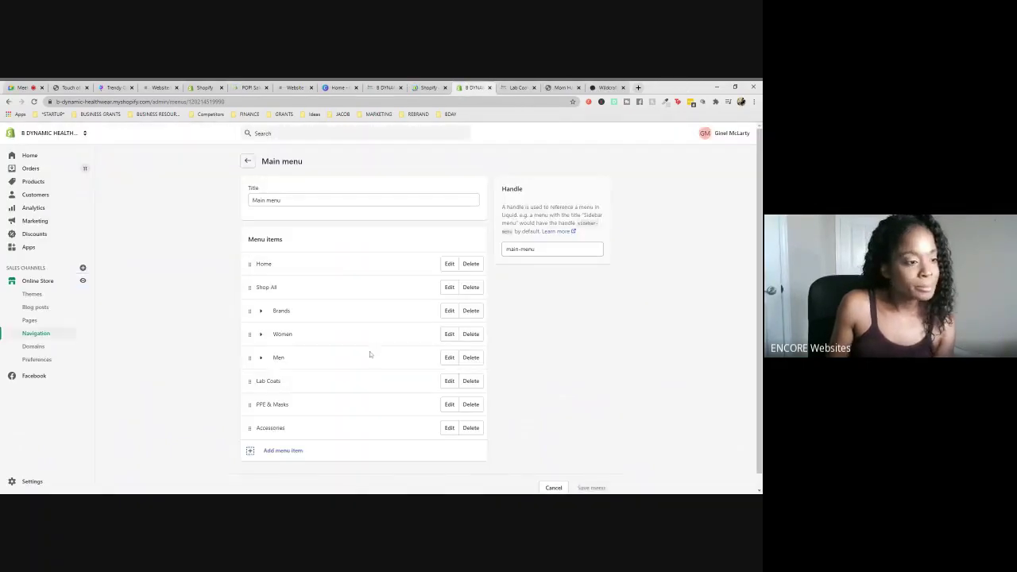
key("ctrl+shift+Tab")
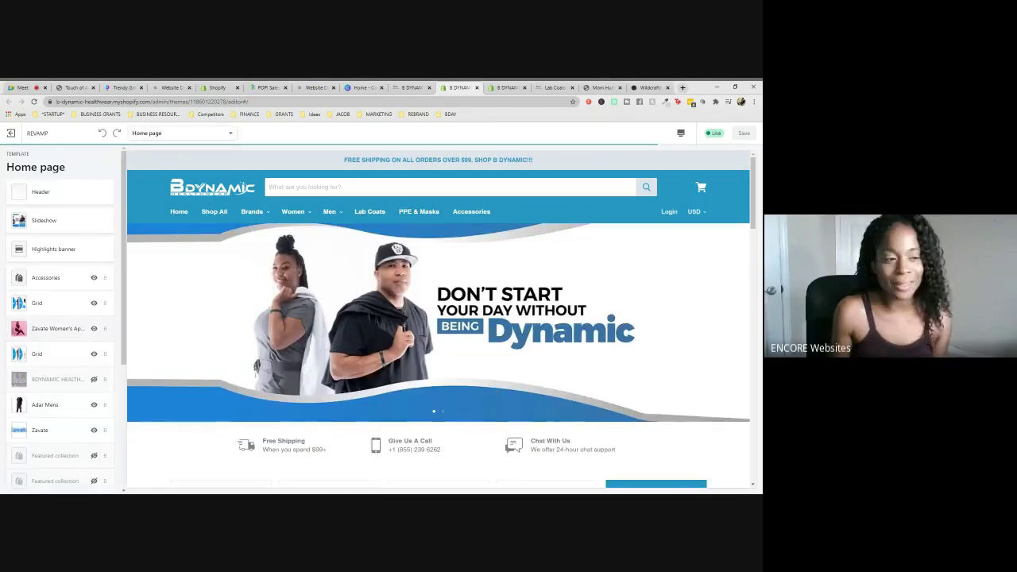
- Switch the home page Accessories section's collection to Lab Coats and save the theme
scroll(56, 292, "down", 2)
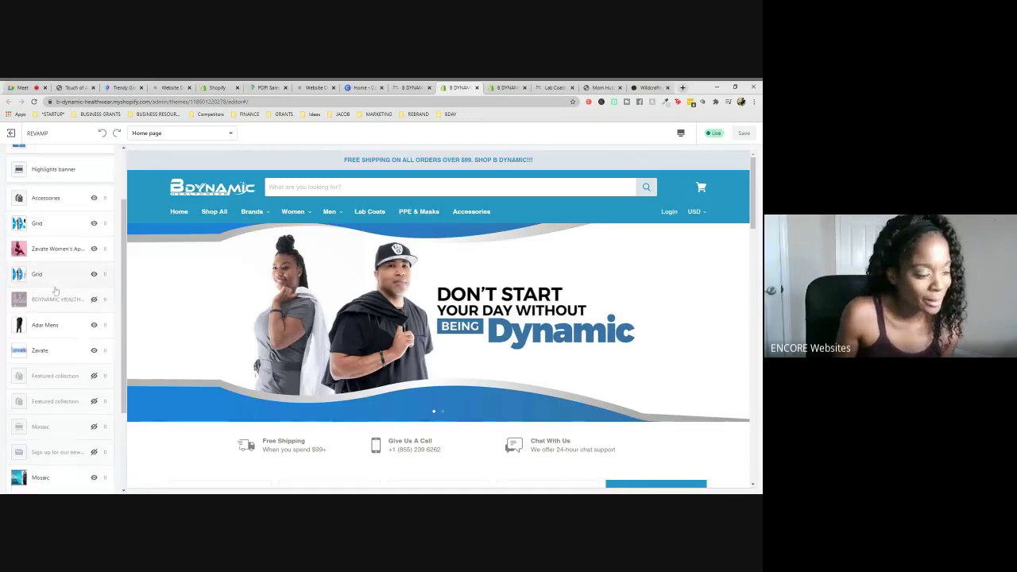
scroll(56, 293, "up", 3)
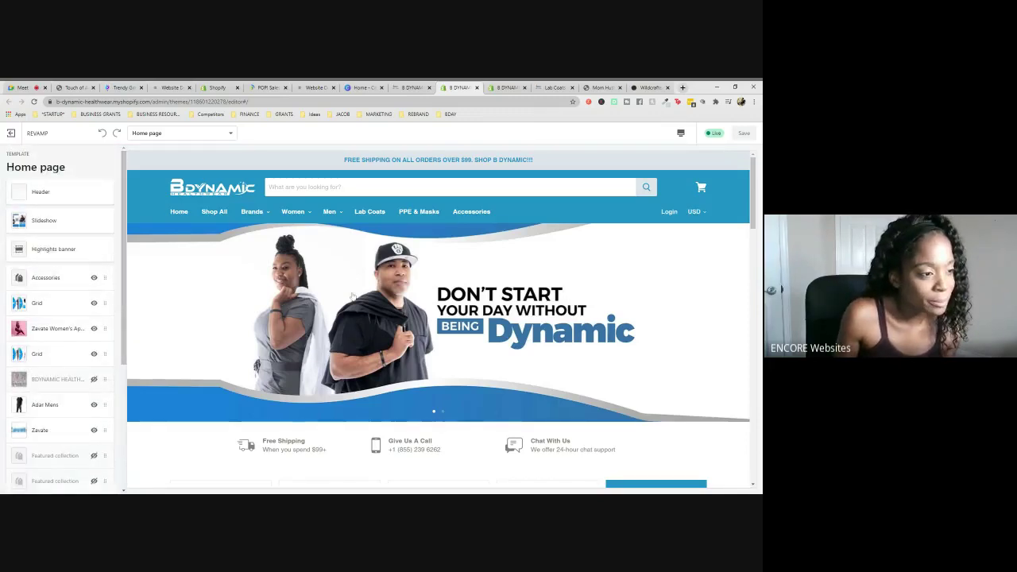
left_click(40, 279)
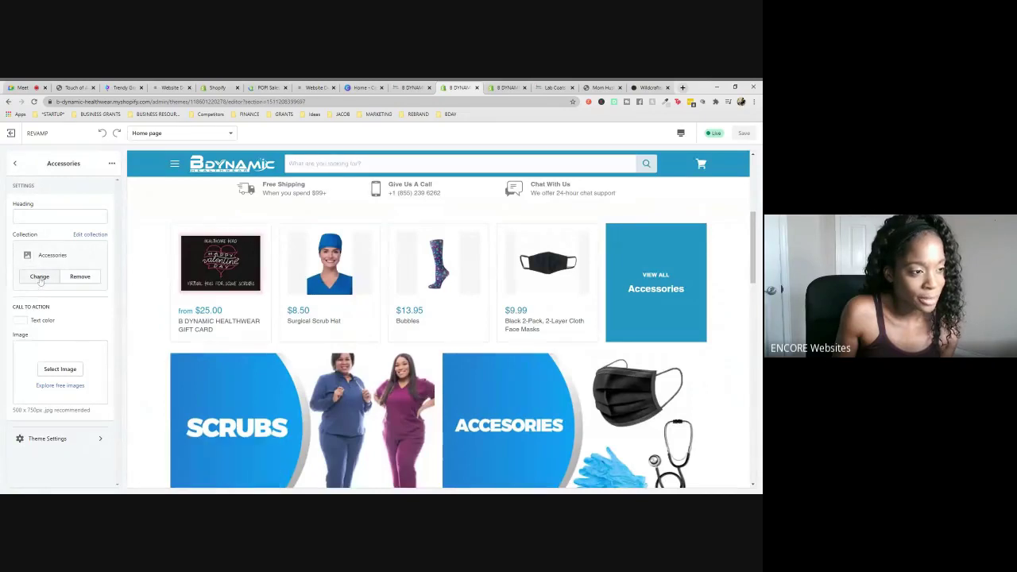
left_click(41, 281)
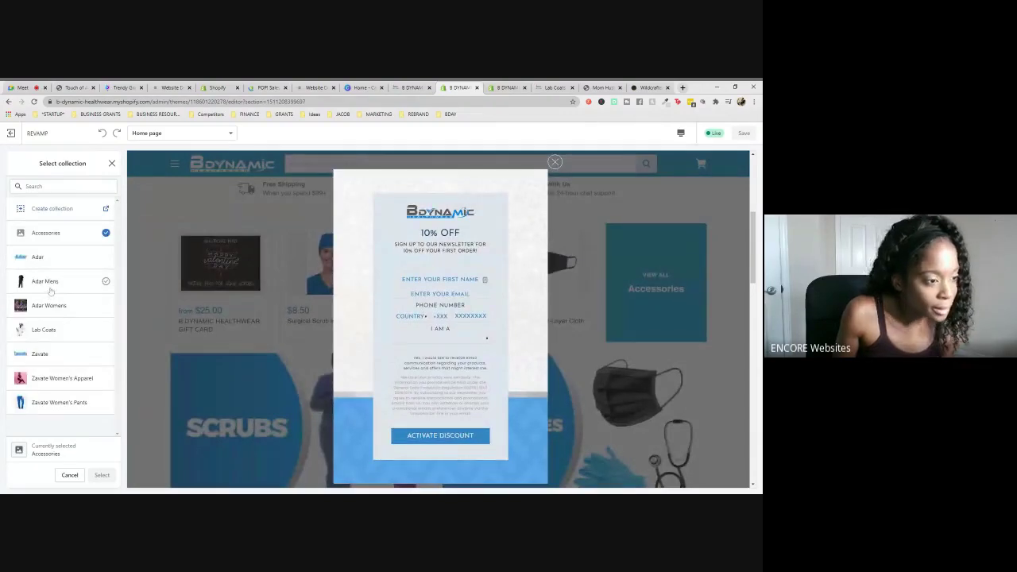
left_click(38, 330)
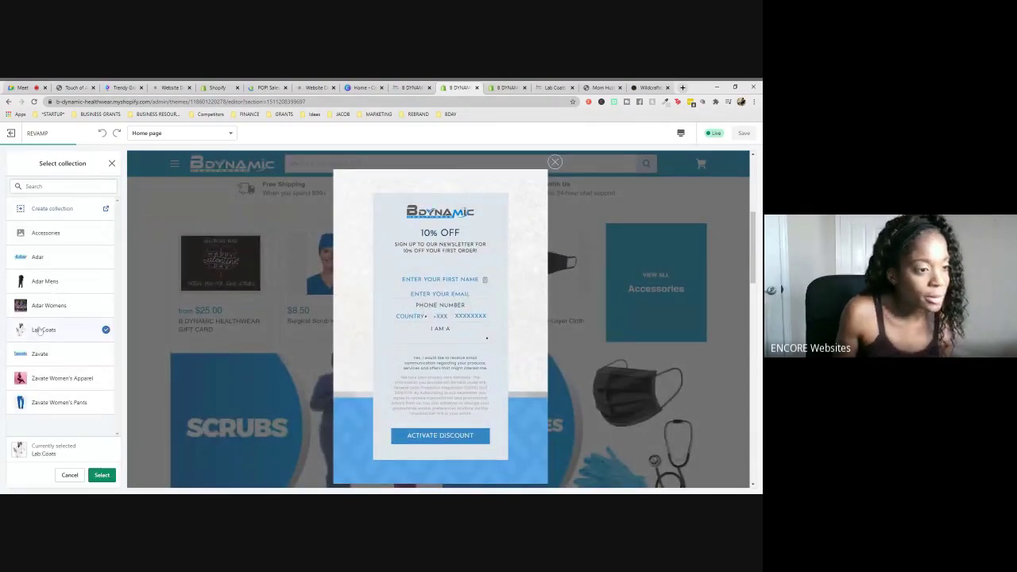
left_click(102, 474)
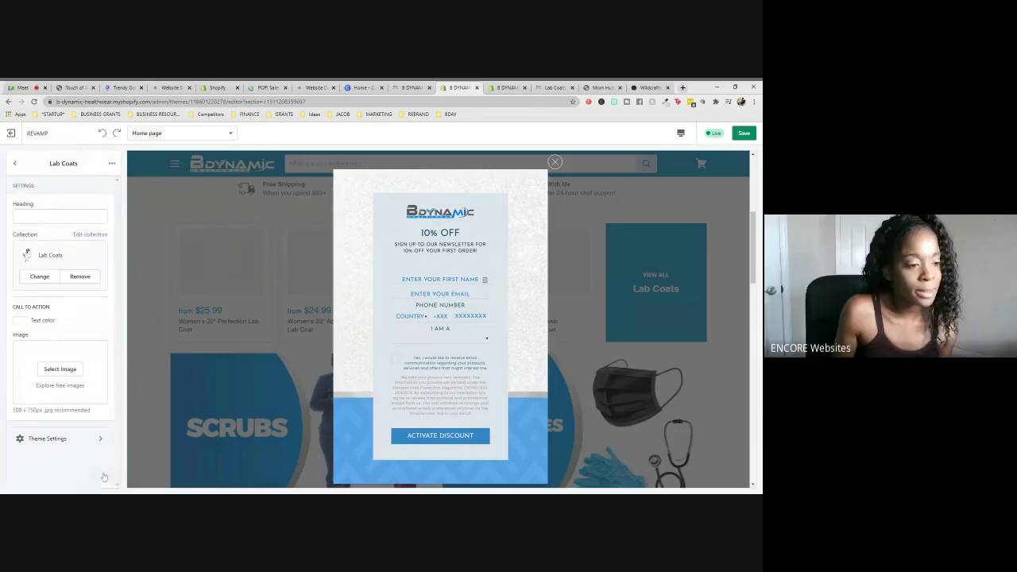
left_click(555, 163)
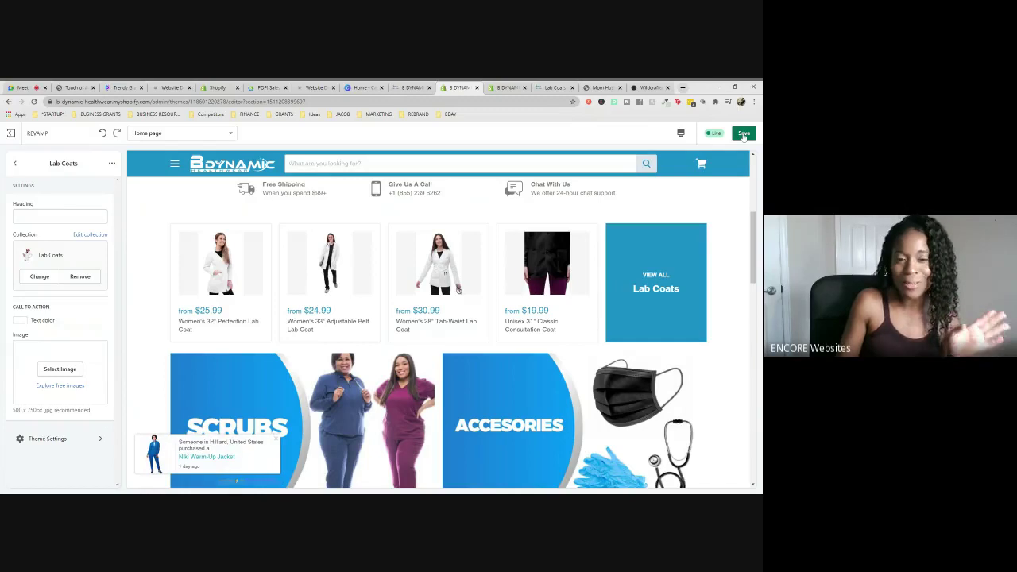
left_click(744, 135)
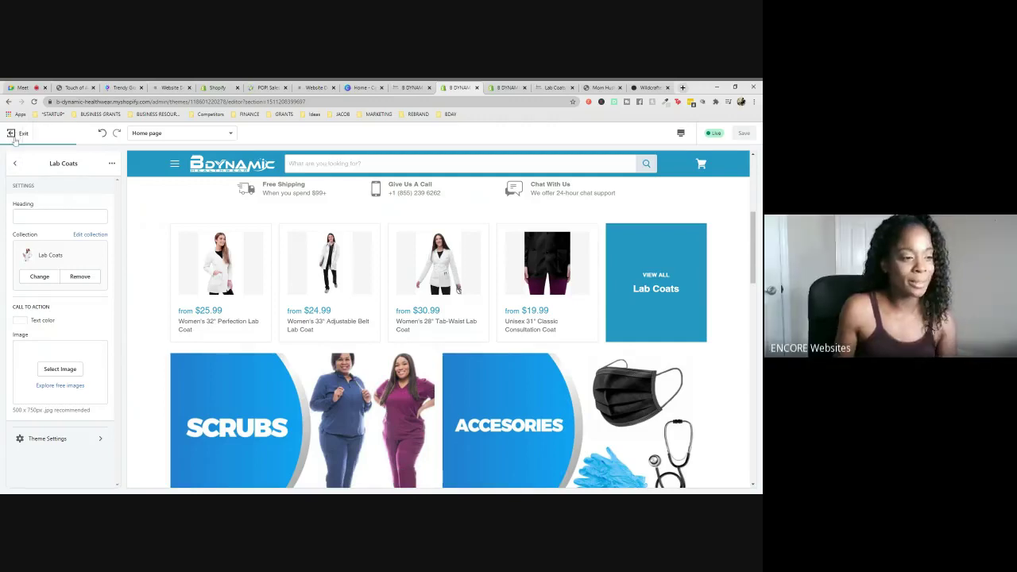
- Exit the theme editor and move through the Shopify Apps and POP! Sales pages
left_click(13, 137)
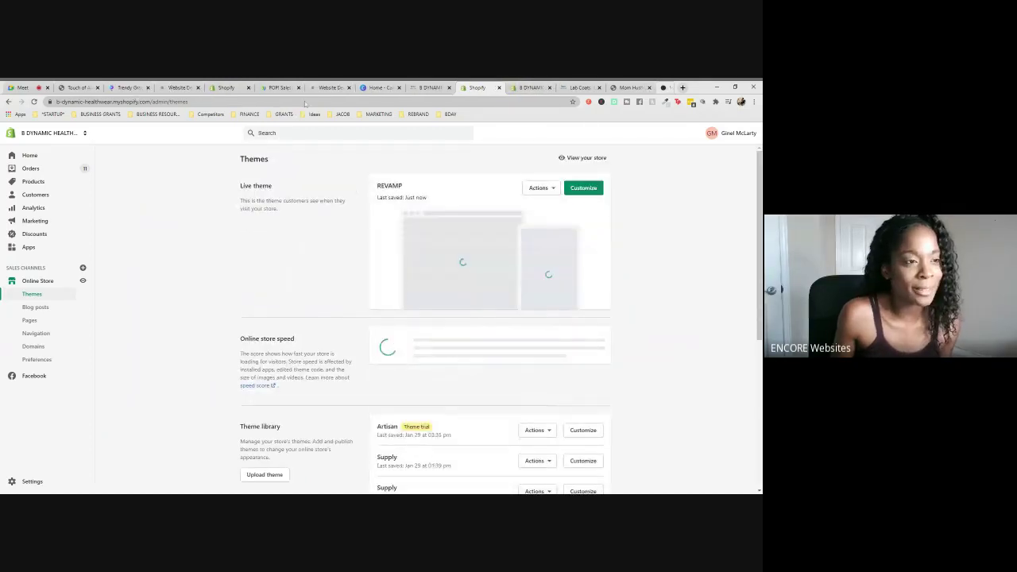
left_click(237, 88)
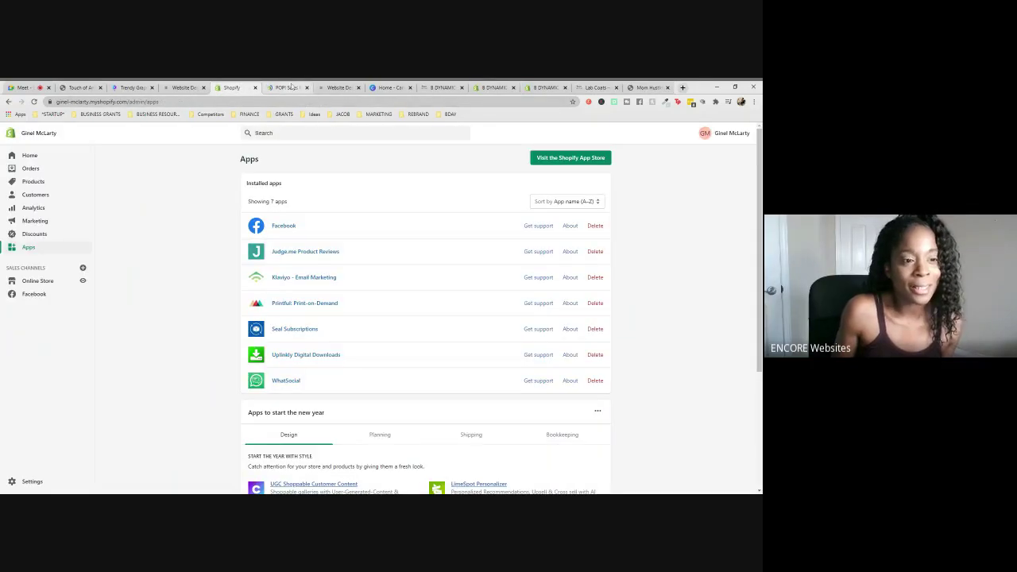
left_click(288, 88)
- Open the Website Audit, Website Design and Support Group services separately, then view Website Audit
left_click(339, 87)
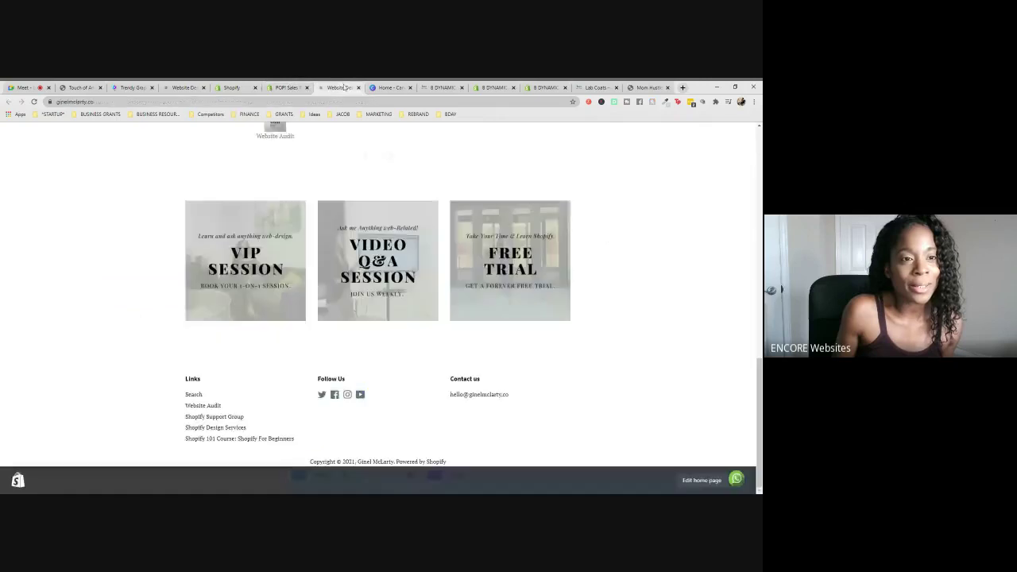
scroll(613, 175, "up", 10)
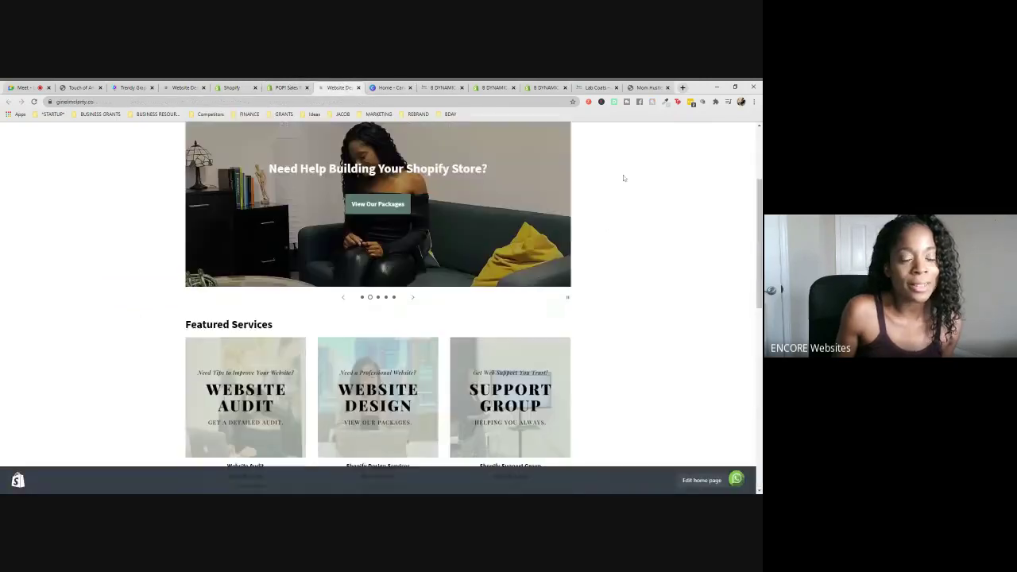
scroll(624, 178, "up", 1)
scroll(624, 178, "down", 3)
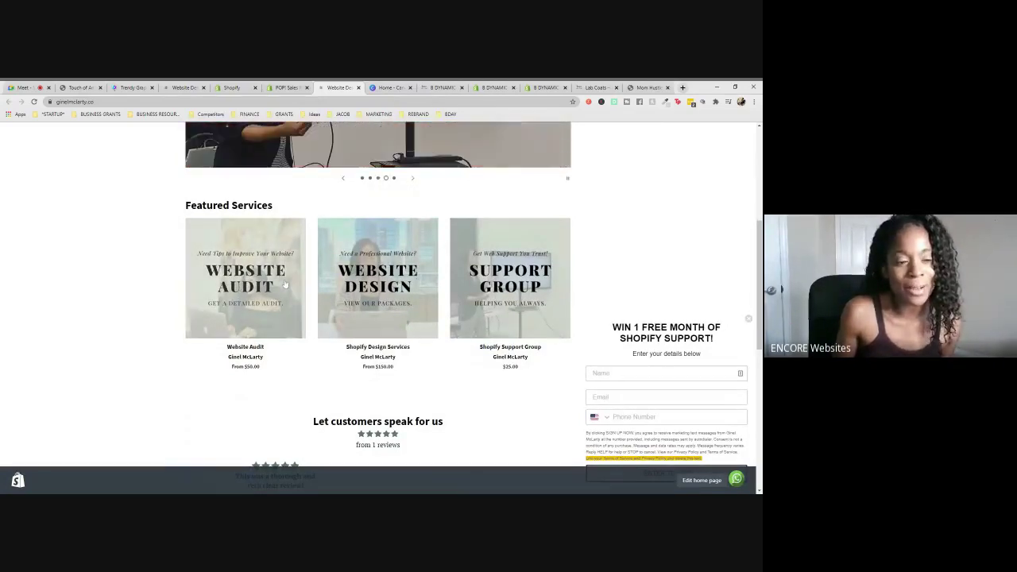
middle_click(243, 302)
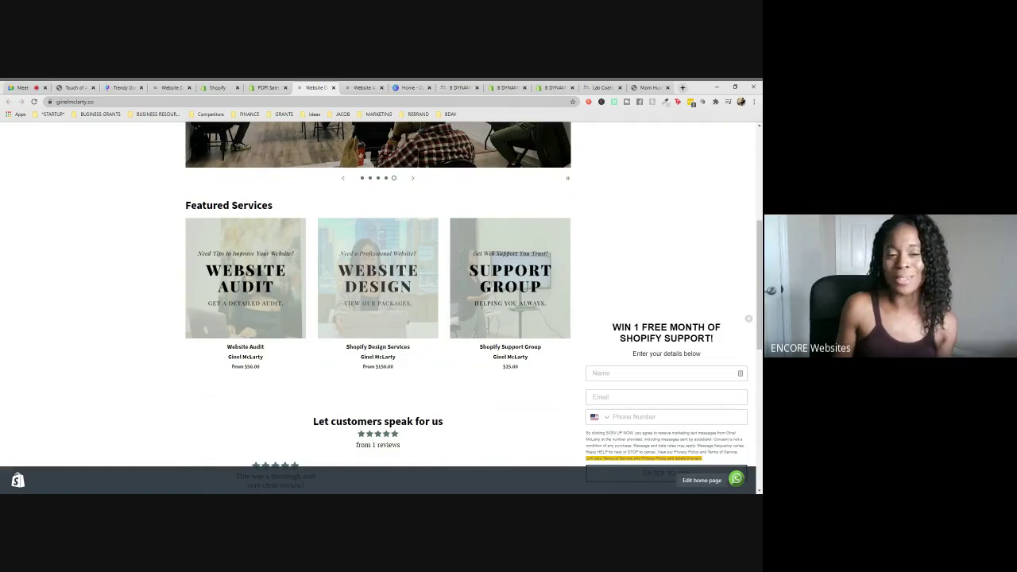
left_click(375, 290, "ctrl")
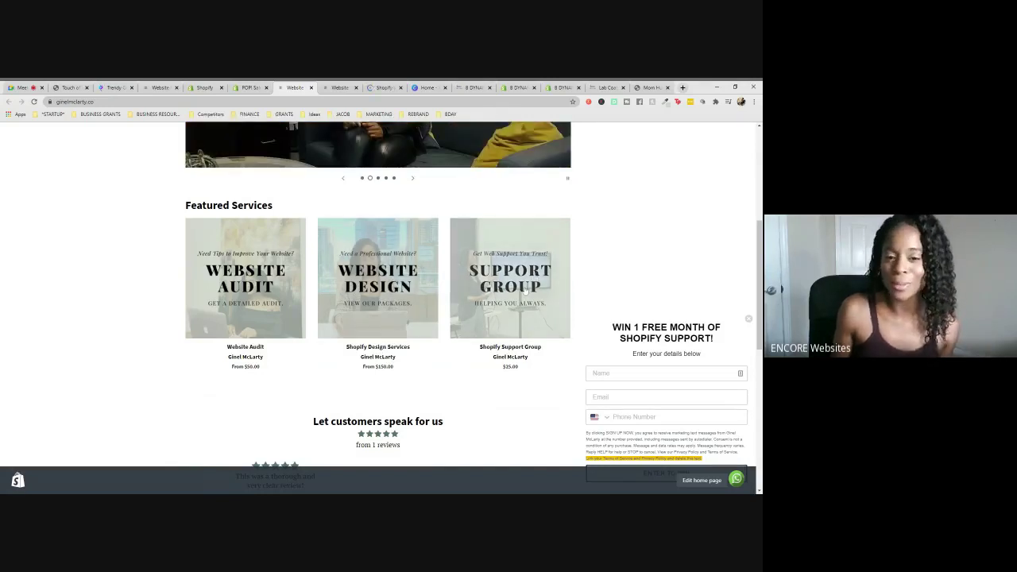
left_click(547, 296, "ctrl")
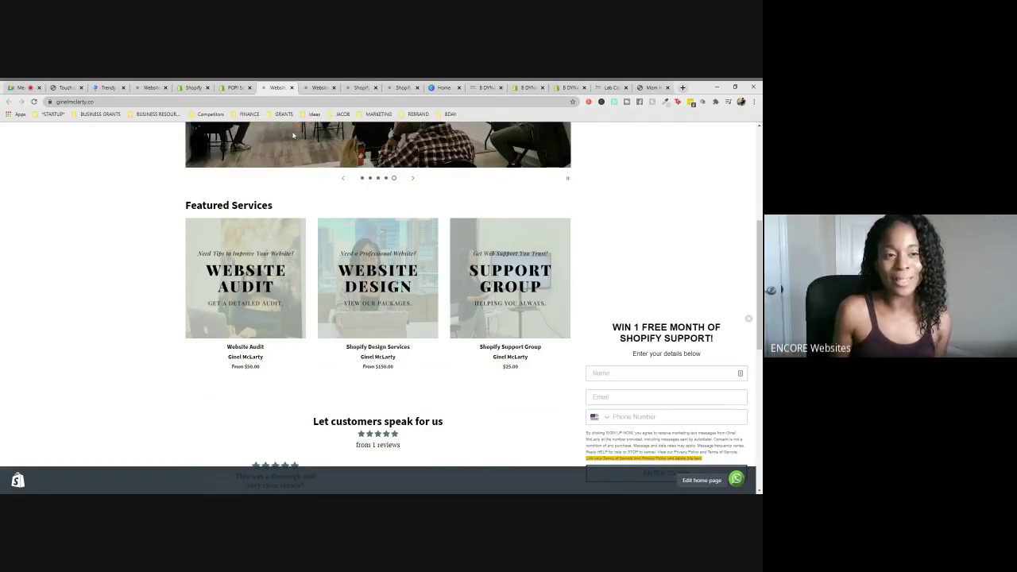
left_click(316, 87)
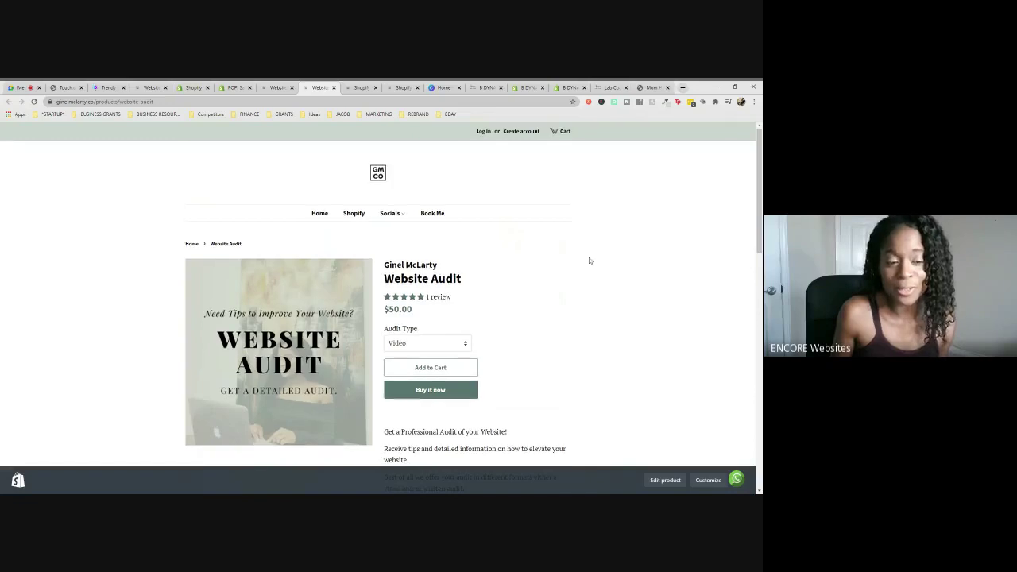
- Go to the Shopify Design Services page and highlight its $150.00 price
scroll(590, 260, "down", 1)
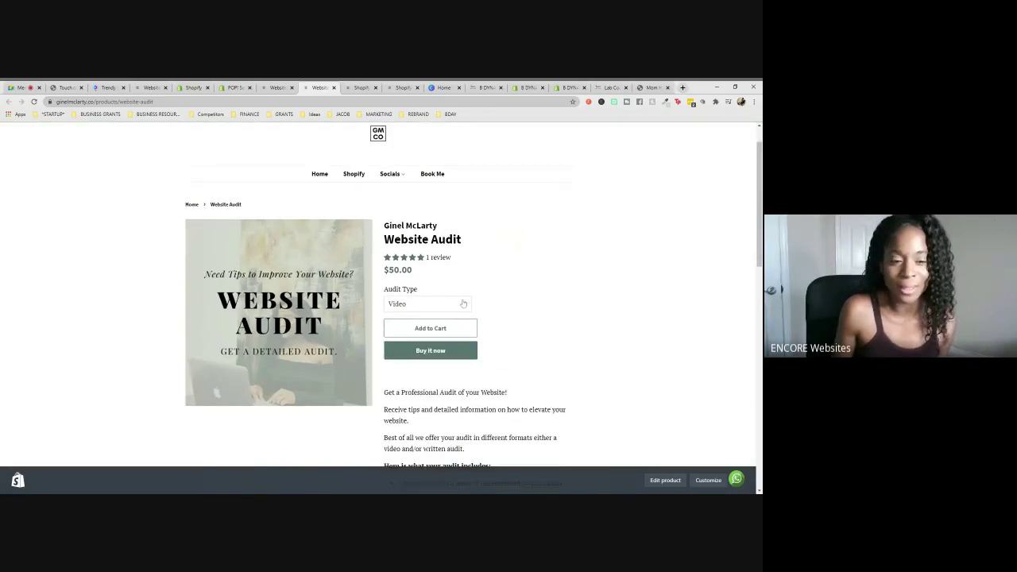
scroll(463, 304, "down", 8)
scroll(471, 294, "up", 10)
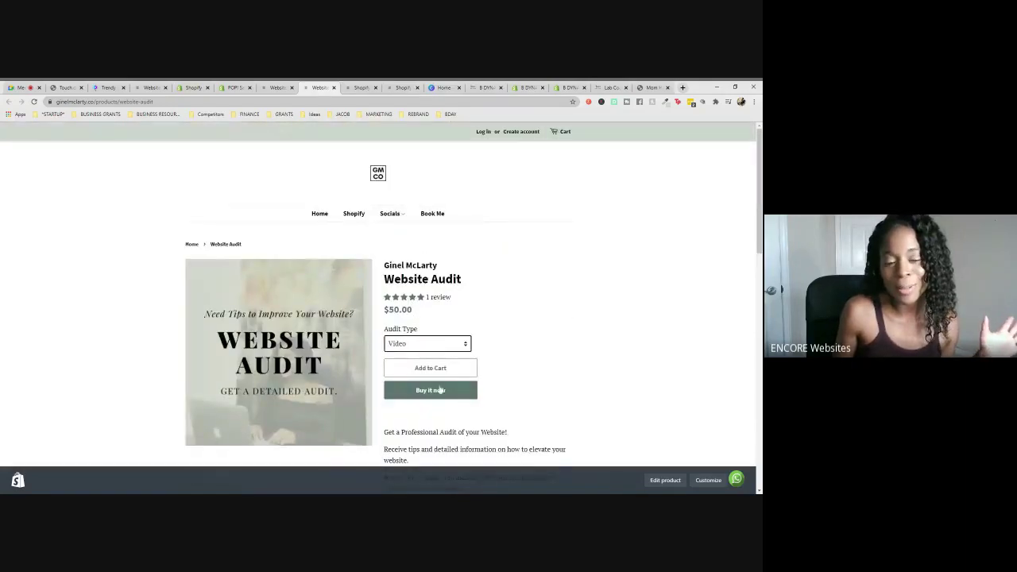
left_click(354, 87)
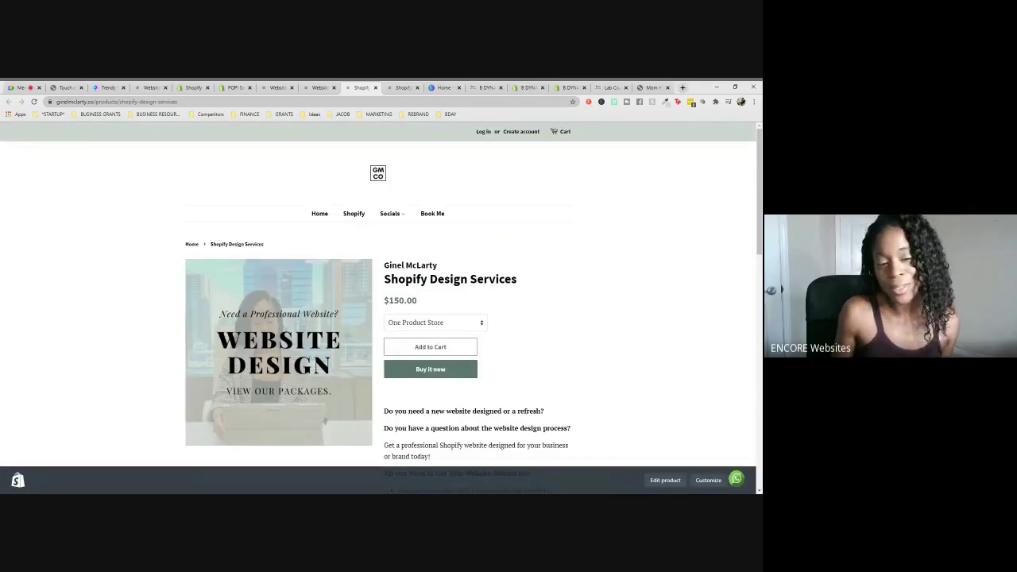
double_click(424, 303)
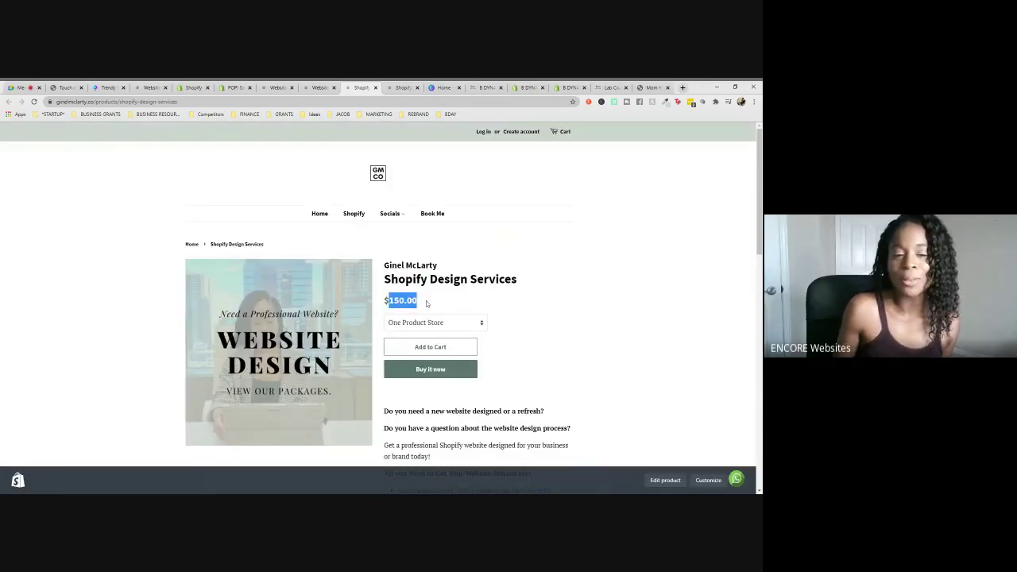
left_click(427, 303)
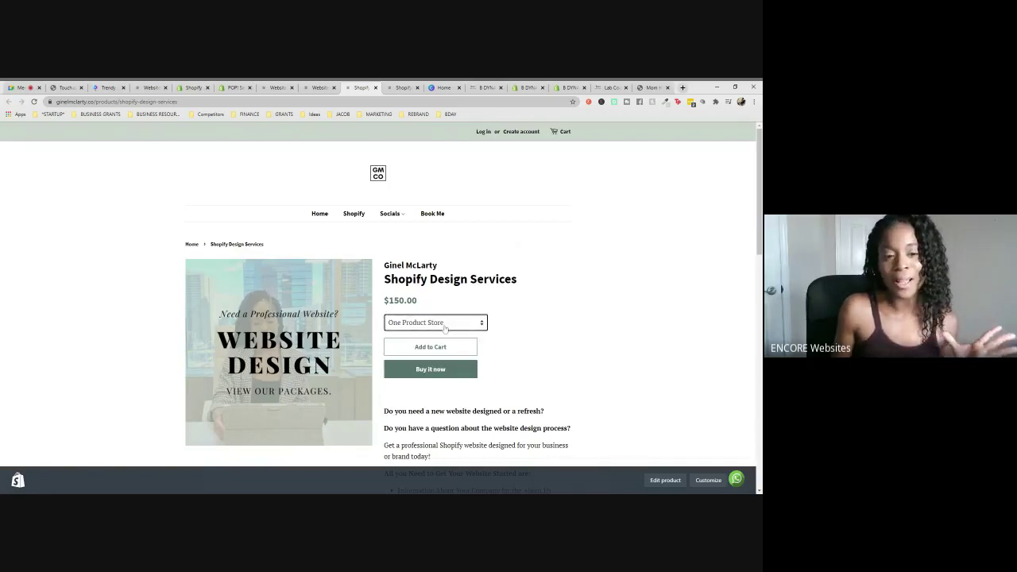
- Choose the Starter - Up to 10 Products package, then go to the Shopify Support Group page
left_click(445, 323)
left_click(430, 354)
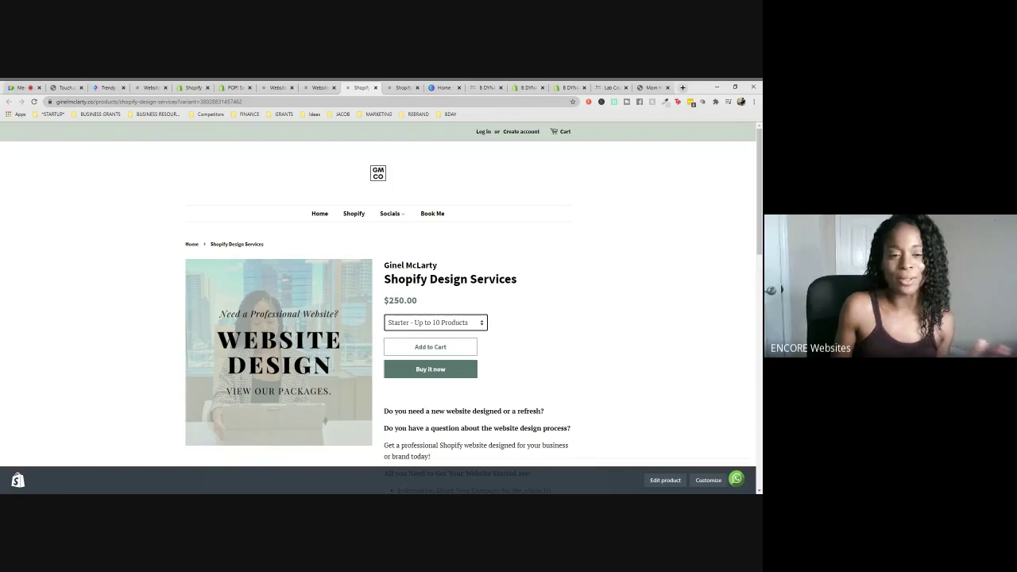
left_click(548, 288)
scroll(548, 287, "down", 2)
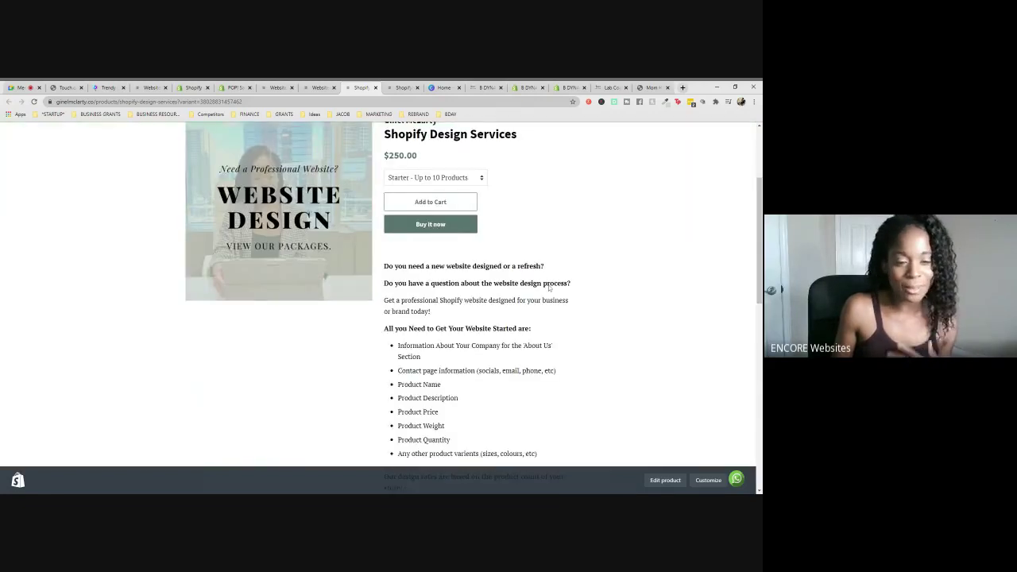
scroll(548, 288, "down", 4)
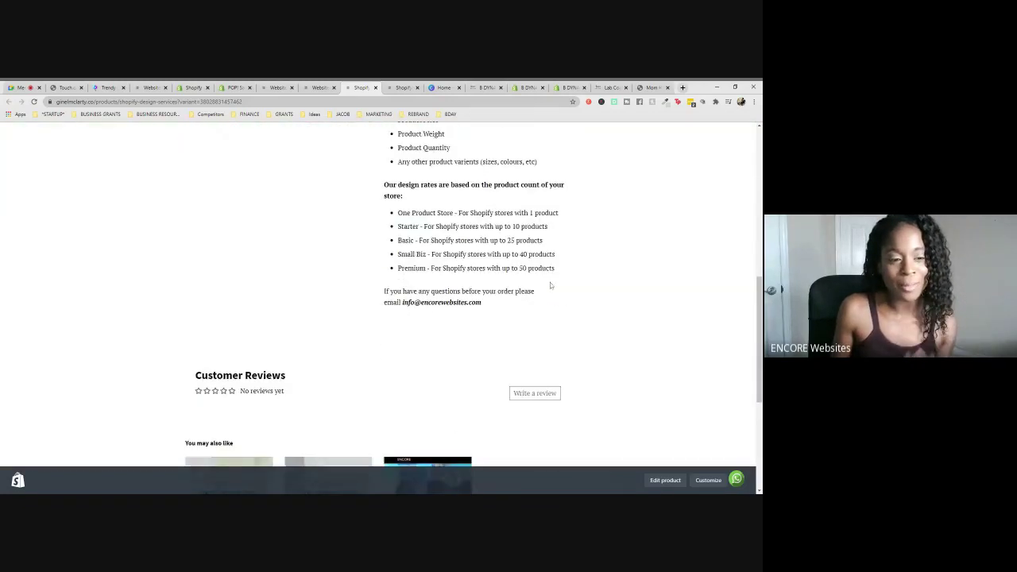
scroll(550, 284, "up", 10)
left_click(401, 88)
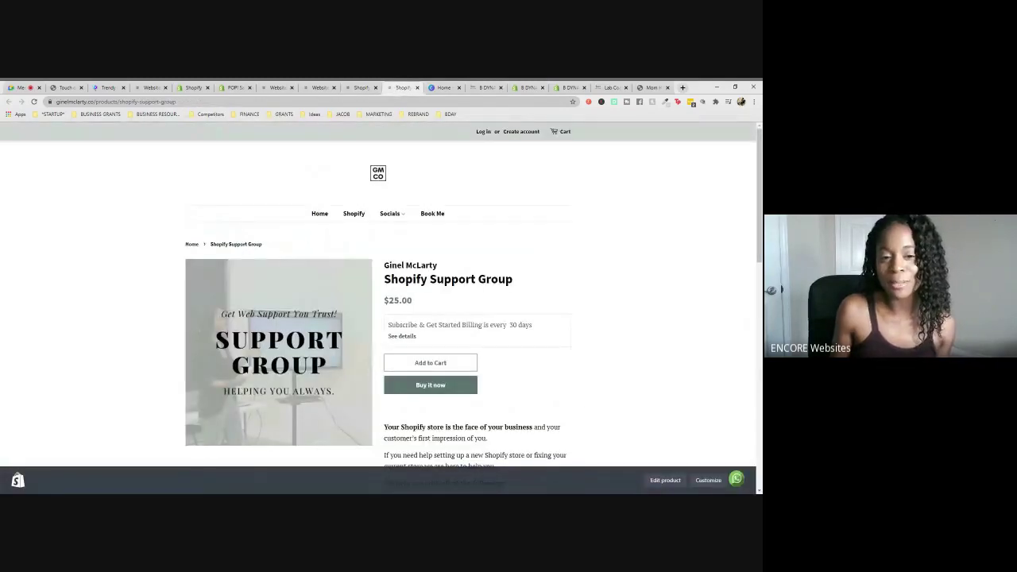
- Highlight the Weekly Group Virtual Video Sessions perk and copy the Support Group page URL
scroll(511, 284, "down", 1)
scroll(510, 282, "down", 3)
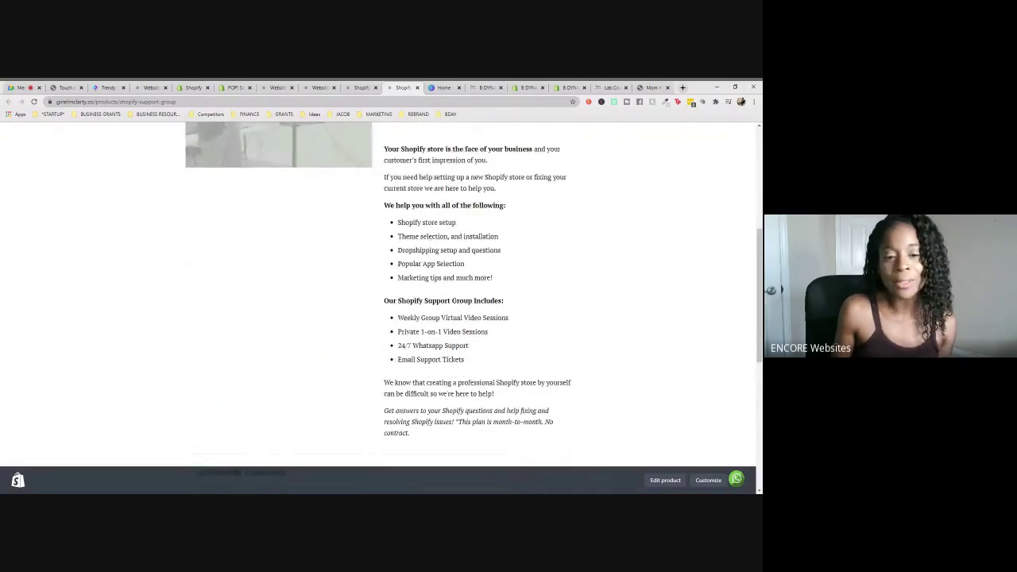
left_click_drag(405, 331, 404, 318)
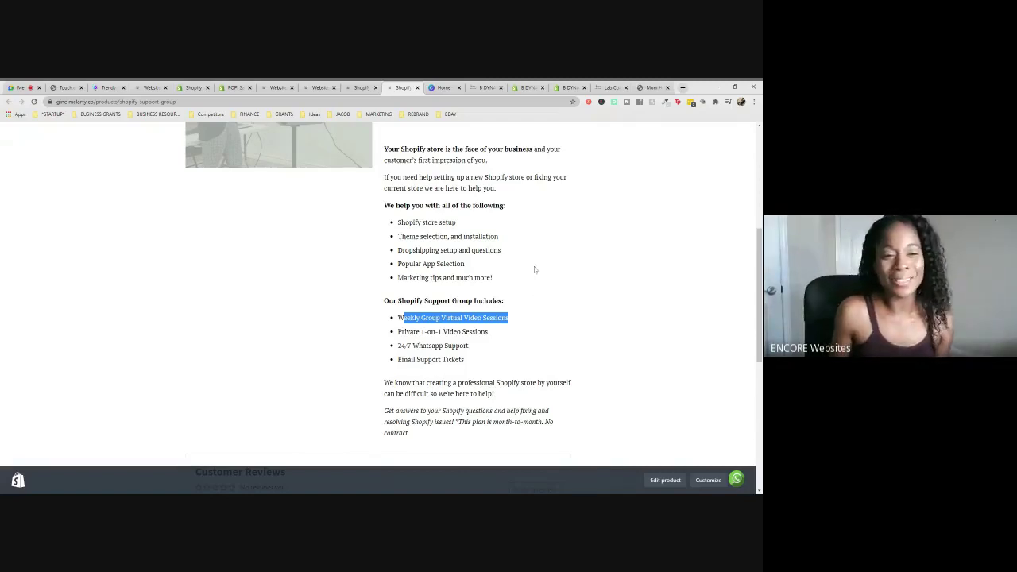
scroll(543, 270, "up", 5)
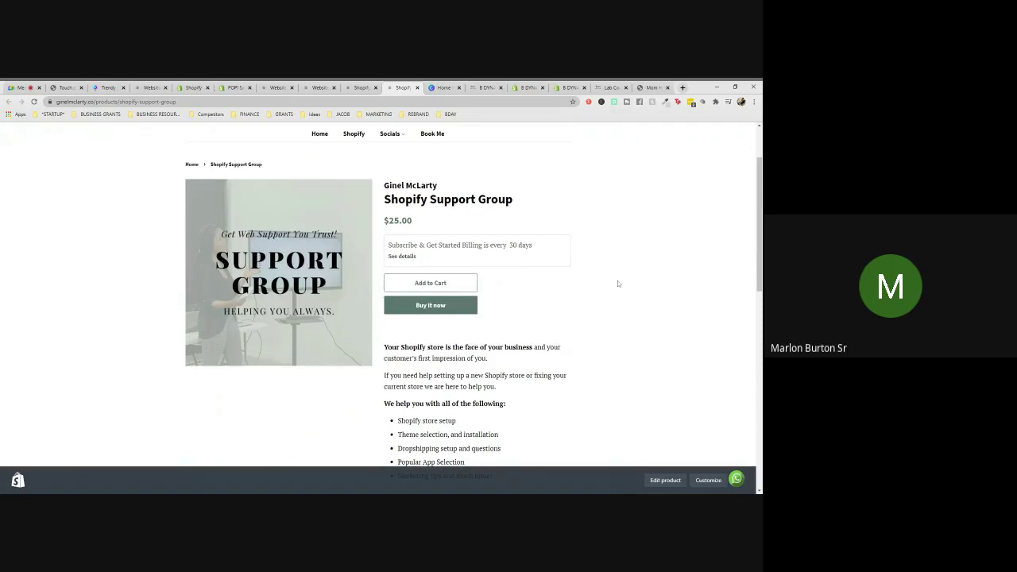
scroll(617, 282, "down", 5)
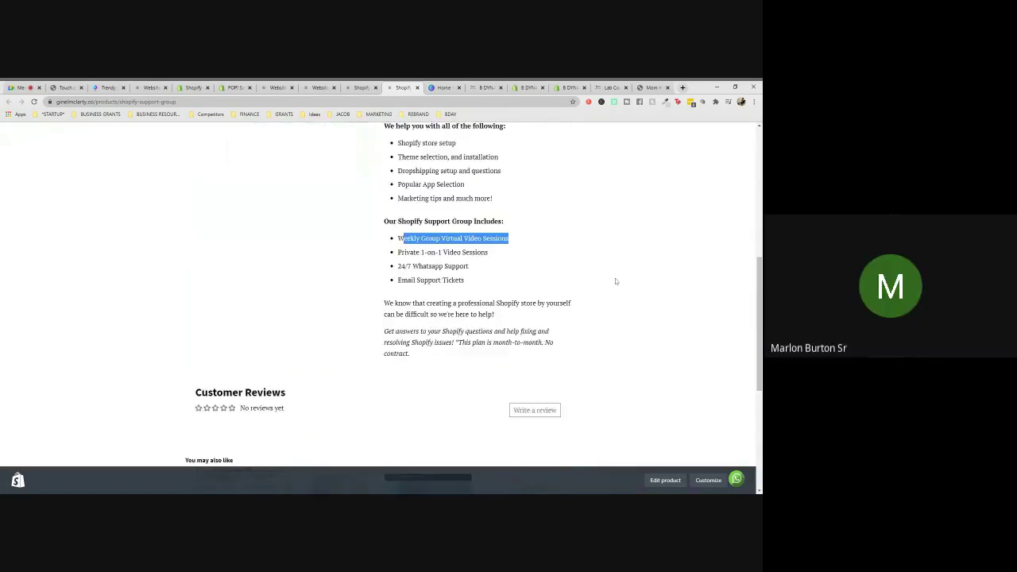
scroll(615, 281, "down", 1)
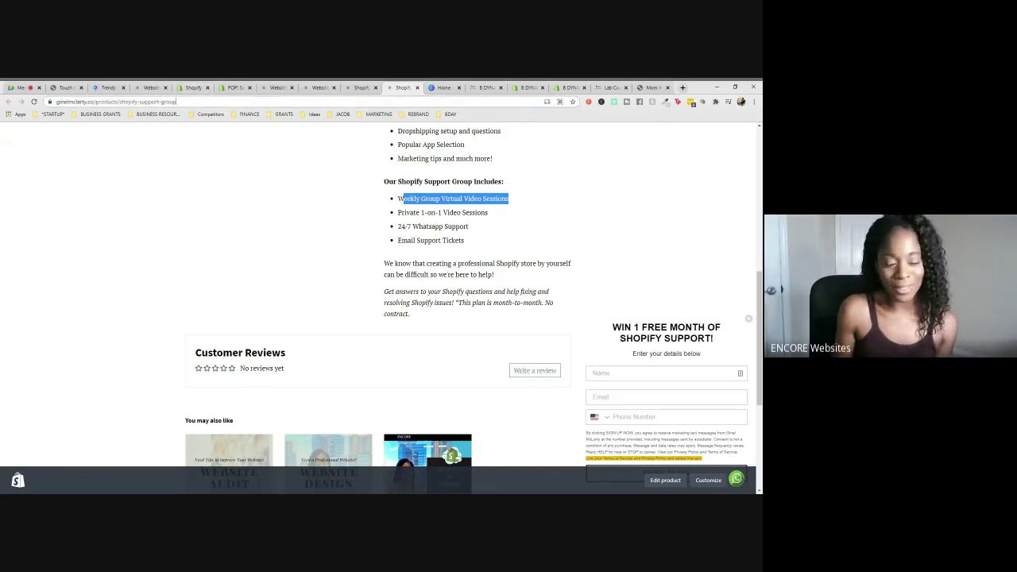
left_click(115, 102)
key("ctrl+c")
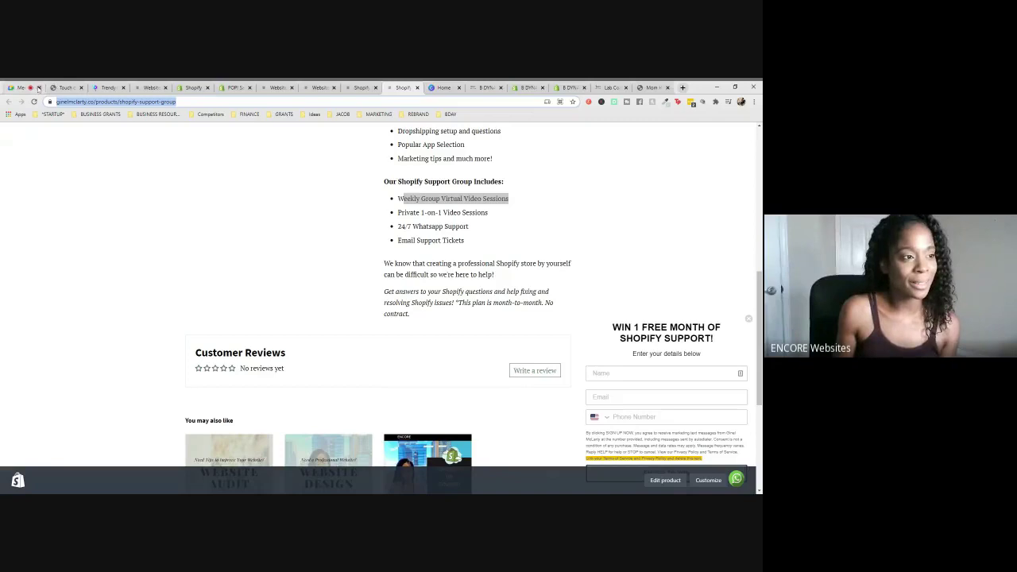
left_click(32, 88)
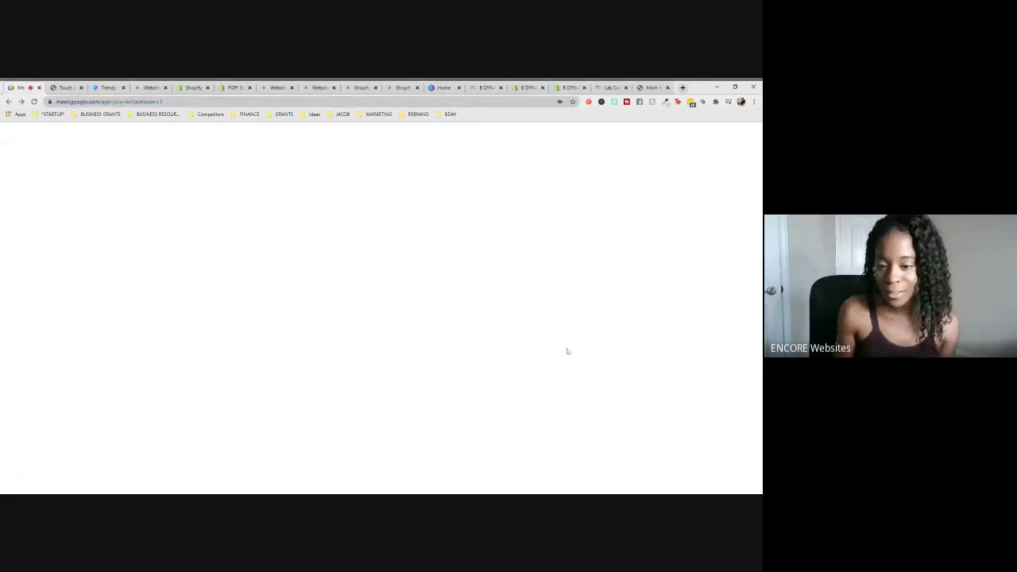
- Send the Support Group link in the Meet chat and return to the product page
key("ctrl+v")
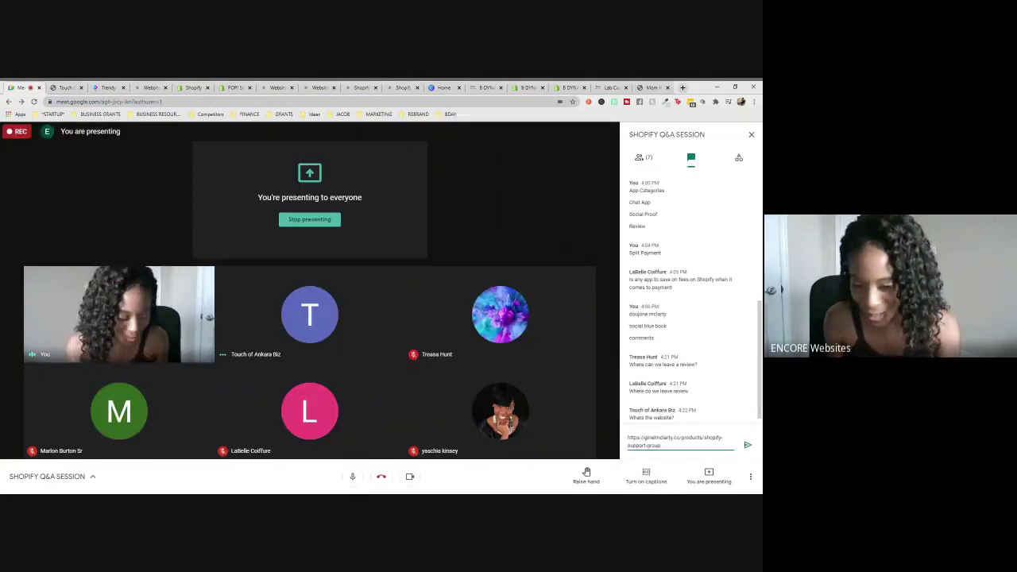
key("Return")
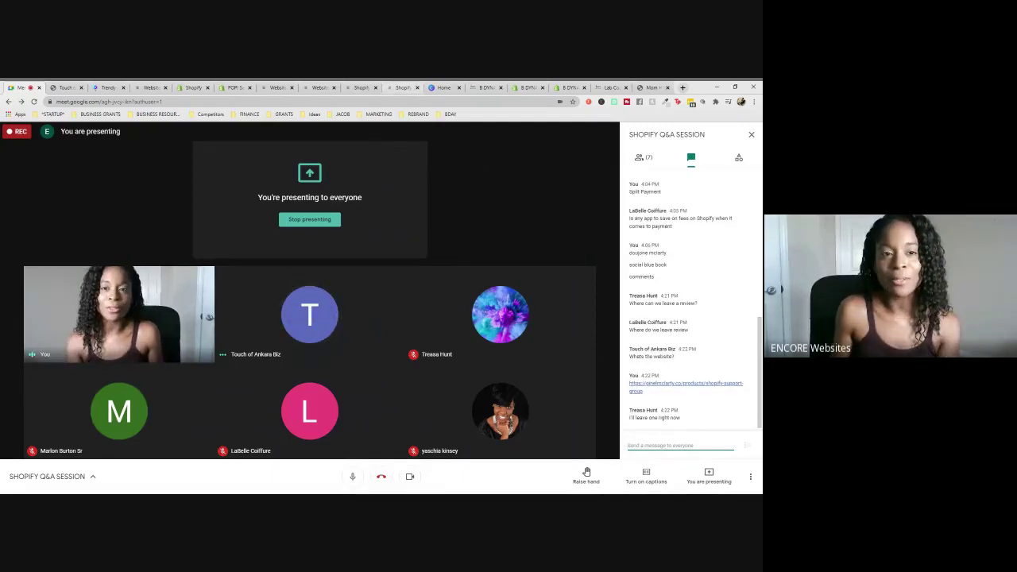
left_click(401, 87)
- Begin a five-star review of the Support Group product, then return to the Meet call
left_click(533, 368)
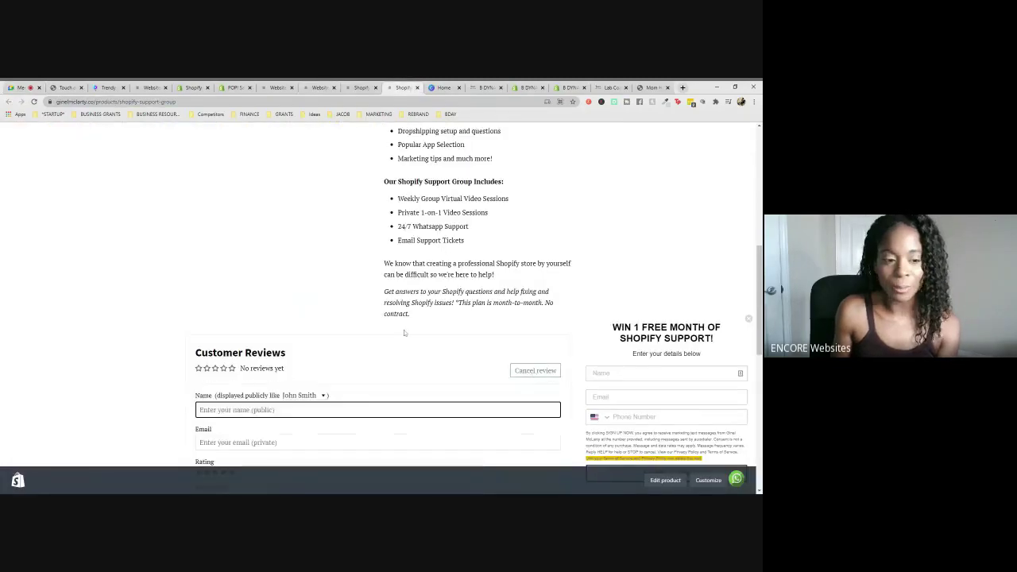
scroll(239, 334, "down", 2)
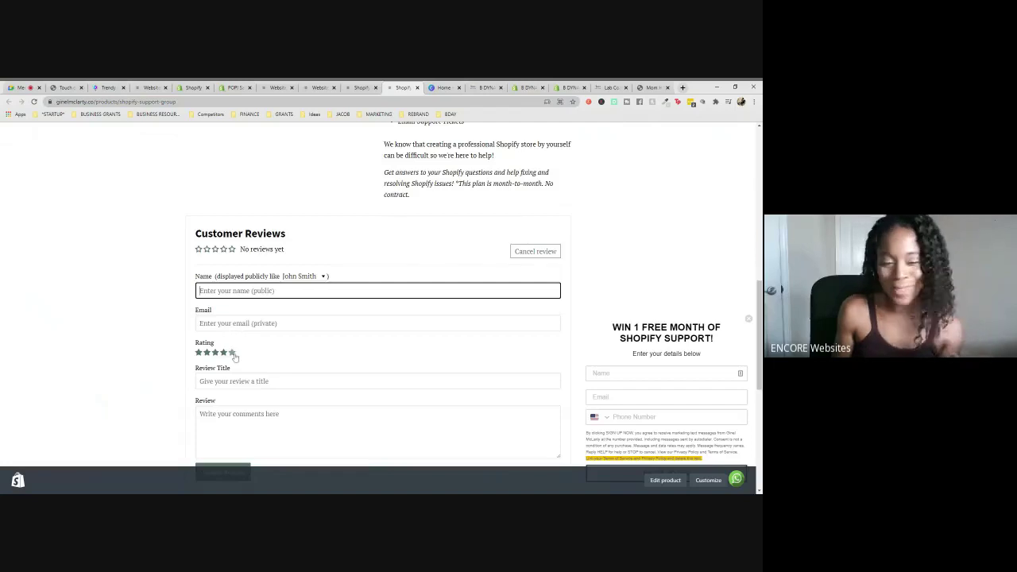
left_click(233, 352)
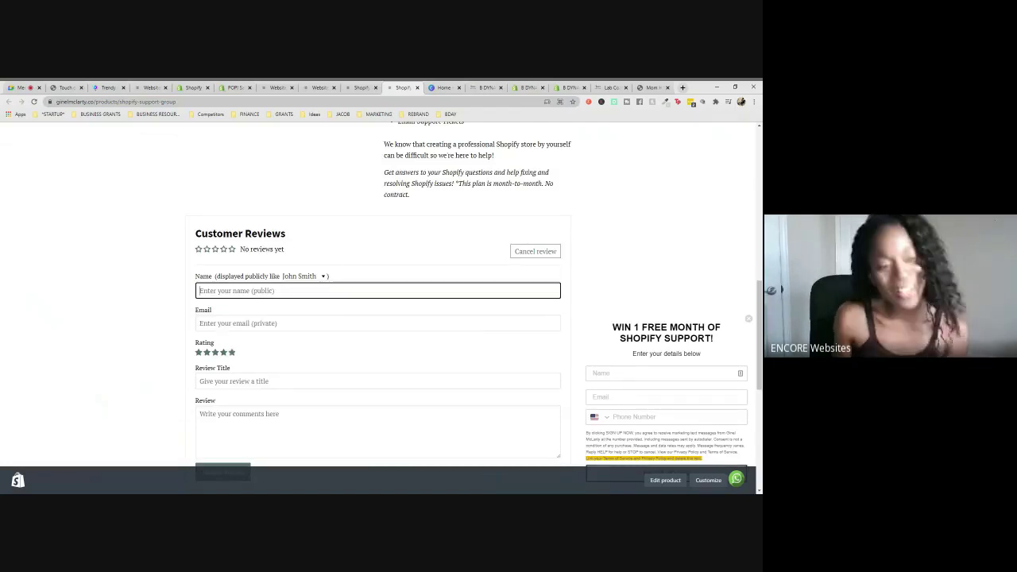
left_click(377, 381)
scroll(378, 318, "down", 1)
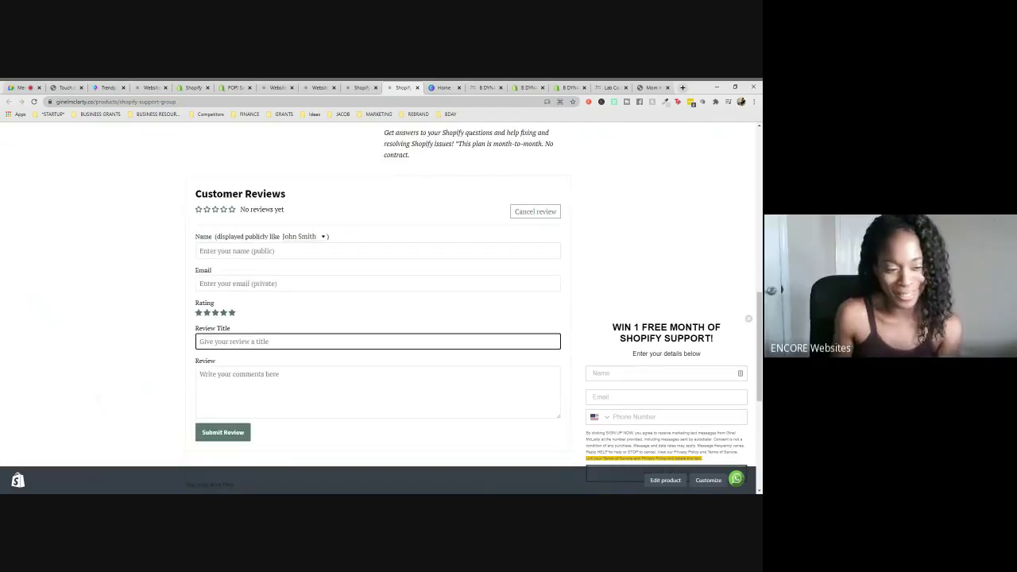
left_click(200, 375)
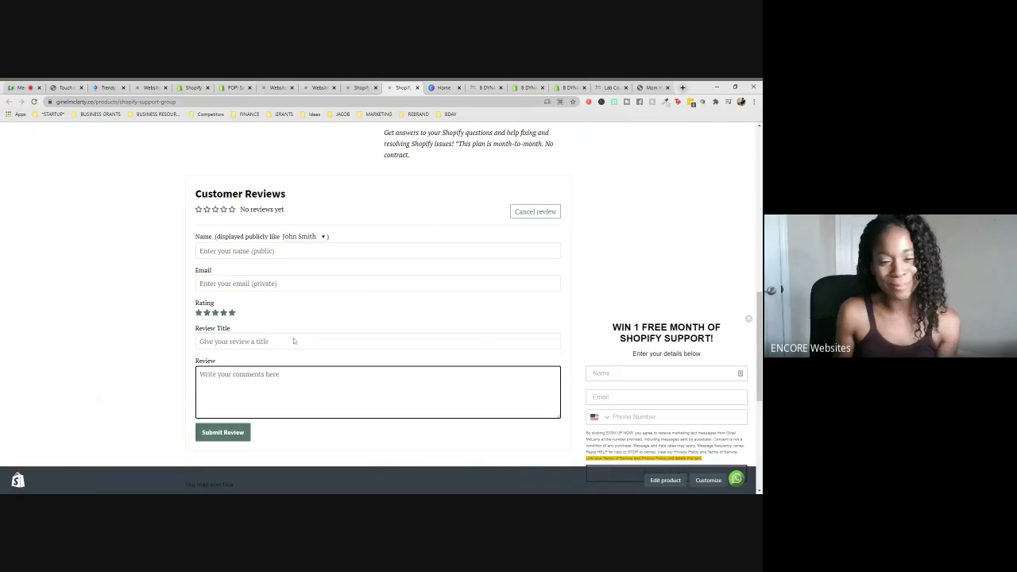
left_click(20, 88)
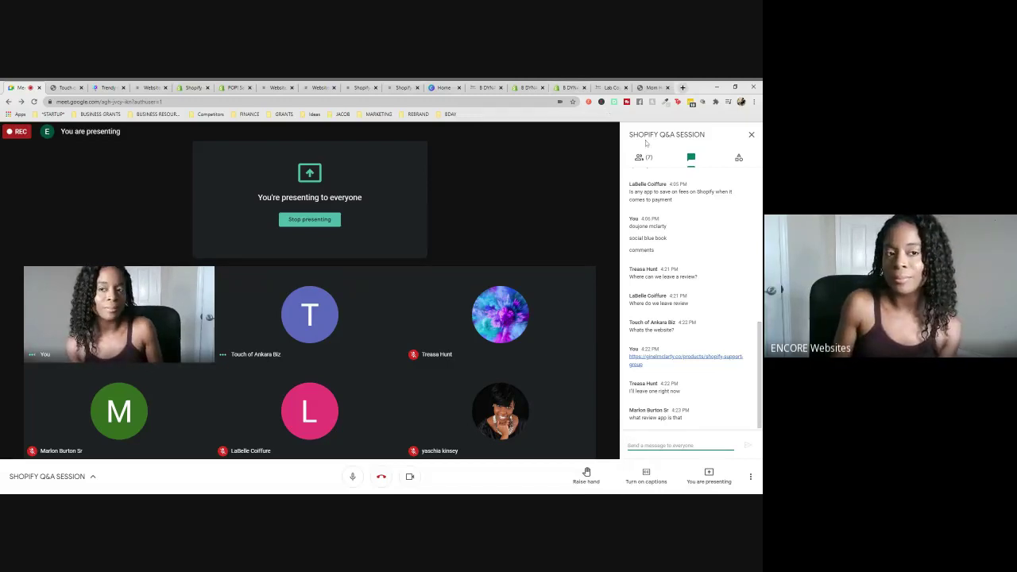
- Glance at the store home page and Website Audit product page, then rejoin the Google Meet call
left_click(276, 88)
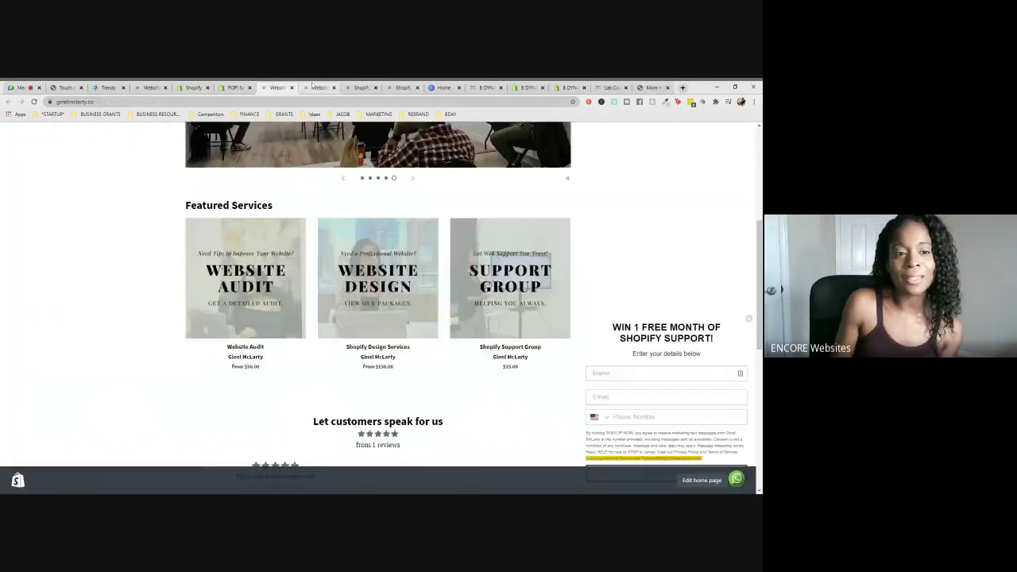
left_click(318, 87)
mouse_move(404, 216)
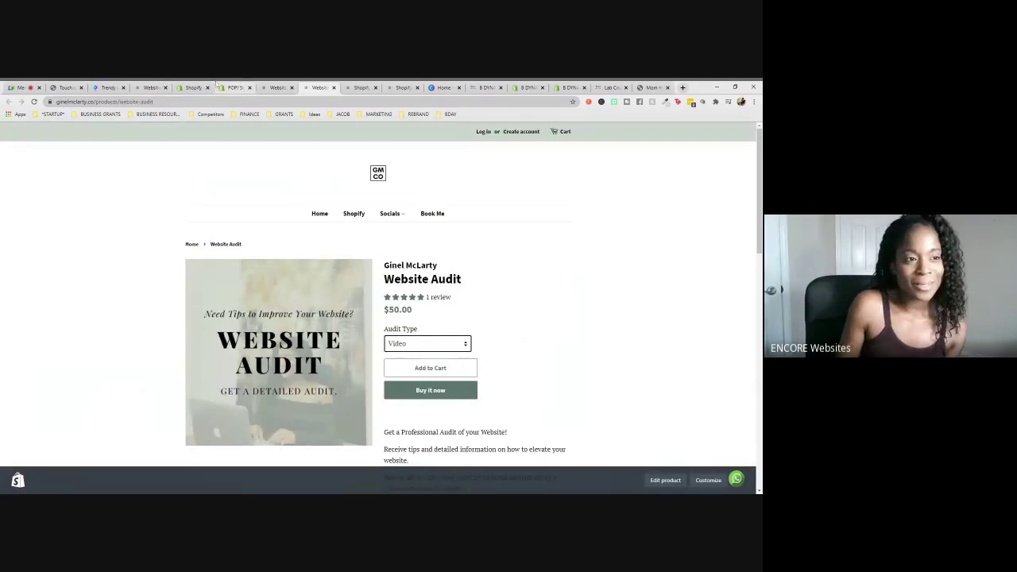
left_click(26, 87)
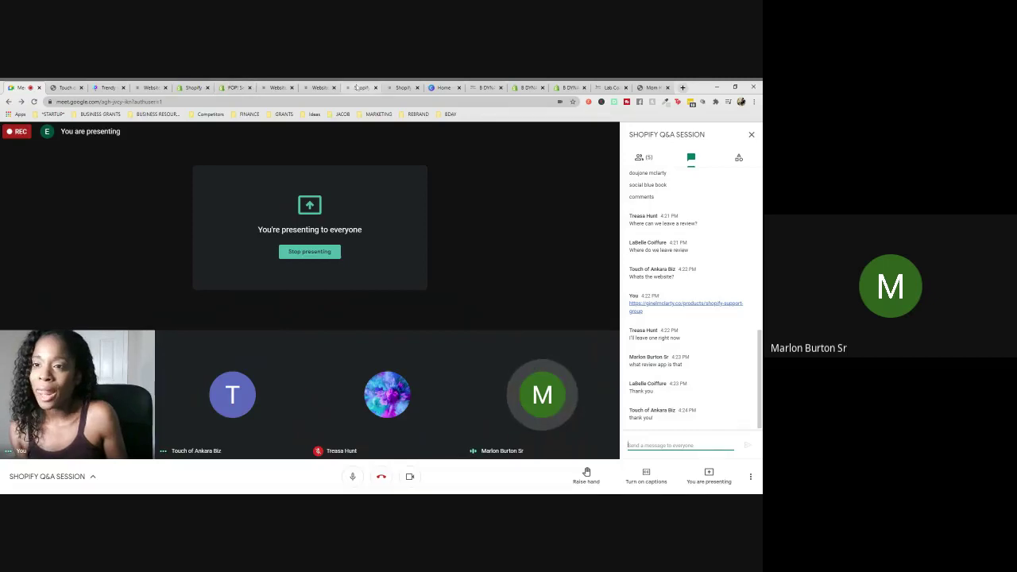
- Cycle through the Design Services, Website Audit, home page and Support Group storefront tabs
left_click(319, 87)
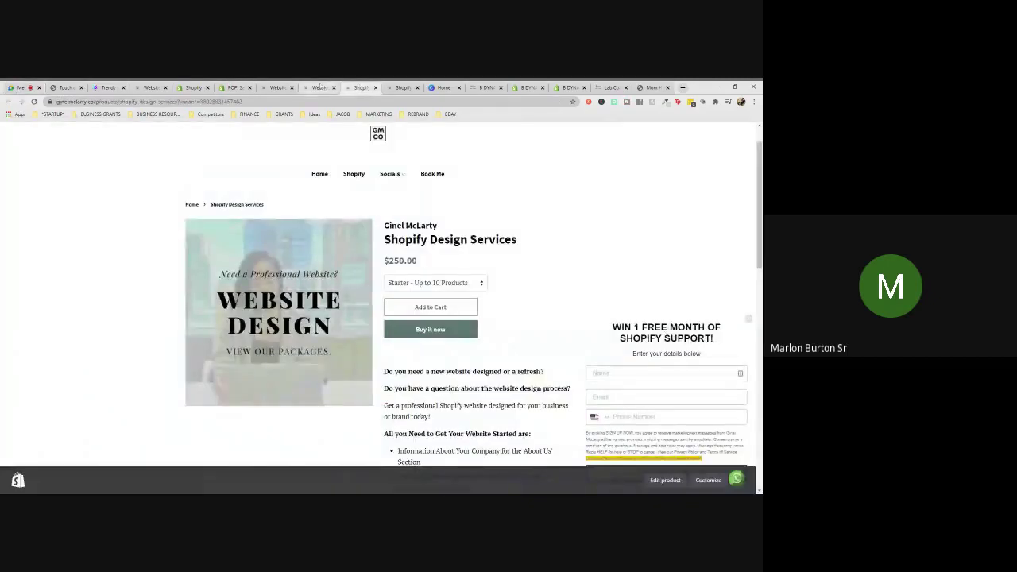
left_click(319, 87)
left_click(270, 87)
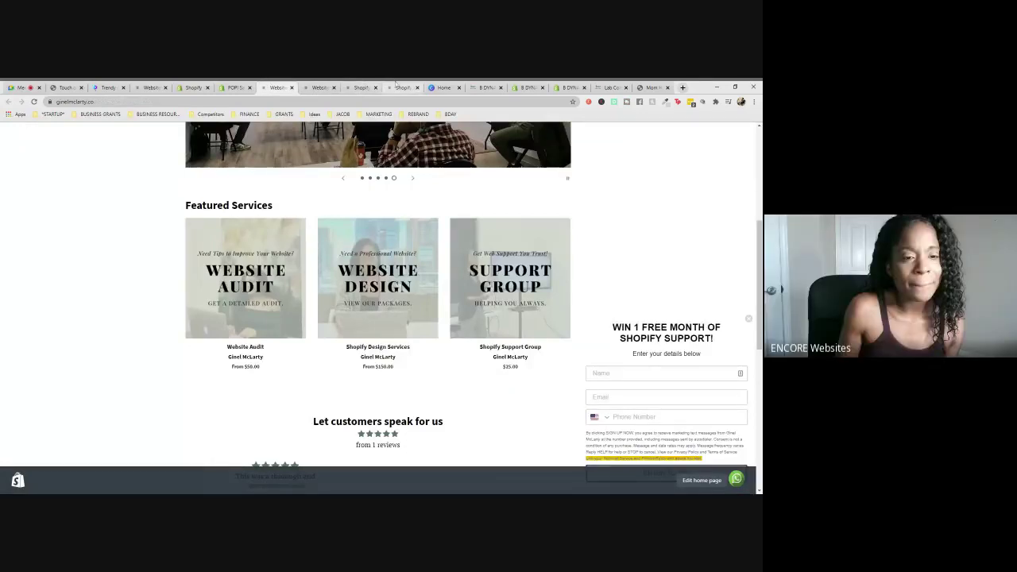
left_click(395, 85)
left_click(356, 86)
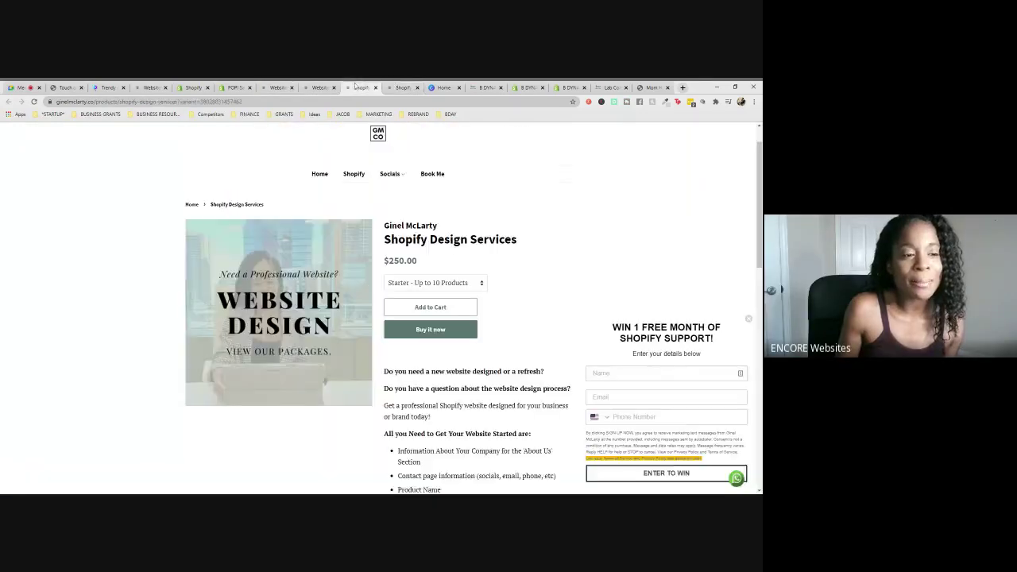
left_click(318, 87)
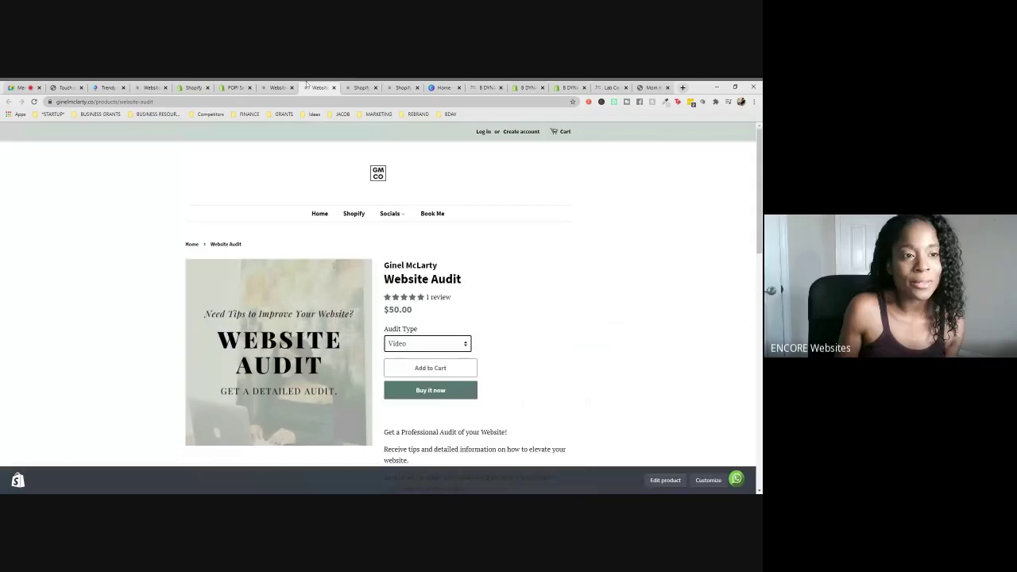
left_click(277, 87)
- Open the sales pop app page and review the installed apps list, then return to Google Meet
left_click(235, 87)
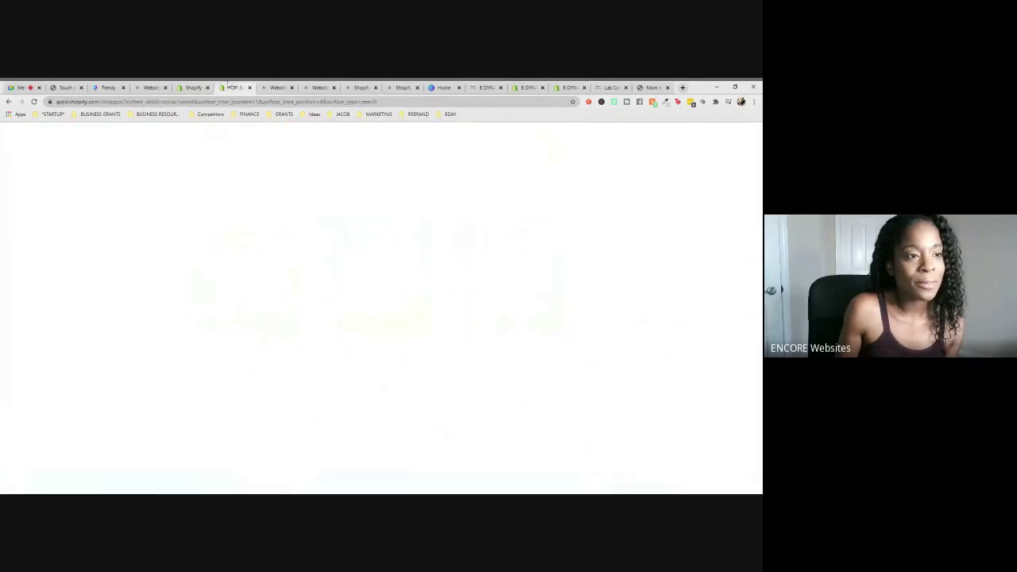
left_click(188, 87)
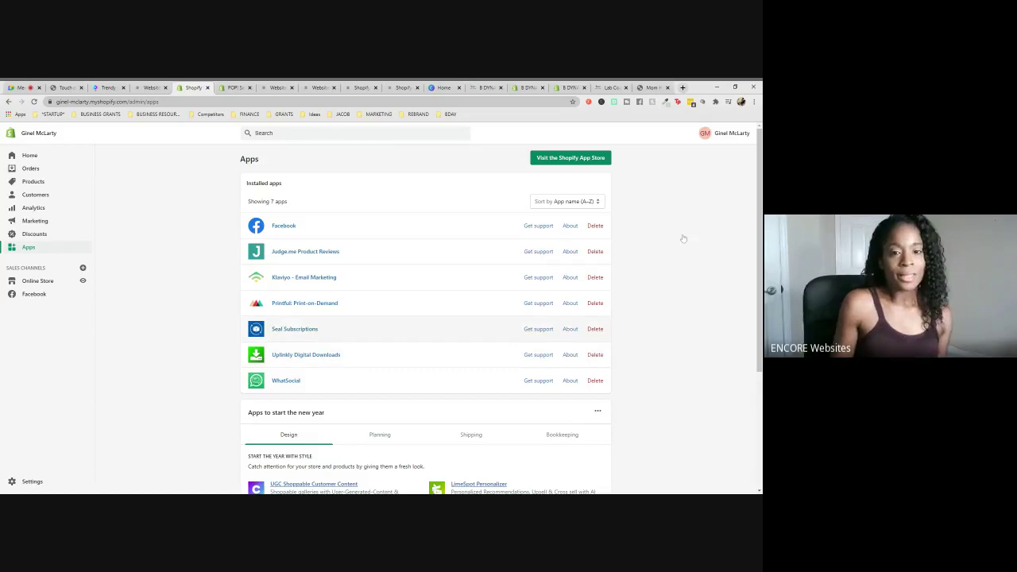
left_click(22, 87)
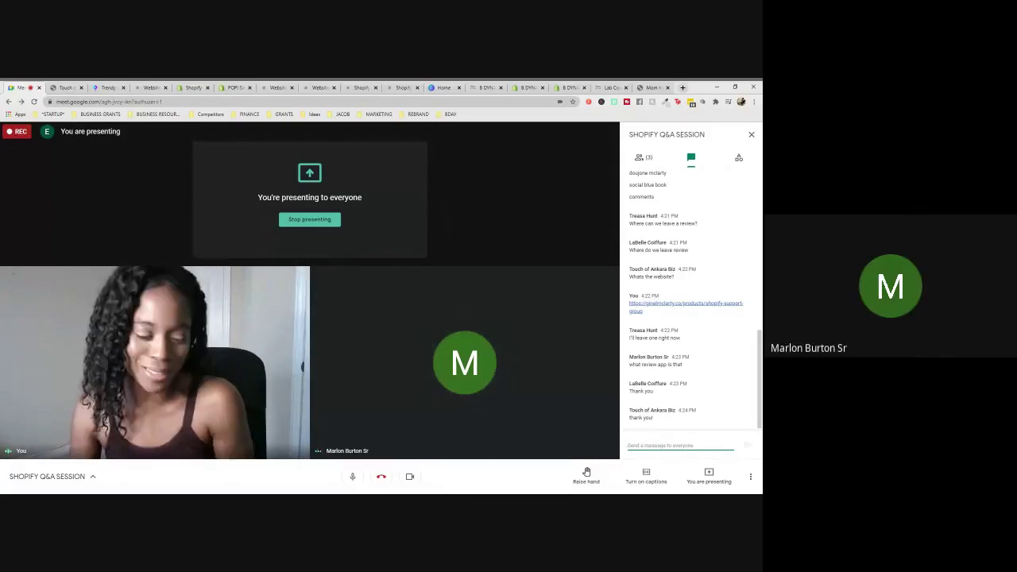
- Look over the B Dynamic storefront, theme editor and main menu, then open All products
left_click(472, 87)
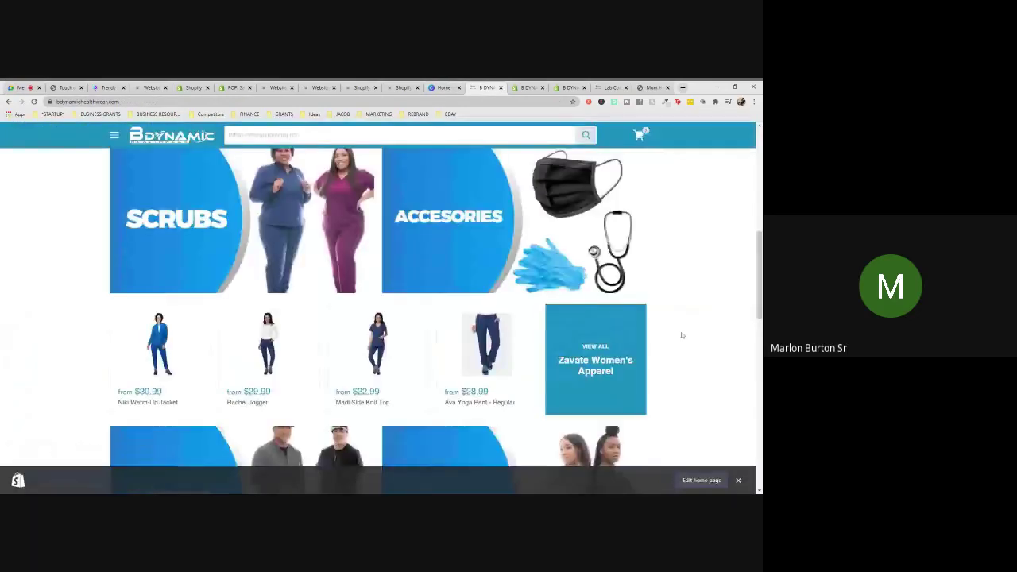
left_click(526, 87)
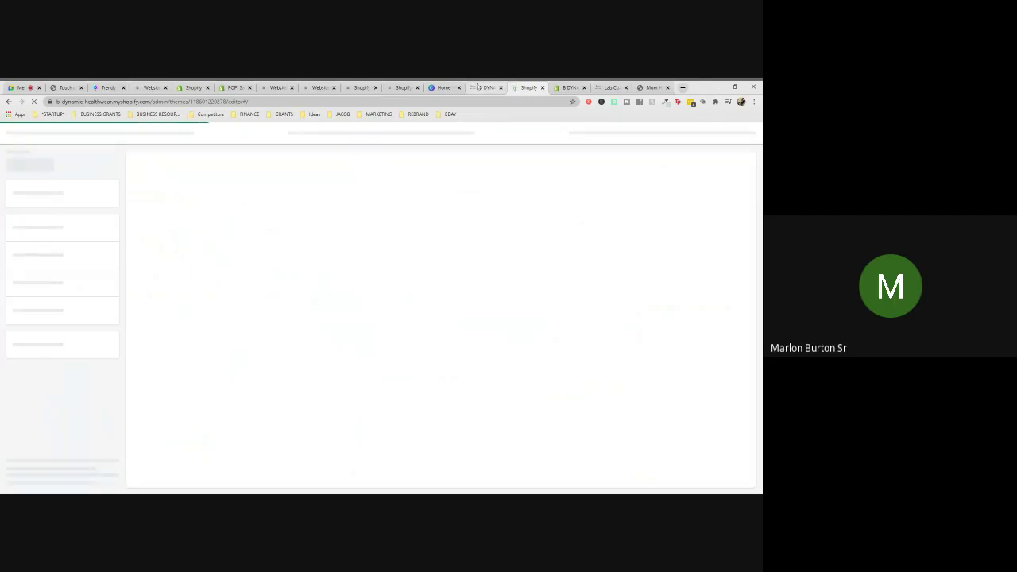
left_click(570, 87)
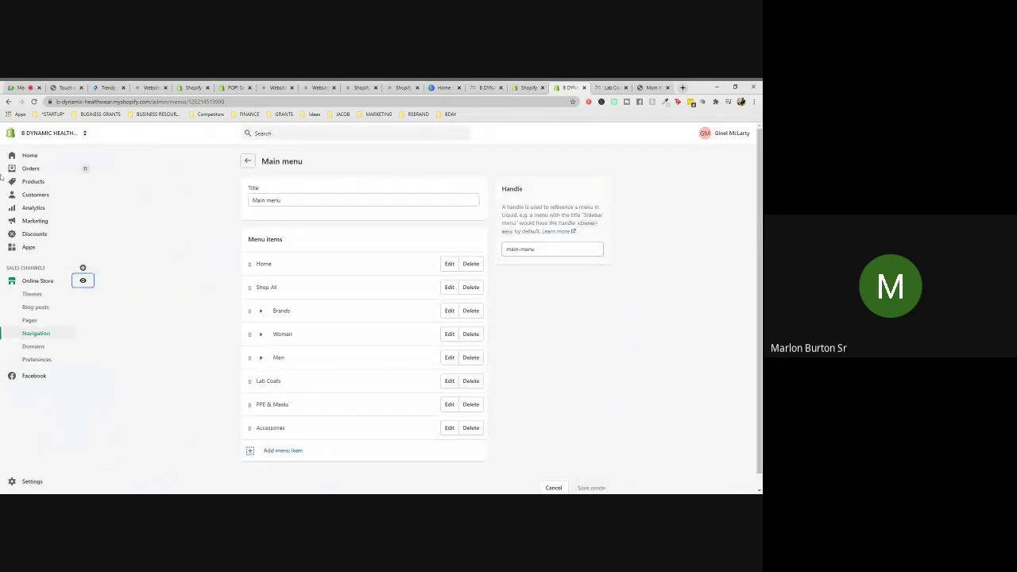
left_click(39, 183)
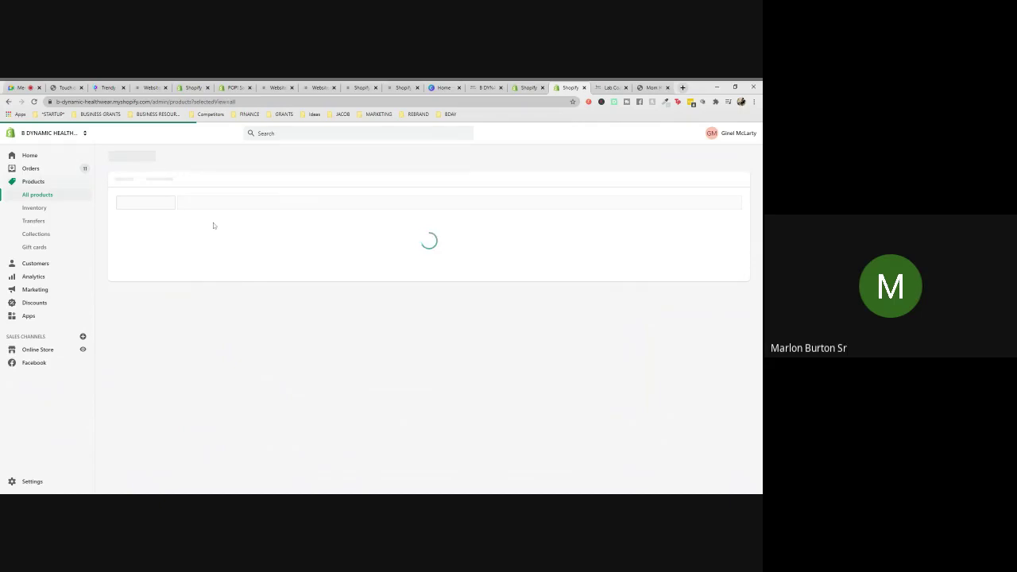
- Filter the product list for 'yoga' and open Ava Yoga Pant - Petite
left_click(246, 211)
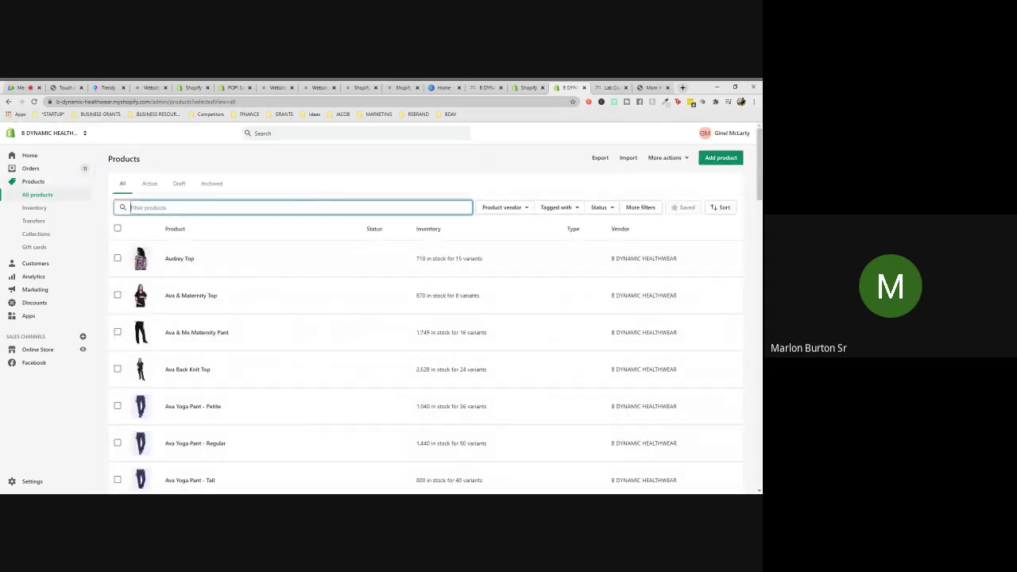
type("yoga")
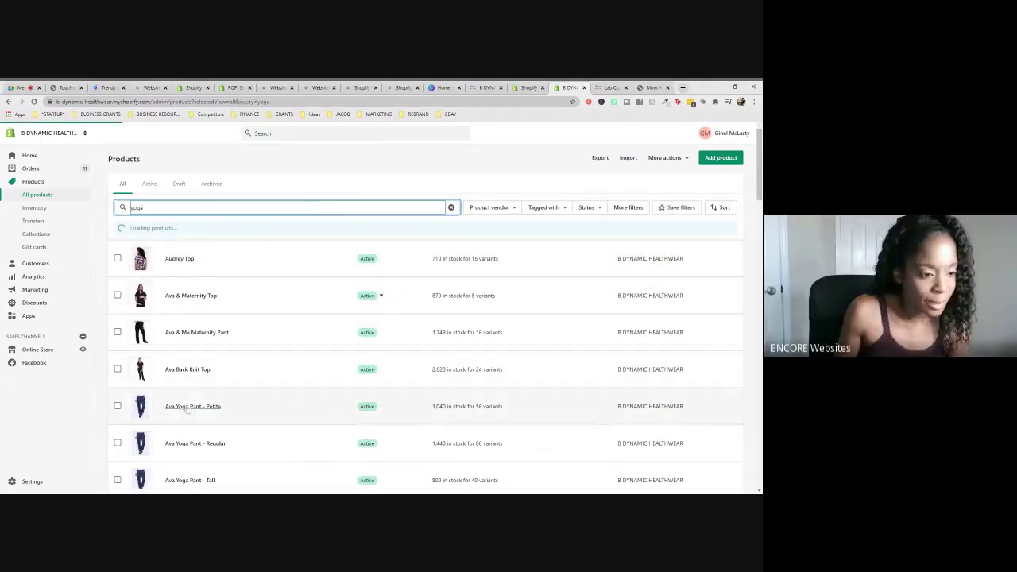
left_click(219, 406)
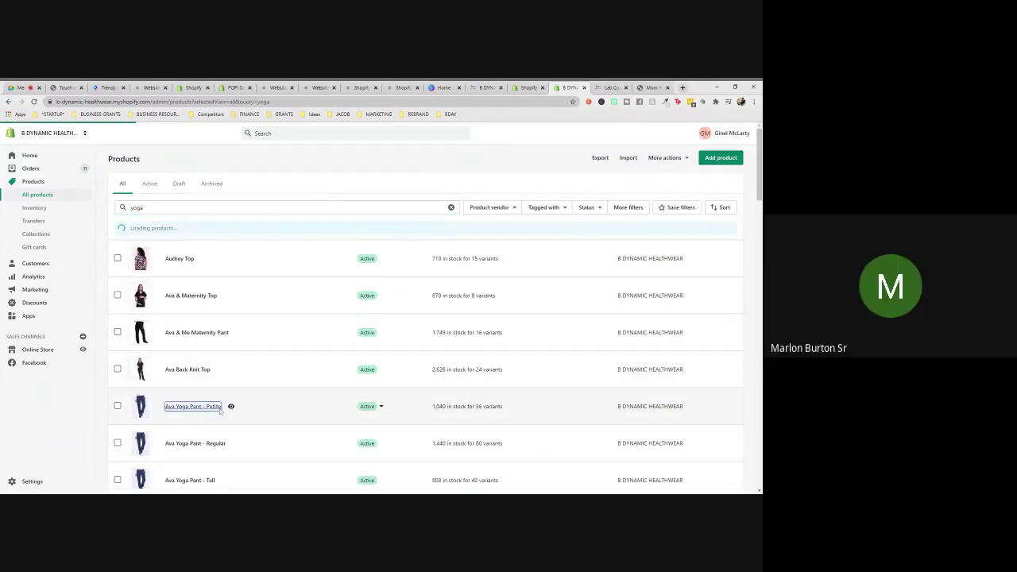
- Bring up the Ava Yoga Pant - Petite page and scroll down to its Variants section
left_click(574, 87)
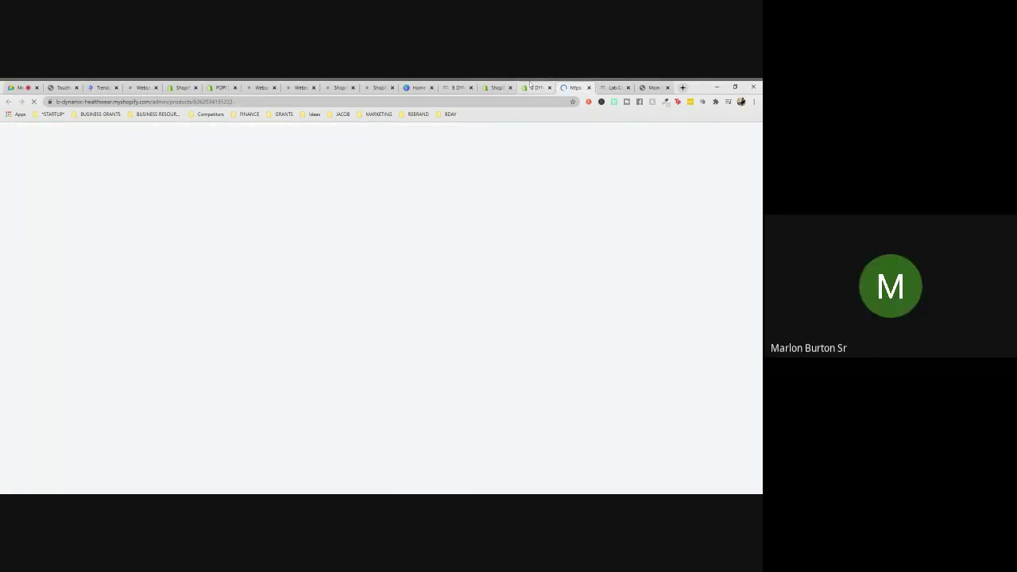
left_click(532, 87)
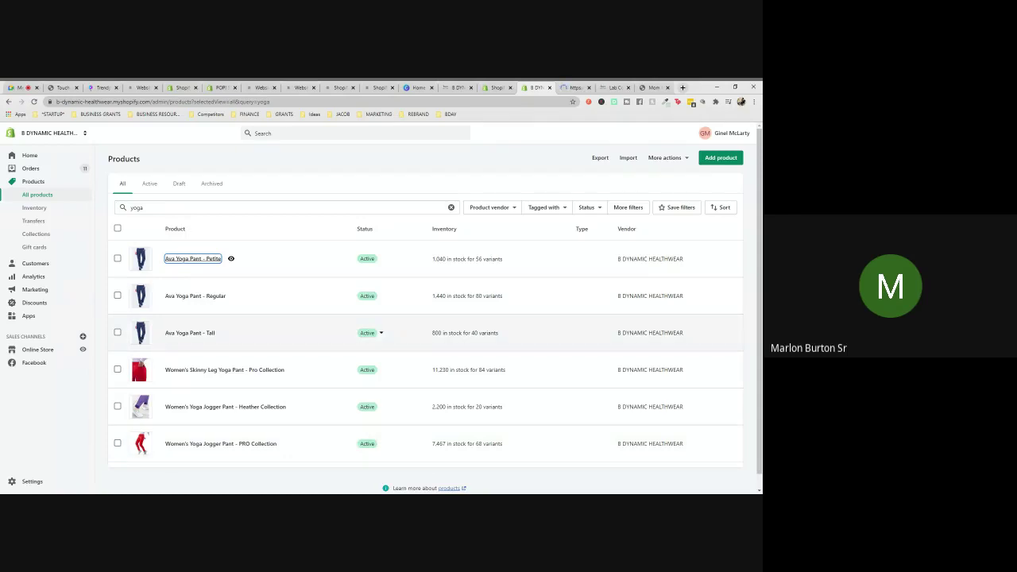
left_click(575, 87)
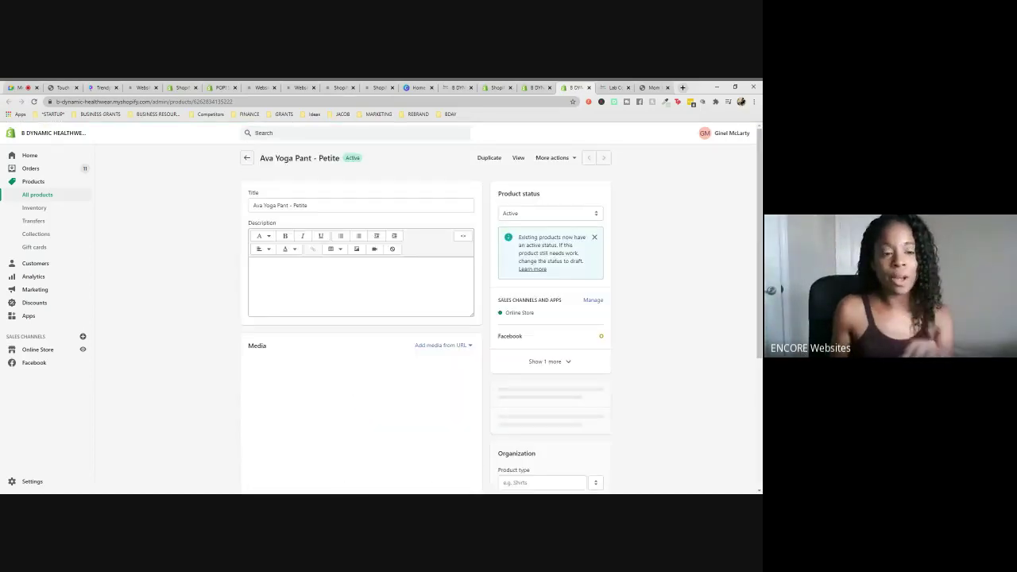
scroll(625, 345, "down", 2)
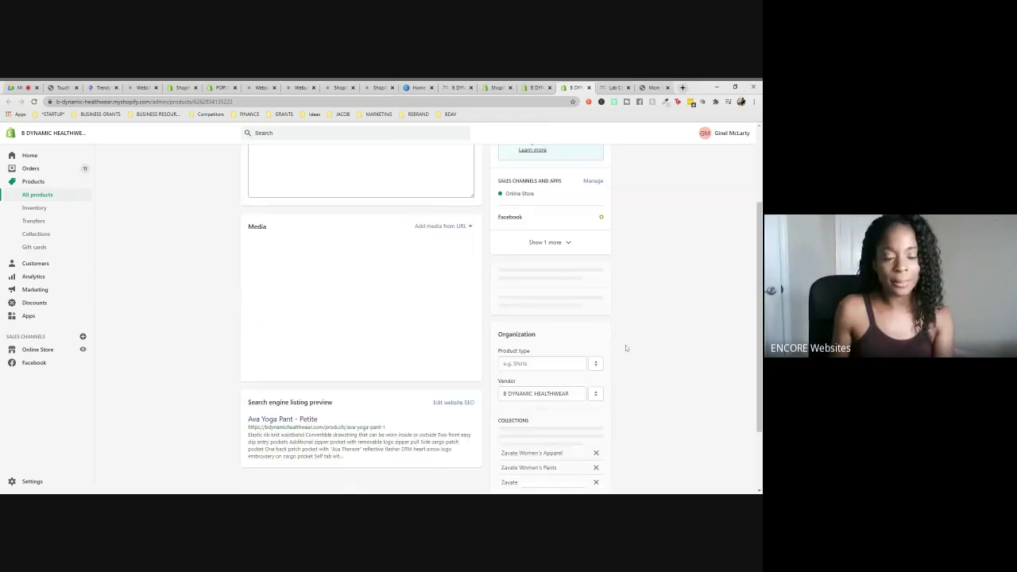
scroll(626, 345, "down", 2)
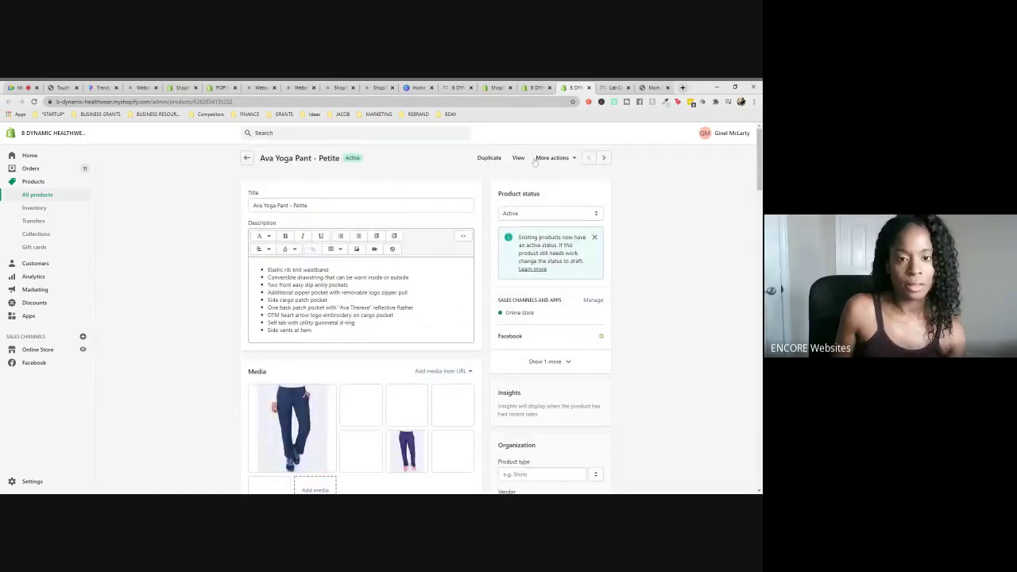
scroll(628, 194, "down", 3)
scroll(628, 194, "down", 2)
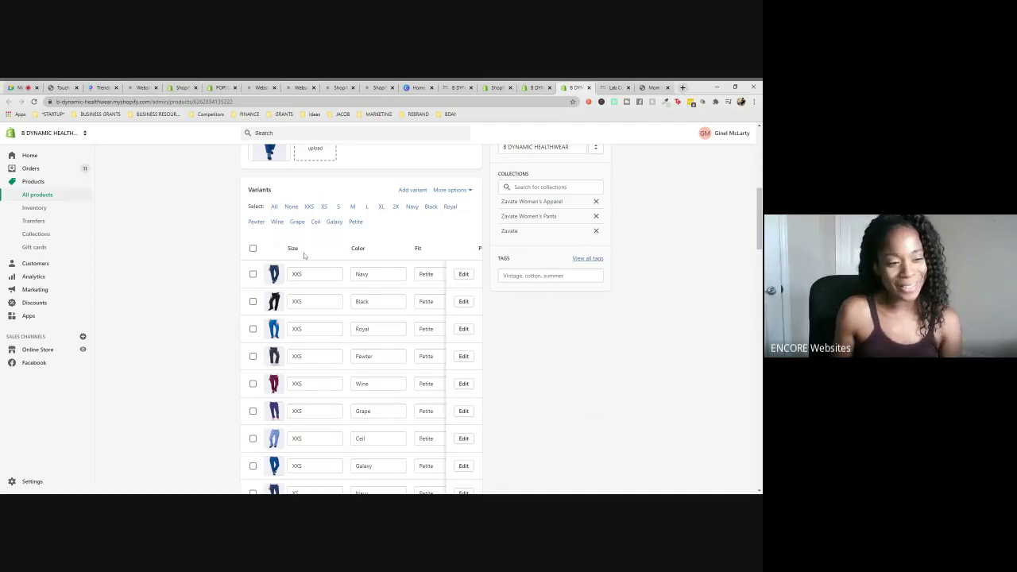
- Return to the Ava Yoga Pant - Petite admin page and scroll back to the top
left_click(608, 87)
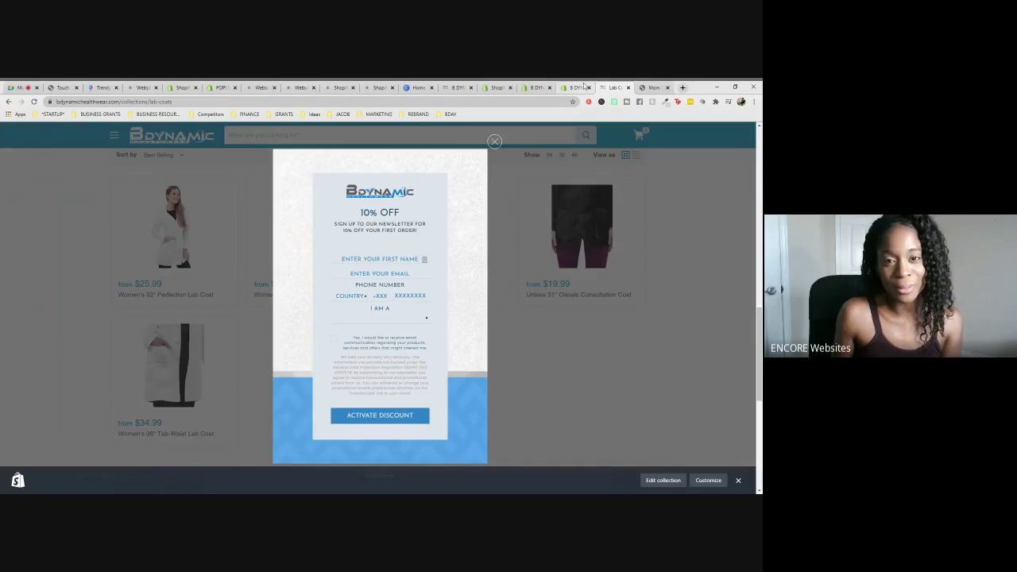
left_click(582, 86)
scroll(653, 204, "up", 3)
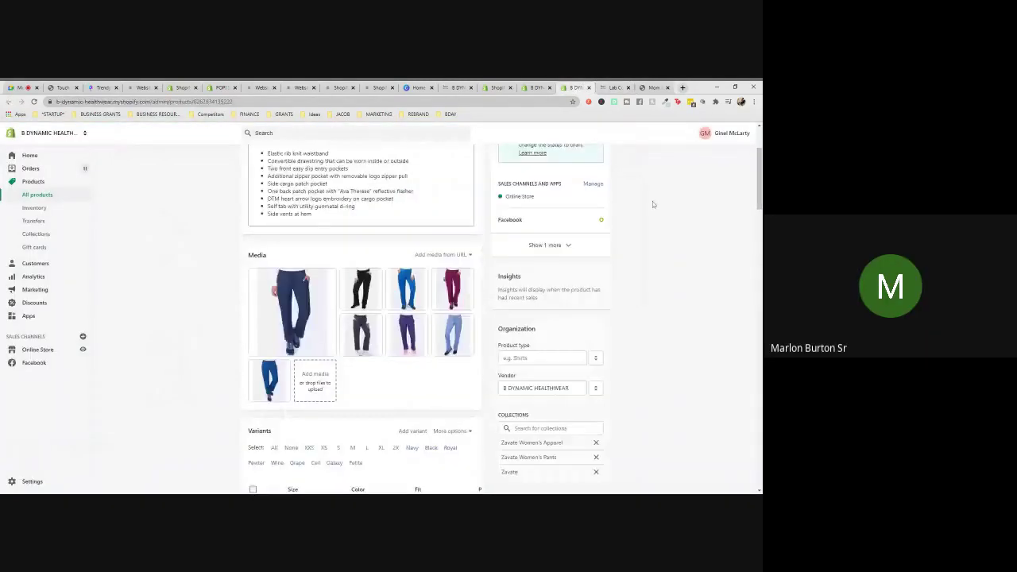
scroll(653, 204, "up", 2)
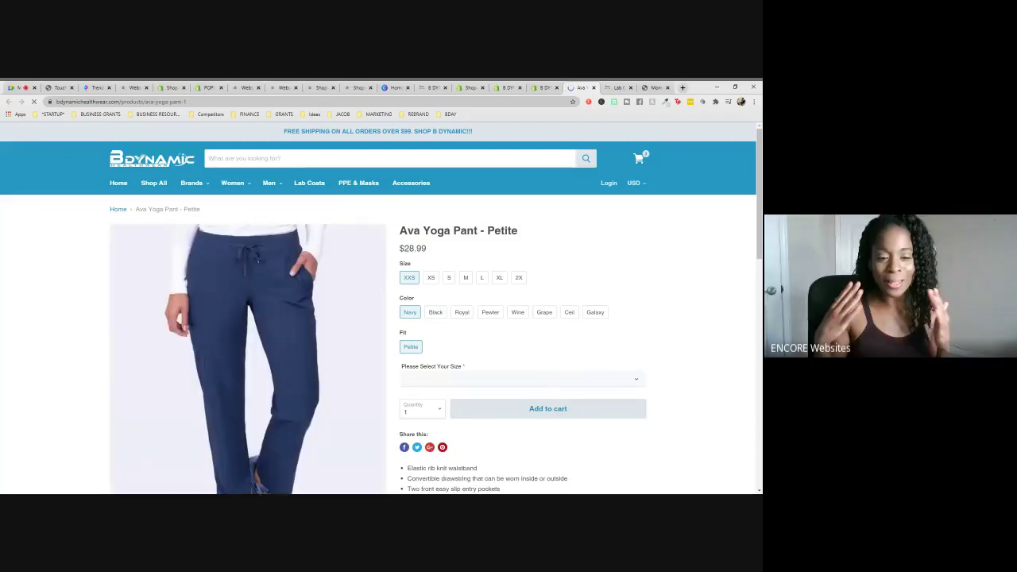
- Choose Black in size XXS on the storefront page, then return to the yoga-filtered product list
scroll(499, 330, "down", 2)
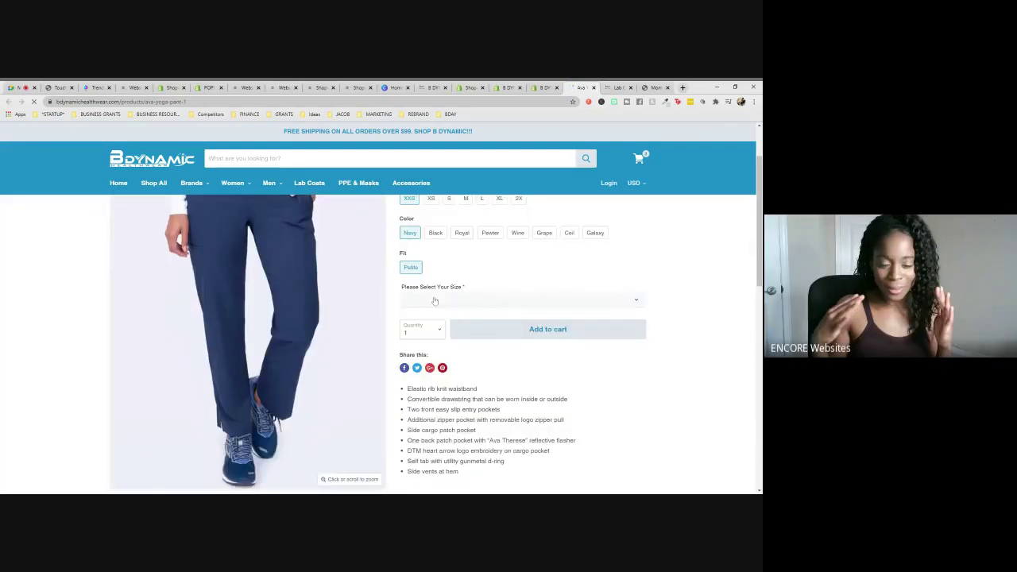
scroll(439, 342, "up", 1)
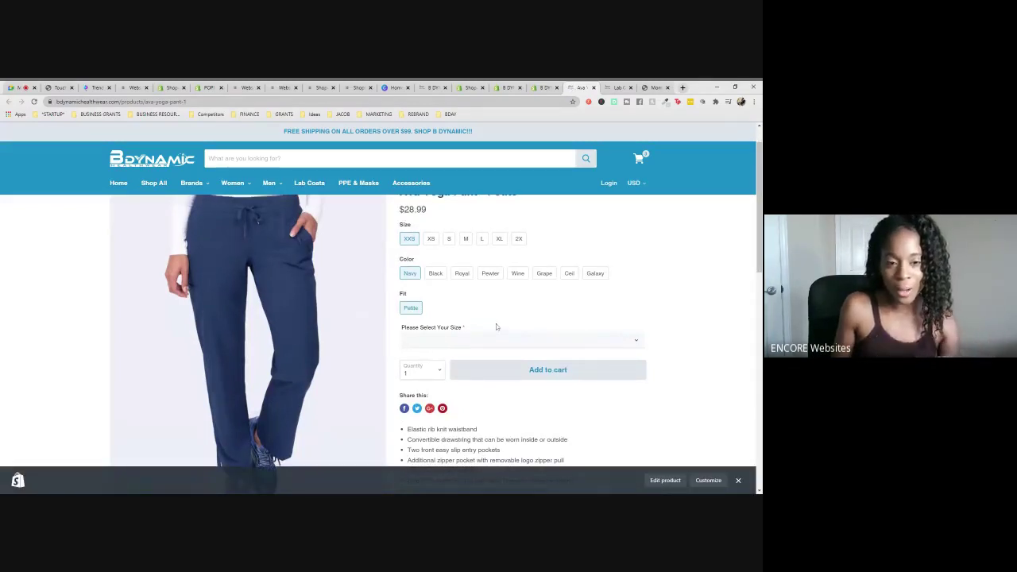
scroll(495, 323, "up", 1)
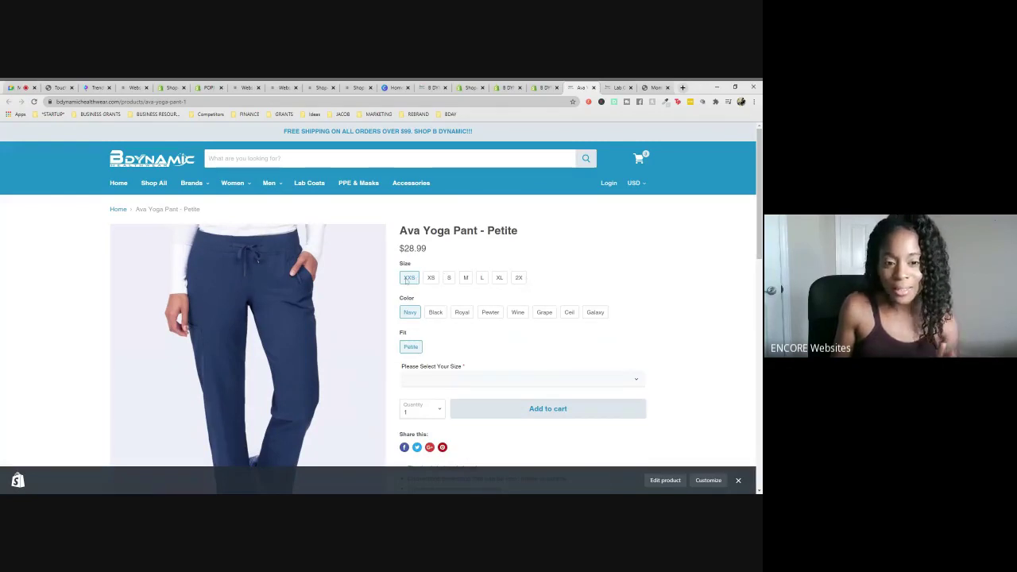
left_click(436, 312)
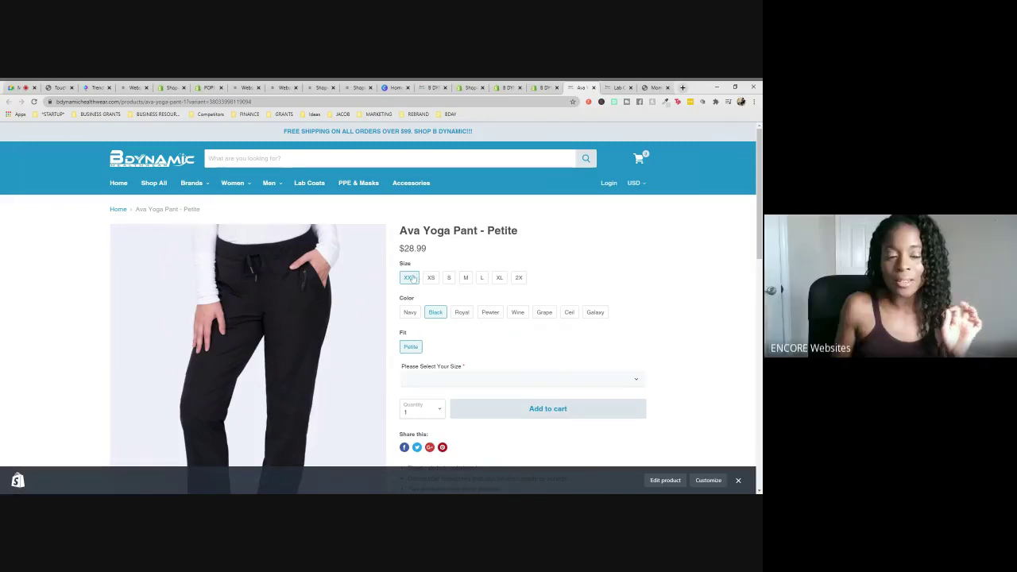
left_click(409, 277)
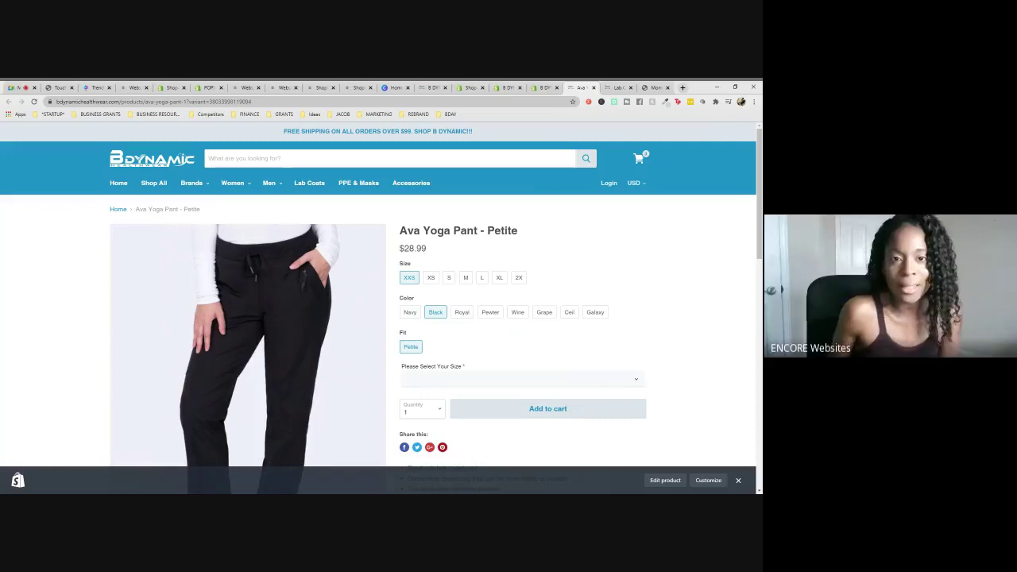
left_click(470, 87)
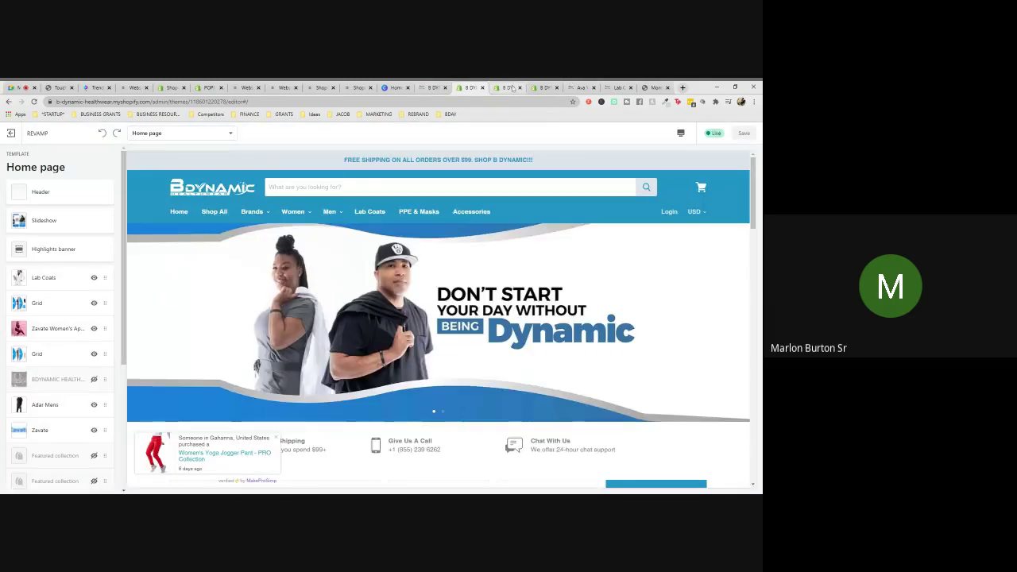
left_click(509, 88)
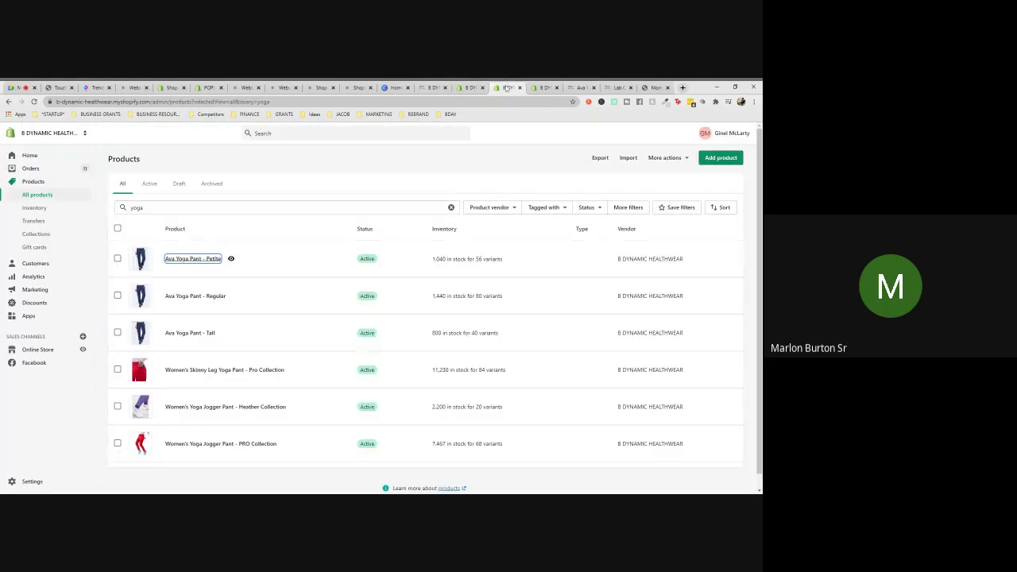
left_click(36, 318)
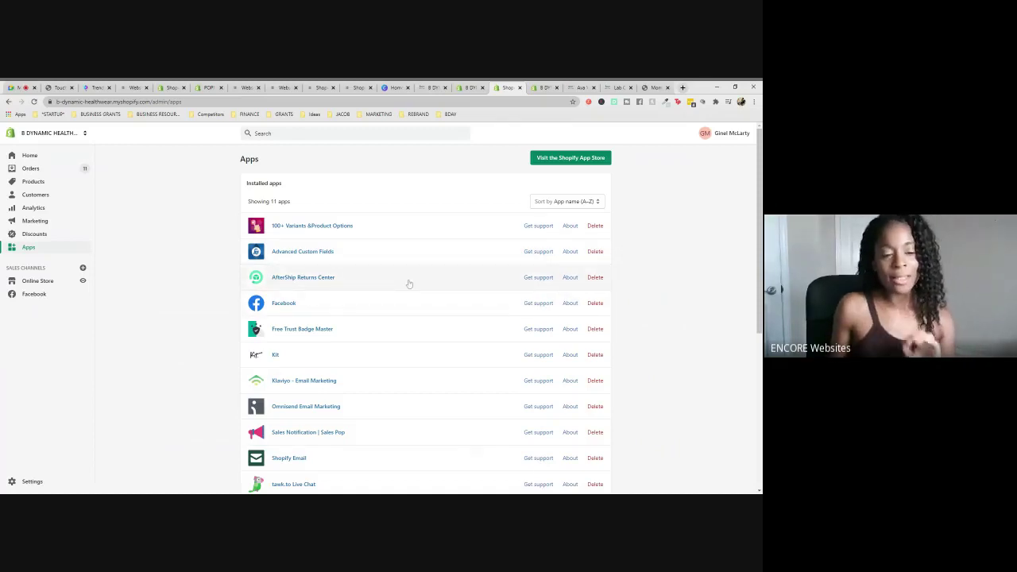
scroll(490, 304, "down", 2)
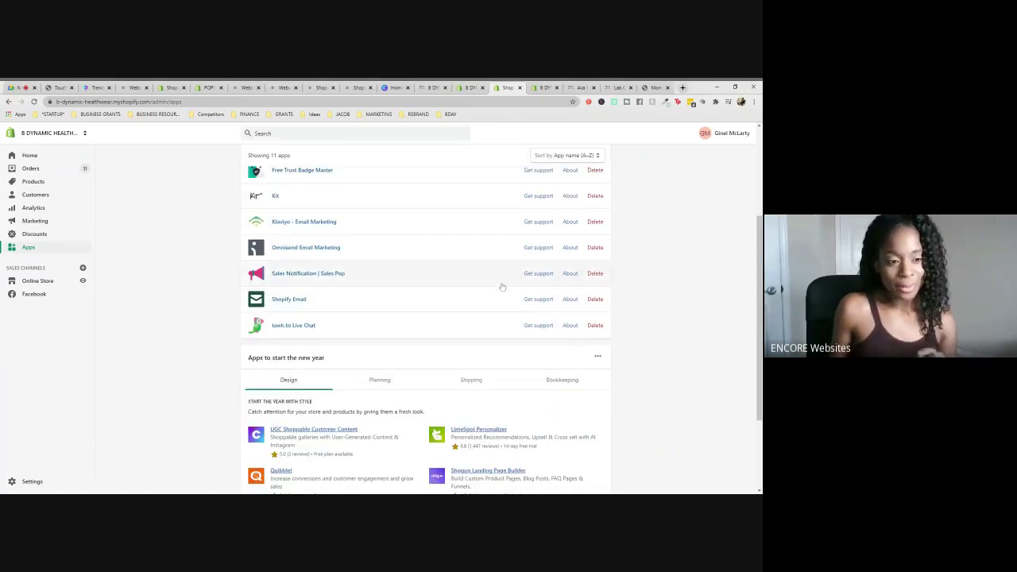
scroll(502, 286, "up", 2)
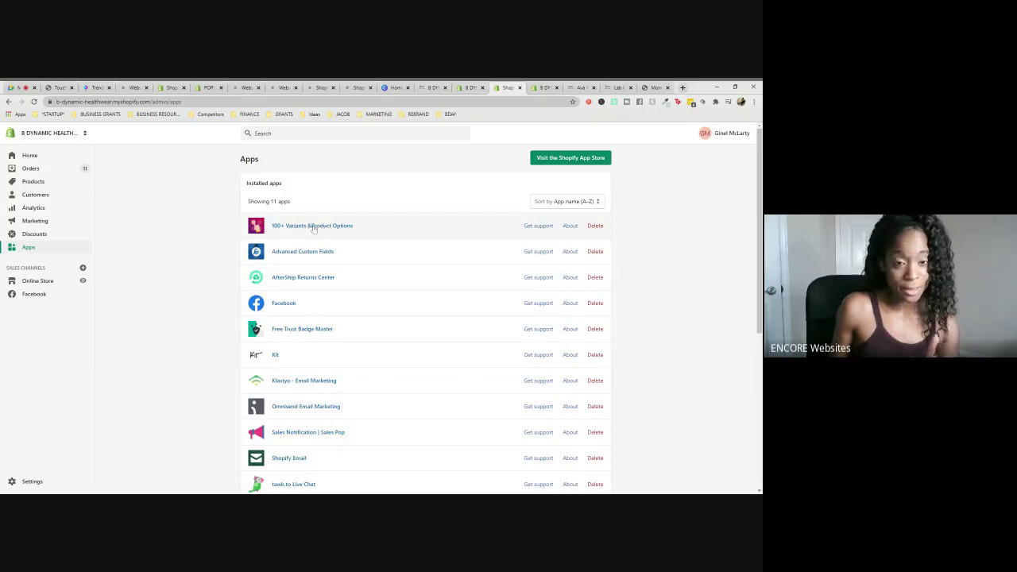
- Launch 100+ Variants & Product Options, confirm 'I see the option set', and open New option set
left_click(312, 226)
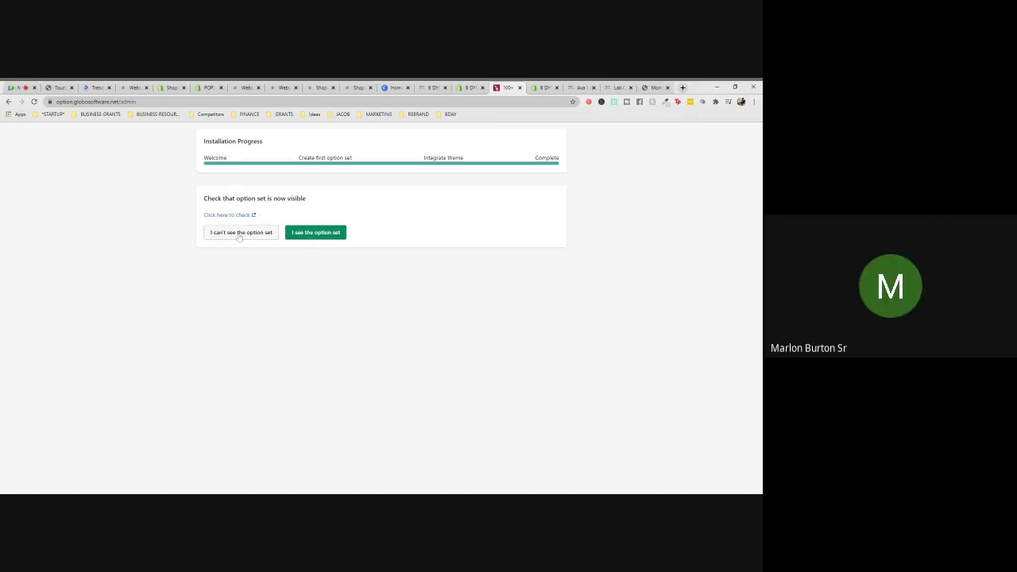
left_click(318, 233)
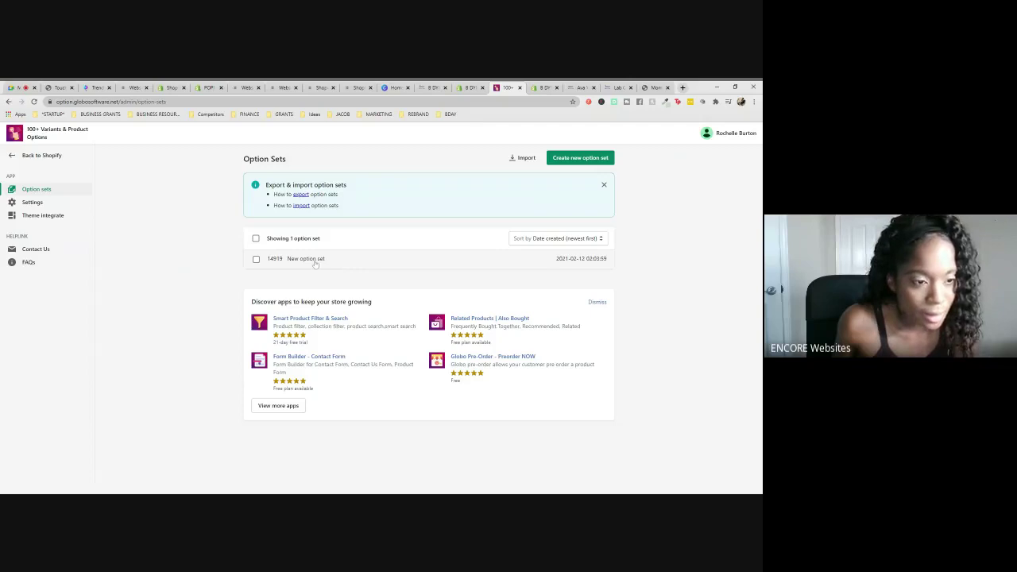
left_click(315, 263)
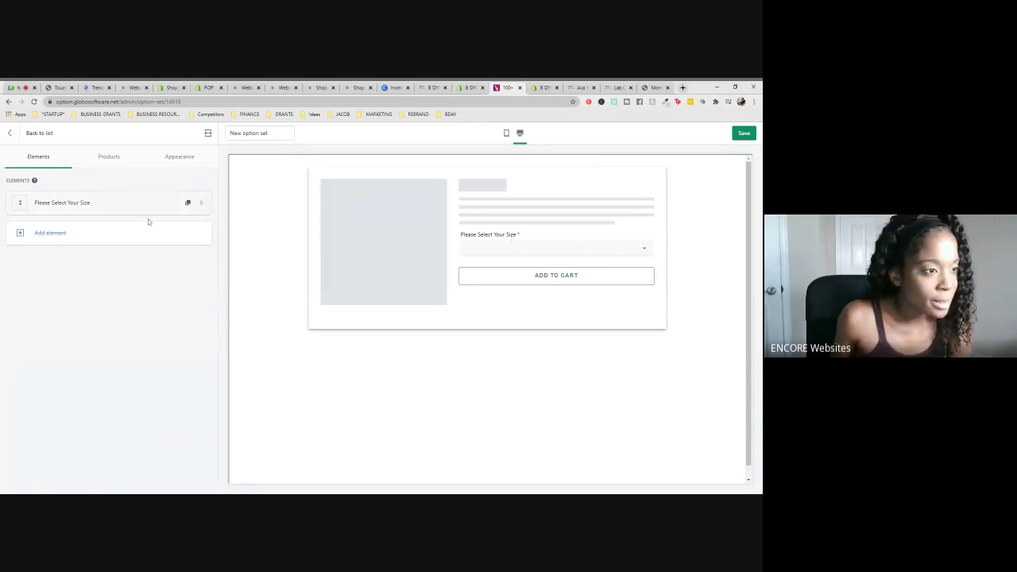
- Switch product selection from All to Automate, matching products by a Product tag condition
left_click(112, 161)
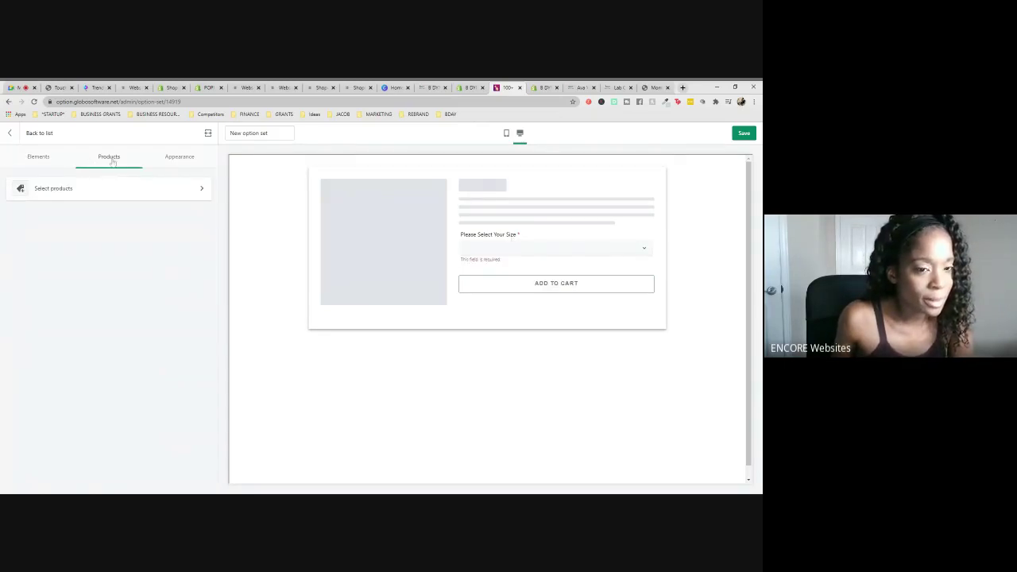
left_click(86, 195)
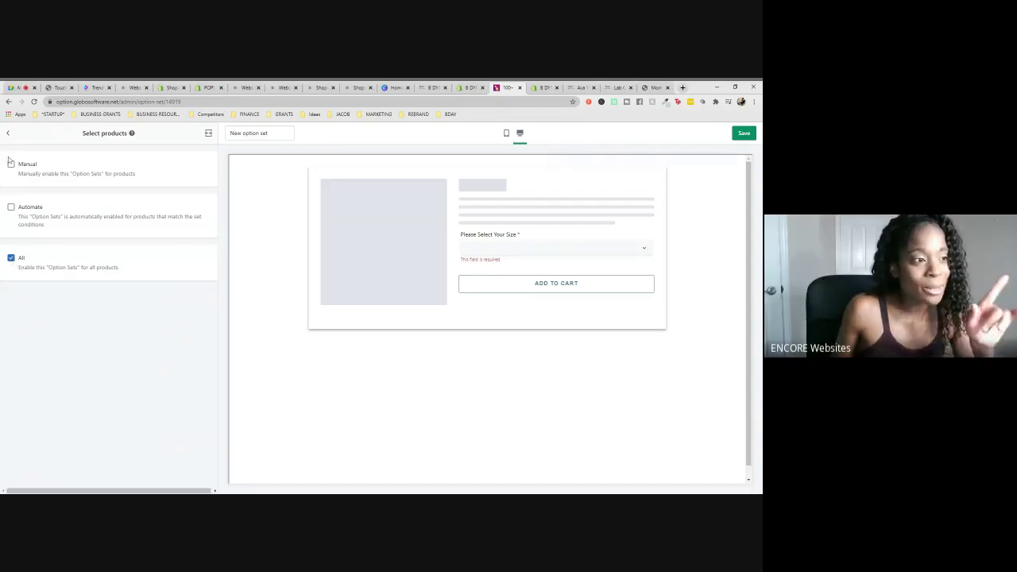
left_click(11, 258)
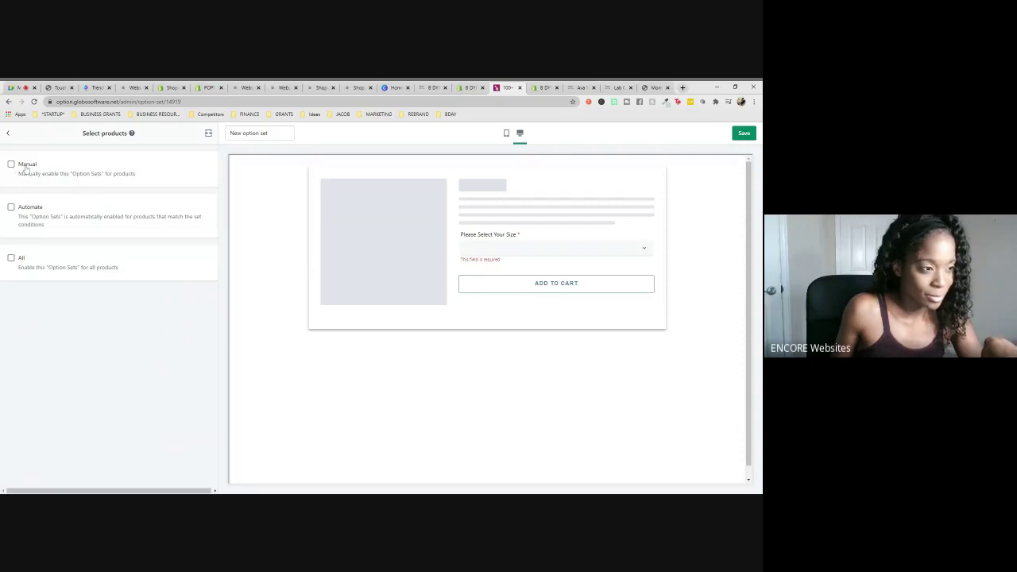
left_click(11, 208)
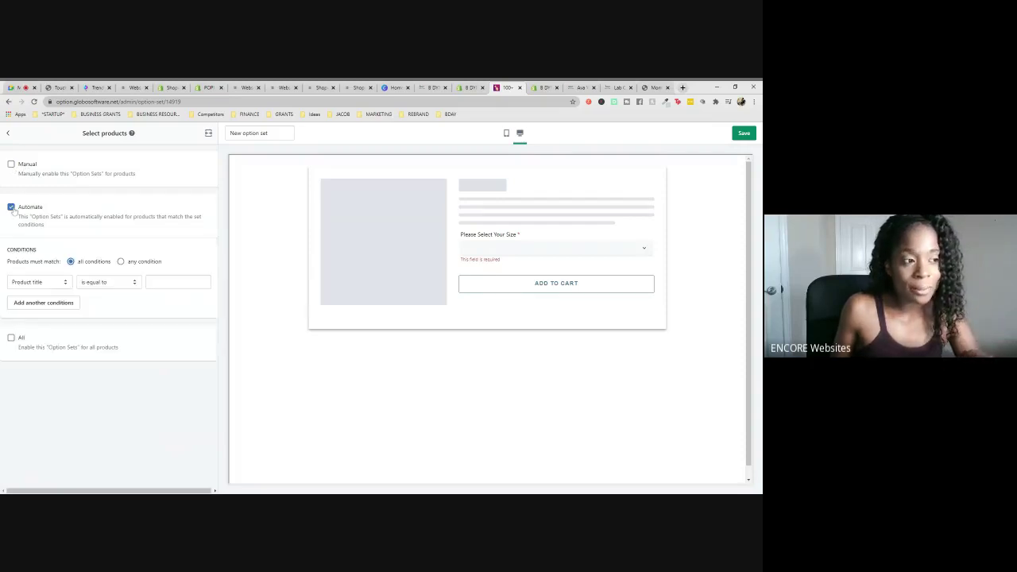
left_click(47, 283)
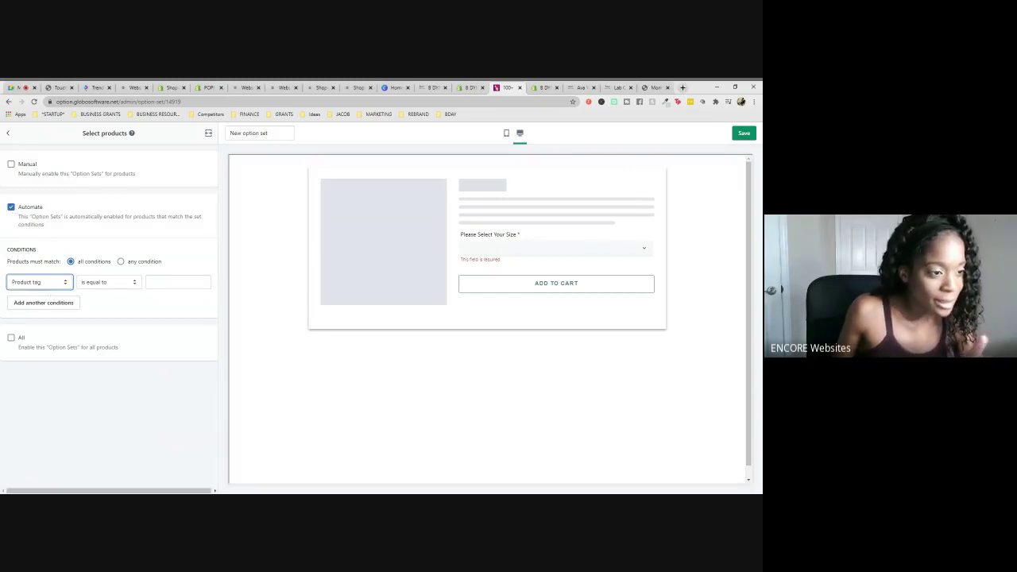
- Set the Product tag condition value to xxs-3x and save the option set
left_click(151, 282)
type("Size")
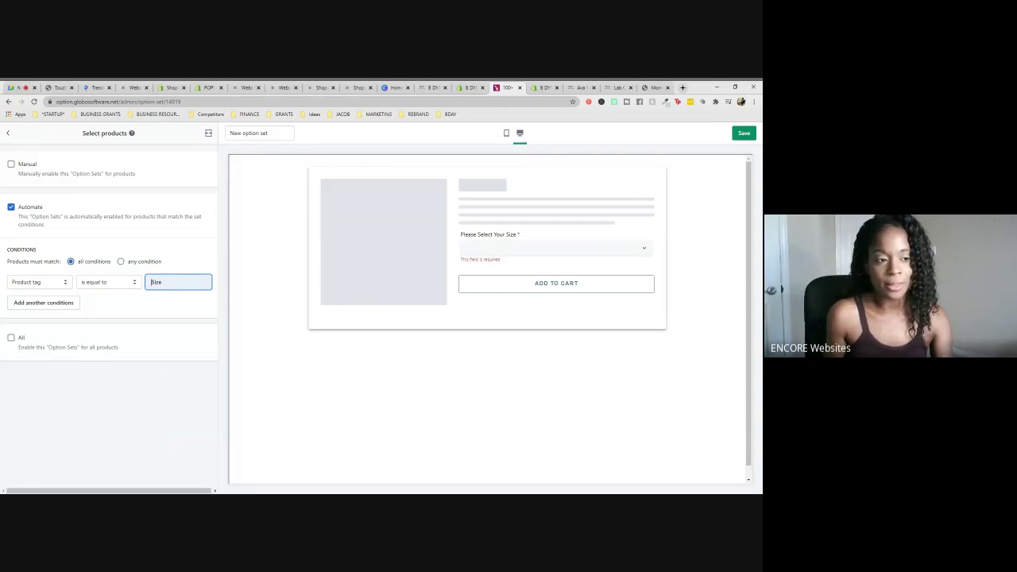
key("BackSpace")
key("BackSpace")
key("BackSpace")
key("BackSpace")
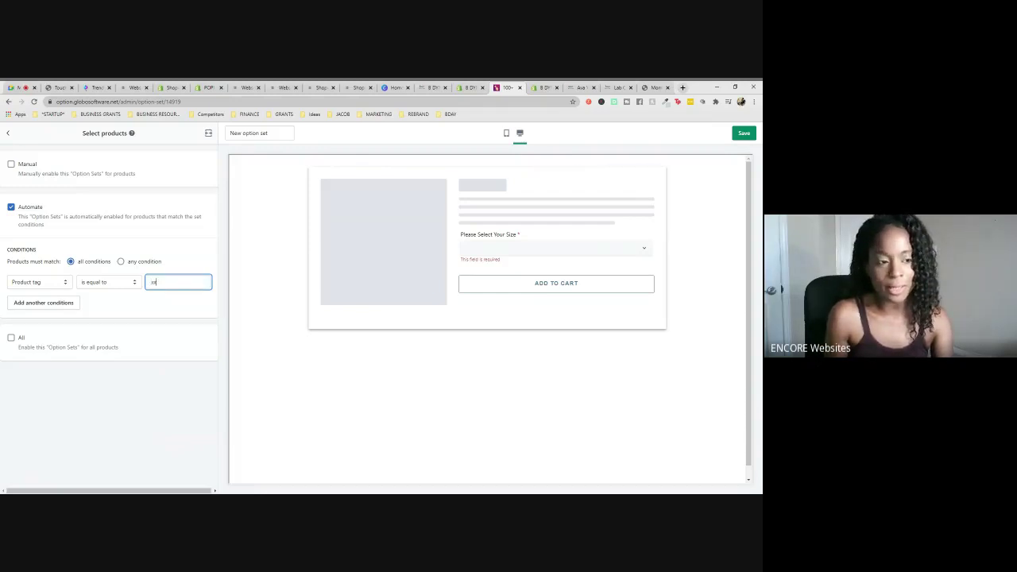
type("xxs-3x")
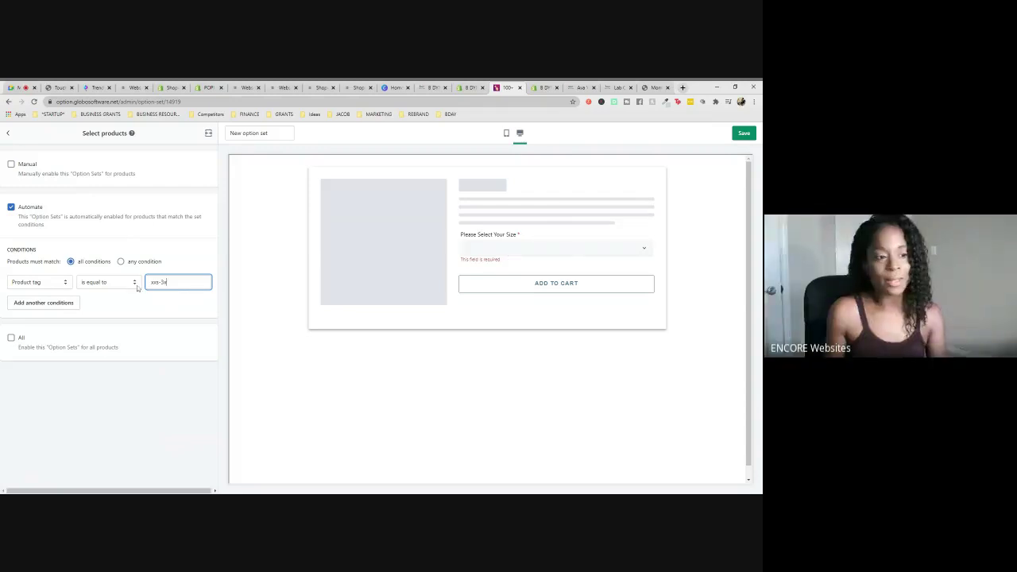
key("ctrl+a")
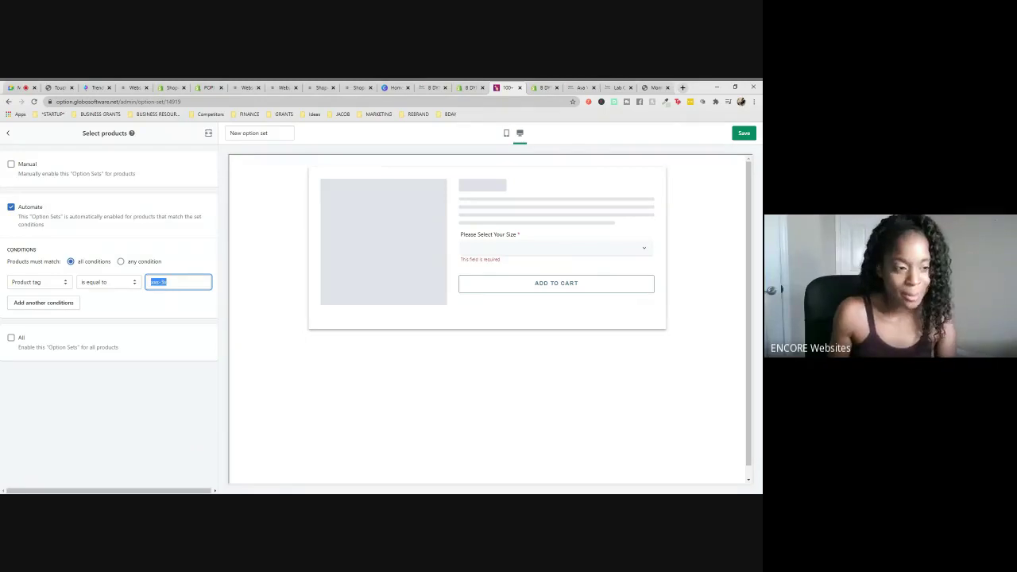
left_click(166, 282)
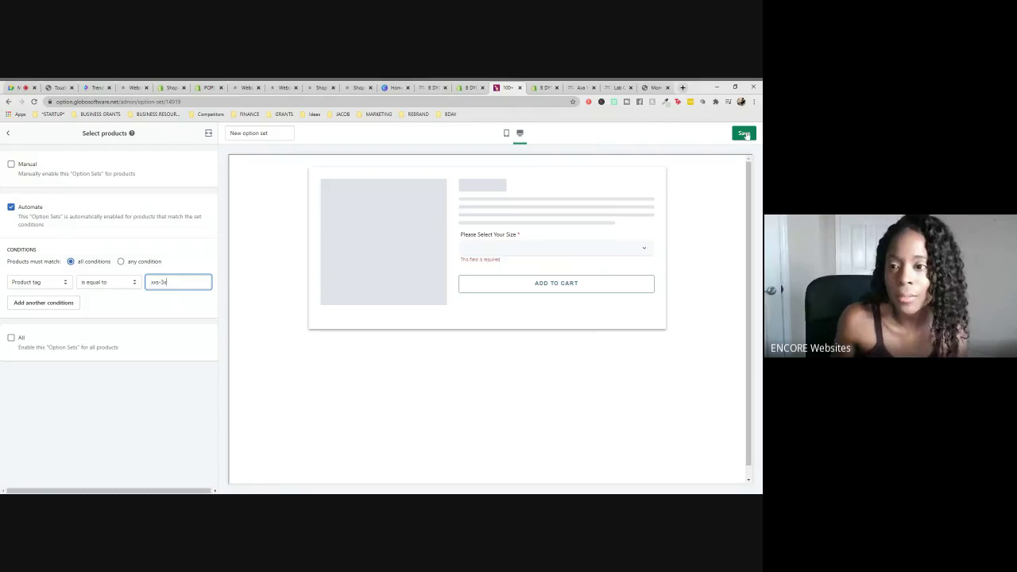
left_click(744, 133)
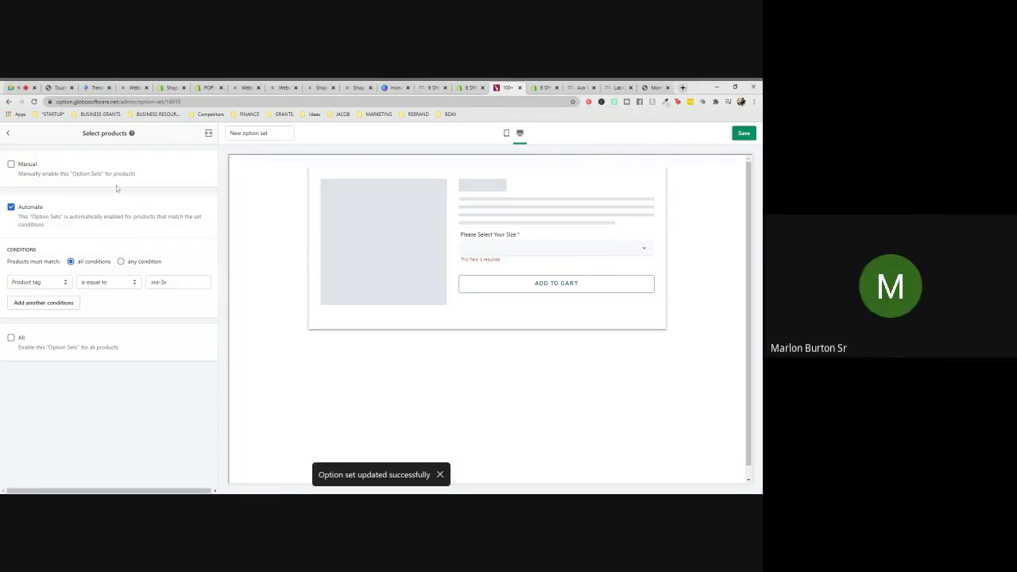
- Return to the Shopify admin and open the All products list
left_click(543, 88)
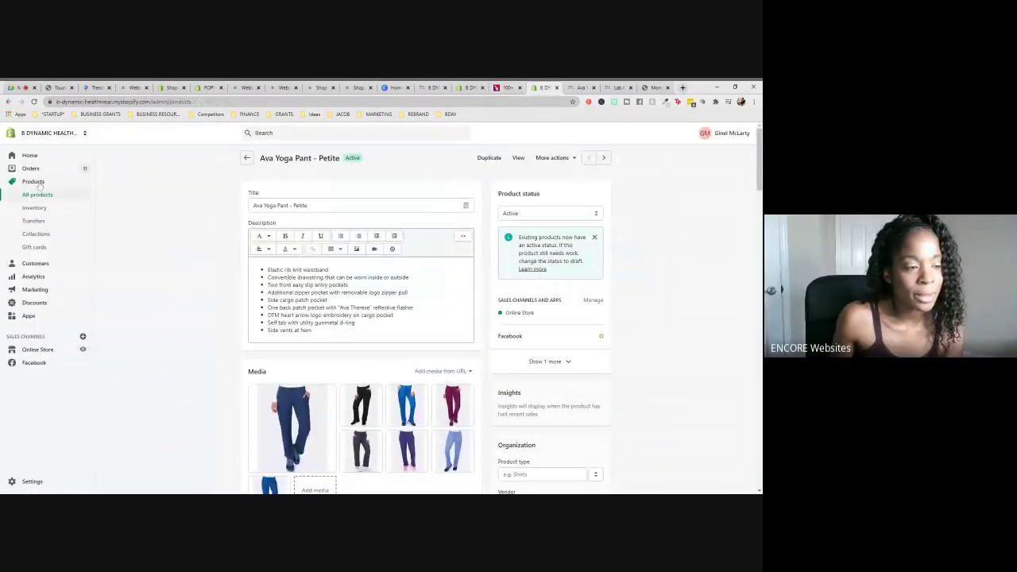
left_click(40, 183)
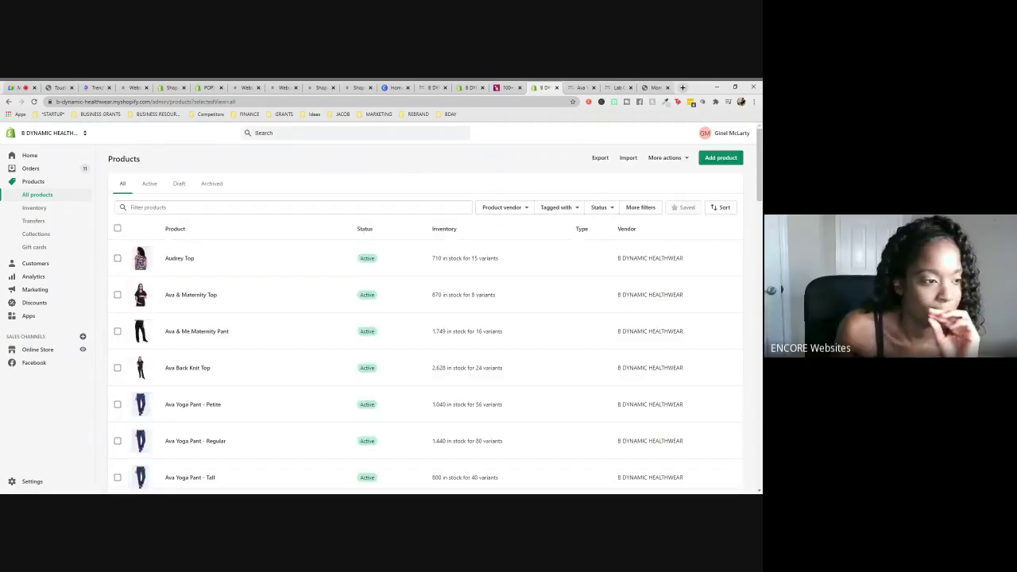
- Select all products, then uncheck the gift card, Black face masks, Black Face Mask Lanyard and Bubbles
left_click(118, 230)
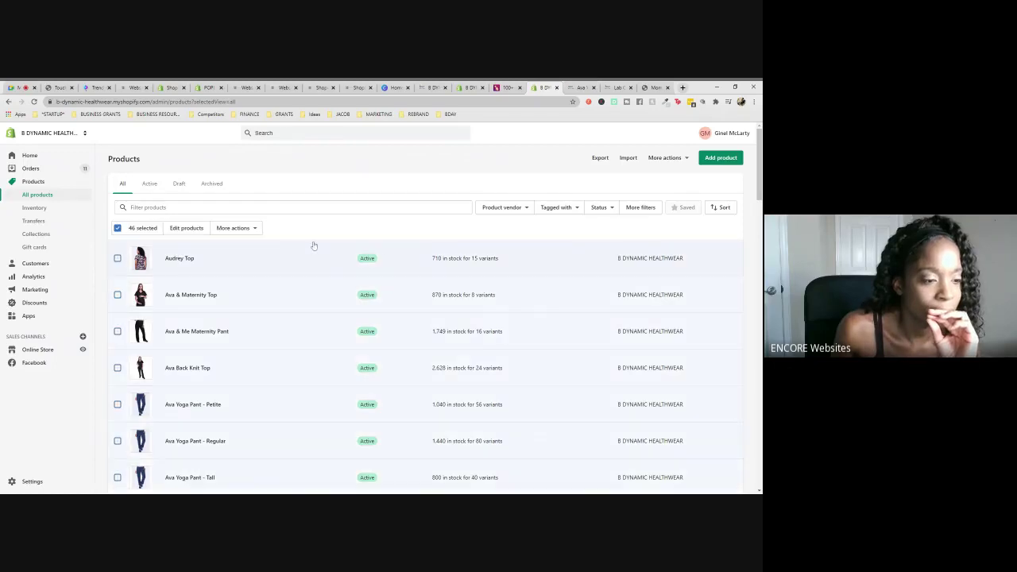
scroll(306, 245, "down", 1)
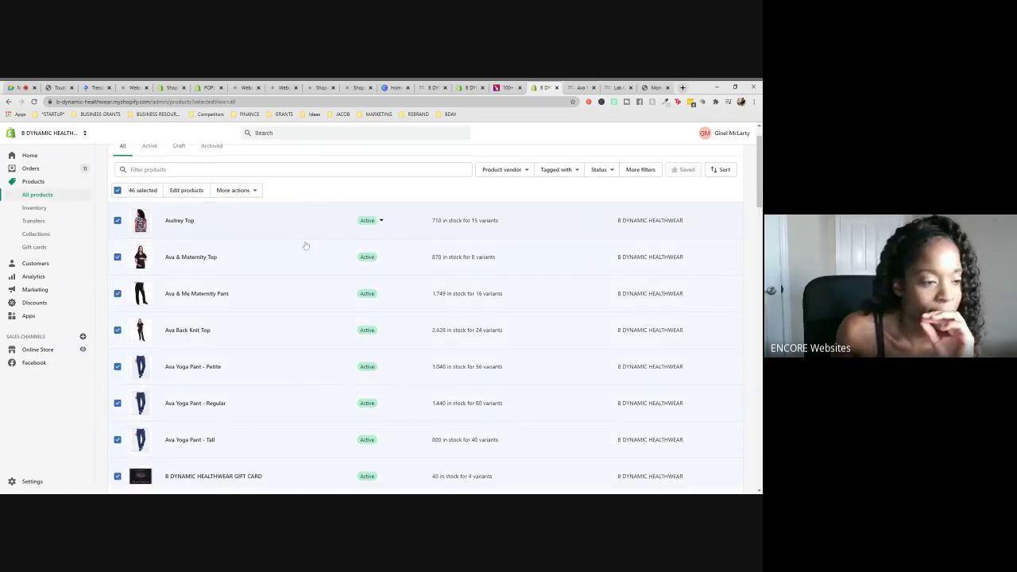
scroll(306, 245, "down", 1)
scroll(306, 245, "down", 3)
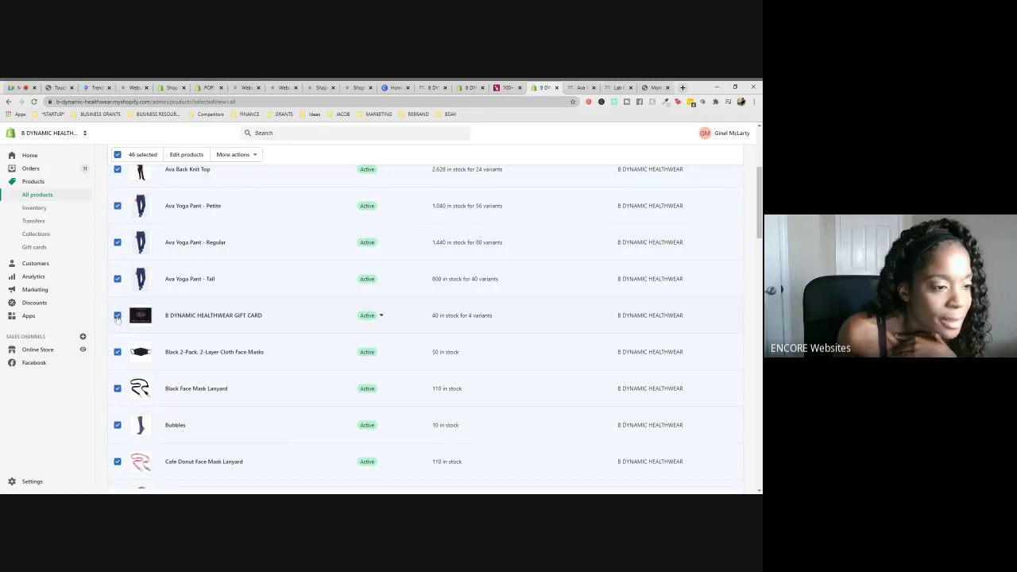
left_click(118, 316)
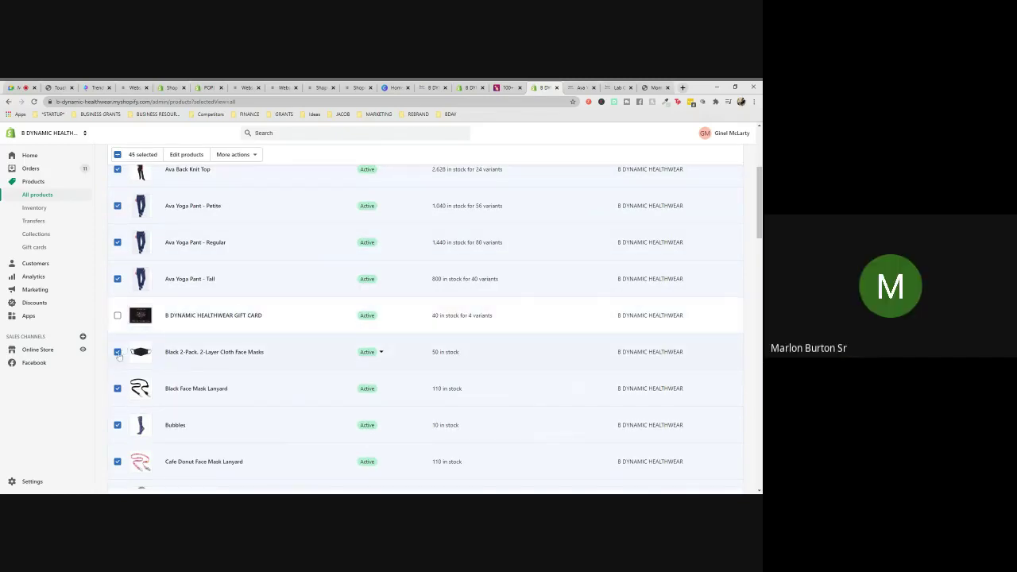
left_click(117, 352)
left_click(118, 388)
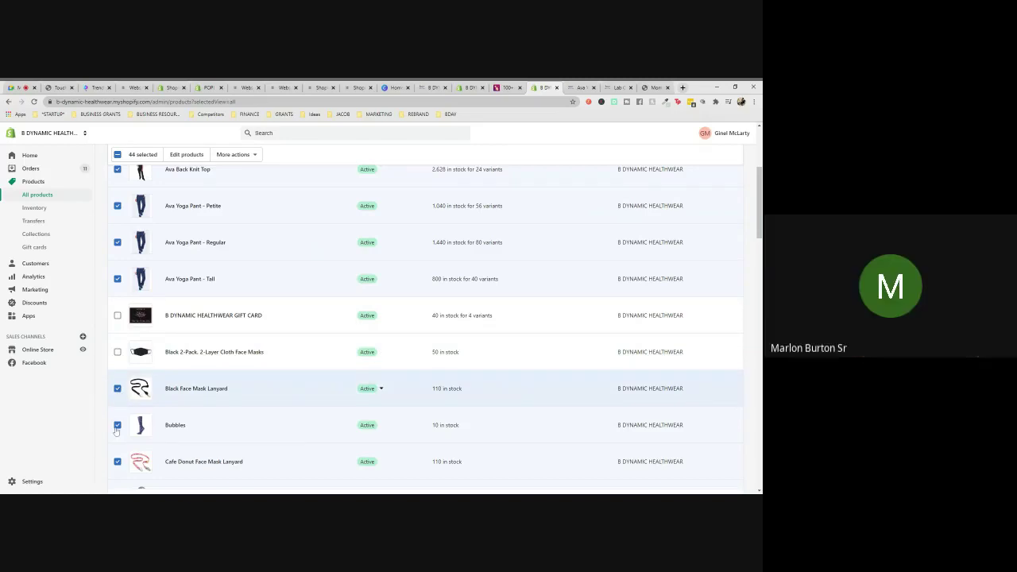
left_click(118, 425)
- Uncheck the Cafe Donut lanyard and the COVID Warrior, Follow Your Heart, NICU Nurse and Peace Love badge reels
scroll(120, 366, "down", 3)
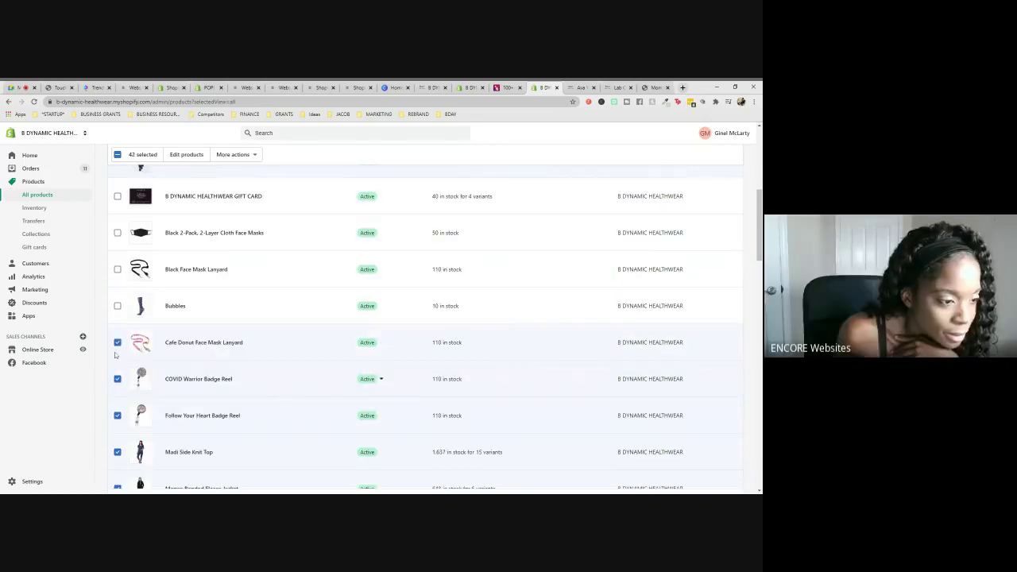
left_click(118, 342)
left_click(117, 378)
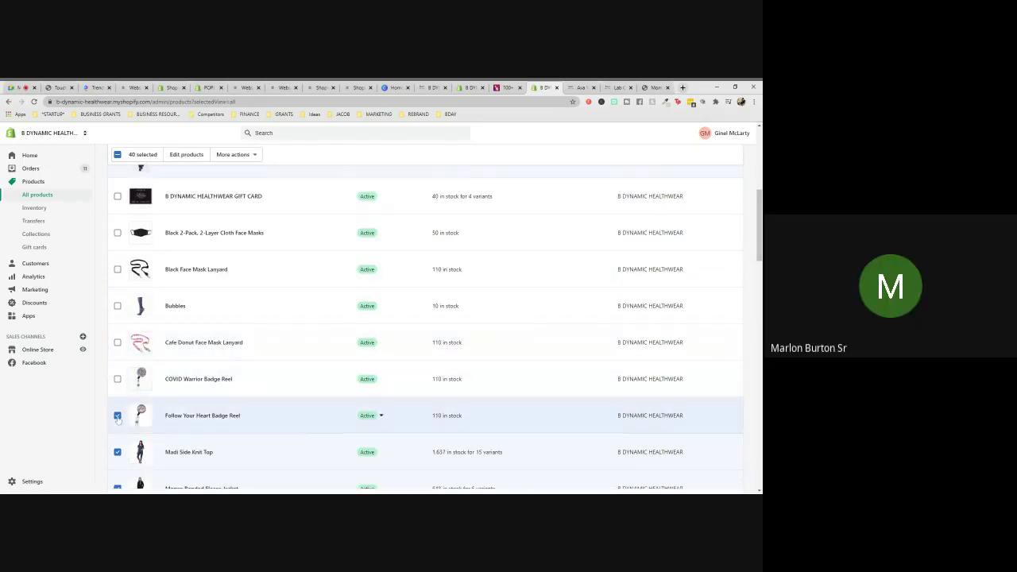
left_click(117, 415)
scroll(184, 385, "down", 2)
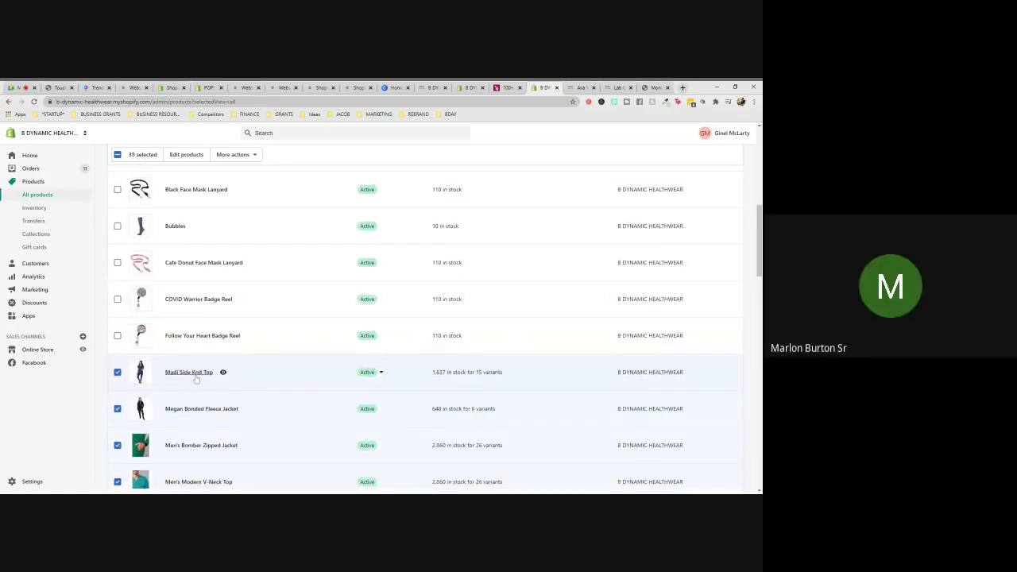
scroll(195, 379, "down", 1)
scroll(211, 333, "down", 1)
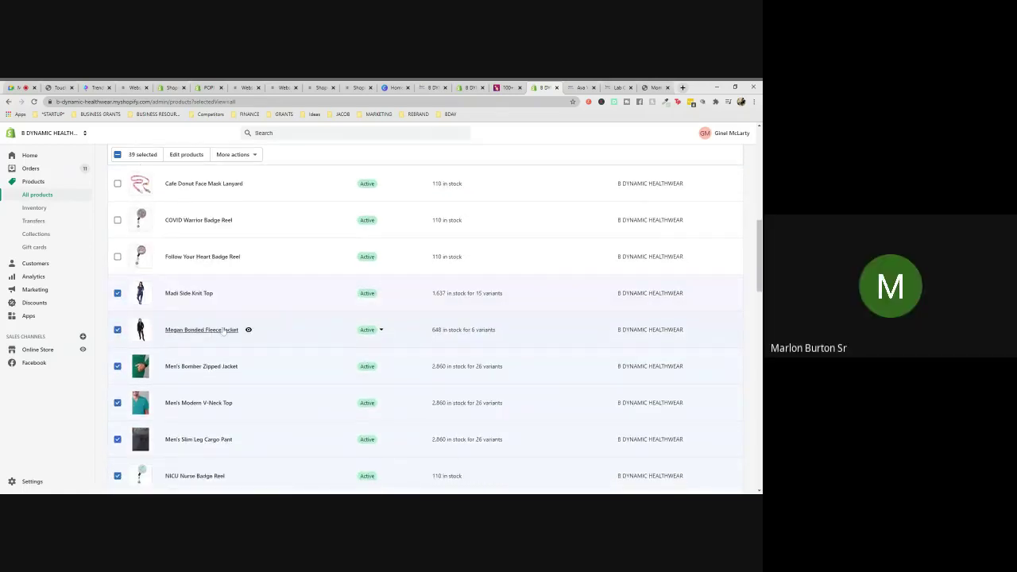
scroll(225, 331, "down", 2)
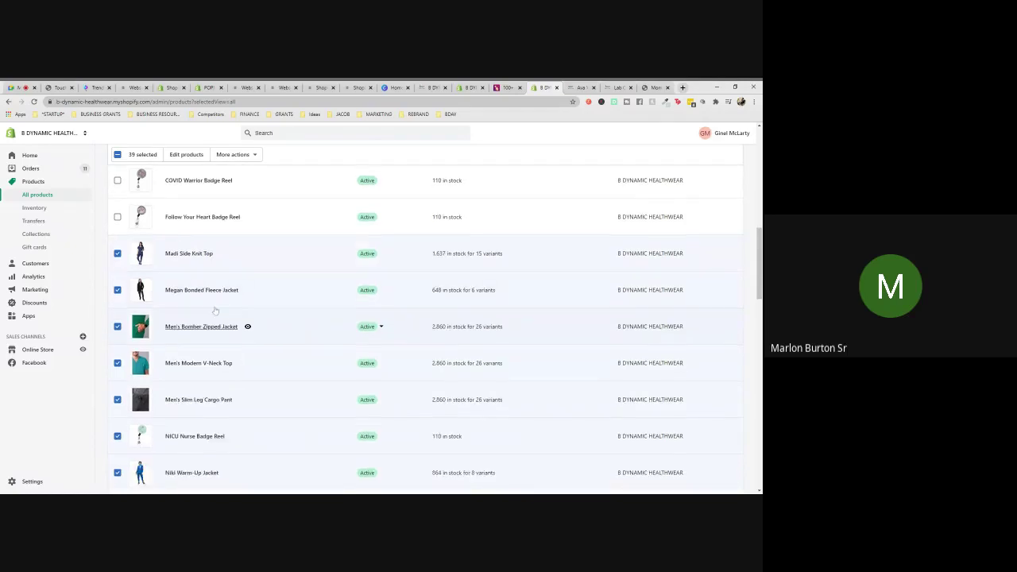
scroll(223, 294, "down", 1)
scroll(223, 294, "down", 2)
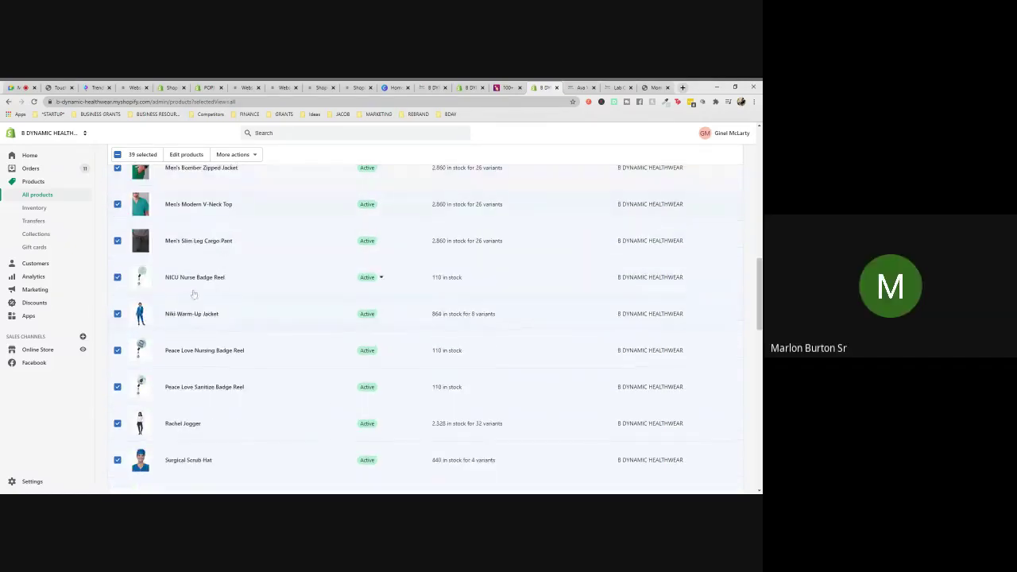
left_click(118, 277)
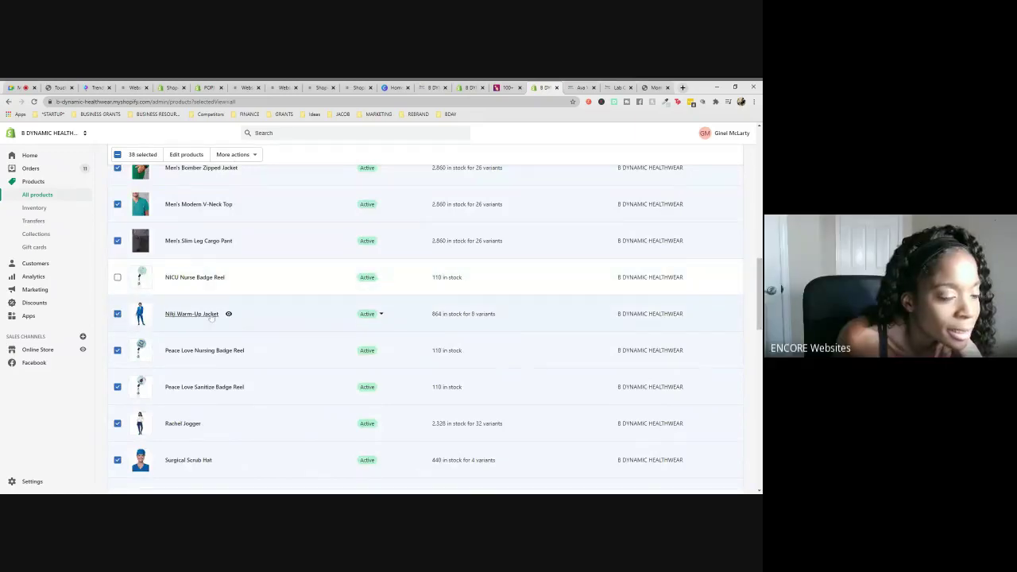
left_click(117, 350)
left_click(118, 386)
- Uncheck the Surgical Scrub Hat, ID card holder lanyard, Superhero and both Together badge reels
scroll(244, 343, "down", 1)
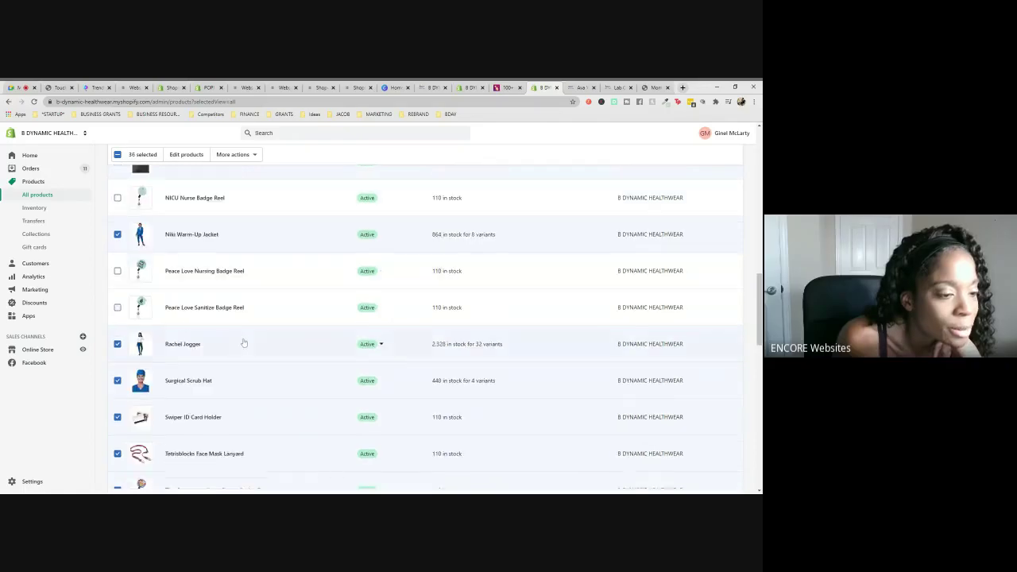
scroll(244, 343, "down", 1)
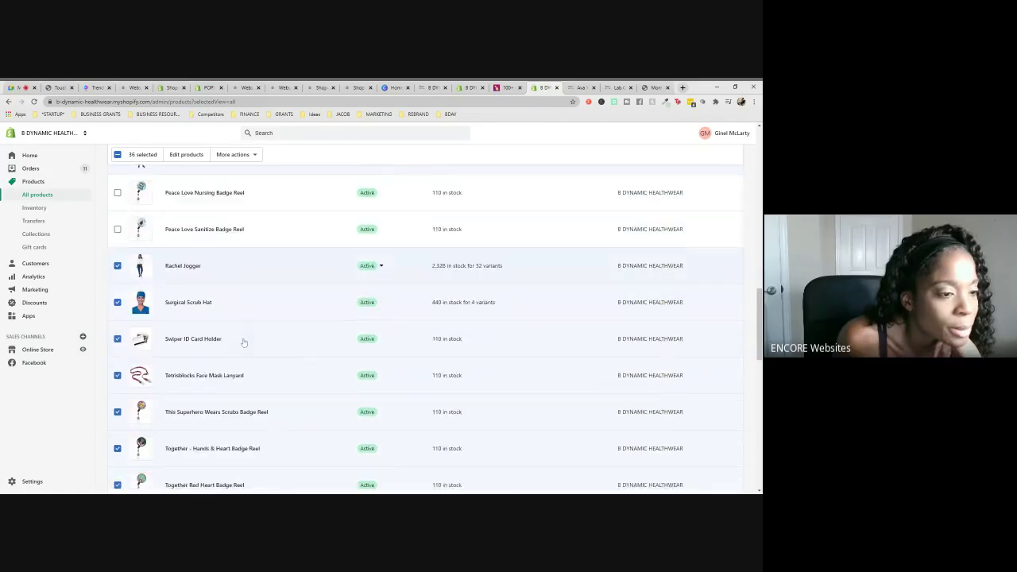
left_click(117, 301)
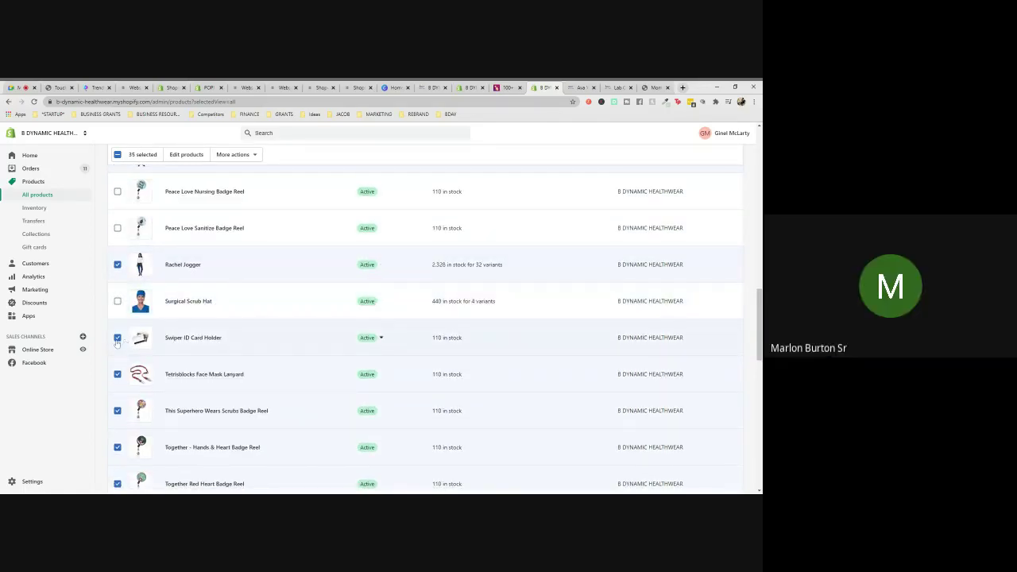
left_click(118, 374)
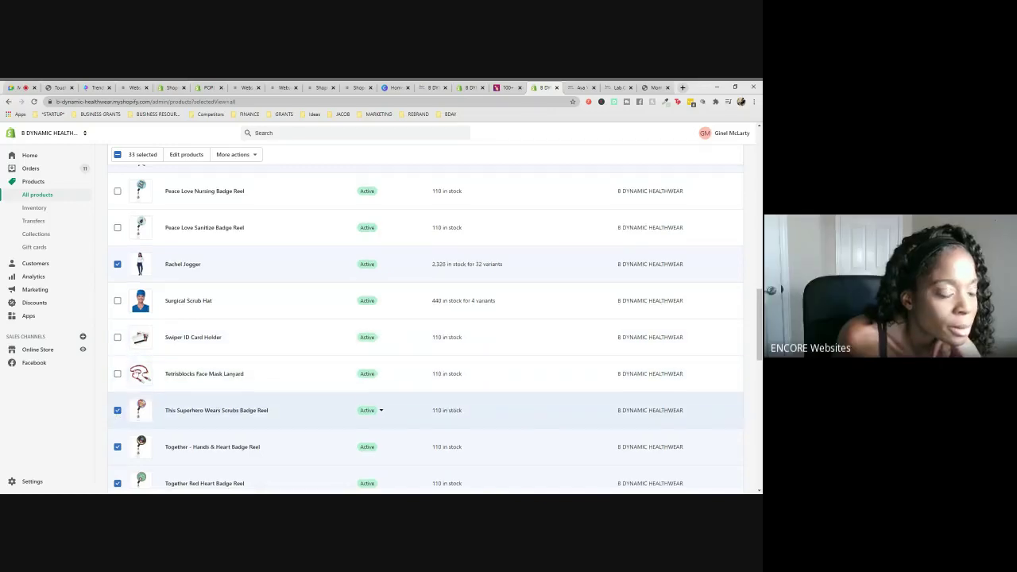
scroll(117, 410, "down", 3)
left_click(117, 292)
left_click(117, 328)
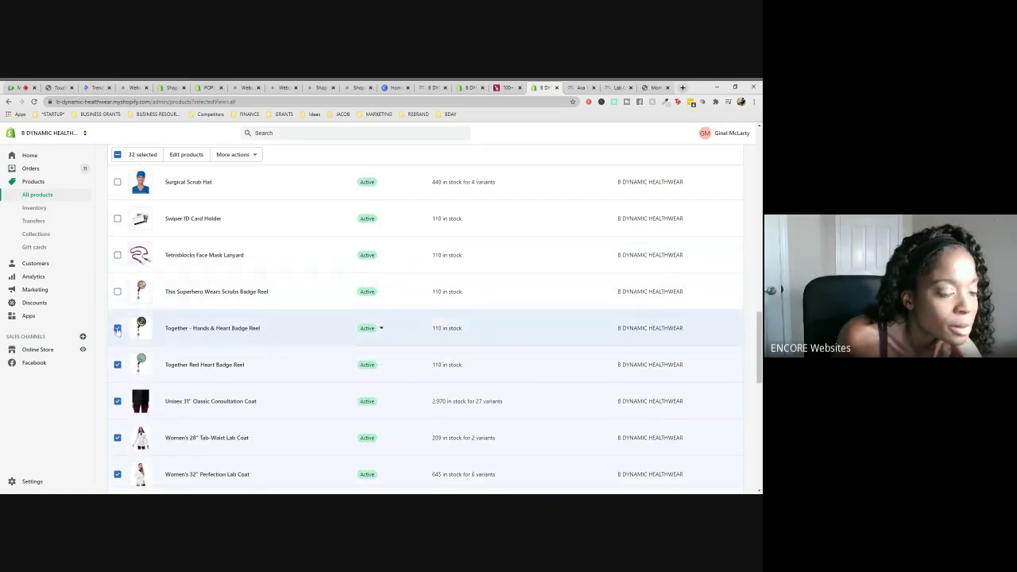
left_click(117, 365)
- Uncheck the Unisex 31" Classic Consultation Coat while keeping all the women's lab coats selected
scroll(118, 365, "down", 3)
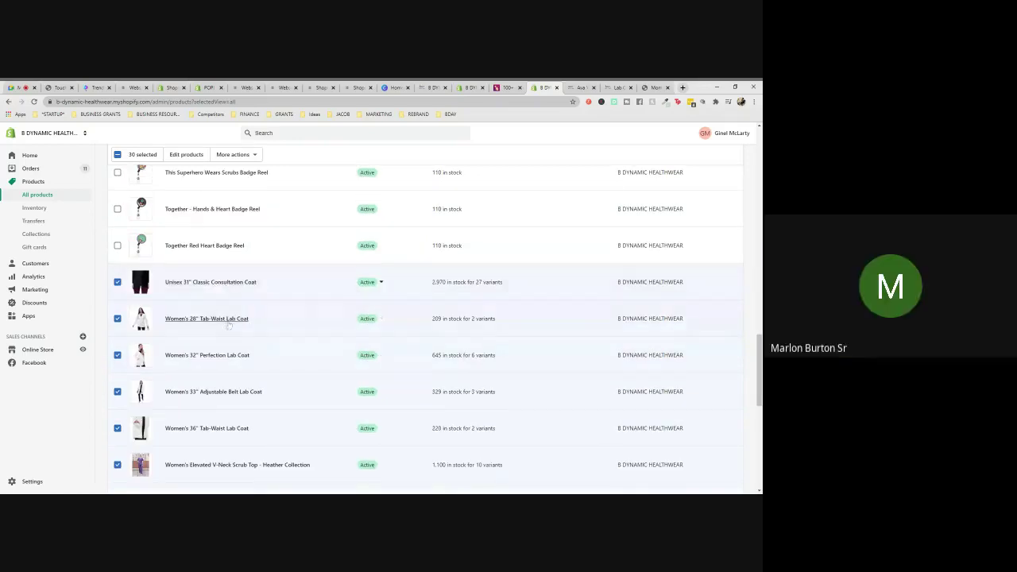
scroll(229, 320, "down", 1)
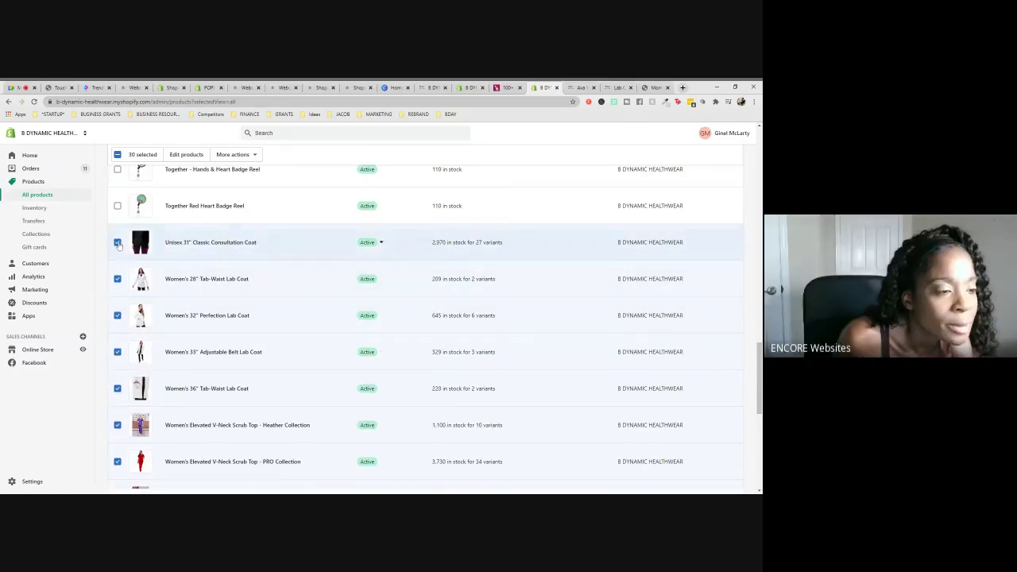
left_click(117, 280)
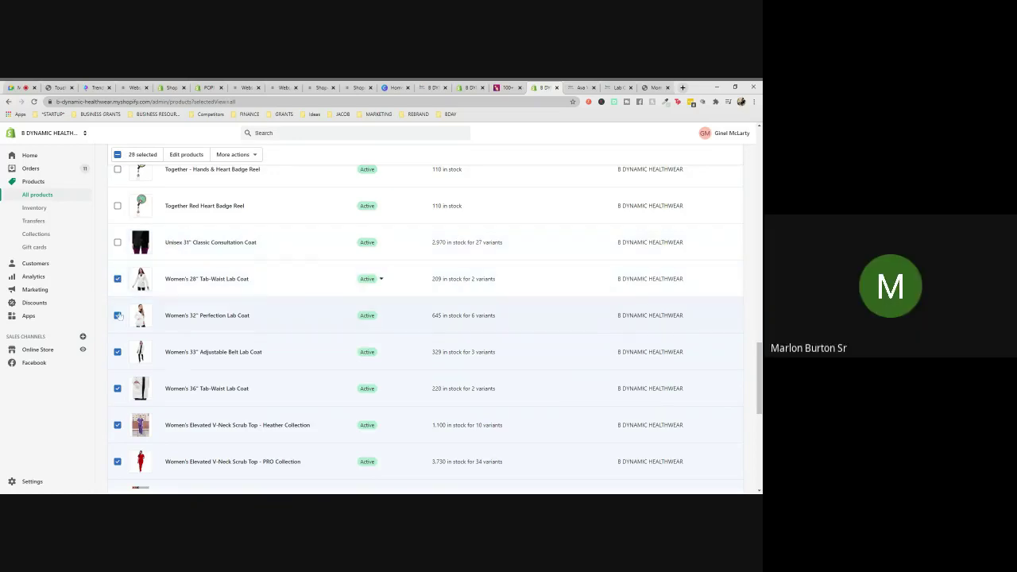
left_click(118, 316)
left_click(118, 351)
scroll(116, 333, "down", 1)
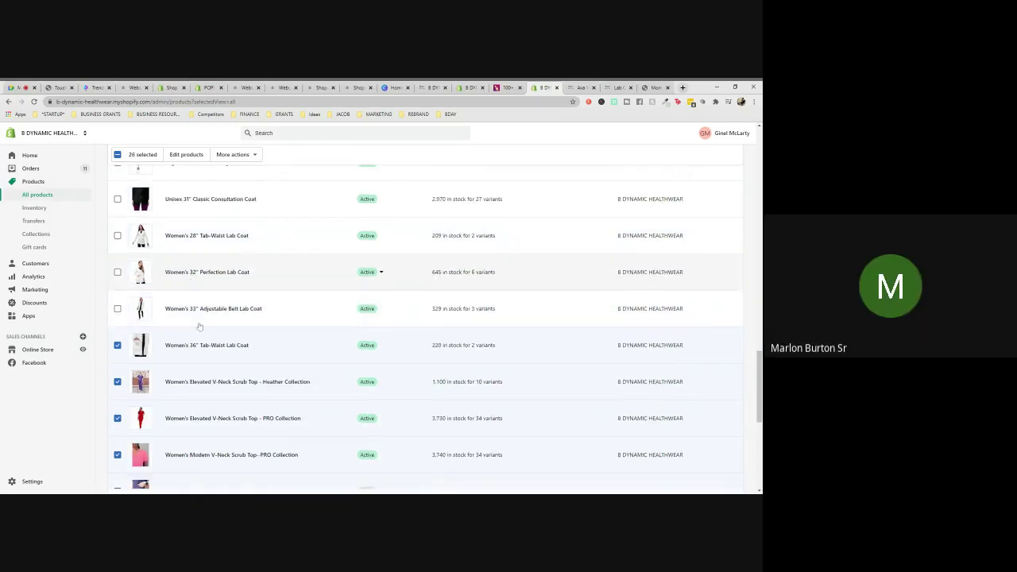
left_click(116, 310)
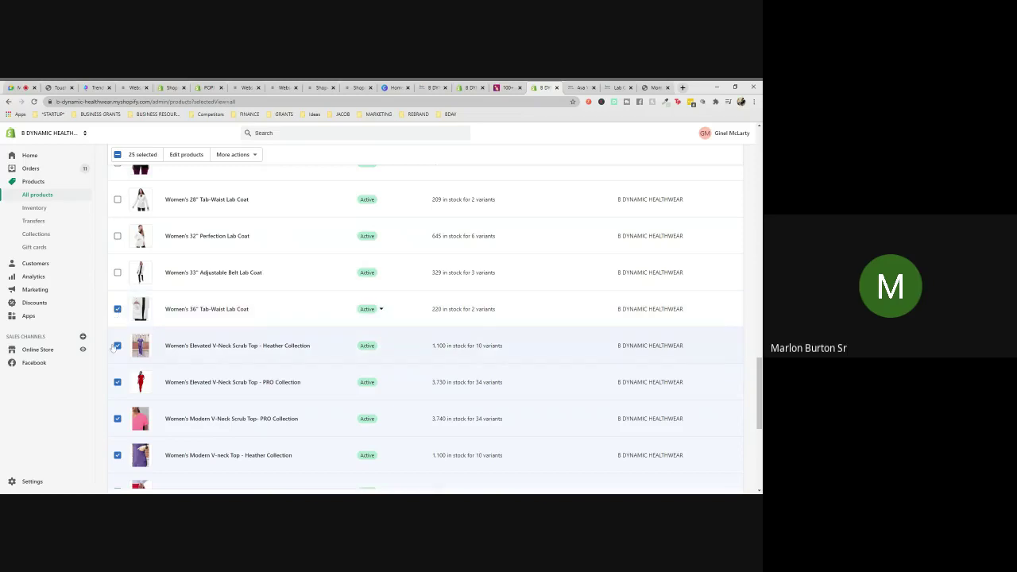
left_click(118, 200)
left_click(117, 236)
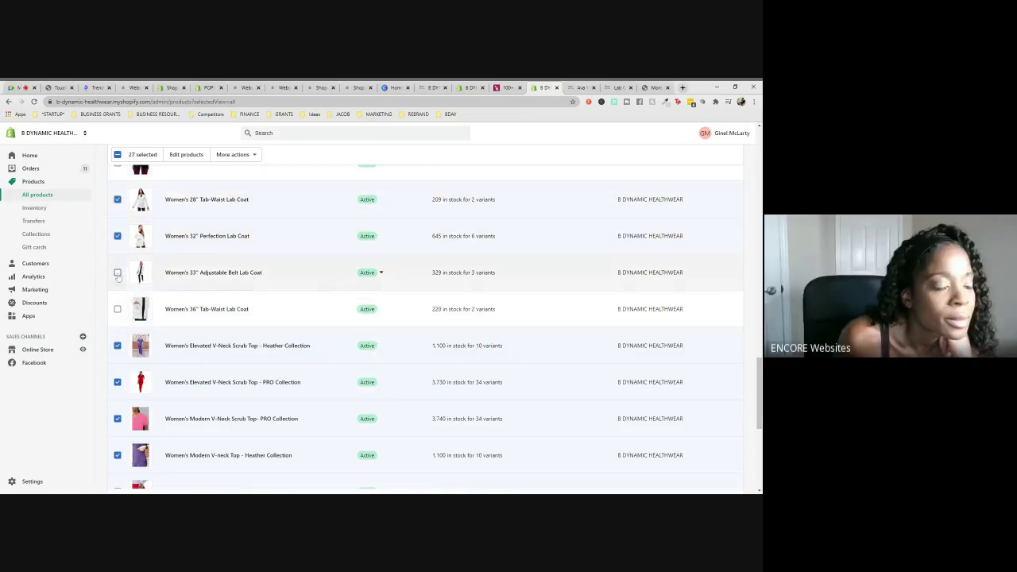
left_click(117, 309)
left_click(117, 274)
scroll(213, 342, "down", 1)
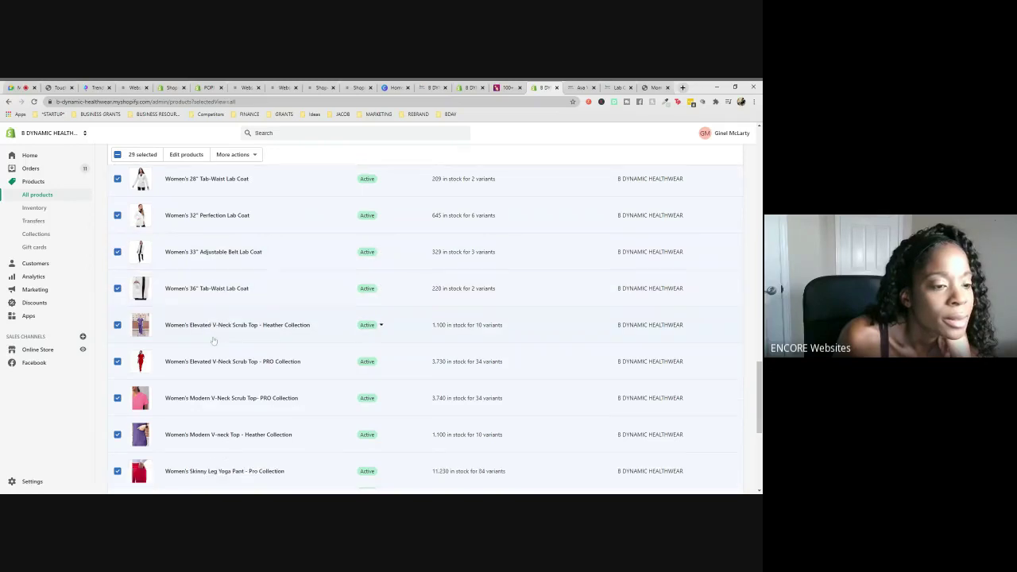
scroll(213, 341, "down", 3)
scroll(263, 275, "down", 3)
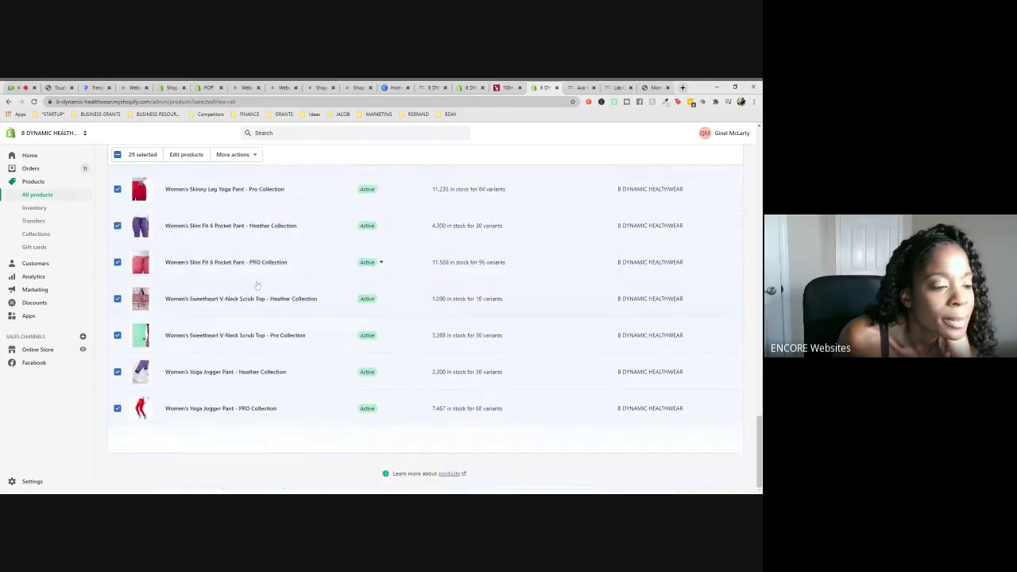
scroll(338, 341, "up", 20)
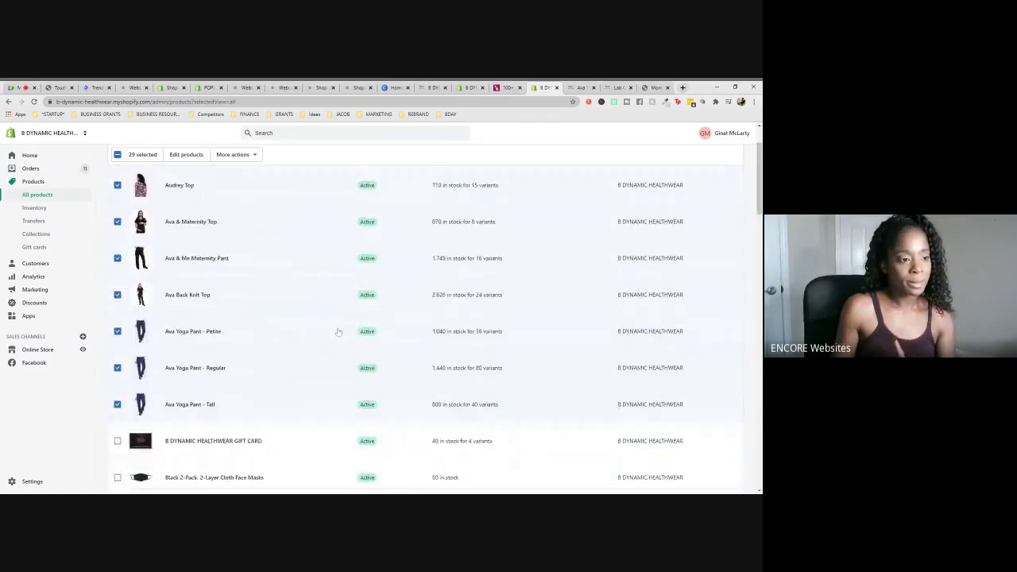
scroll(337, 332, "up", 2)
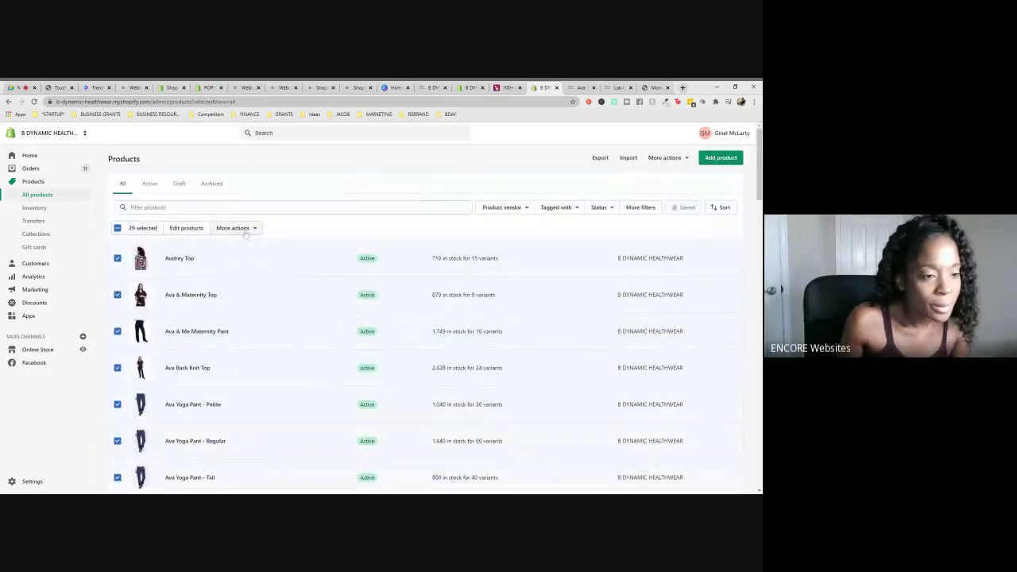
- Bulk-add the tag 'xxs-3x' to the 29 selected products and save
left_click(238, 228)
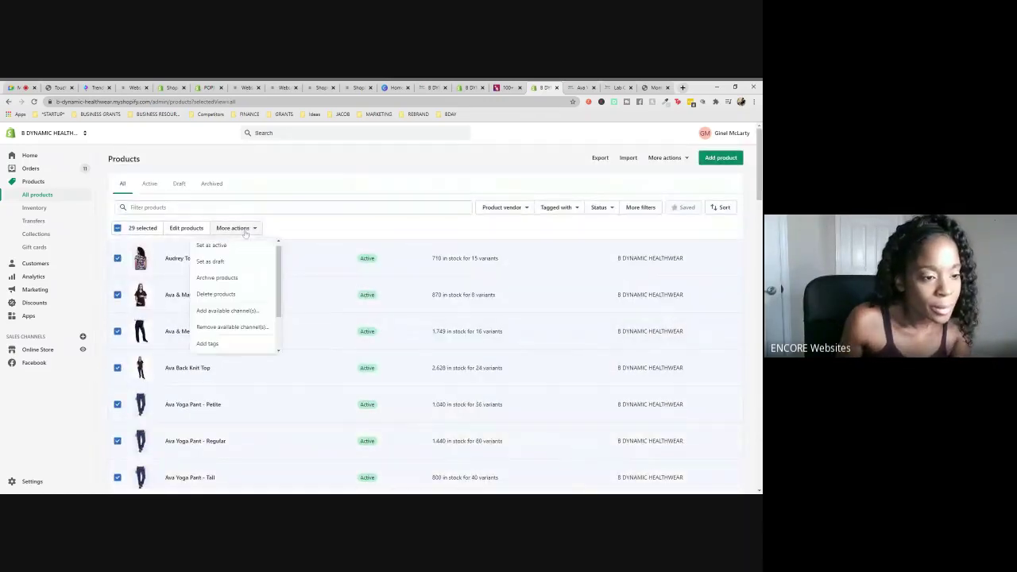
left_click(207, 347)
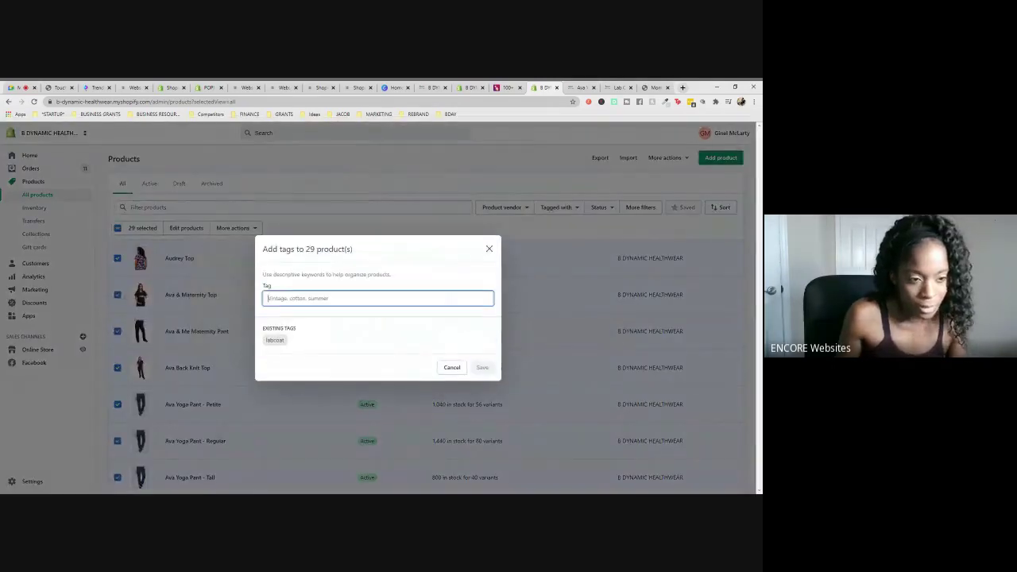
type("xxs-3x")
key("Return")
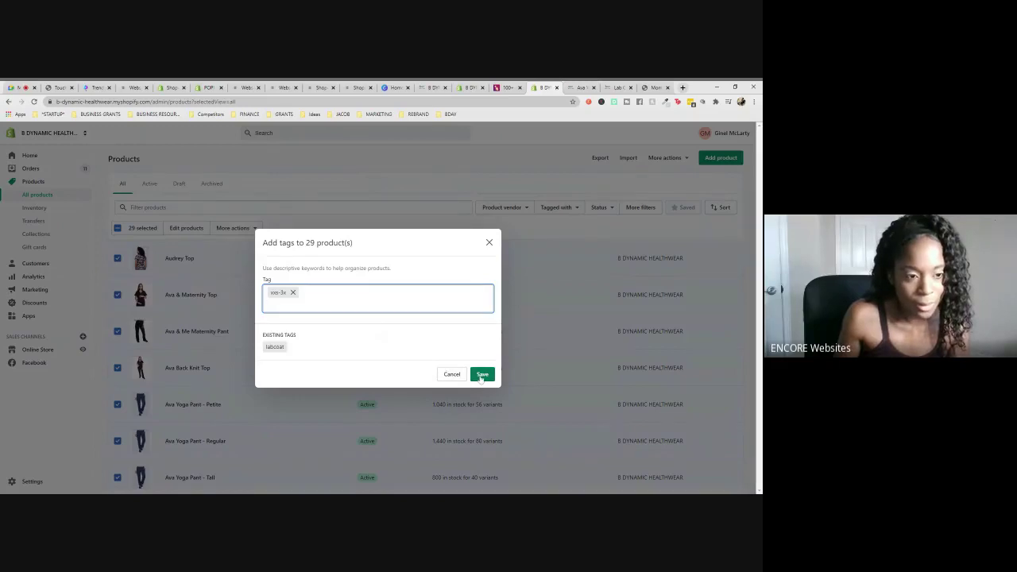
left_click(481, 378)
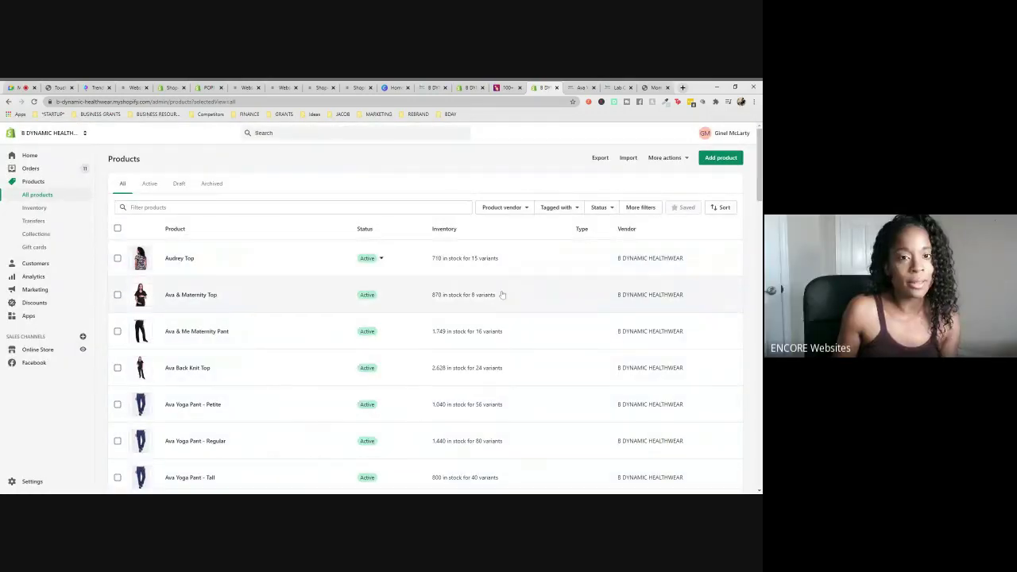
- Go to the storefront home page and open the Men's Slim Leg Cargo Pant product page
left_click(578, 87)
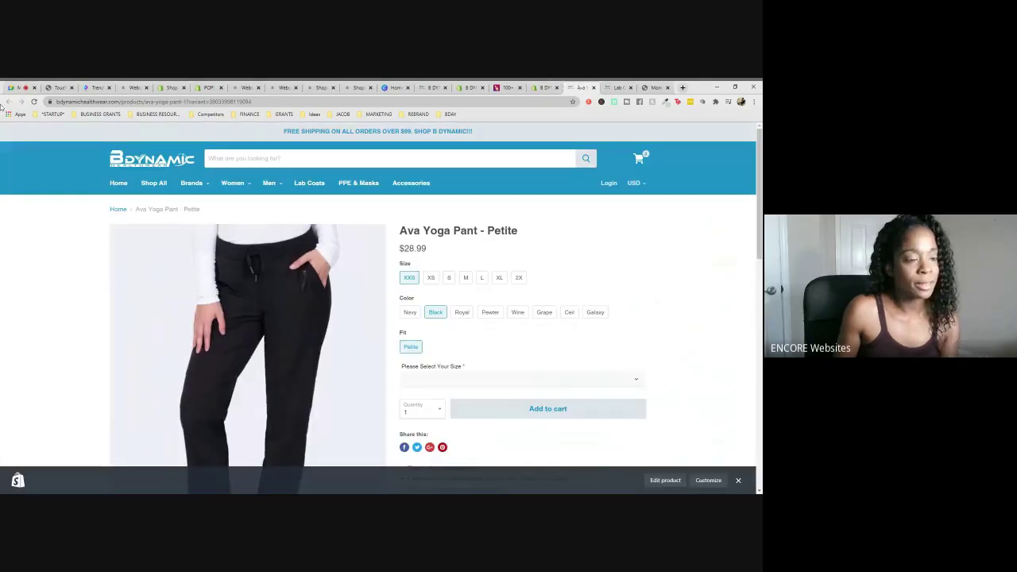
left_click(118, 185)
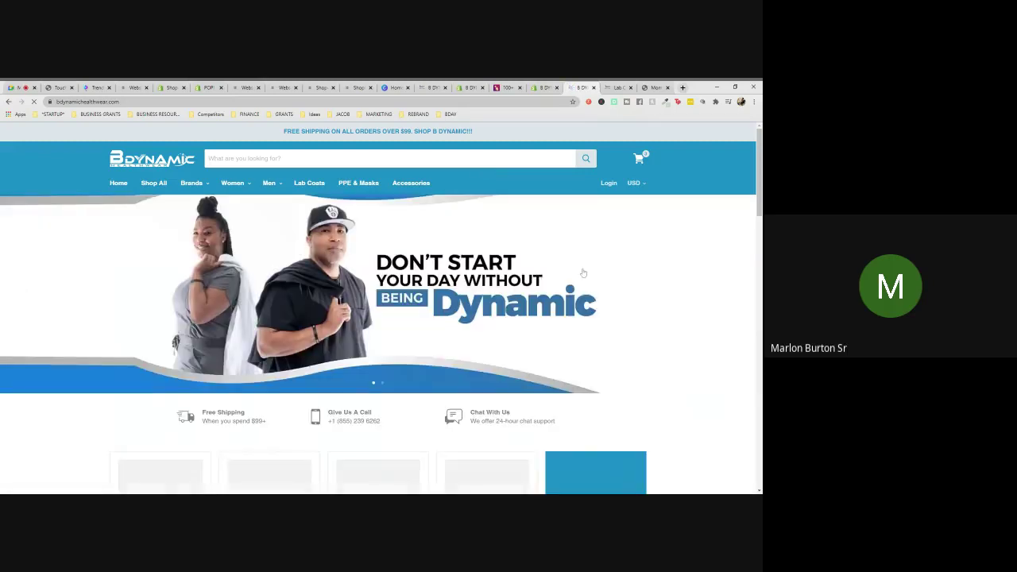
scroll(583, 273, "down", 5)
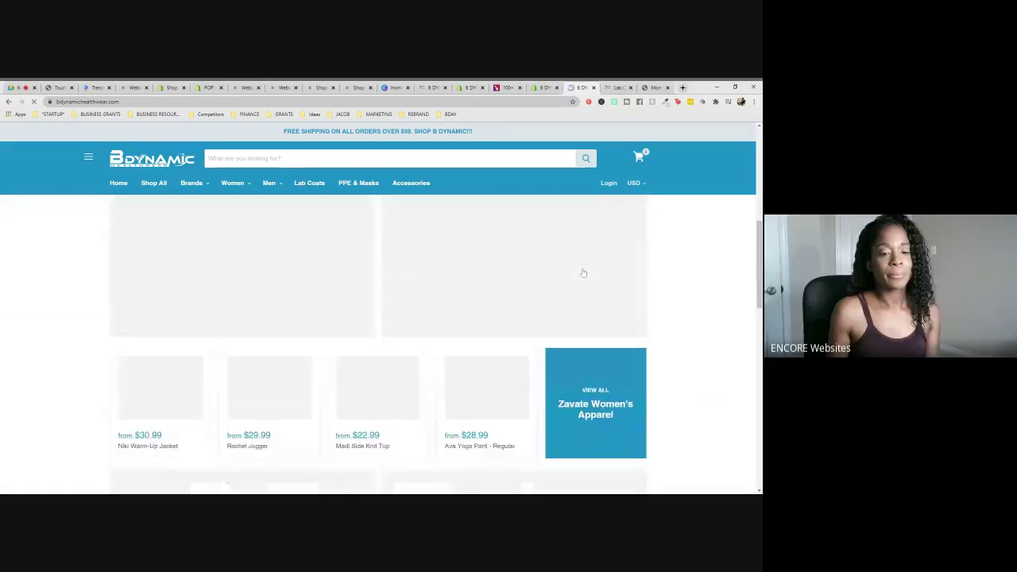
scroll(583, 273, "down", 2)
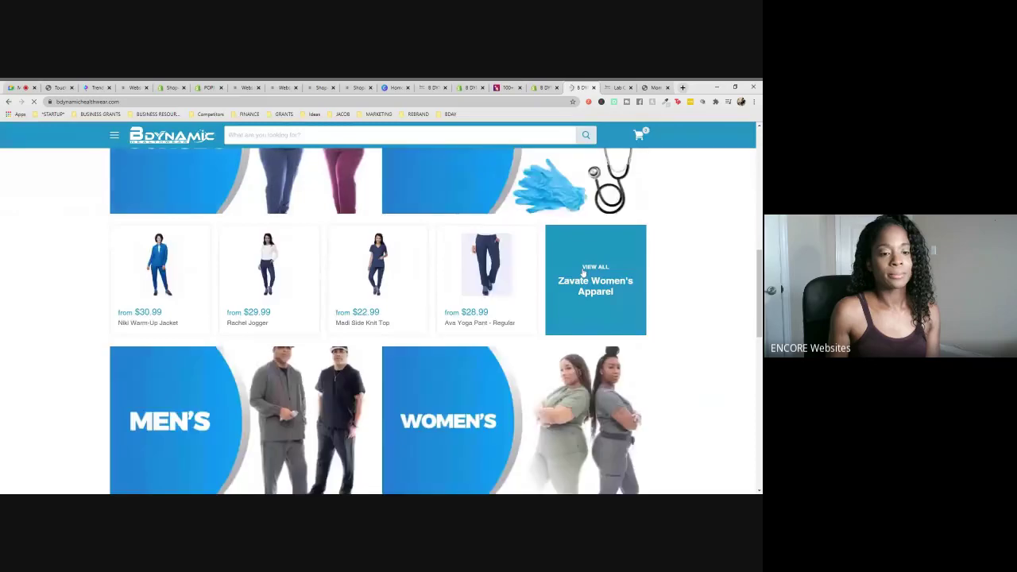
scroll(583, 272, "down", 5)
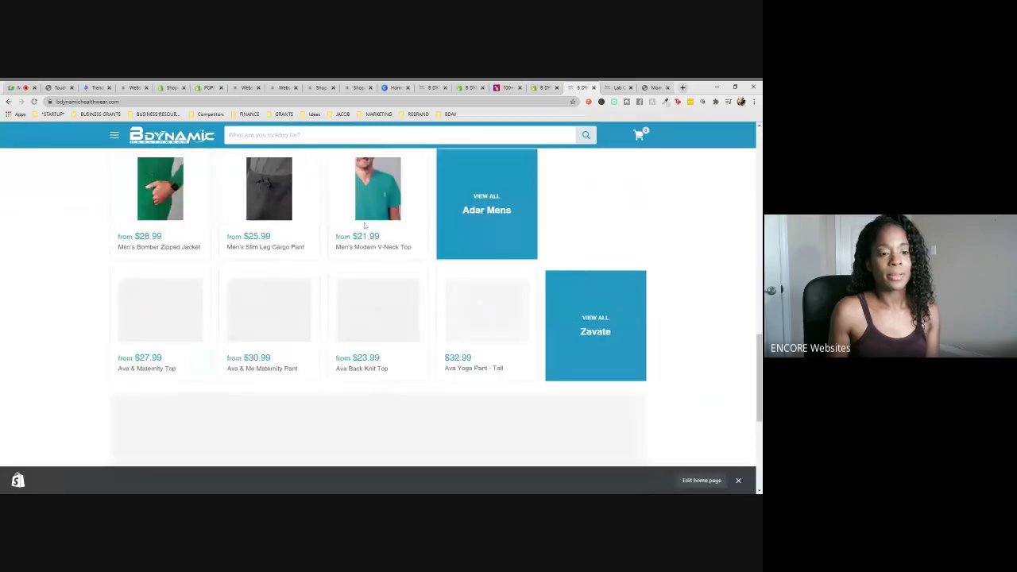
mouse_move(277, 216)
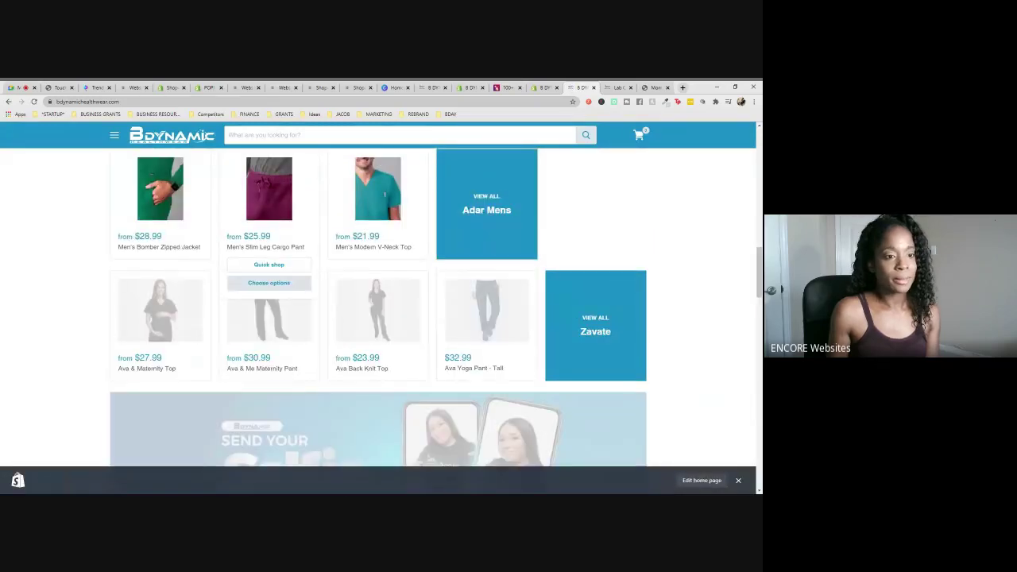
left_click(276, 216)
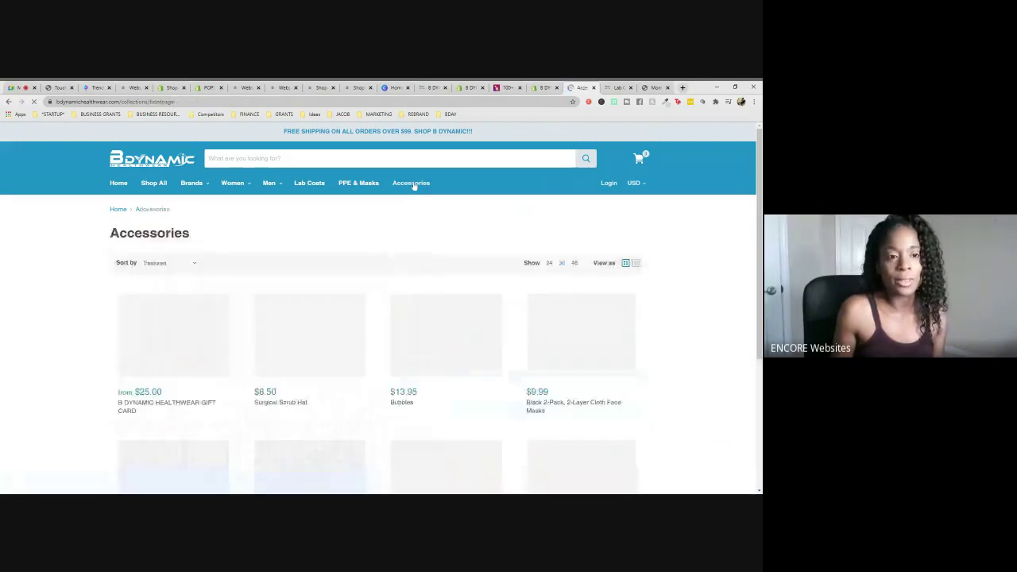
- Open the Bubbles product page, then switch to the Shopify Design Services page
mouse_move(427, 377)
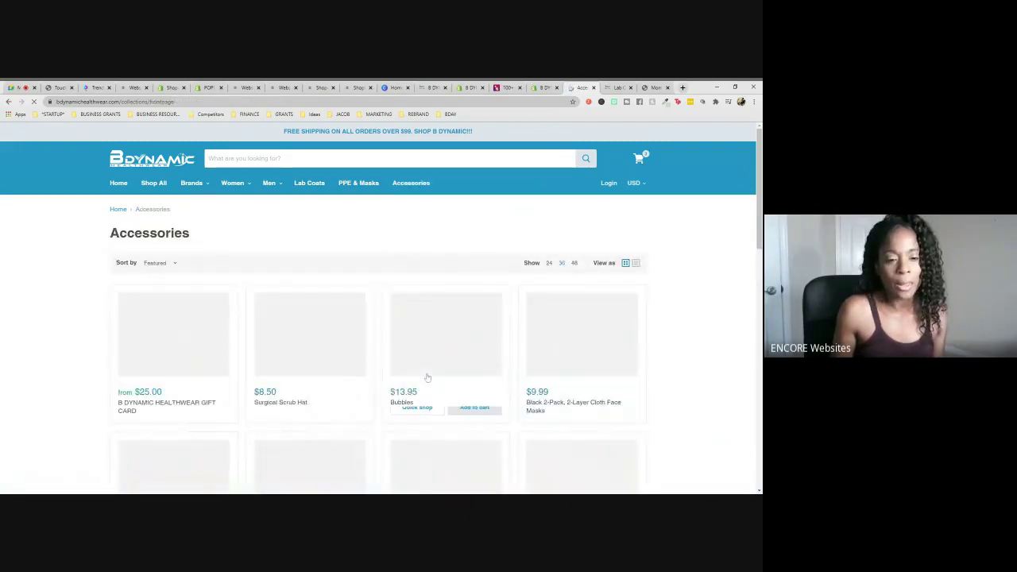
left_click(427, 377)
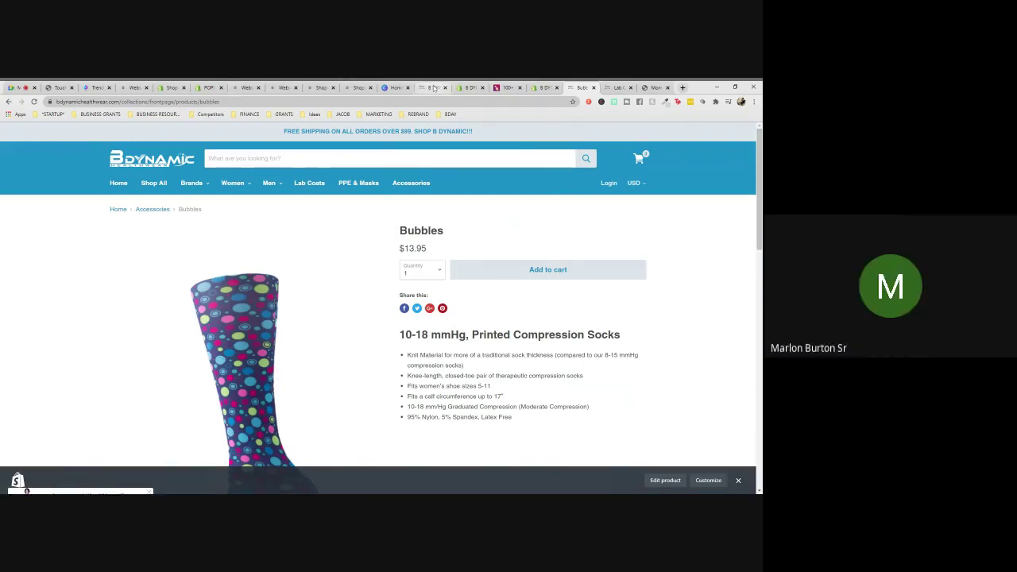
left_click(312, 87)
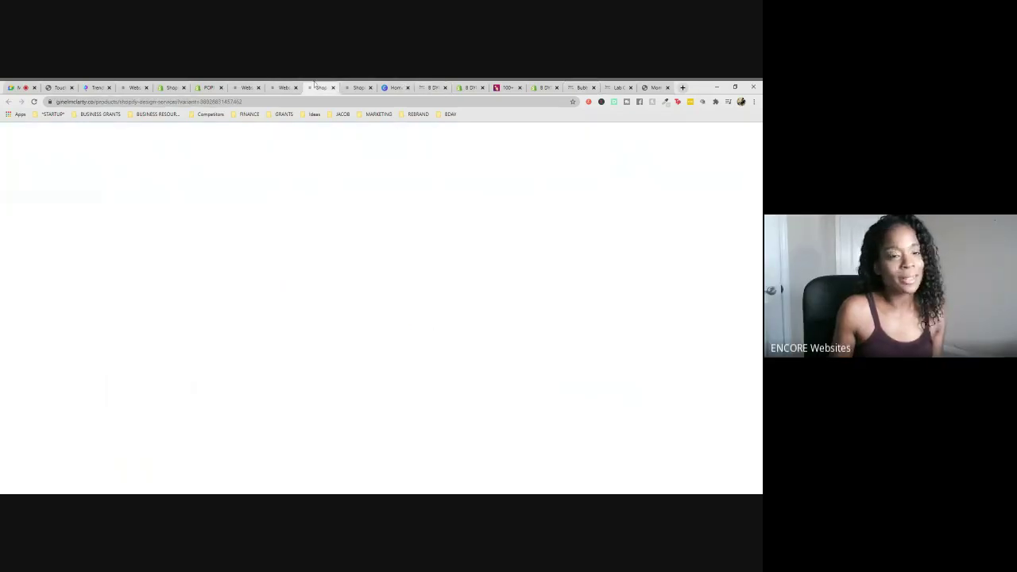
- Look through the Canva, support, design services and audit pages, ending on the Home page theme editor
left_click(428, 87)
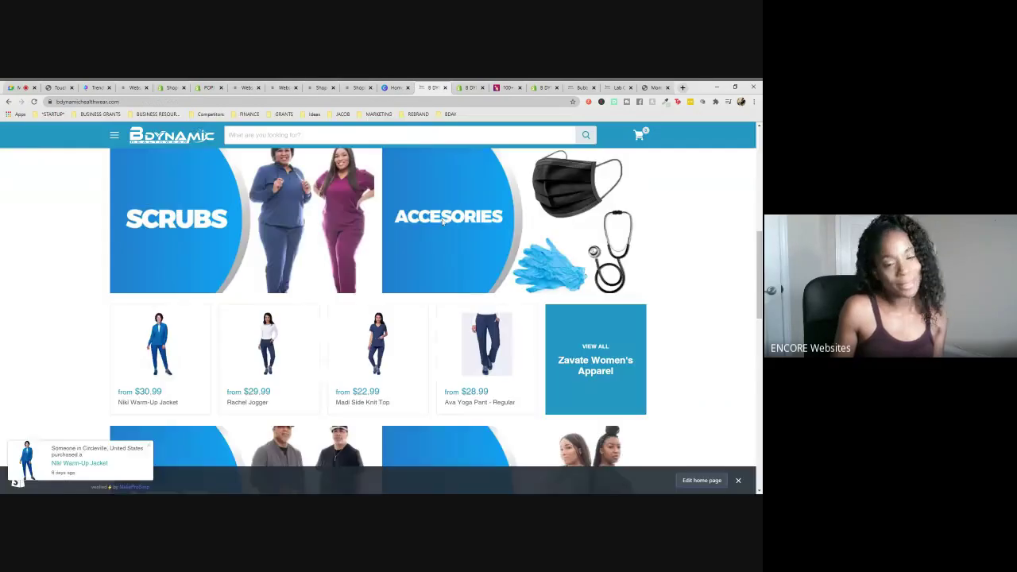
left_click(395, 87)
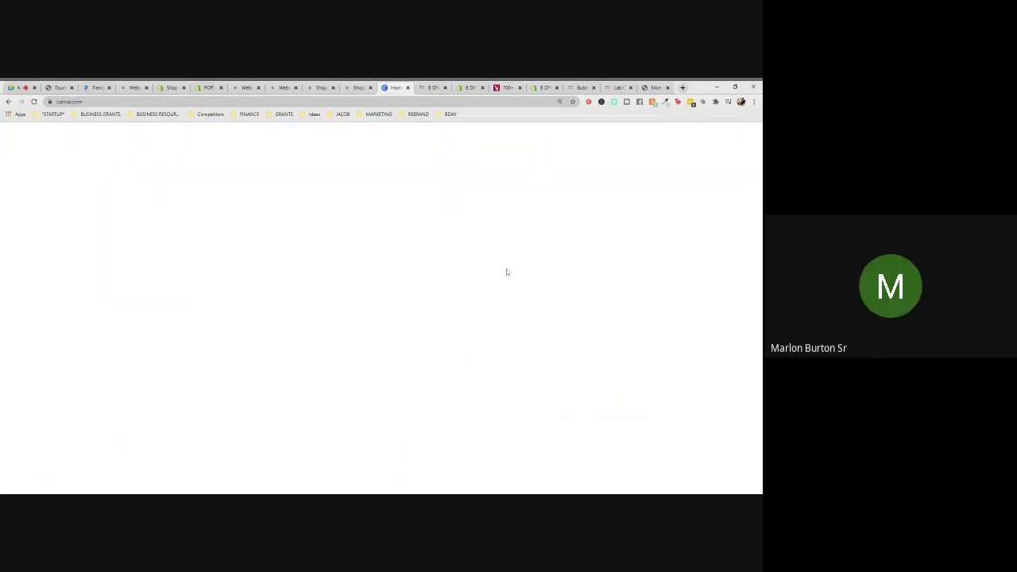
left_click(359, 87)
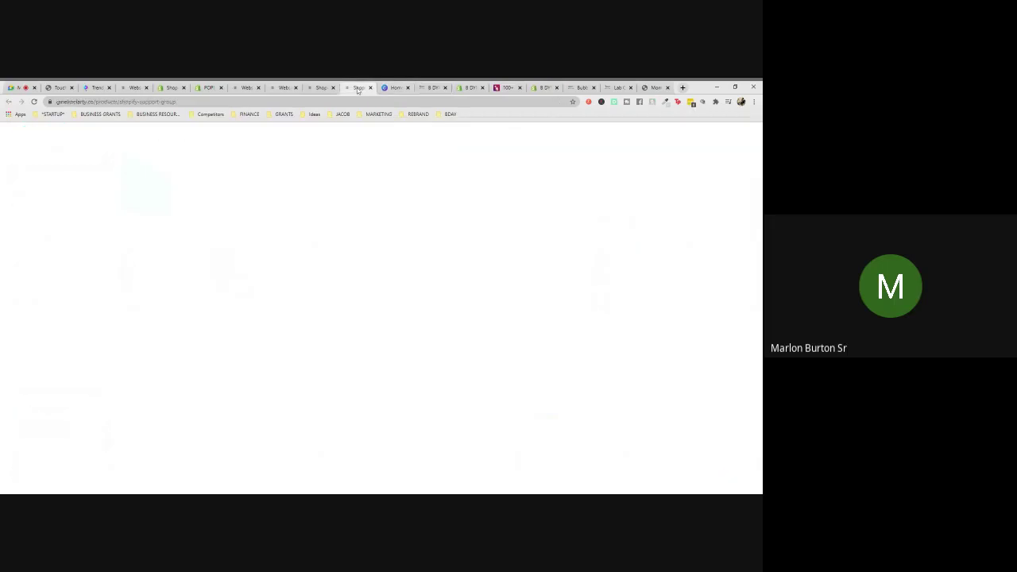
left_click(316, 87)
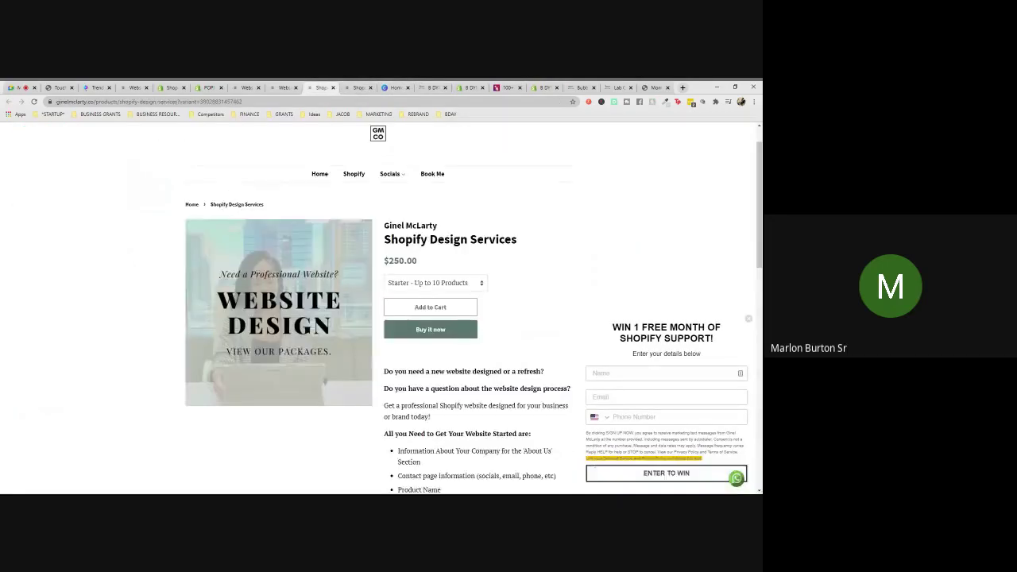
left_click(281, 88)
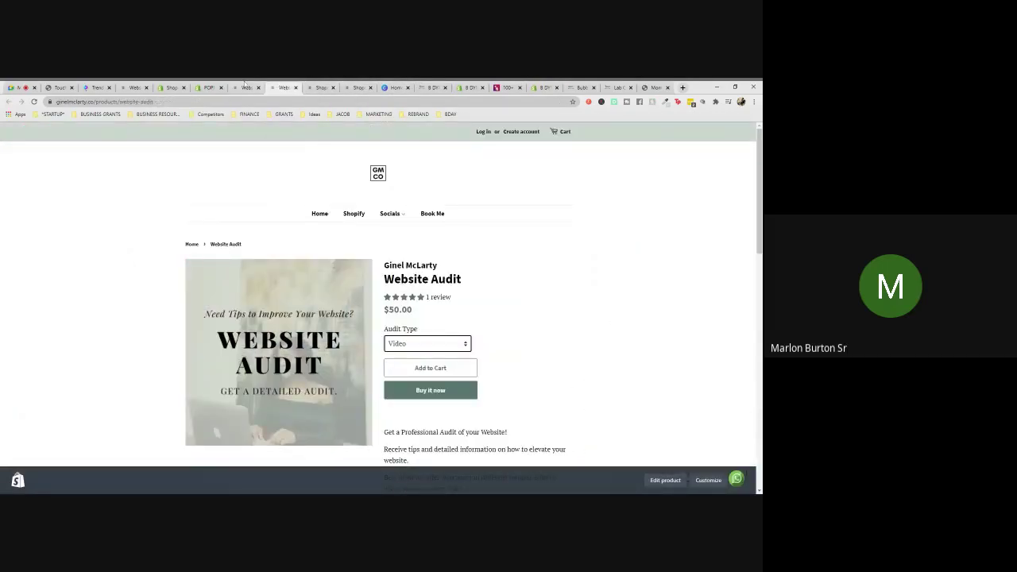
left_click(427, 86)
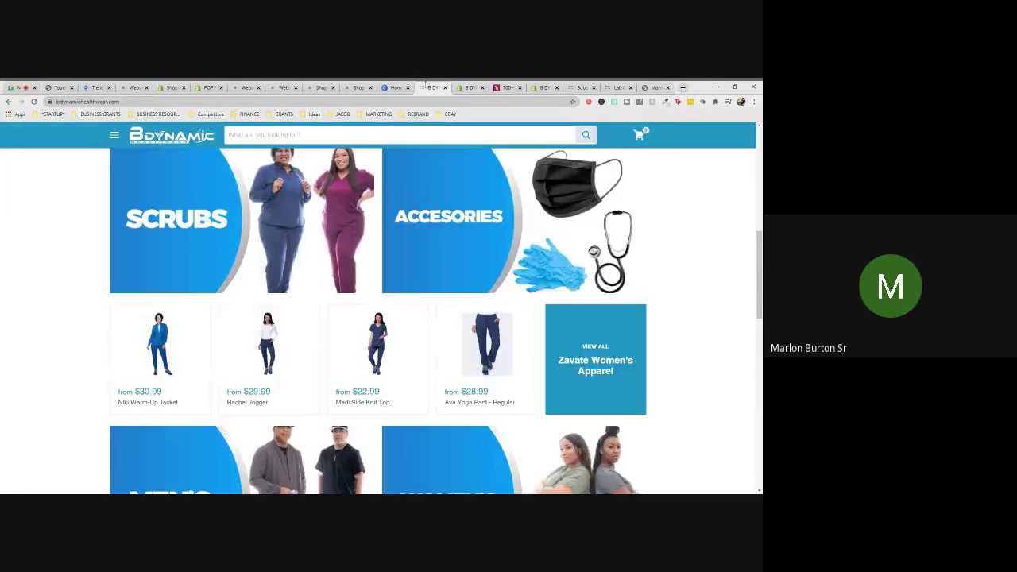
left_click(469, 87)
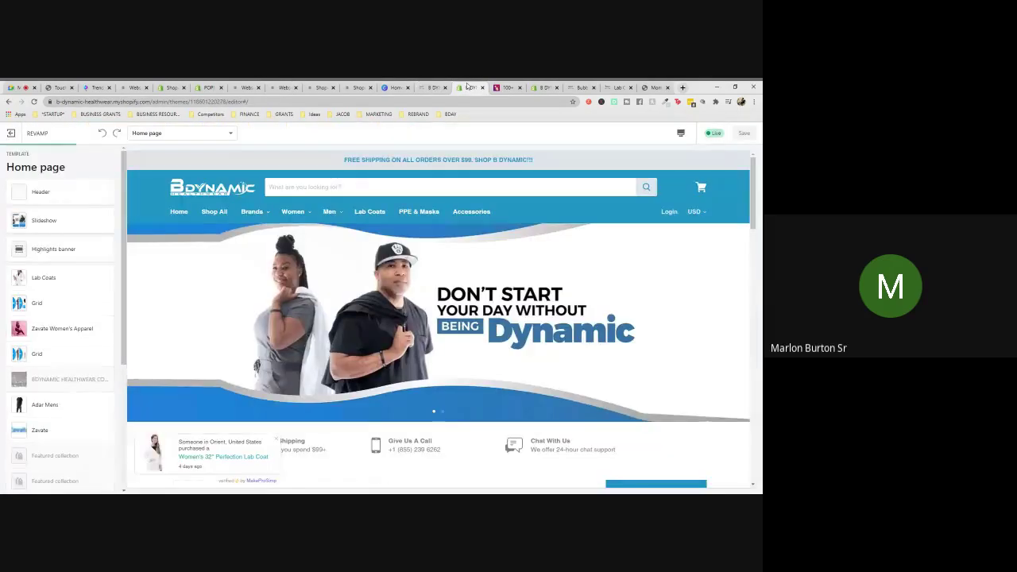
left_click(505, 87)
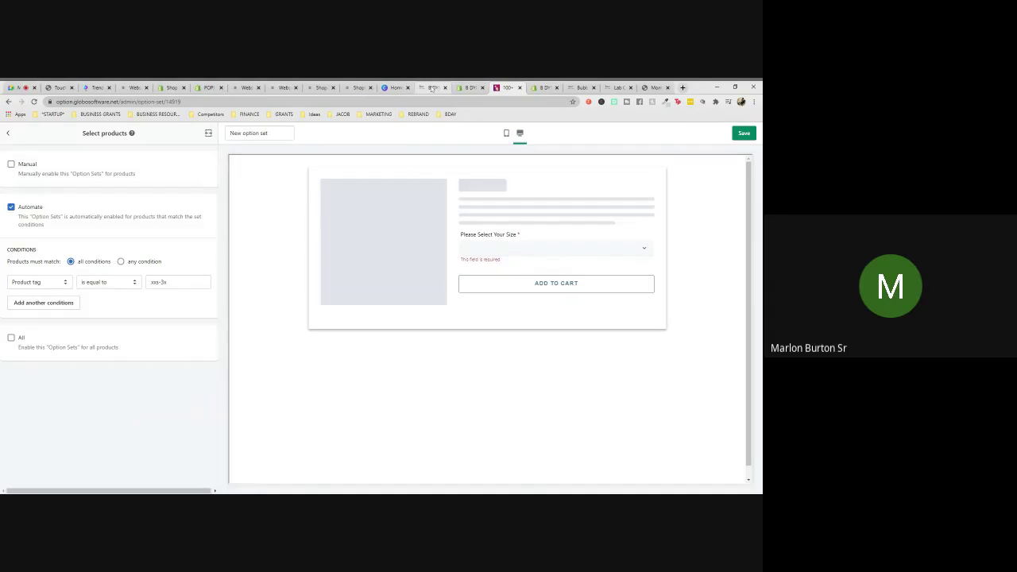
left_click(466, 87)
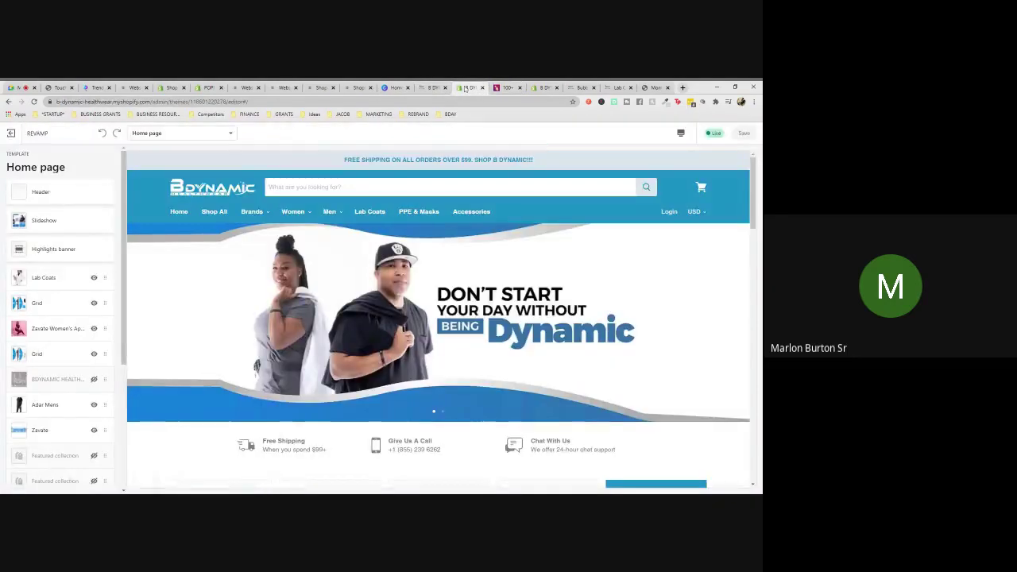
- Search 'yo' from the Lab Coats page, view Ava Yoga Pant - Tall, then return to admin products
left_click(612, 87)
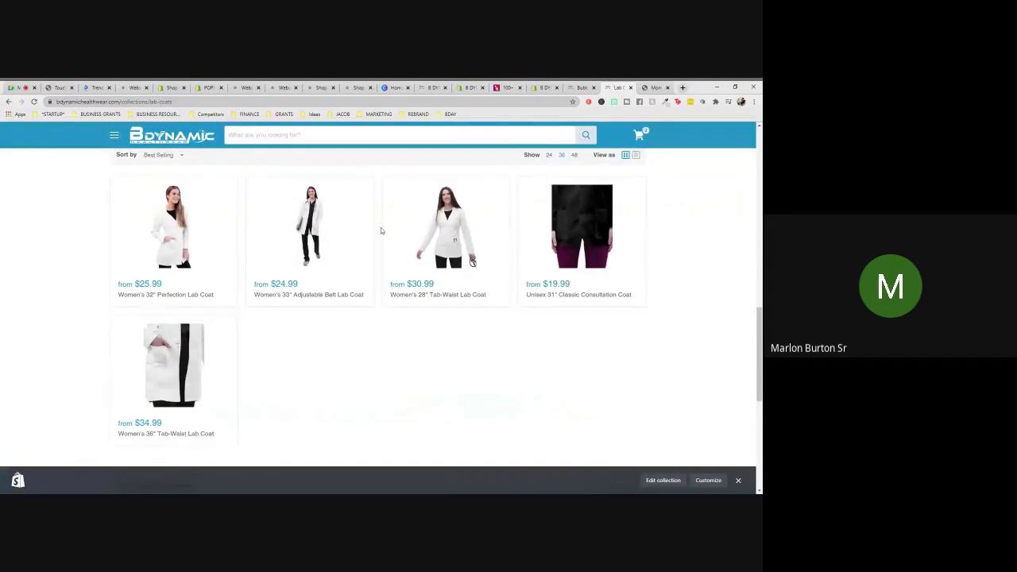
scroll(536, 236, "up", 2)
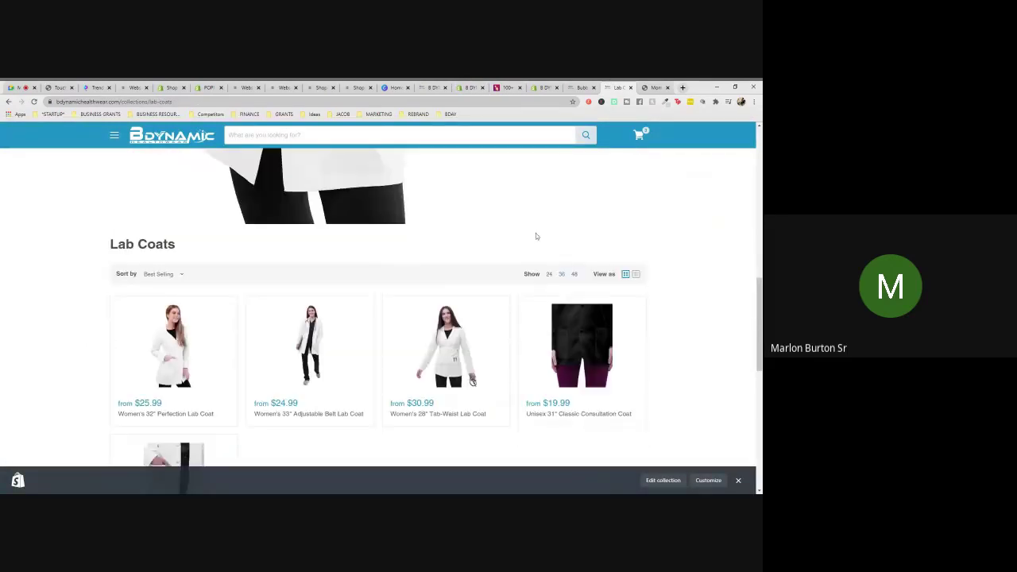
scroll(535, 233, "up", 5)
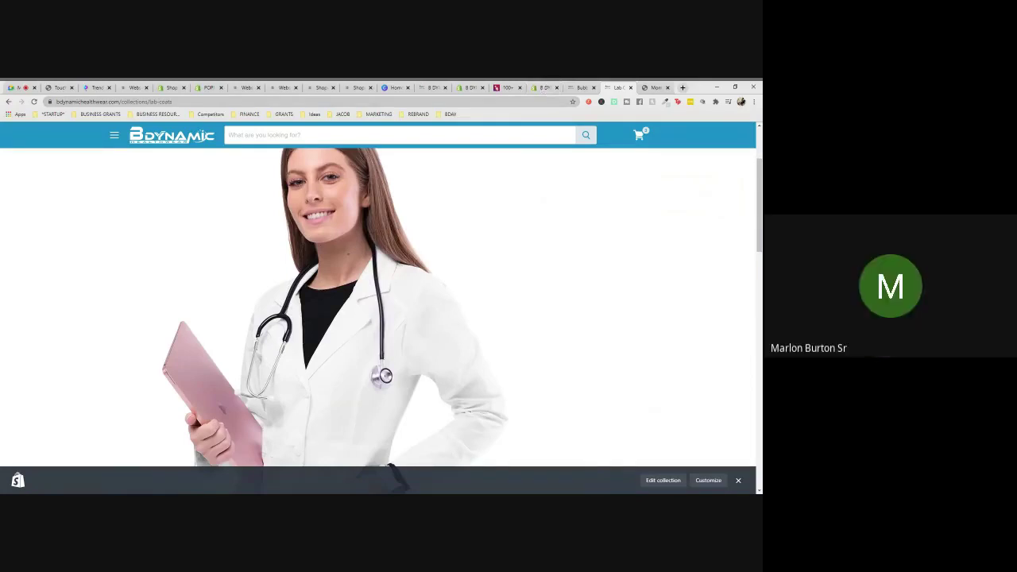
type("yoga")
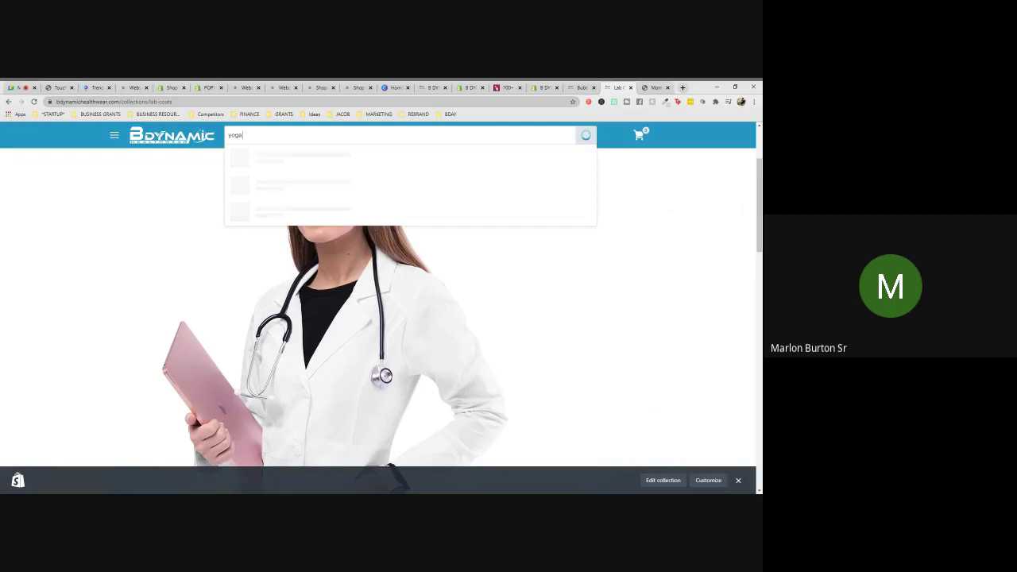
left_click(298, 163)
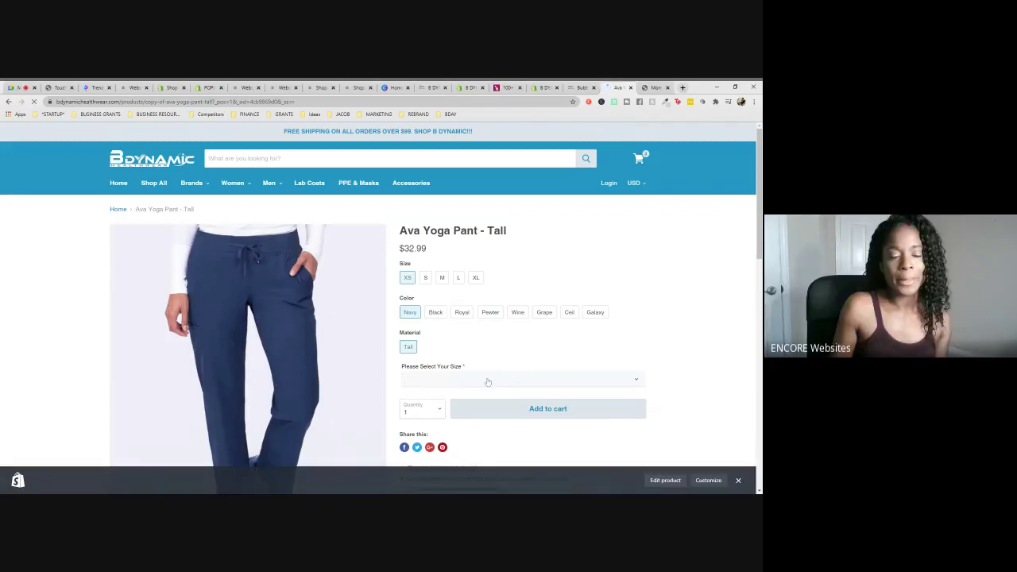
left_click(544, 87)
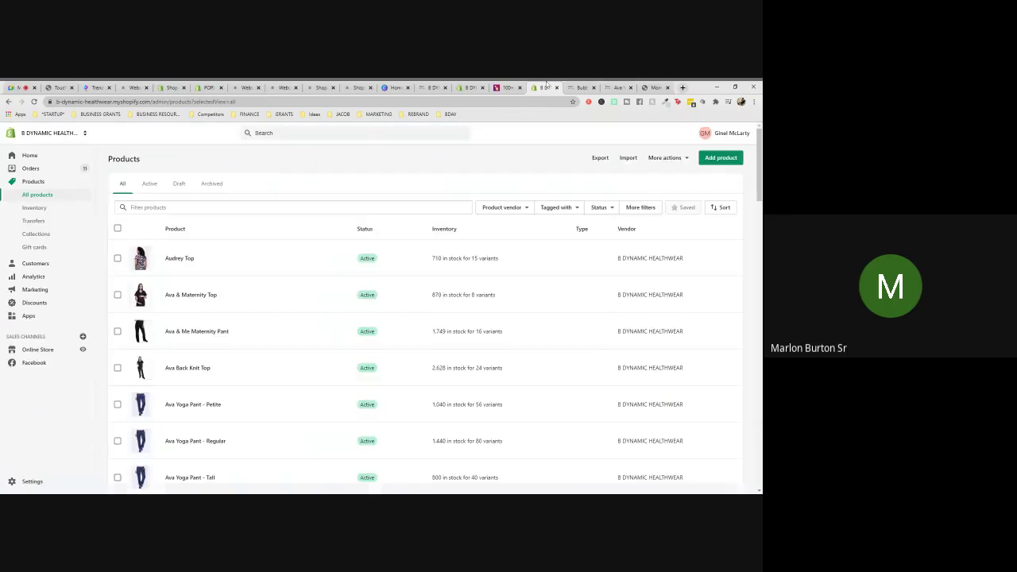
- Select the Ava Yoga Pant - Petite, Regular and Tall products
scroll(294, 306, "down", 3)
scroll(296, 302, "up", 2)
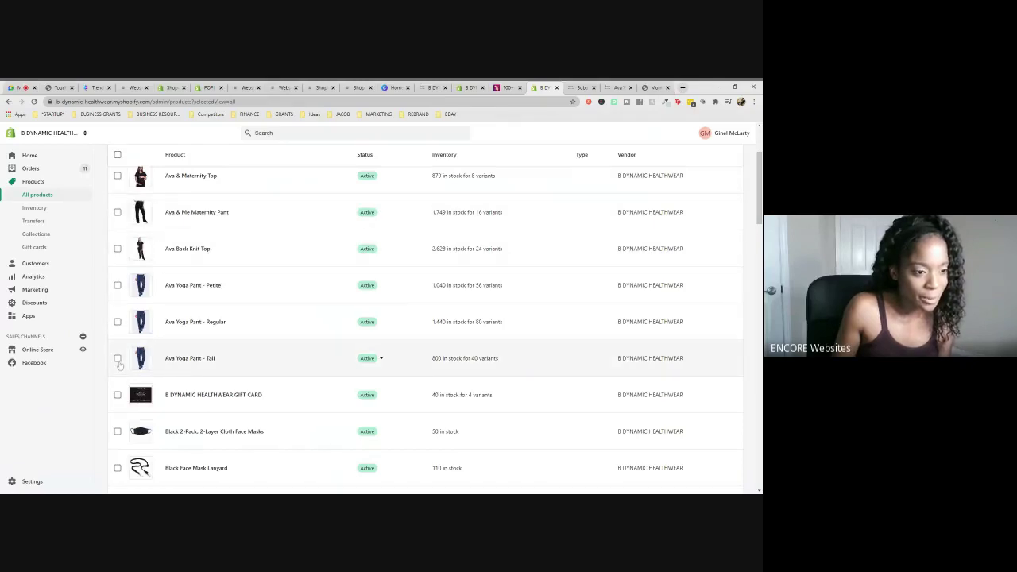
left_click(117, 284)
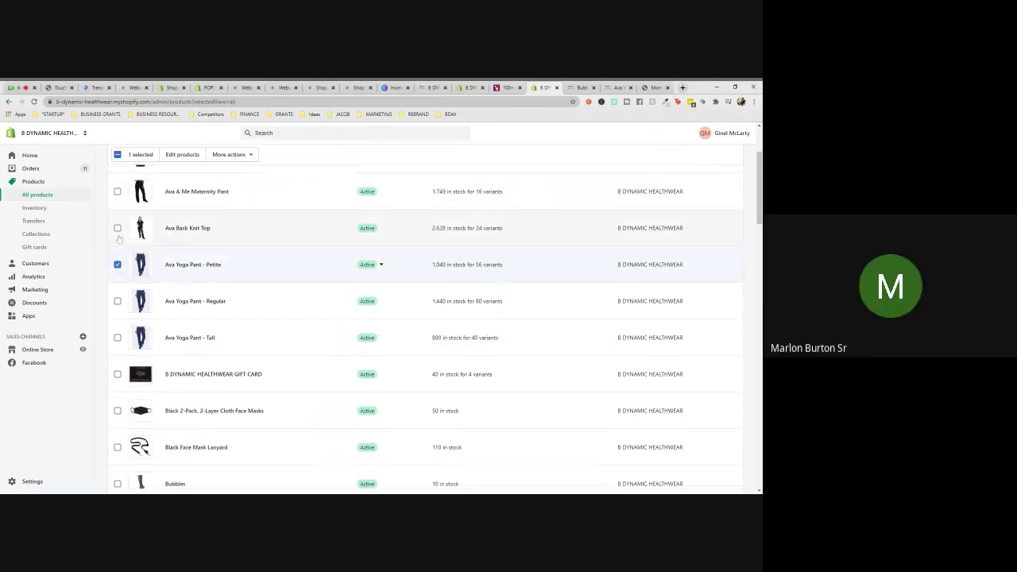
left_click(118, 301)
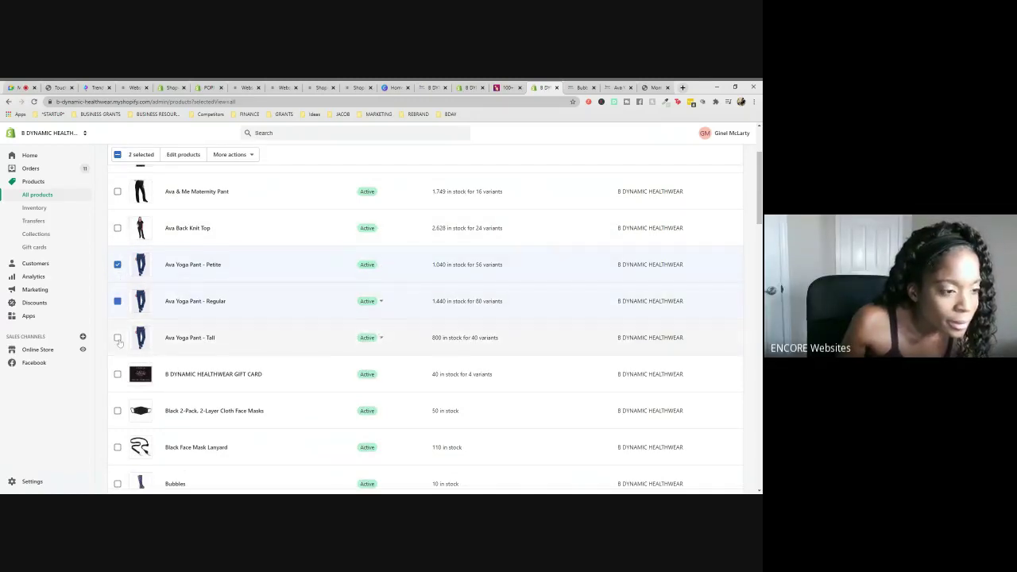
left_click(118, 338)
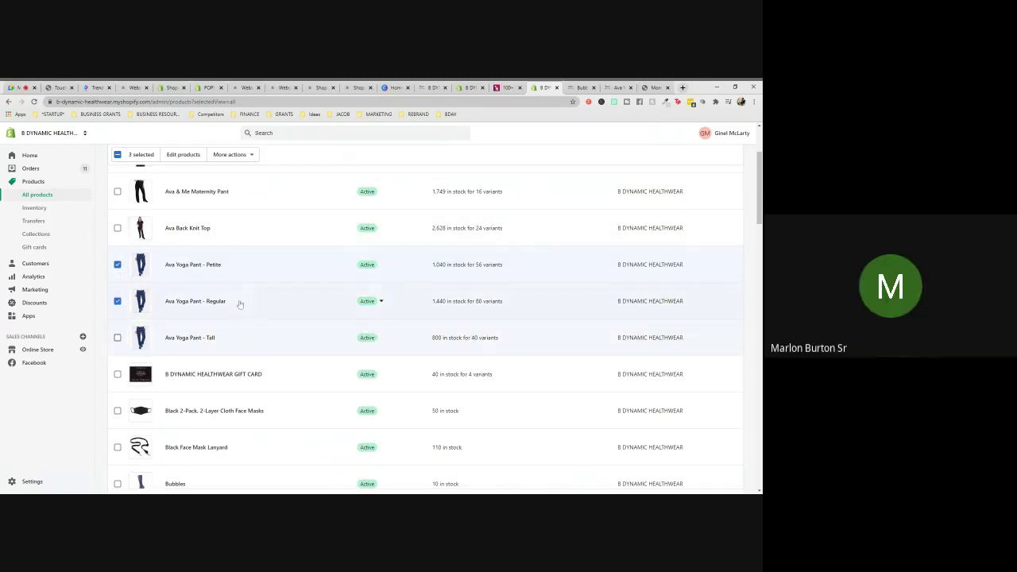
- View their shared tags (labcoat) in the Remove tags dialog, then close it unchanged
left_click(248, 154)
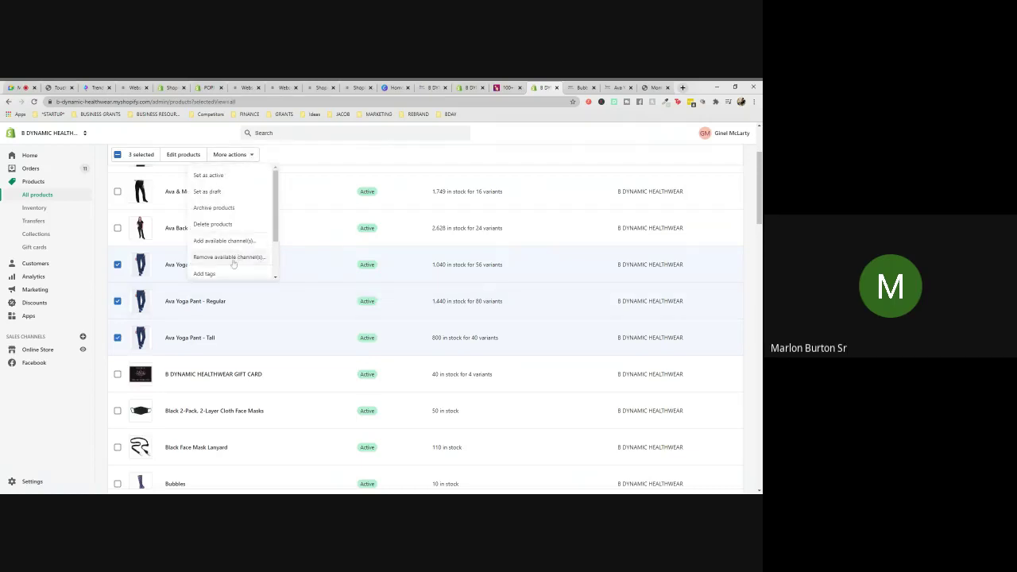
scroll(233, 252, "down", 2)
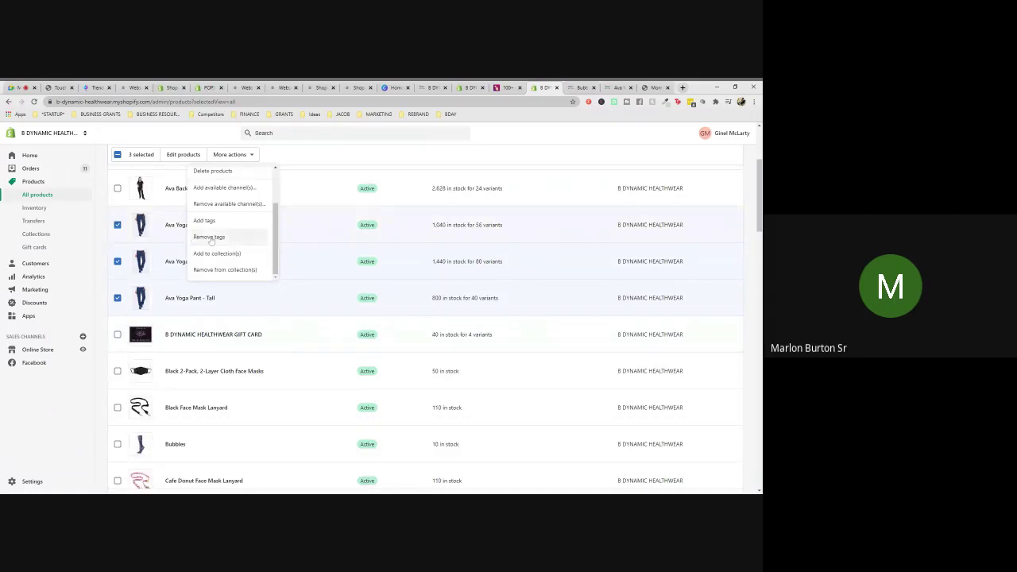
left_click(209, 237)
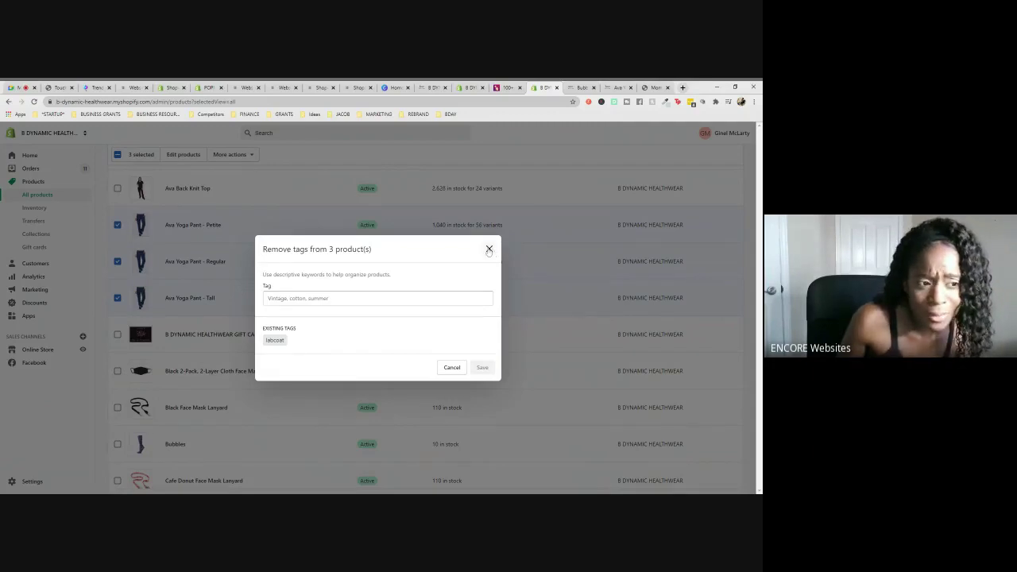
left_click(489, 249)
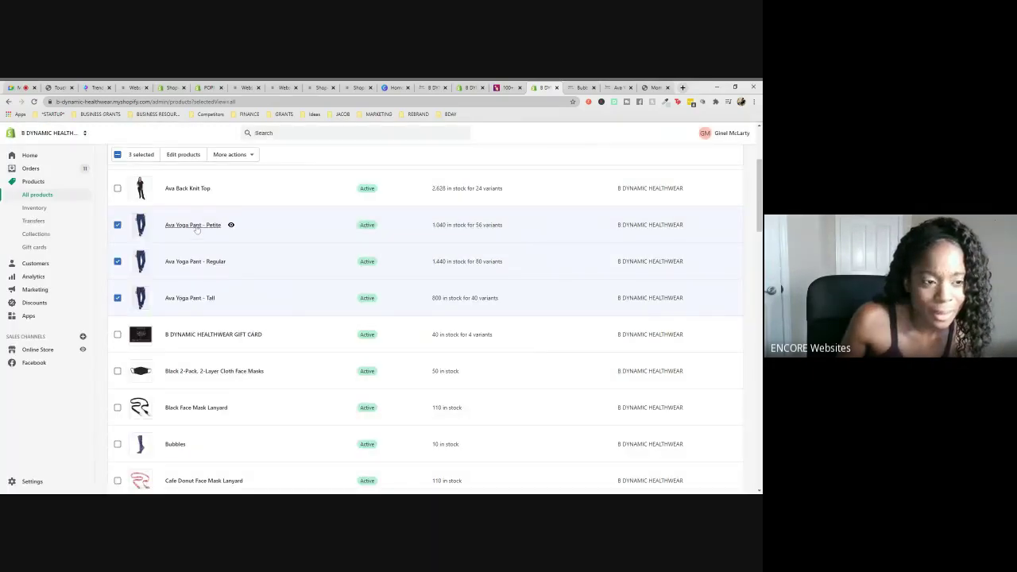
- Open Ava Yoga Pant - Petite's admin editor in a new tab and scroll to its collections and tags
left_click(193, 225, "ctrl")
left_click(549, 87)
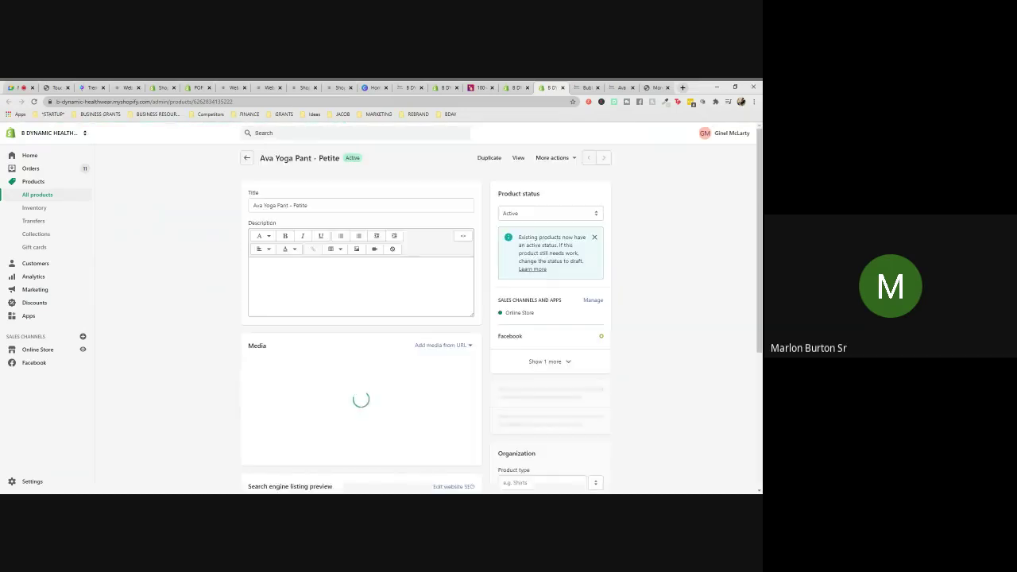
scroll(649, 250, "down", 5)
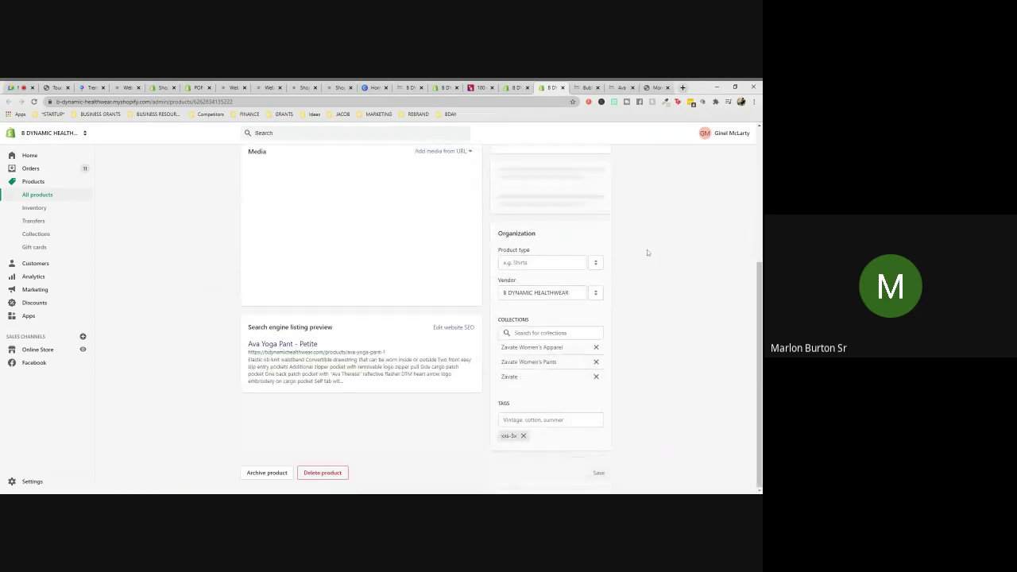